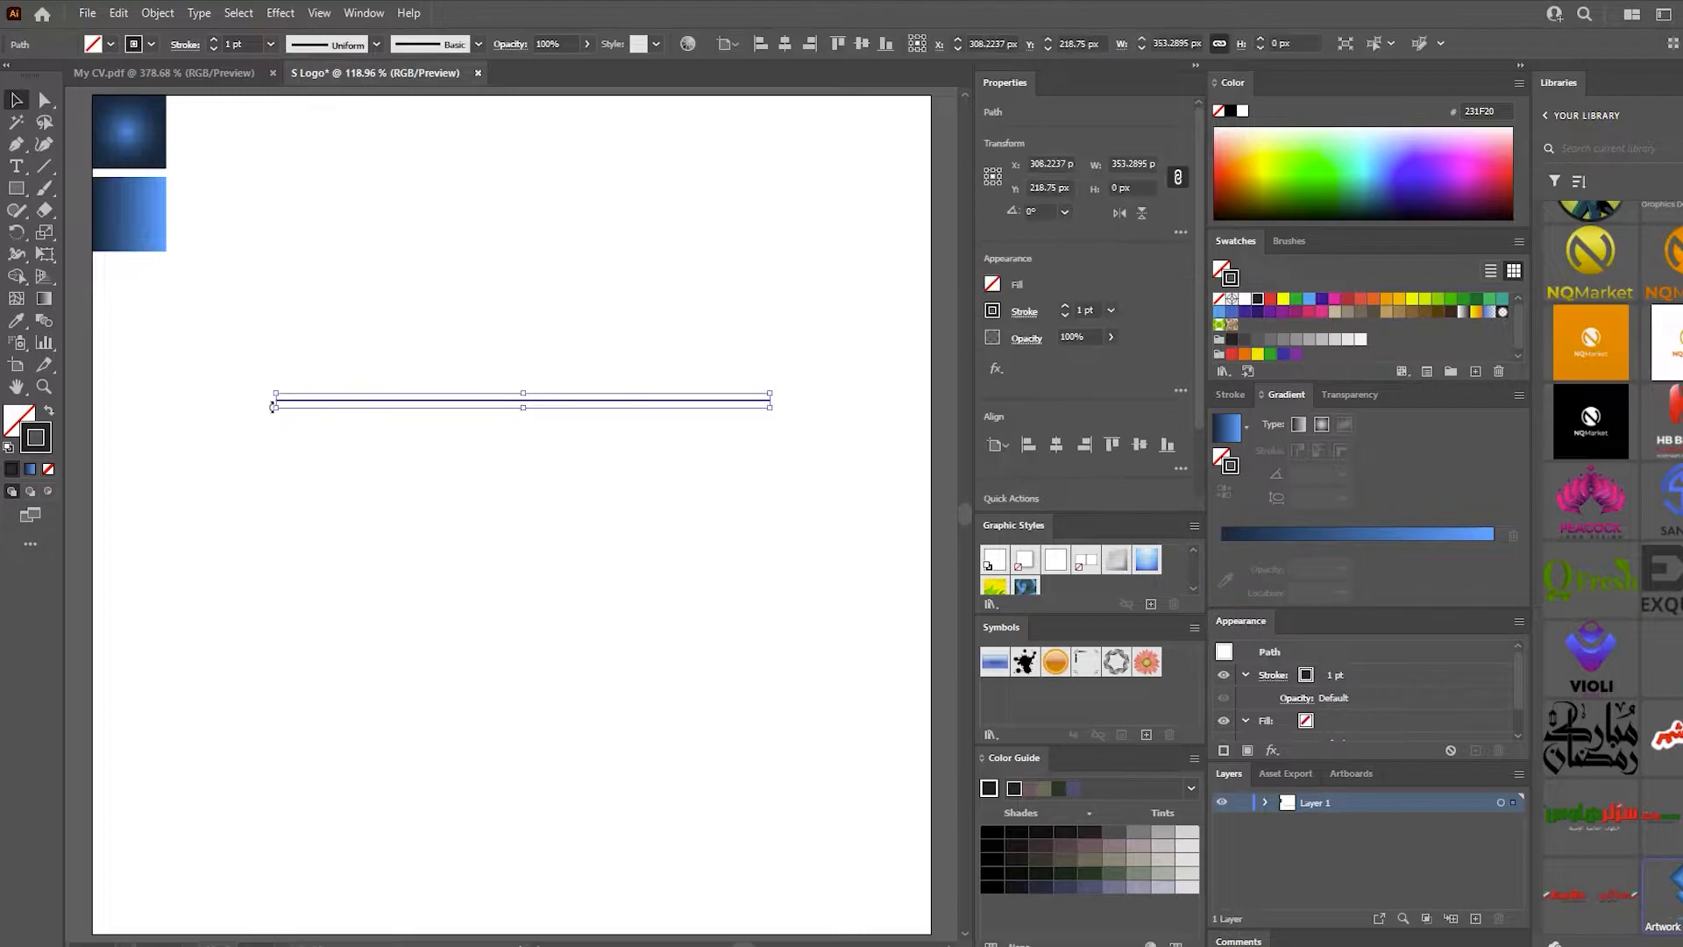
Duplicate the horizontal line downward at equal spacing until there are seven parallel lines, and move the stack up on the artboard
click(365, 380)
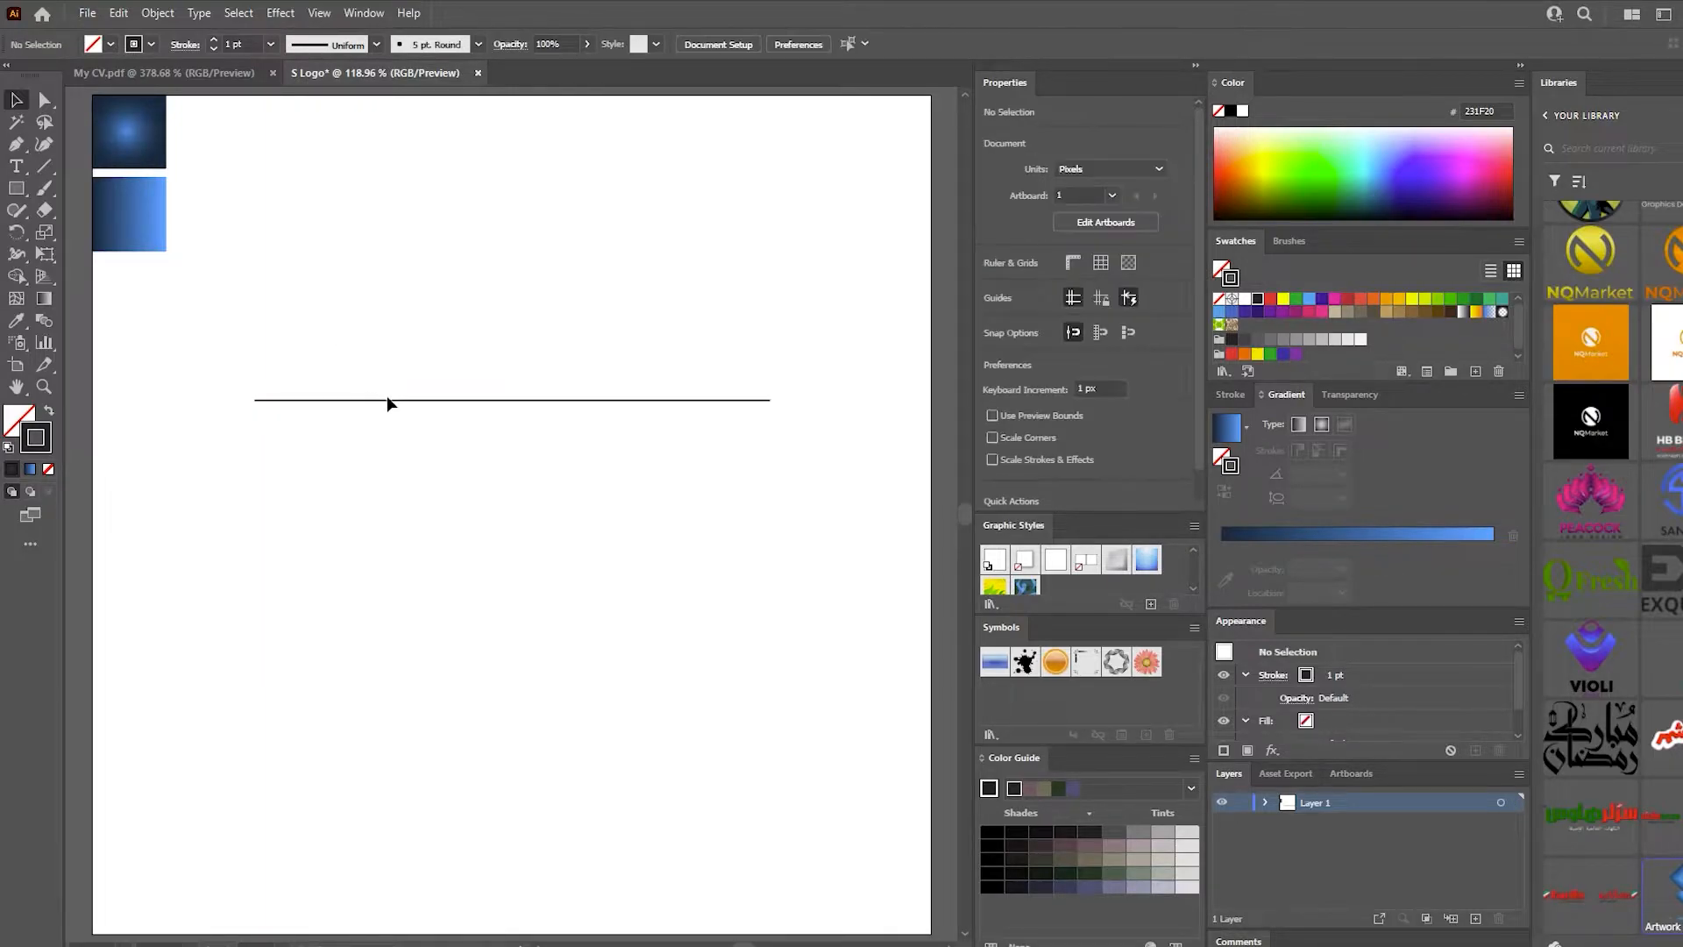
drag(391, 399, 390, 482)
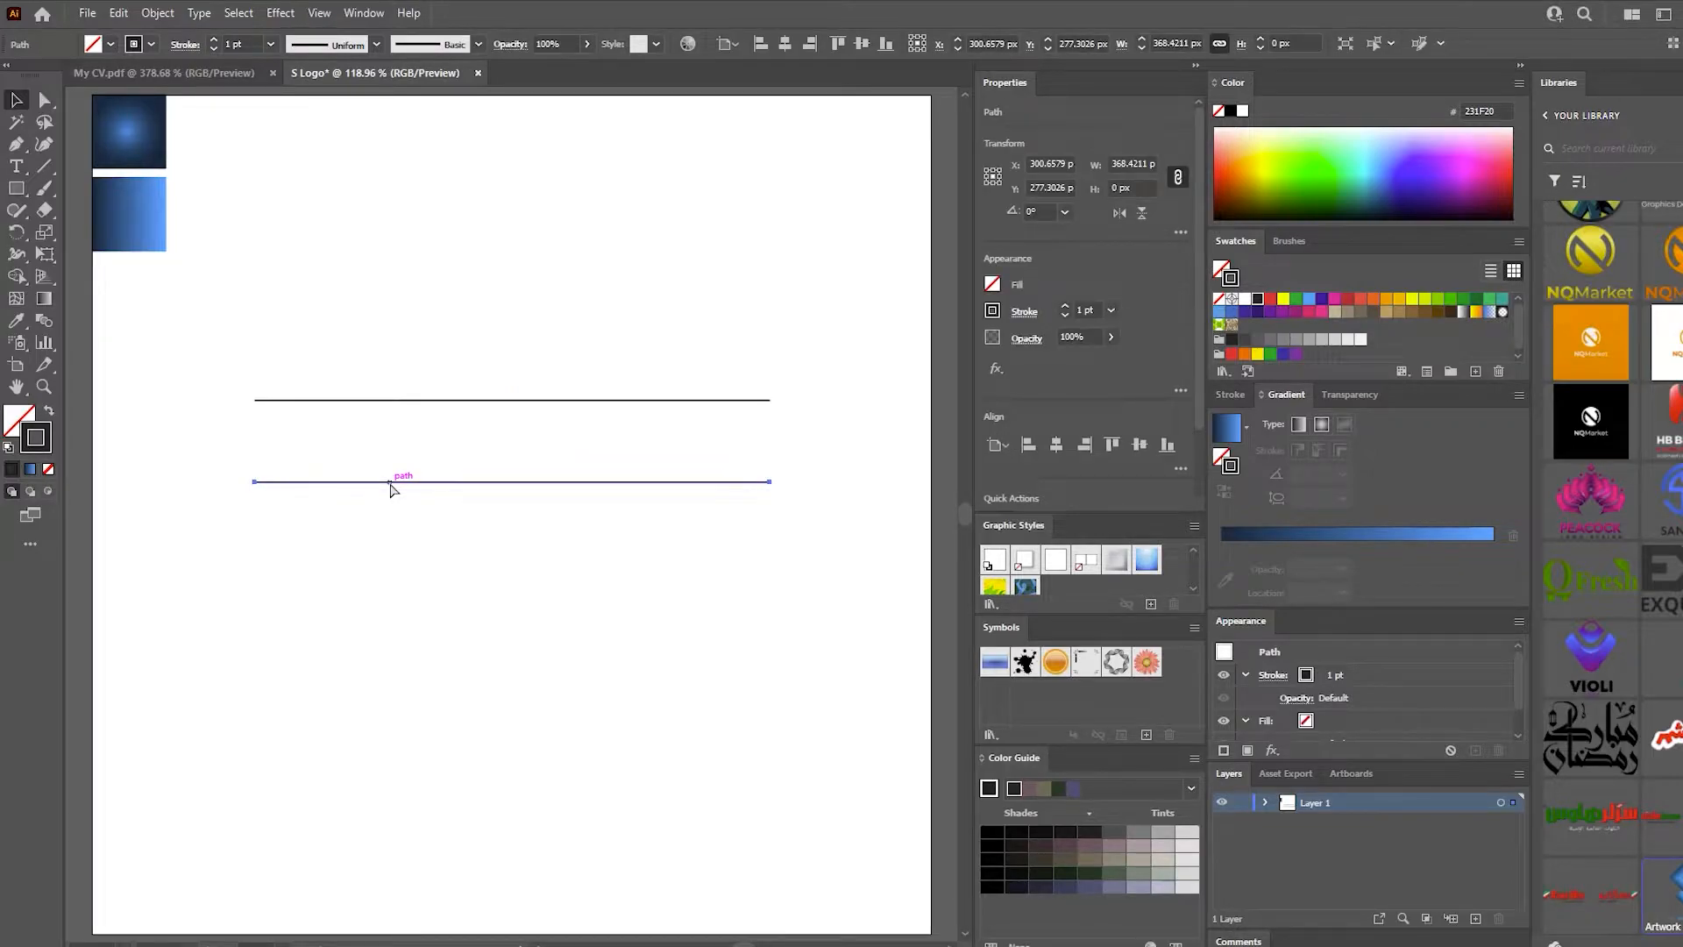
key(ctrl+d)
key(ctrl+d)
key(ctrl+d)
key(ctrl+d)
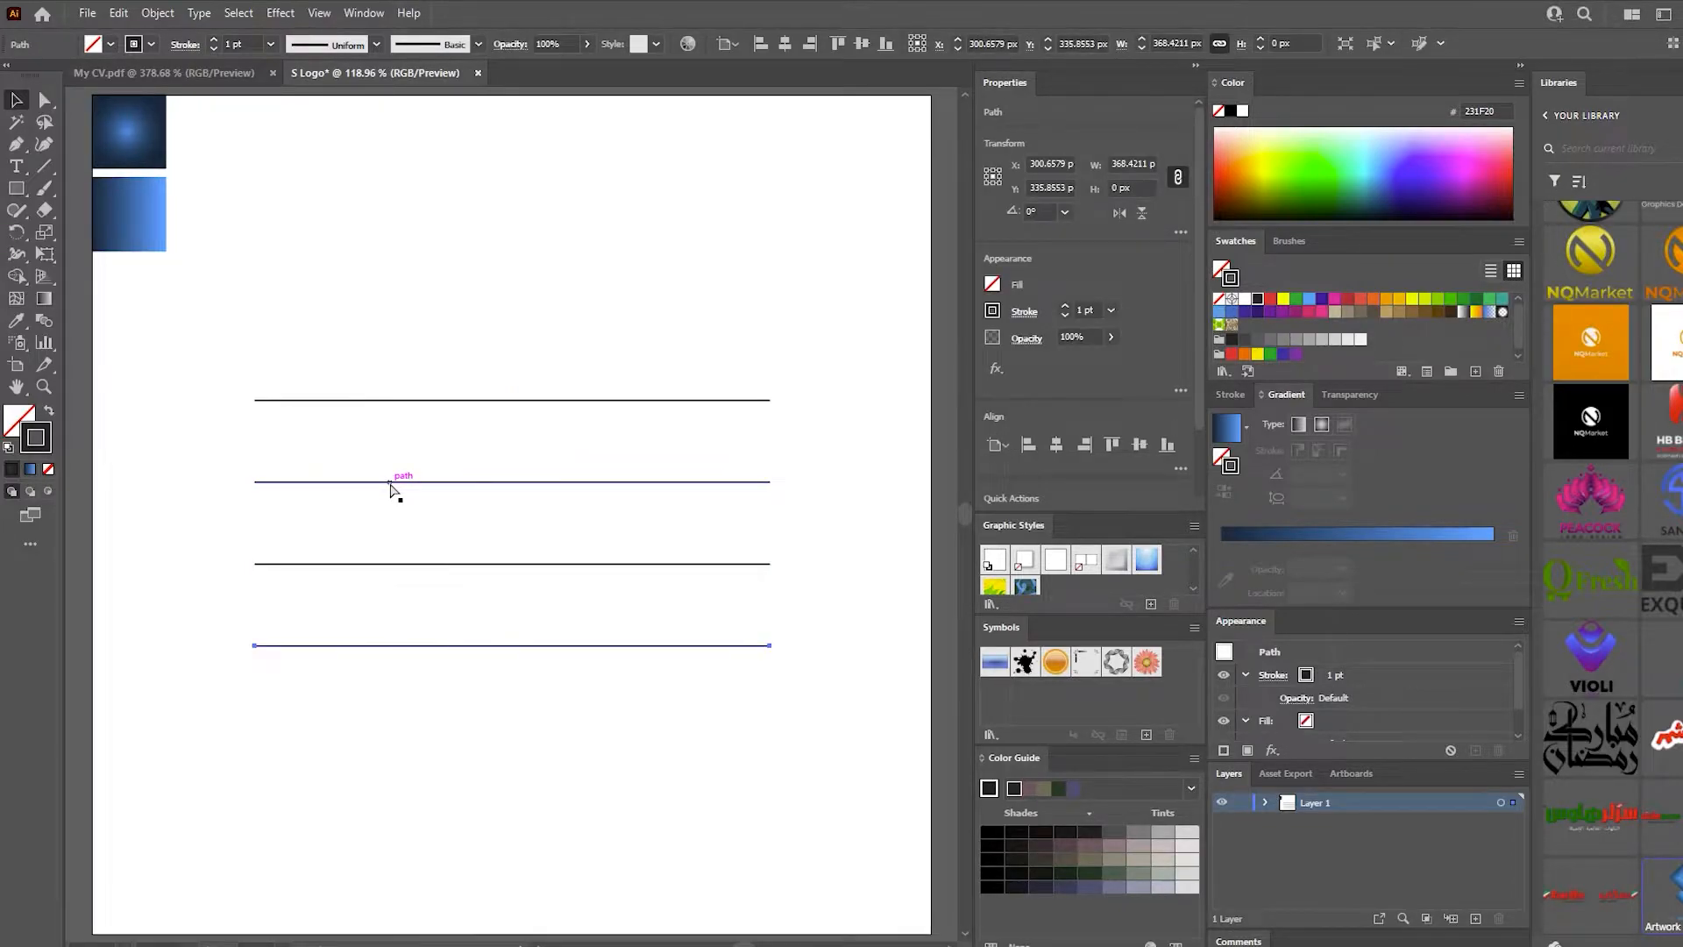
drag(450, 350, 624, 885)
drag(633, 812, 617, 706)
Paste a copy of the seven lines in place, rotate it 90° to form a grid, and rotate the whole grid 45°
click(146, 18)
mouse_move(120, 18)
click(152, 104)
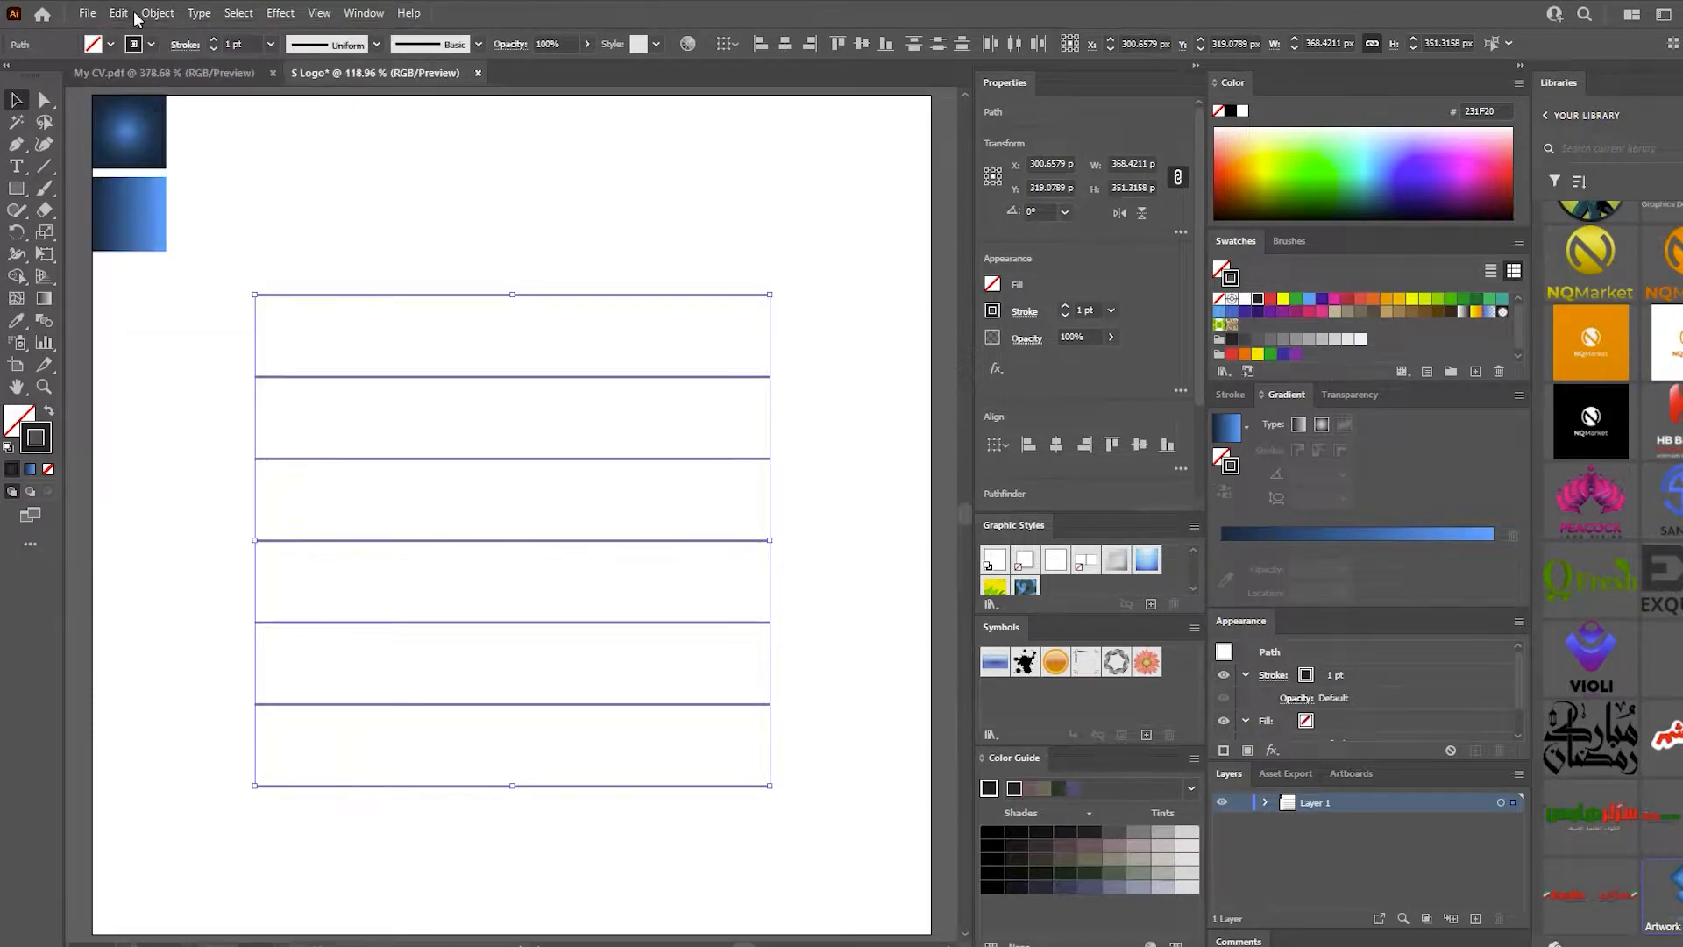
click(132, 14)
click(197, 157)
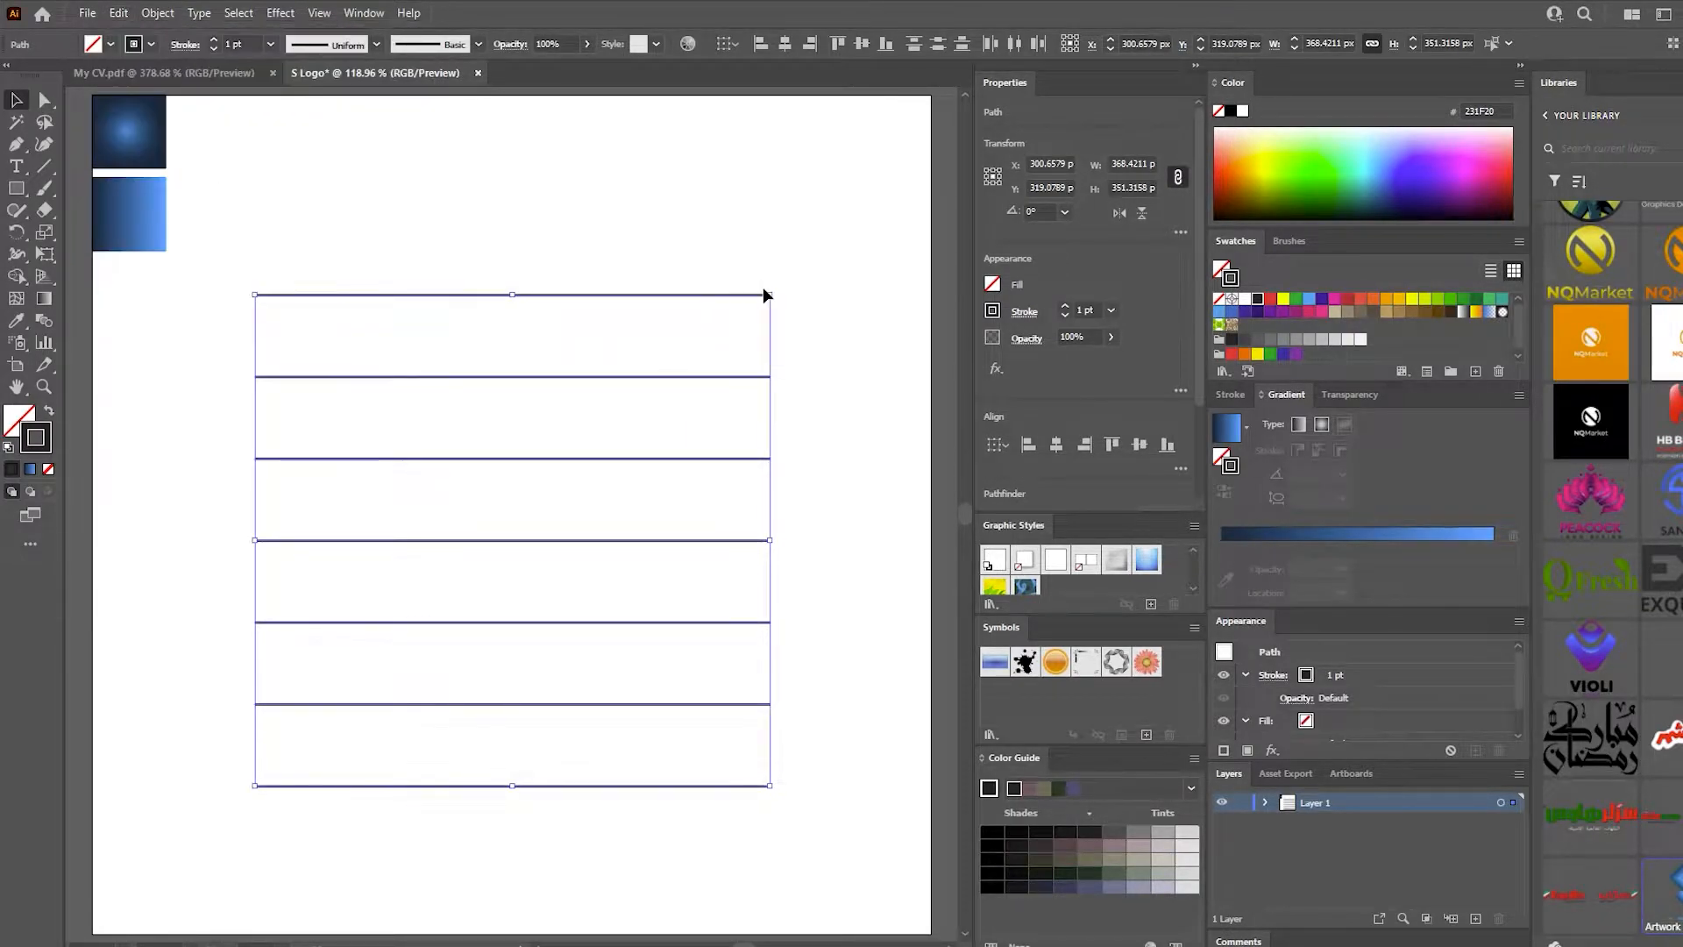
drag(781, 289, 339, 376)
click(338, 260)
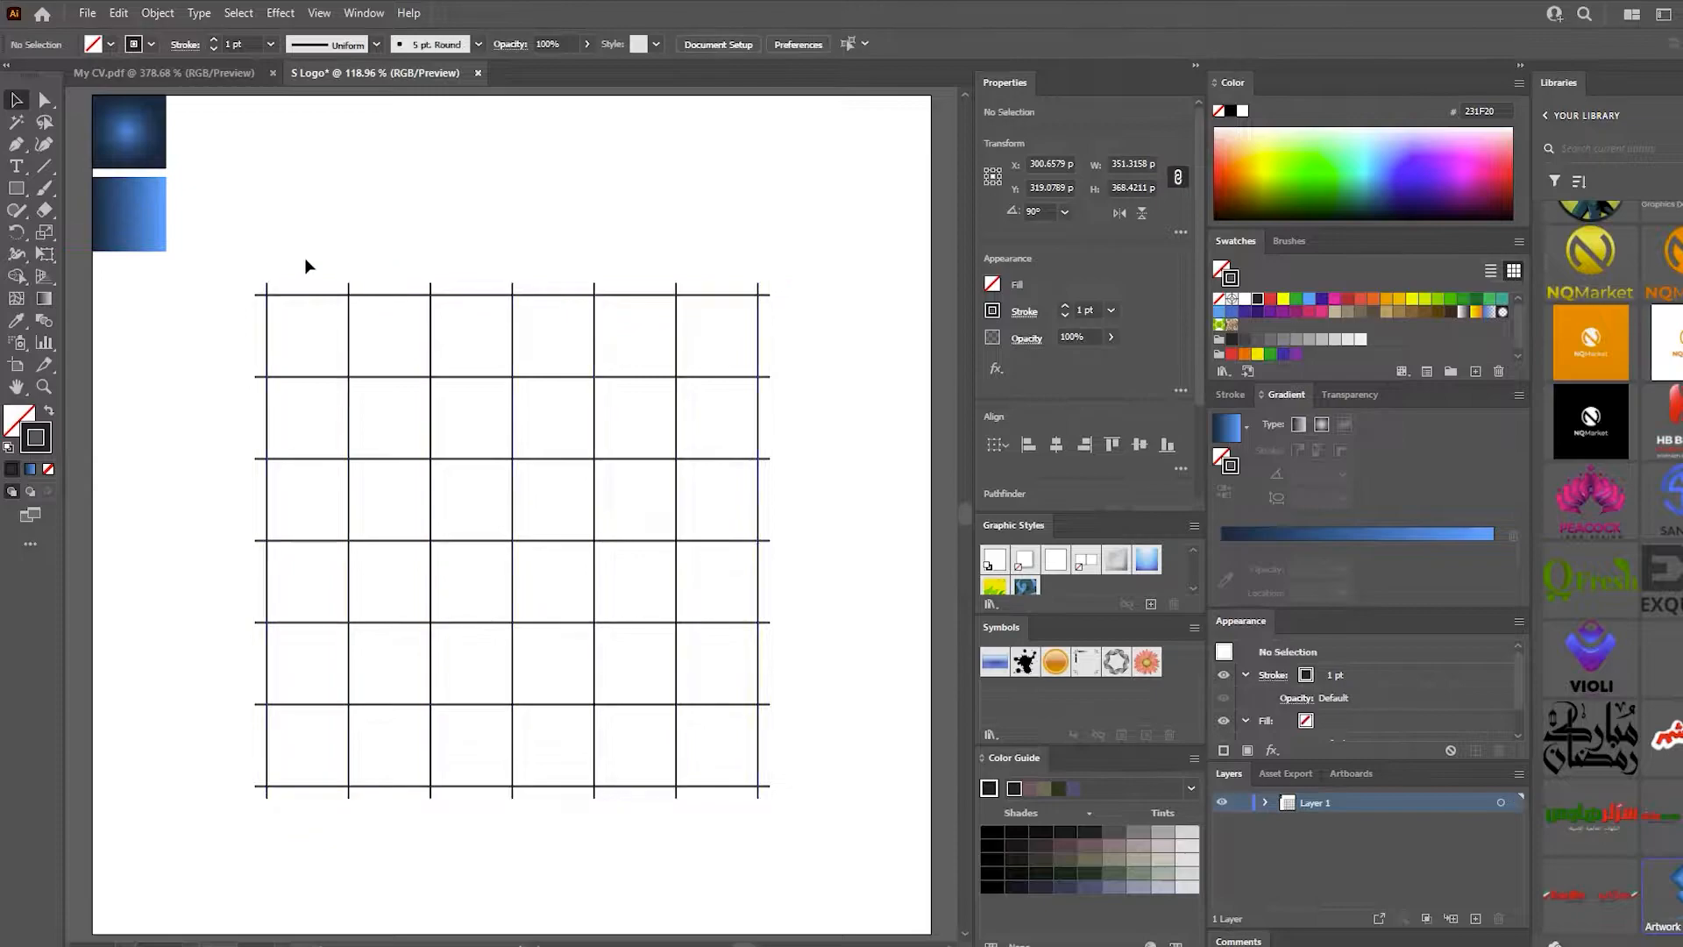
drag(513, 623, 800, 833)
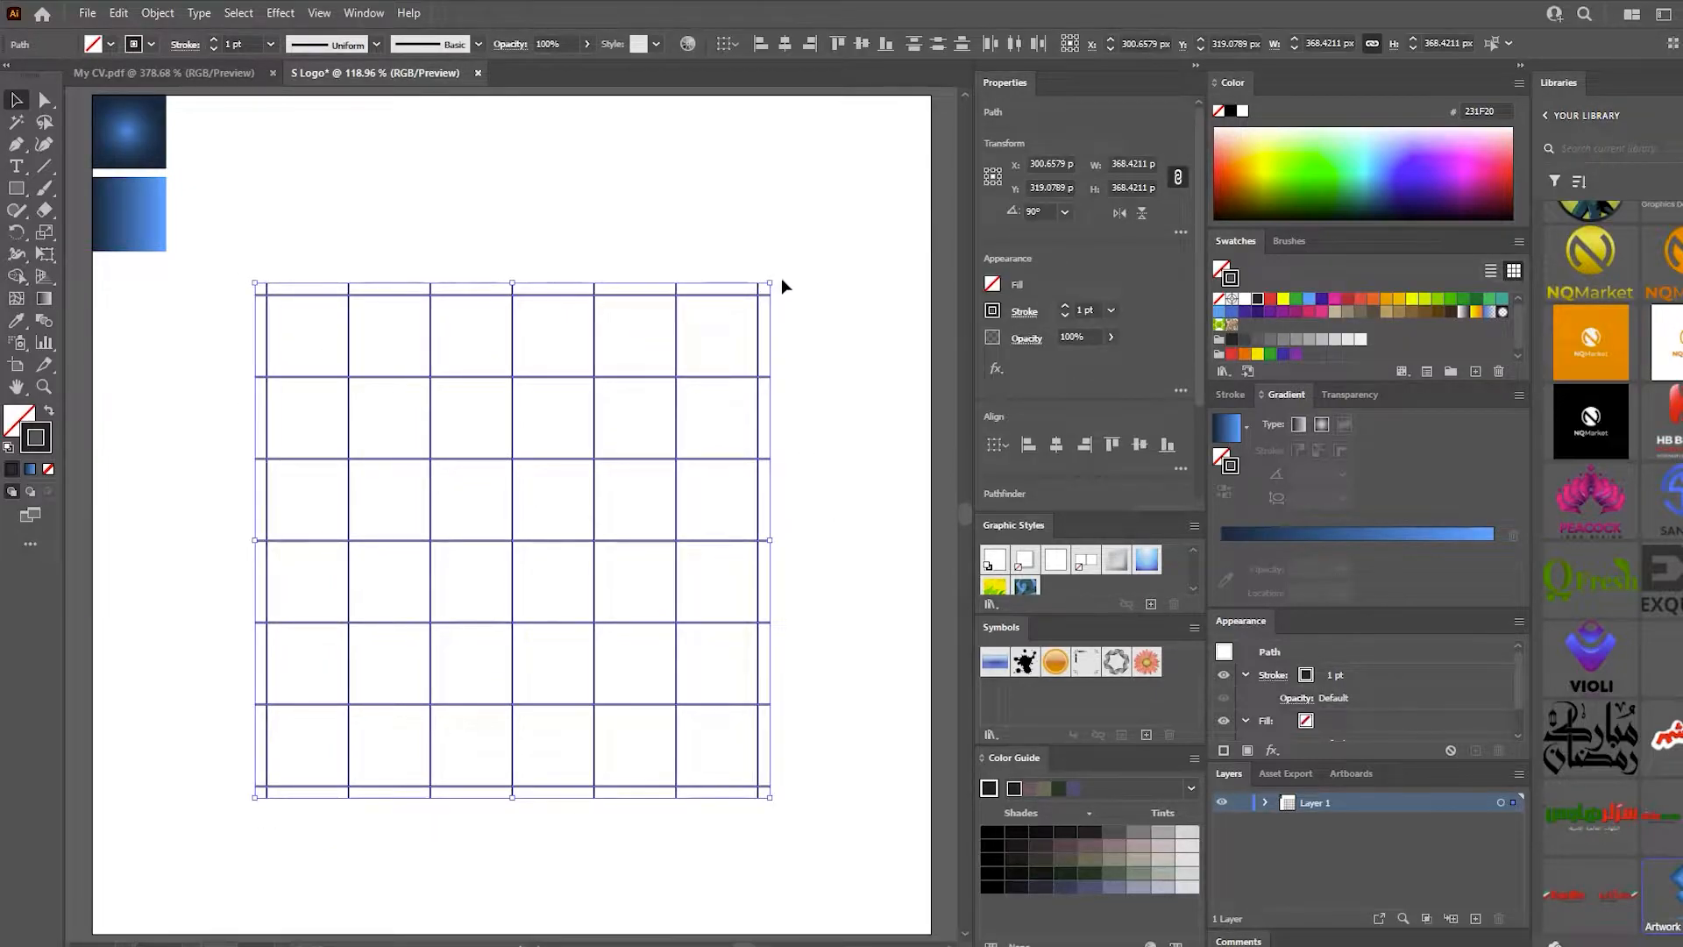
drag(835, 461, 881, 548)
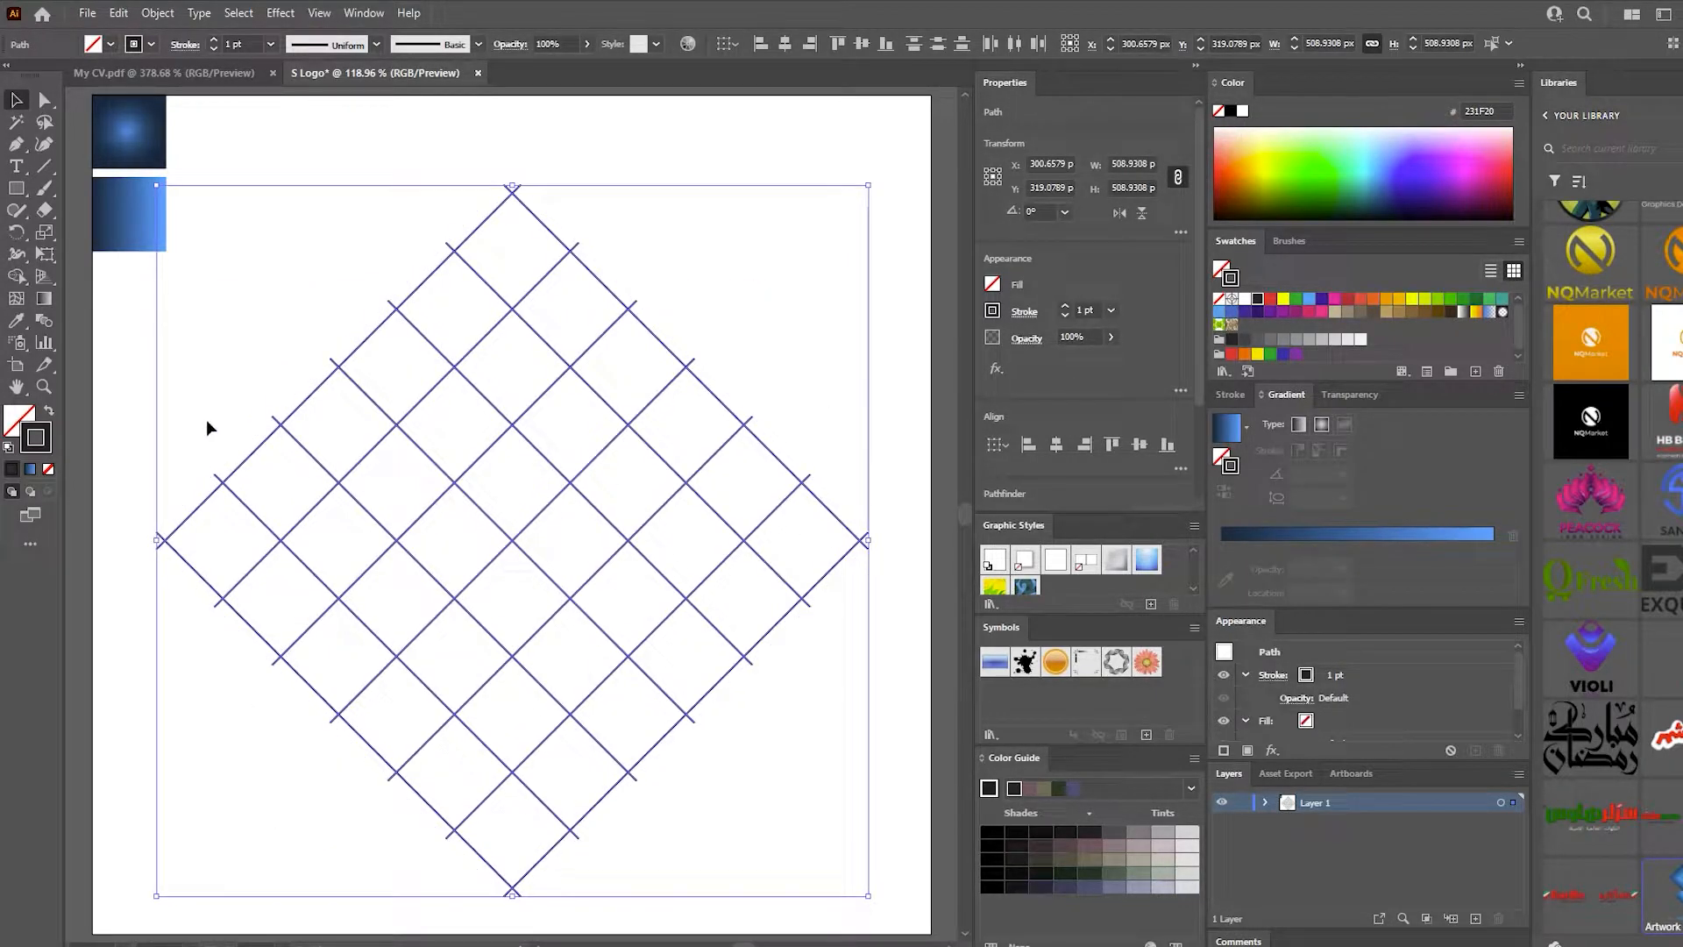
Merge cells in the upper part of the grid with the Shape Builder to form the two interlocking hooks of an S
click(16, 276)
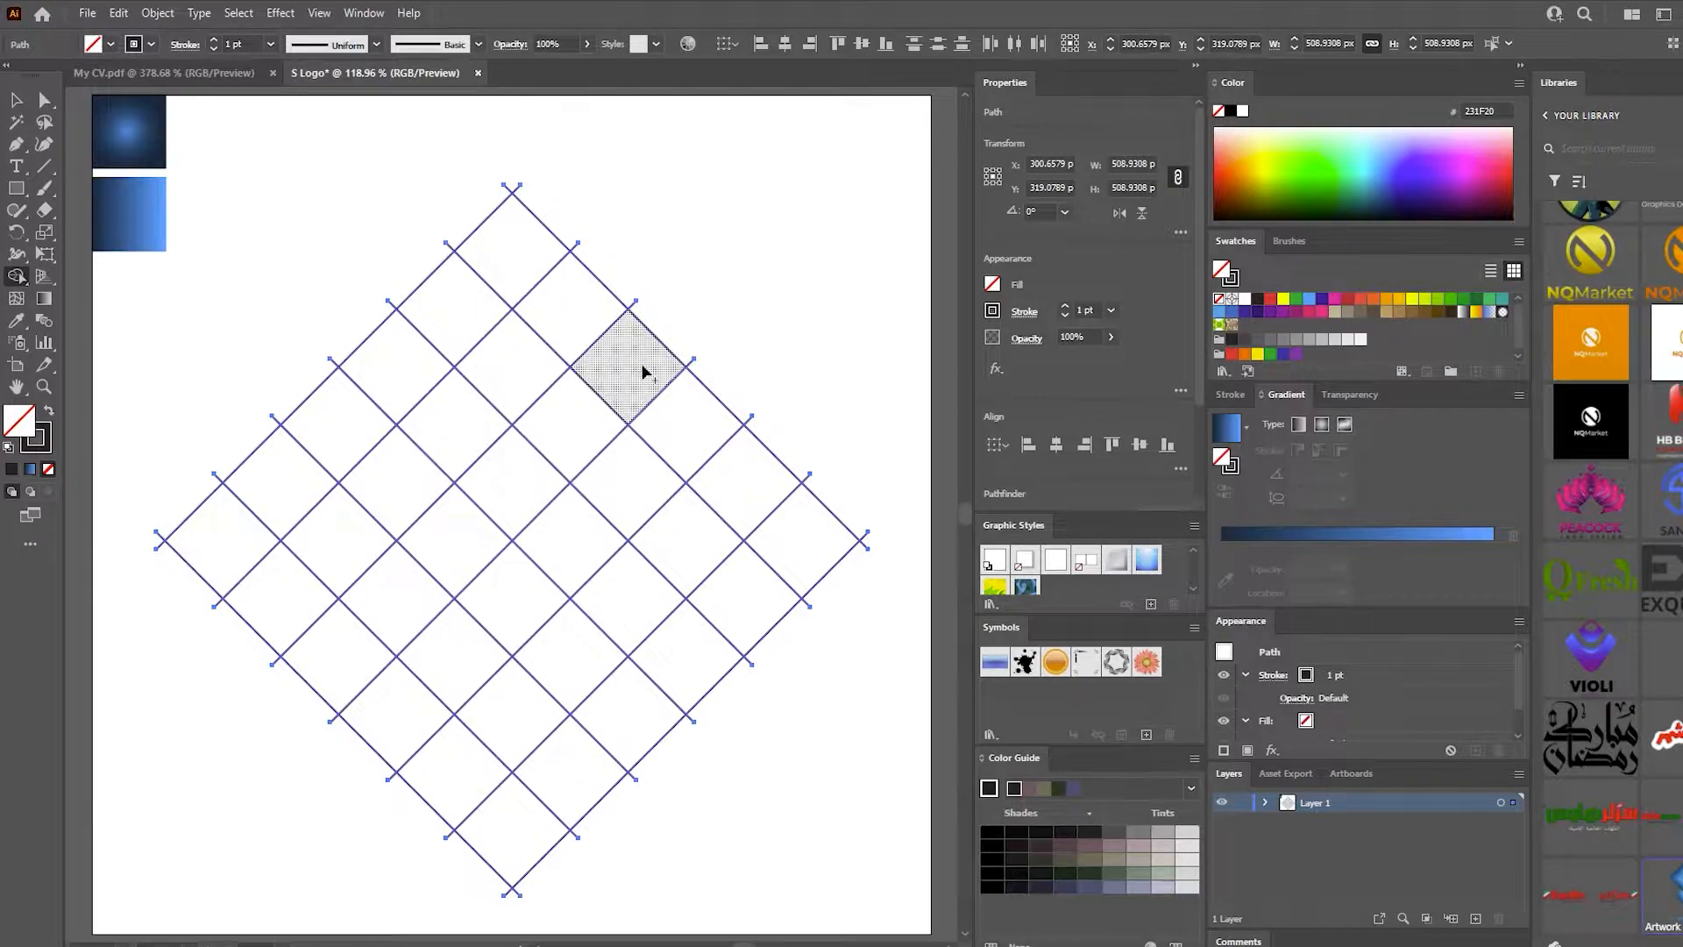
drag(573, 311, 520, 285)
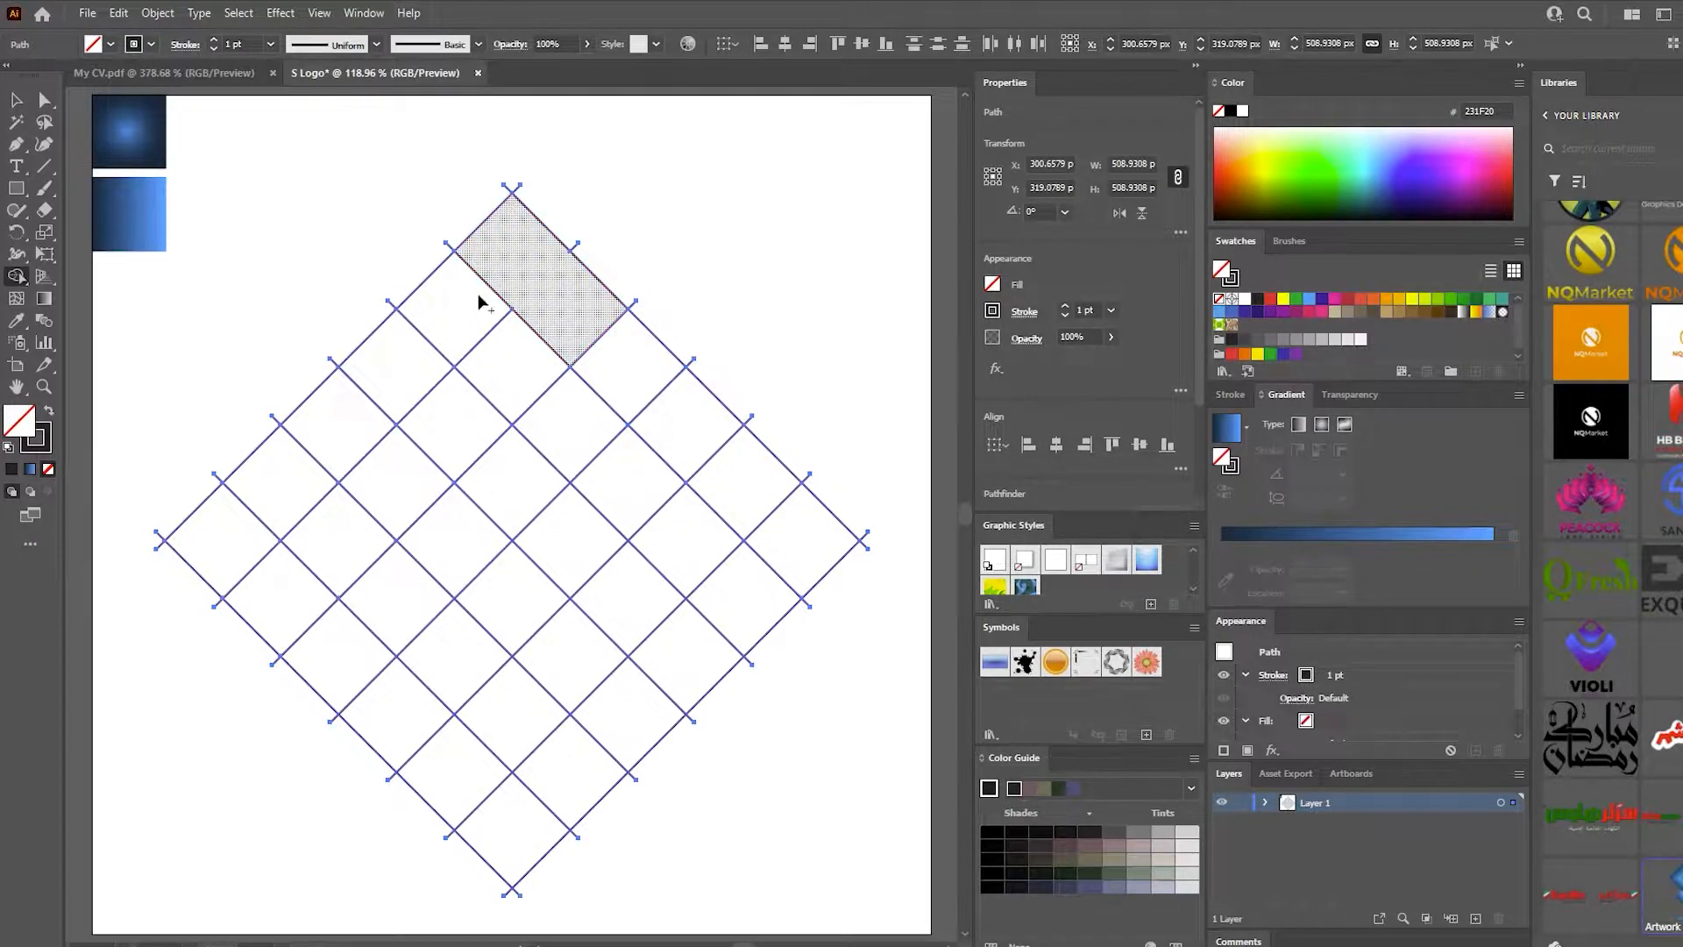
mouse_move(402, 387)
mouse_down()
mouse_move(550, 519)
mouse_move(528, 488)
mouse_up()
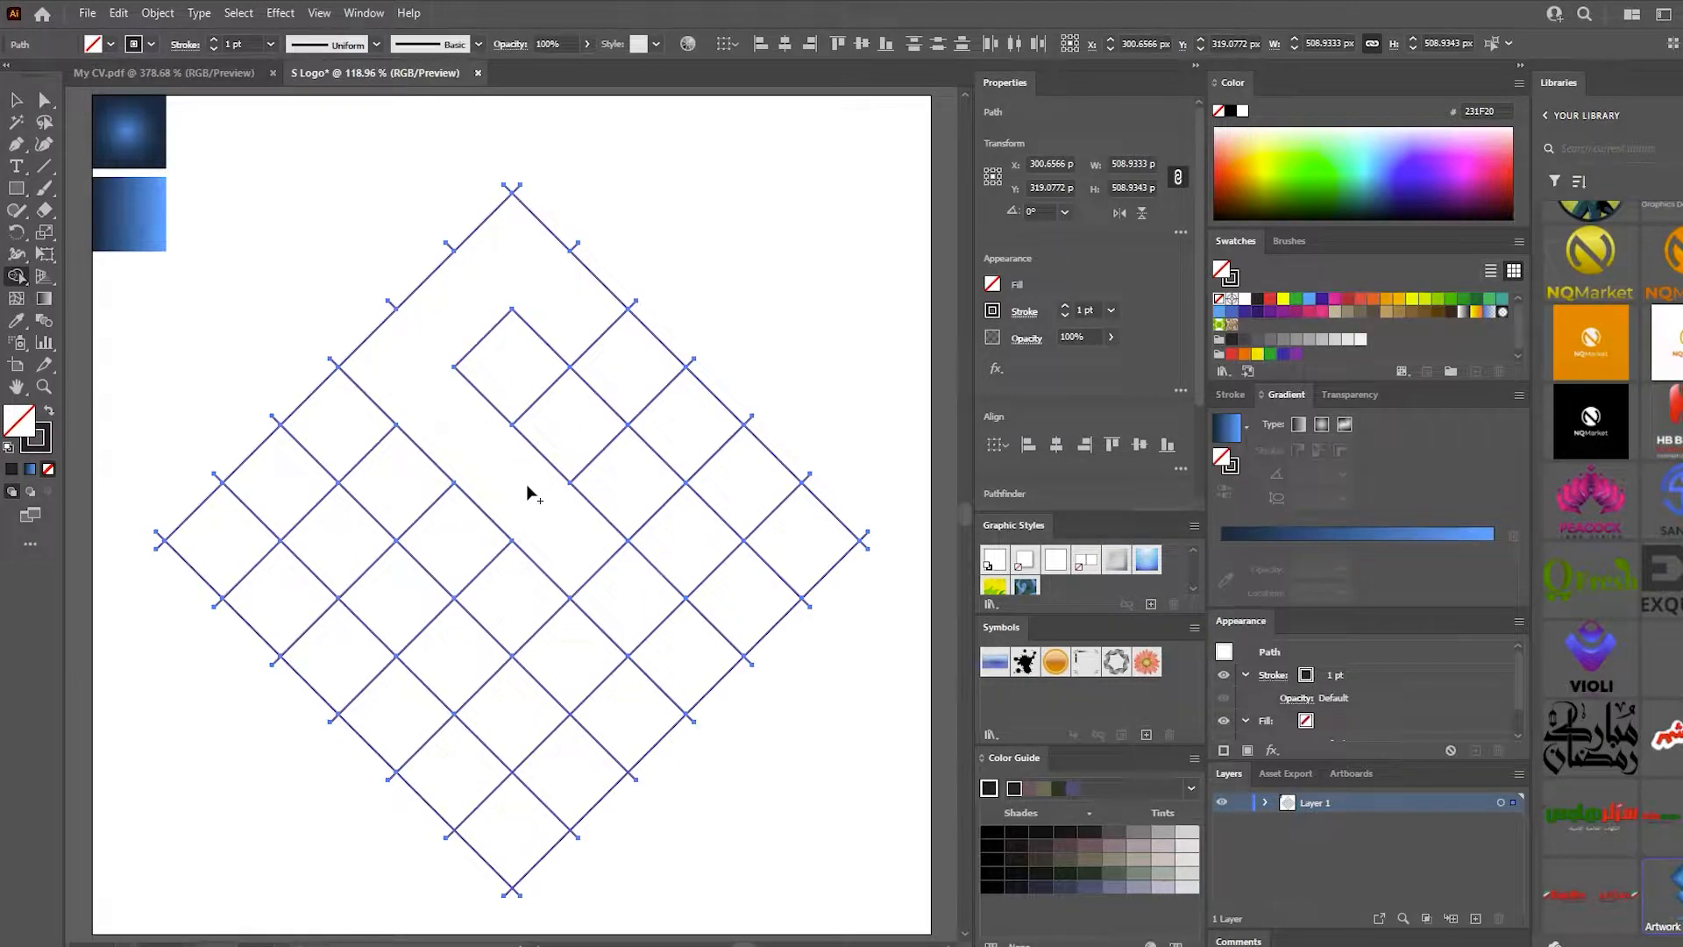
key(ctrl+z)
mouse_move(431, 400)
mouse_down()
mouse_move(613, 543)
mouse_move(519, 499)
mouse_up()
mouse_move(516, 392)
mouse_down()
mouse_move(608, 462)
mouse_move(586, 538)
mouse_move(538, 585)
mouse_up()
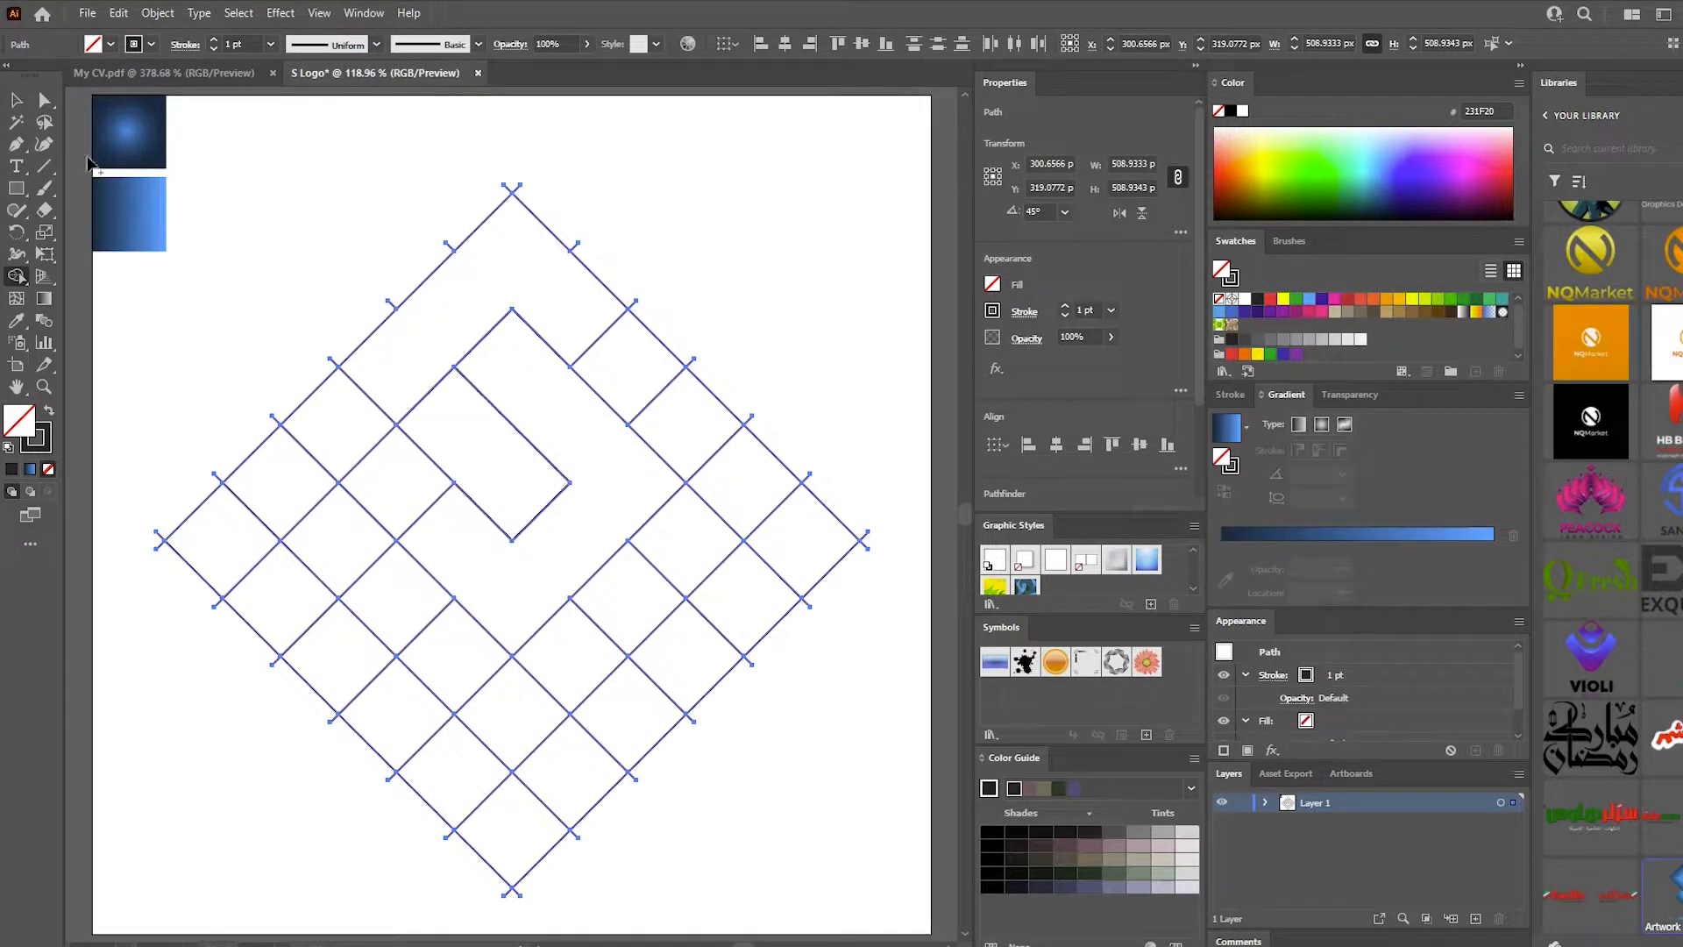
click(19, 103)
click(311, 189)
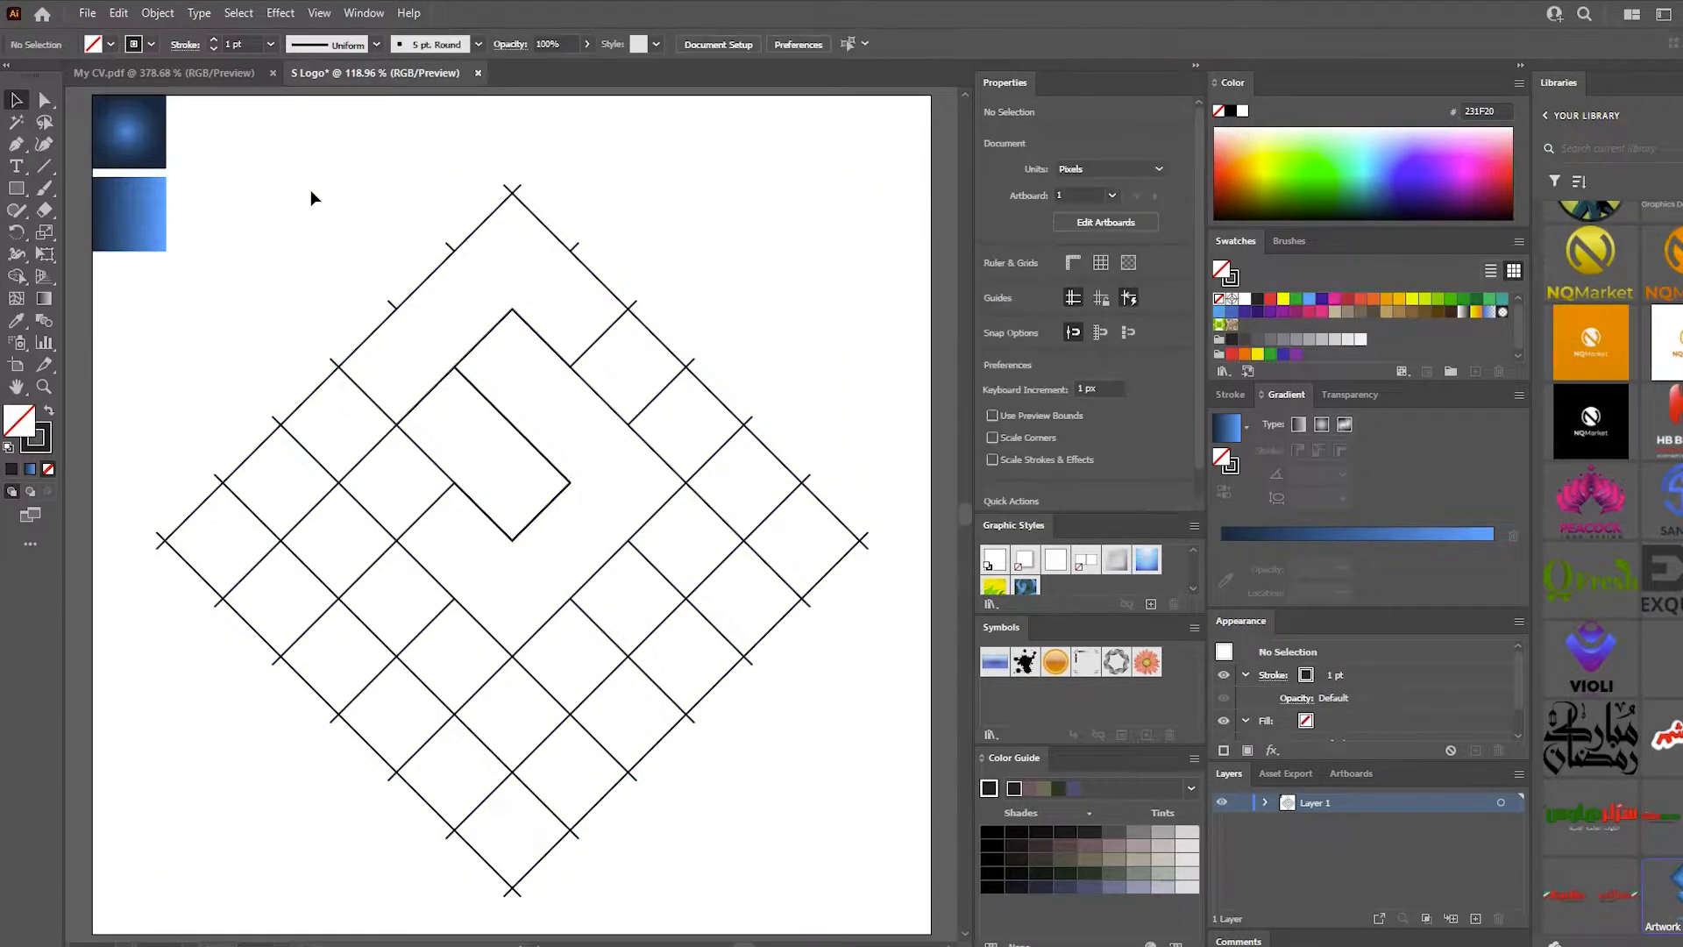
Reselect the grid and merge the remaining divided cells into the S's two hook shapes with the Shape Builder
drag(262, 175, 816, 701)
key(shift+m)
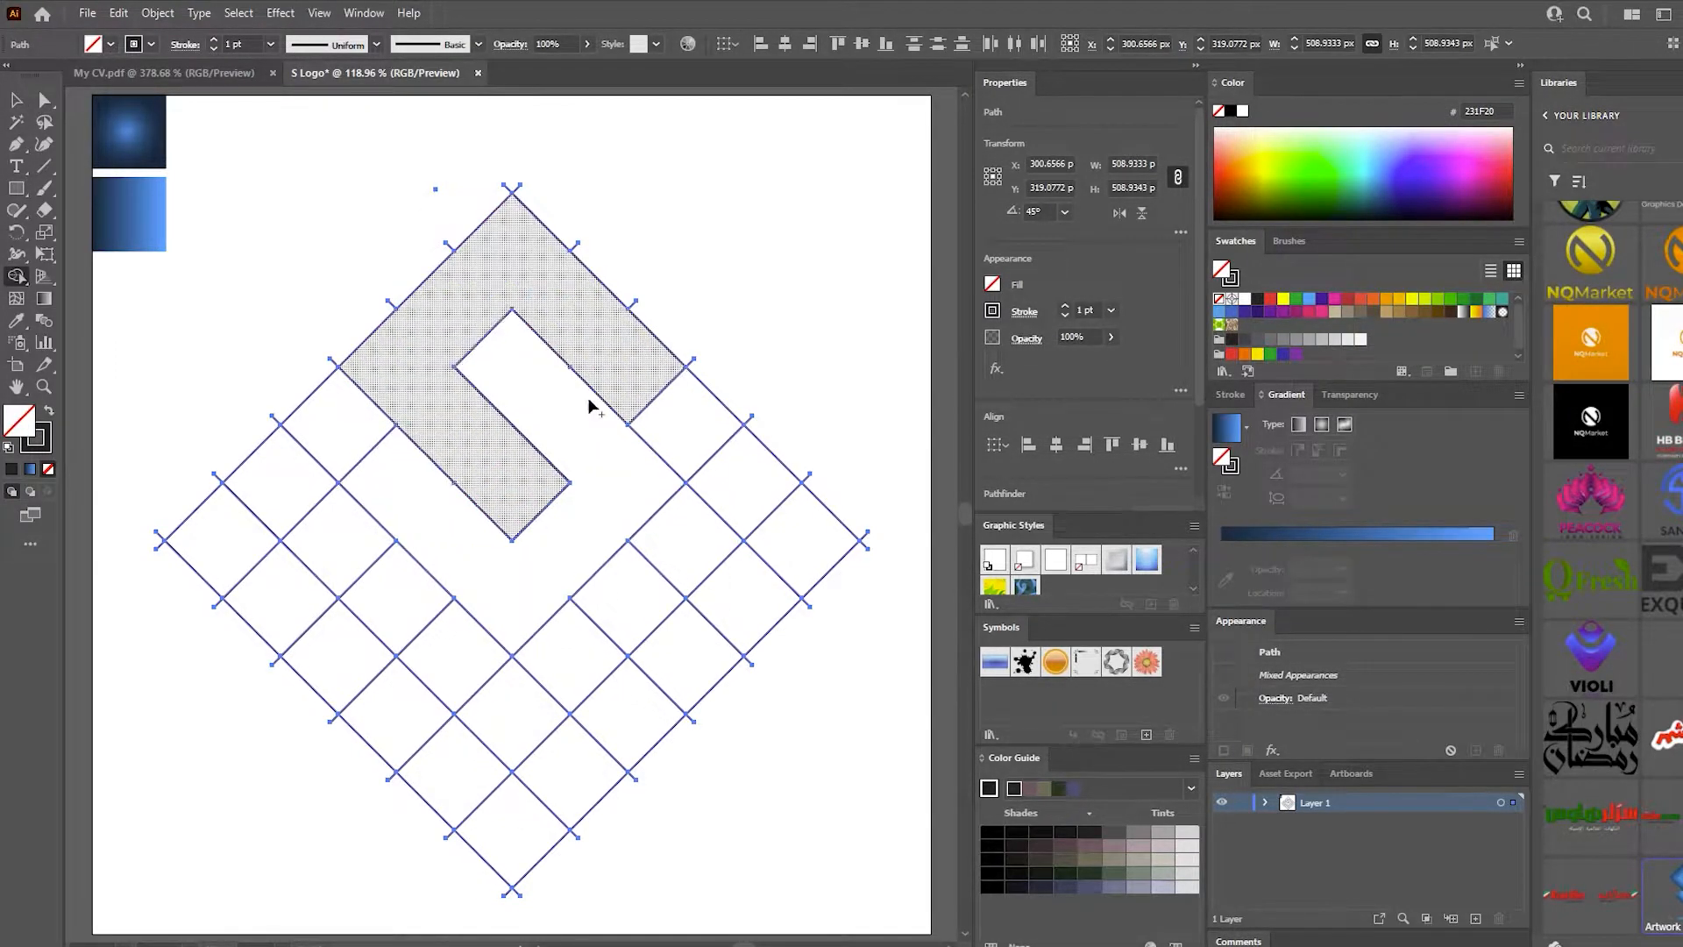
click(517, 348)
key(v)
key(ctrl+shift+a)
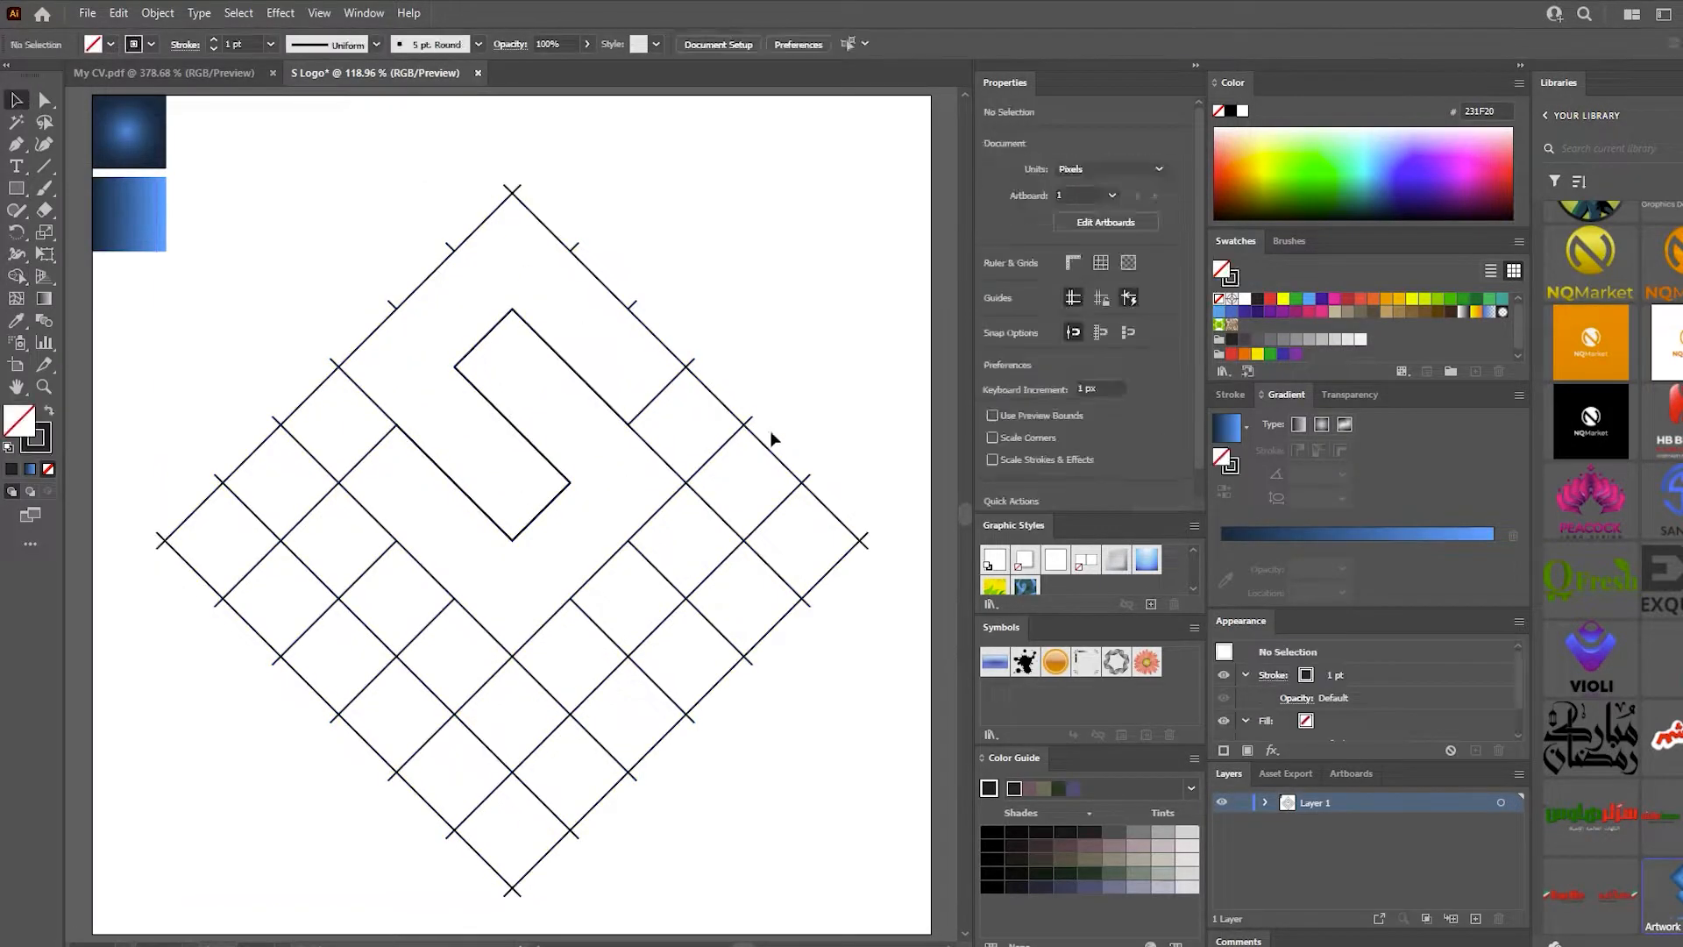
Delete the leftover grid lines around the two hook shapes and move the S down toward the artboard's centre
drag(690, 312, 193, 869)
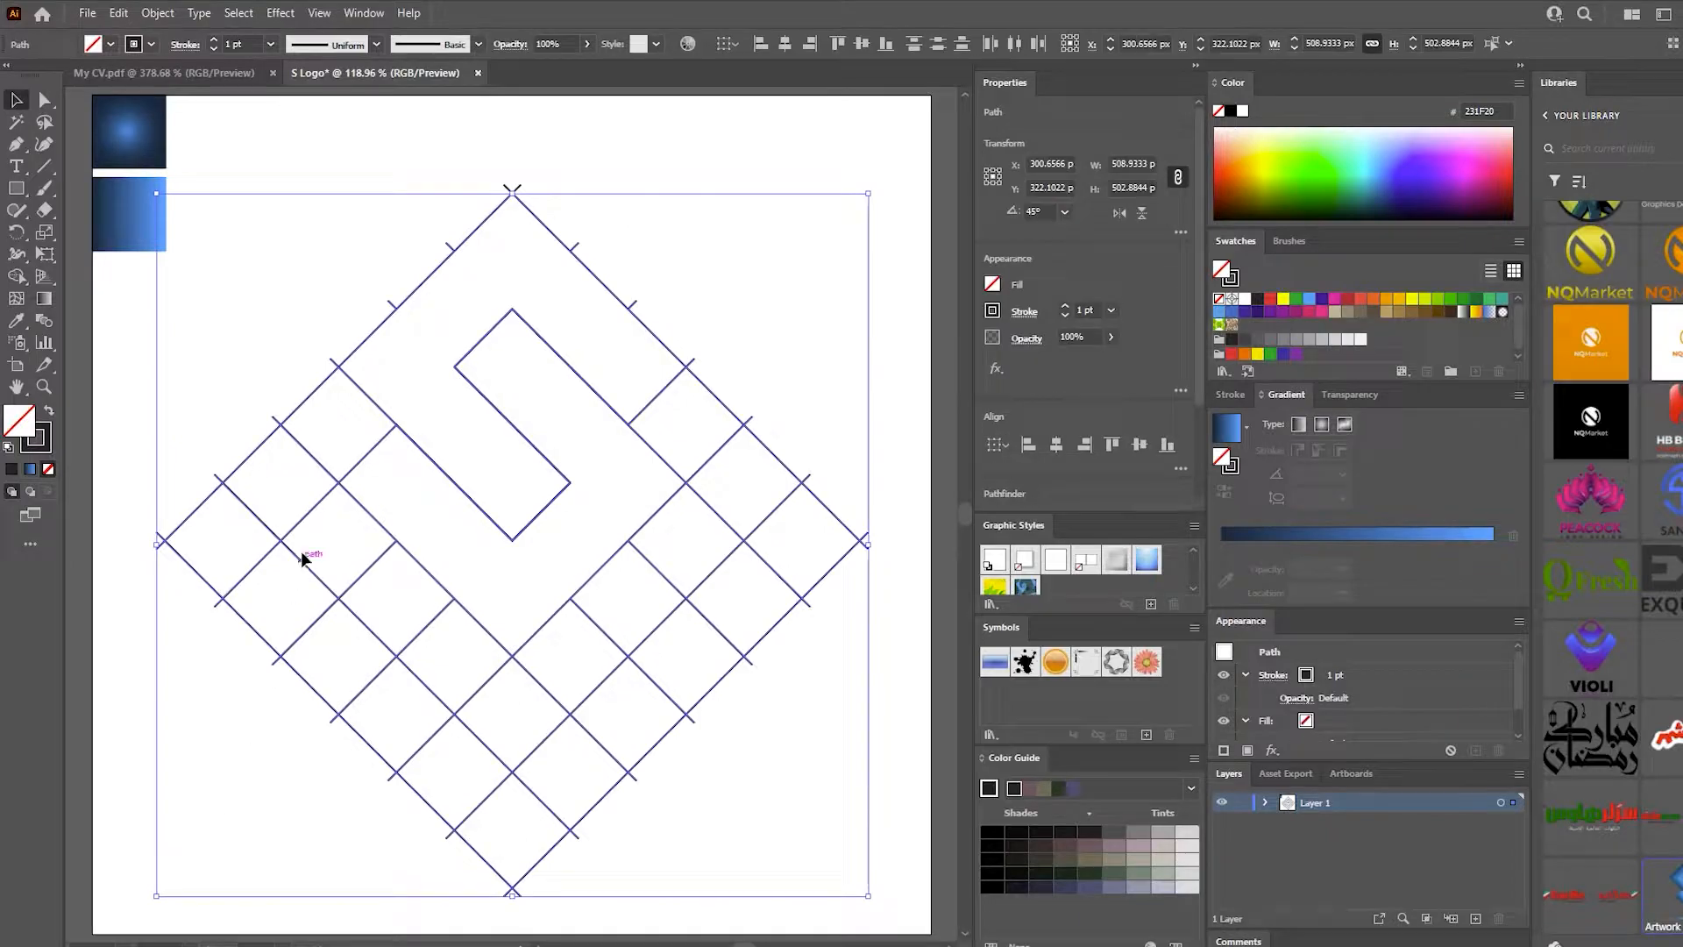
shift+click(417, 451)
shift+click(519, 315)
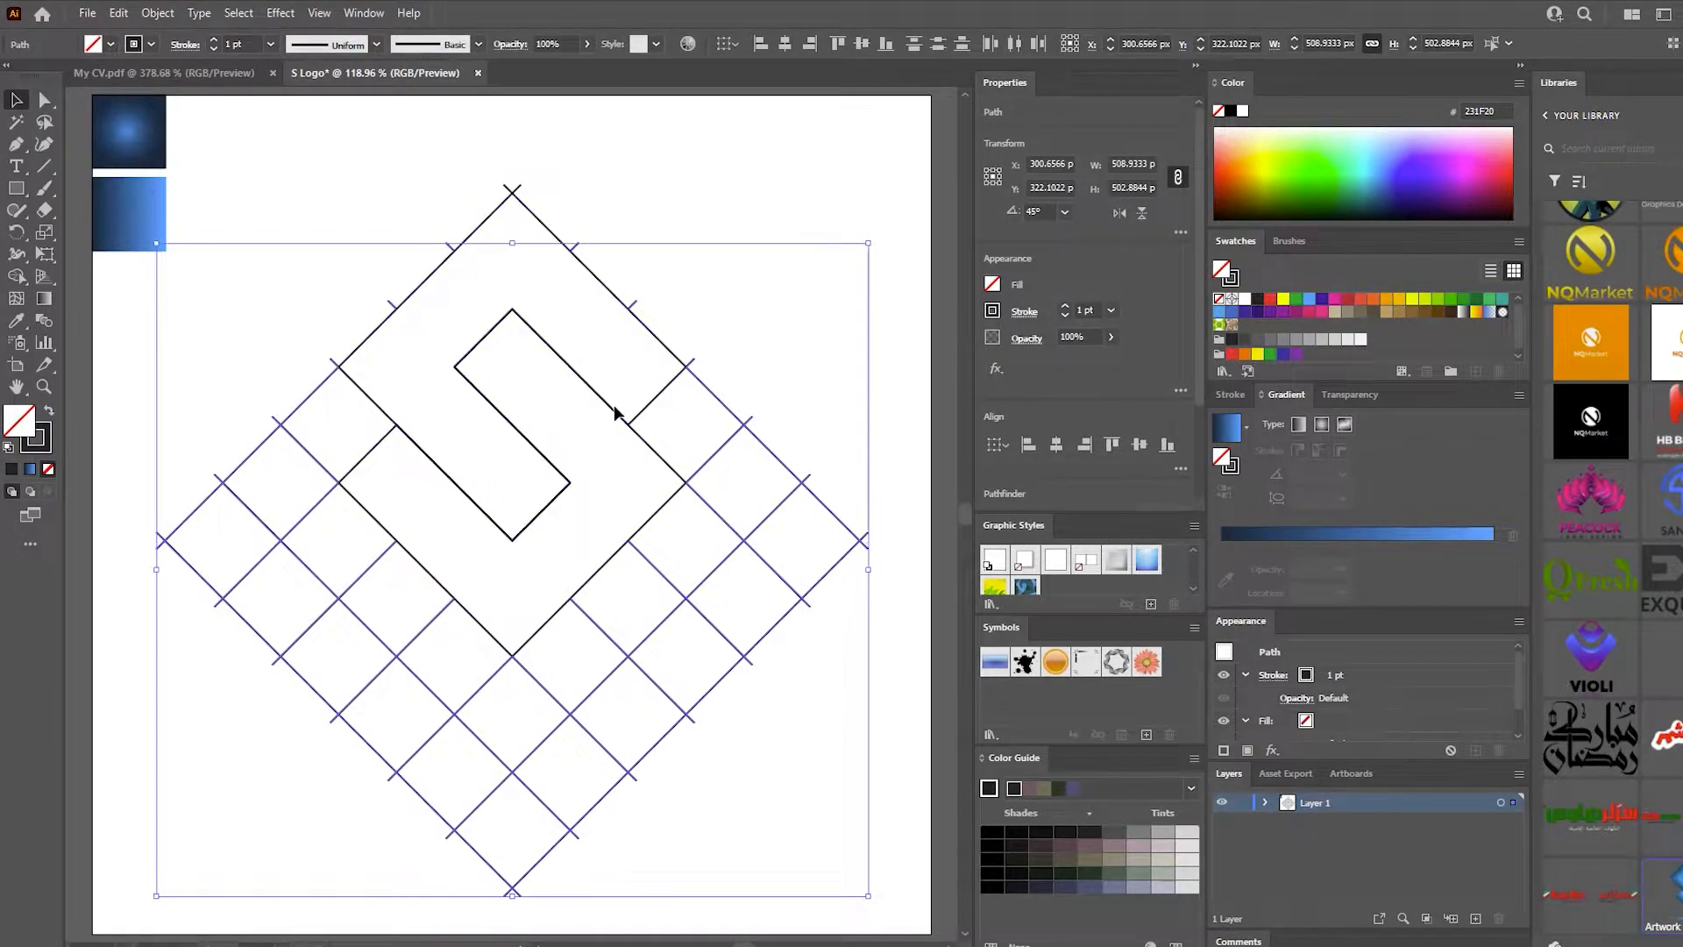
key(Delete)
drag(427, 230, 276, 696)
key(Delete)
drag(582, 413, 590, 448)
click(654, 317)
drag(724, 355, 473, 599)
click(298, 424)
Draw a straight vertical line across the S's left side with the Pen tool, running from above its left corner to below it
click(16, 145)
click(391, 263)
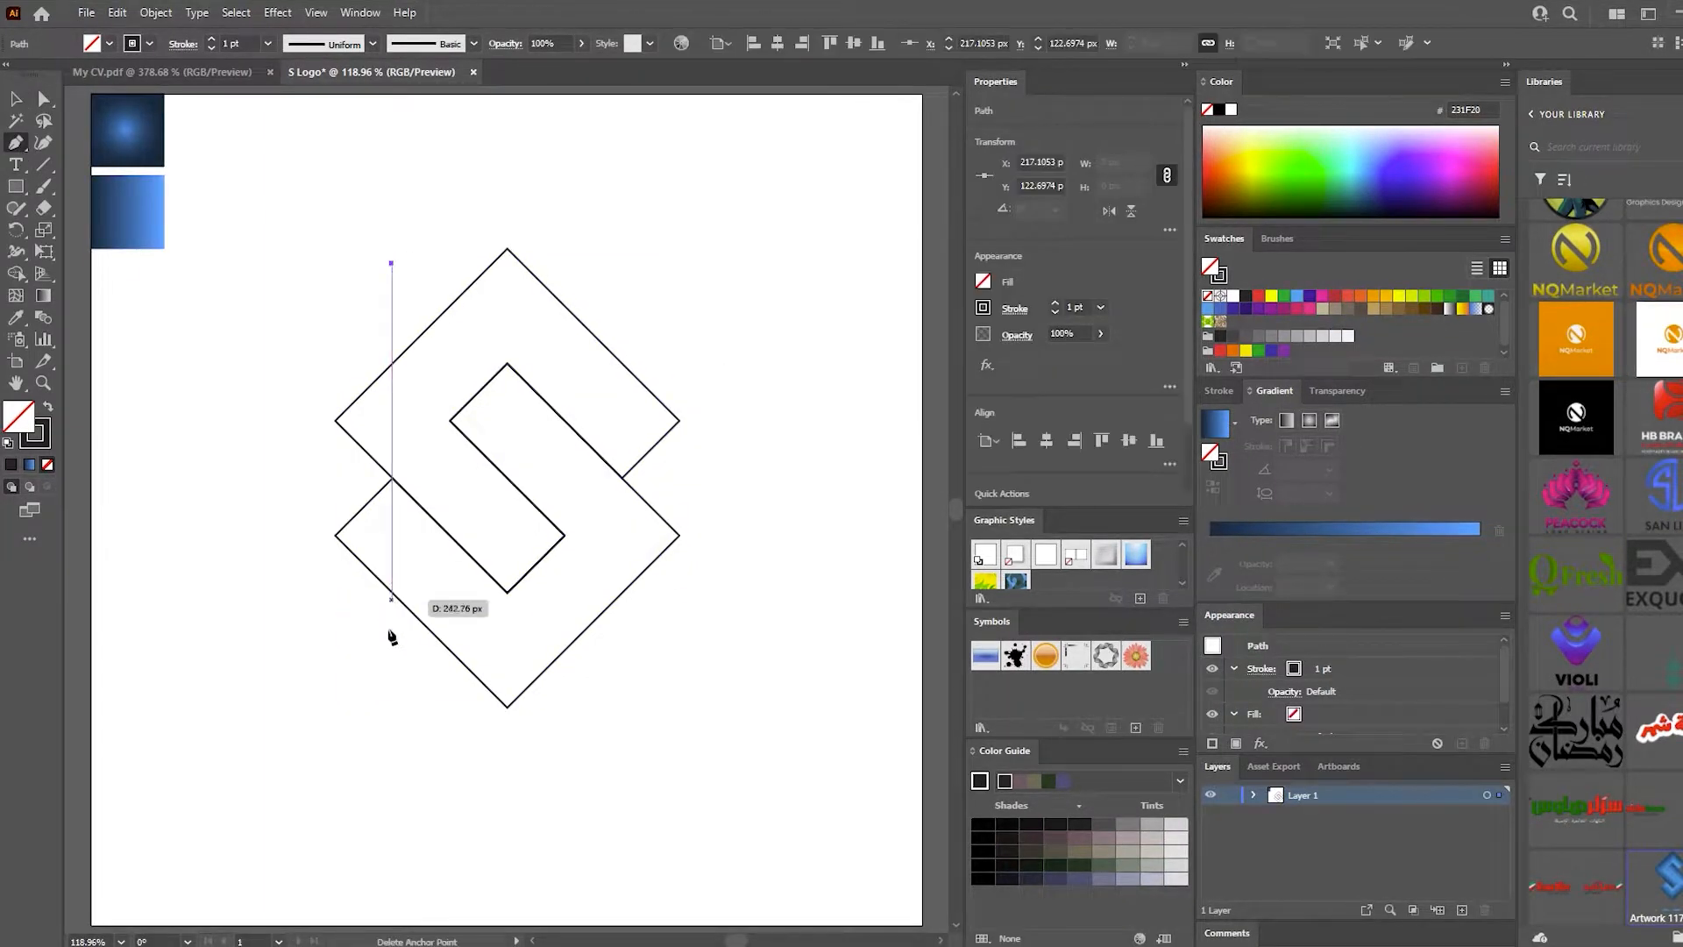
click(391, 723)
key(y)
key(v)
Rotate the vertical line 45° and duplicate it so two parallel diagonals cross the S's two open arm ends
drag(391, 280, 585, 311)
shift+click(391, 312)
drag(566, 390, 334, 651)
click(759, 455)
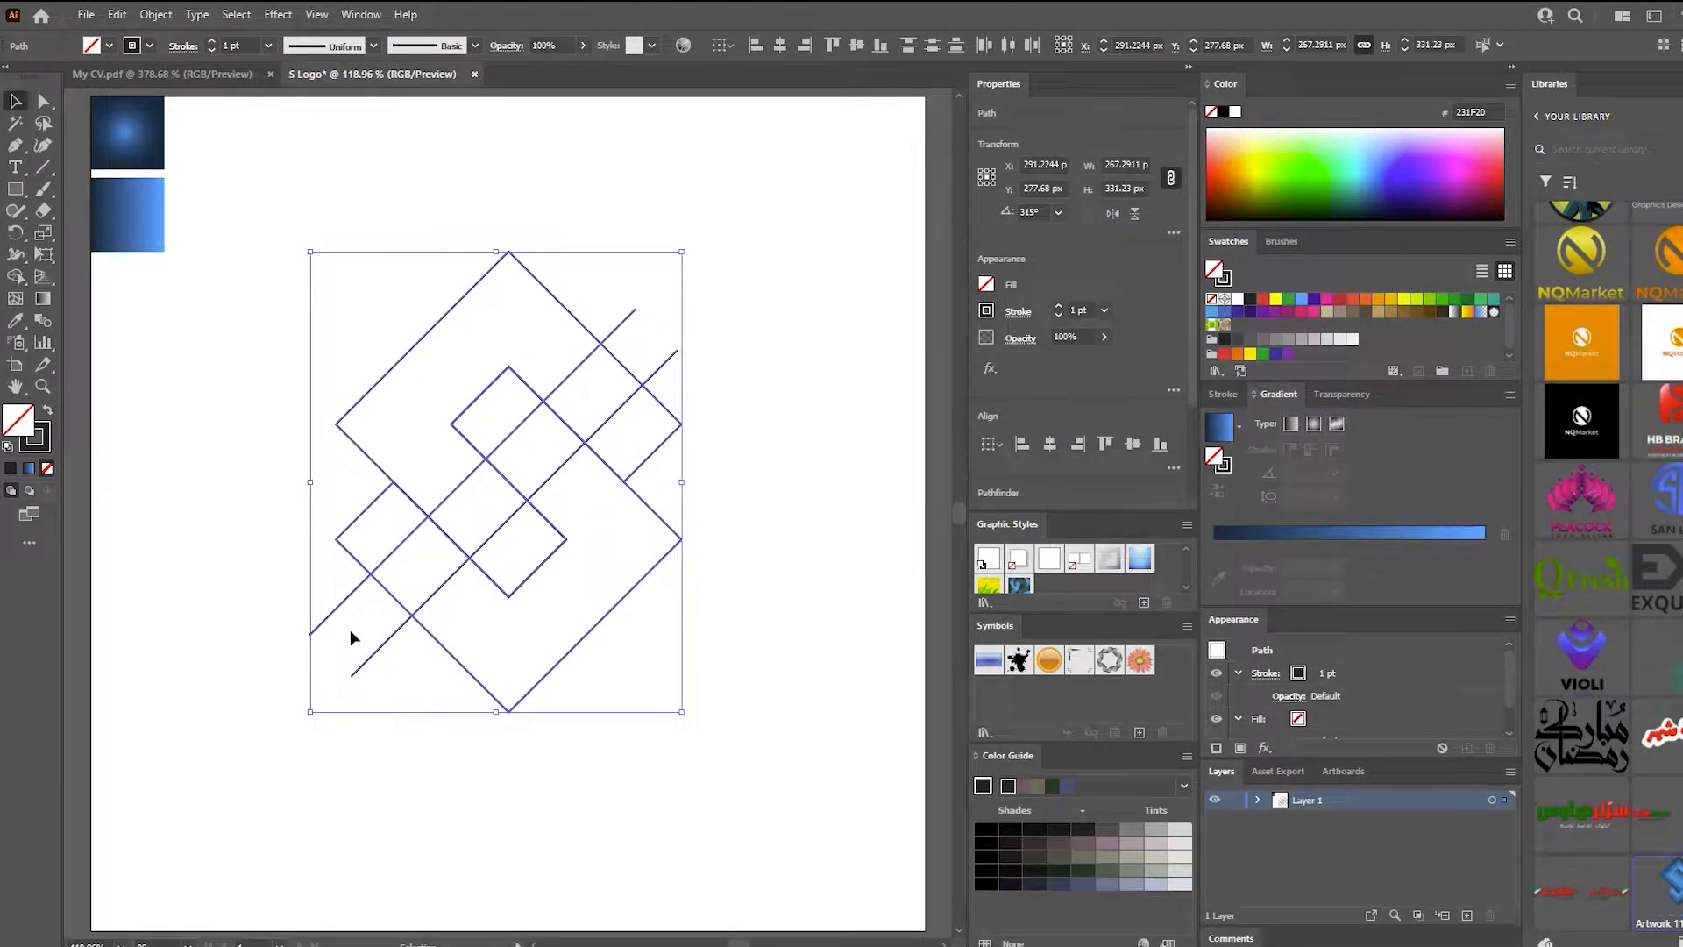
Merge the regions inside the cutting lines with the Shape Builder into a shortened upper hook and a shortened lower hook
click(16, 276)
drag(518, 324, 582, 382)
mouse_move(447, 496)
mouse_down()
mouse_move(526, 552)
mouse_move(424, 584)
mouse_up()
drag(507, 425, 594, 519)
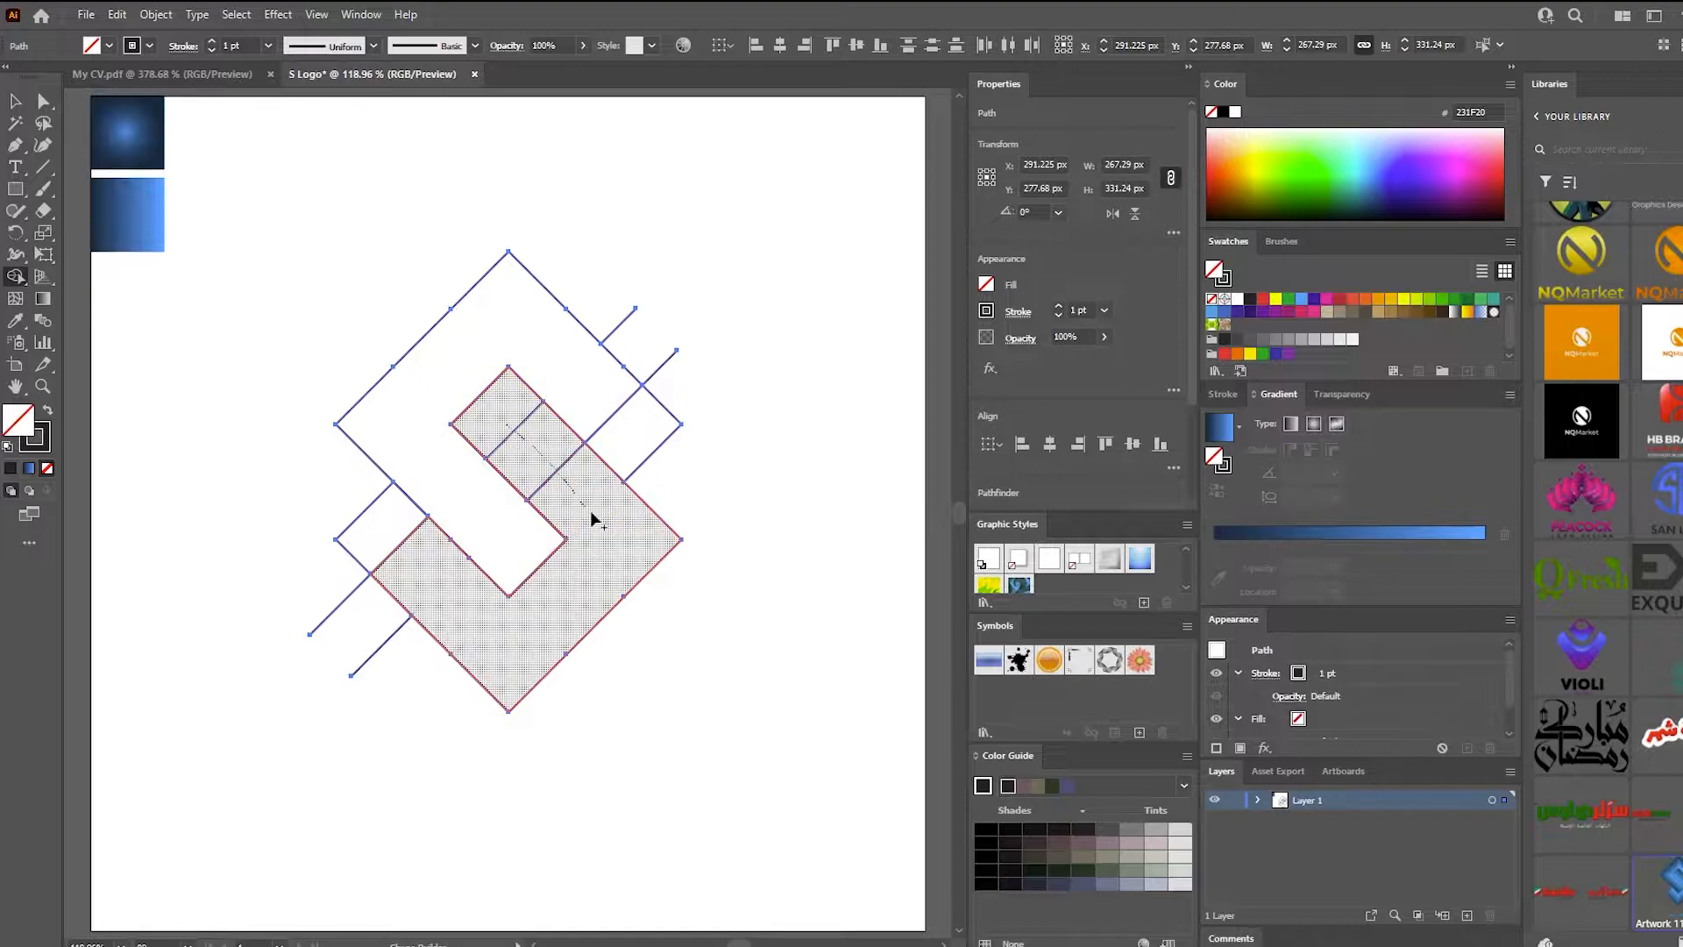
Delete the cut-off arm ends and leftover diagonal lines, keeping only the two shortened hook shapes
click(16, 102)
drag(334, 245, 671, 652)
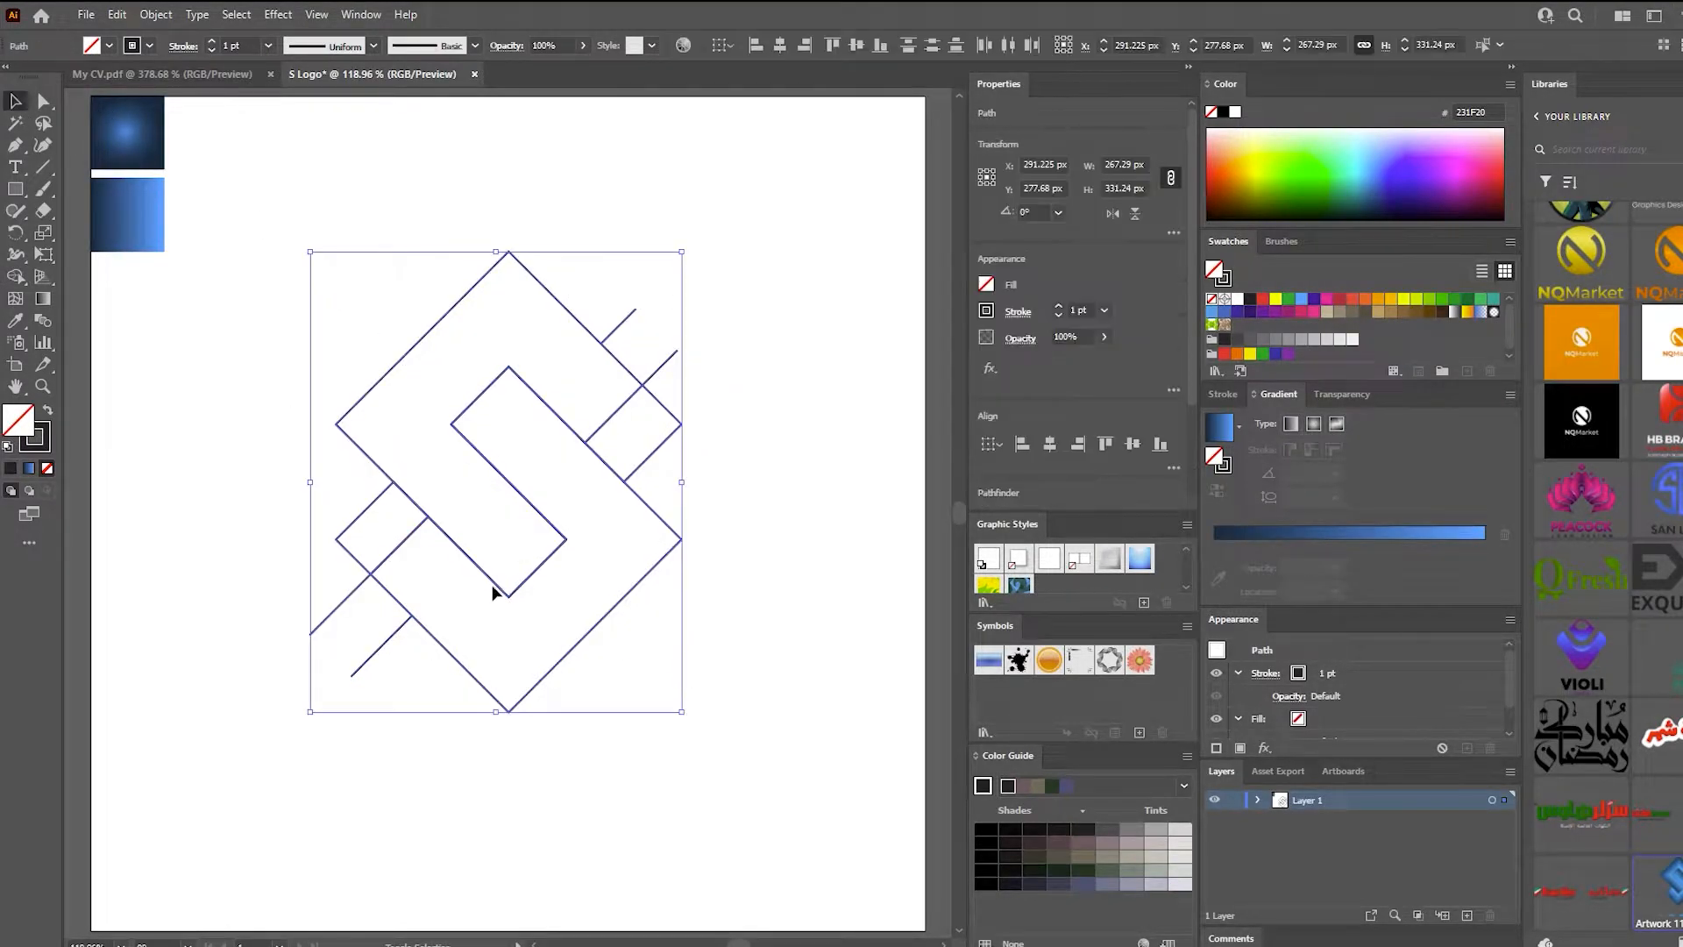
shift+click(459, 554)
shift+click(542, 405)
key(Delete)
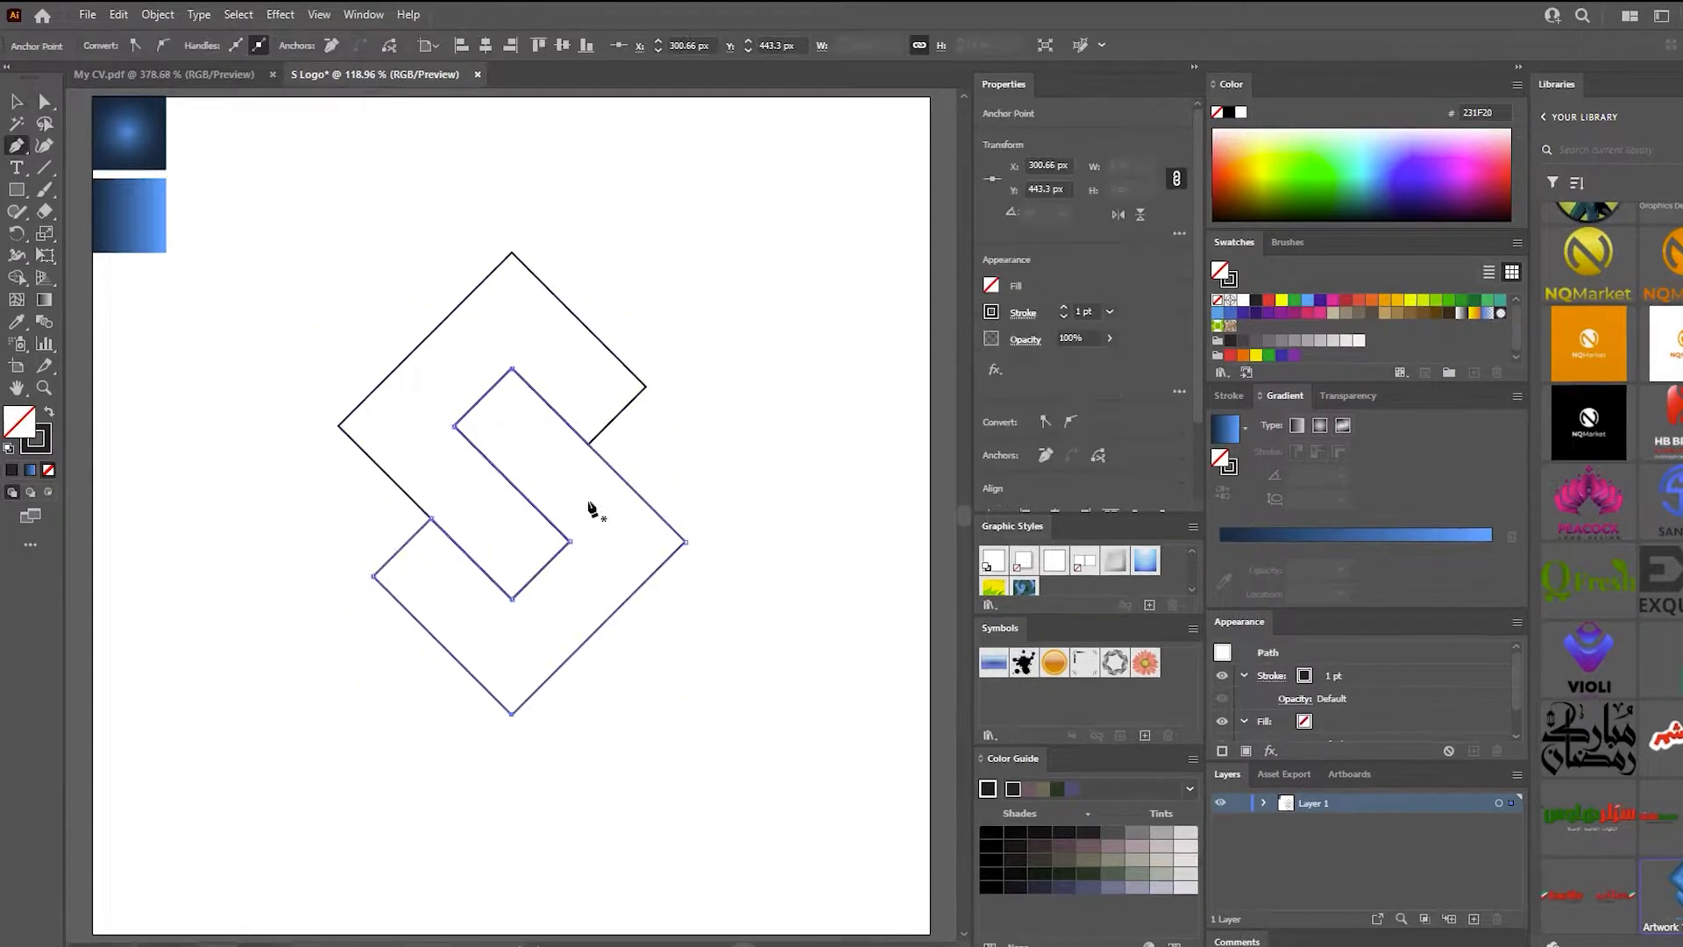
click(16, 101)
click(391, 220)
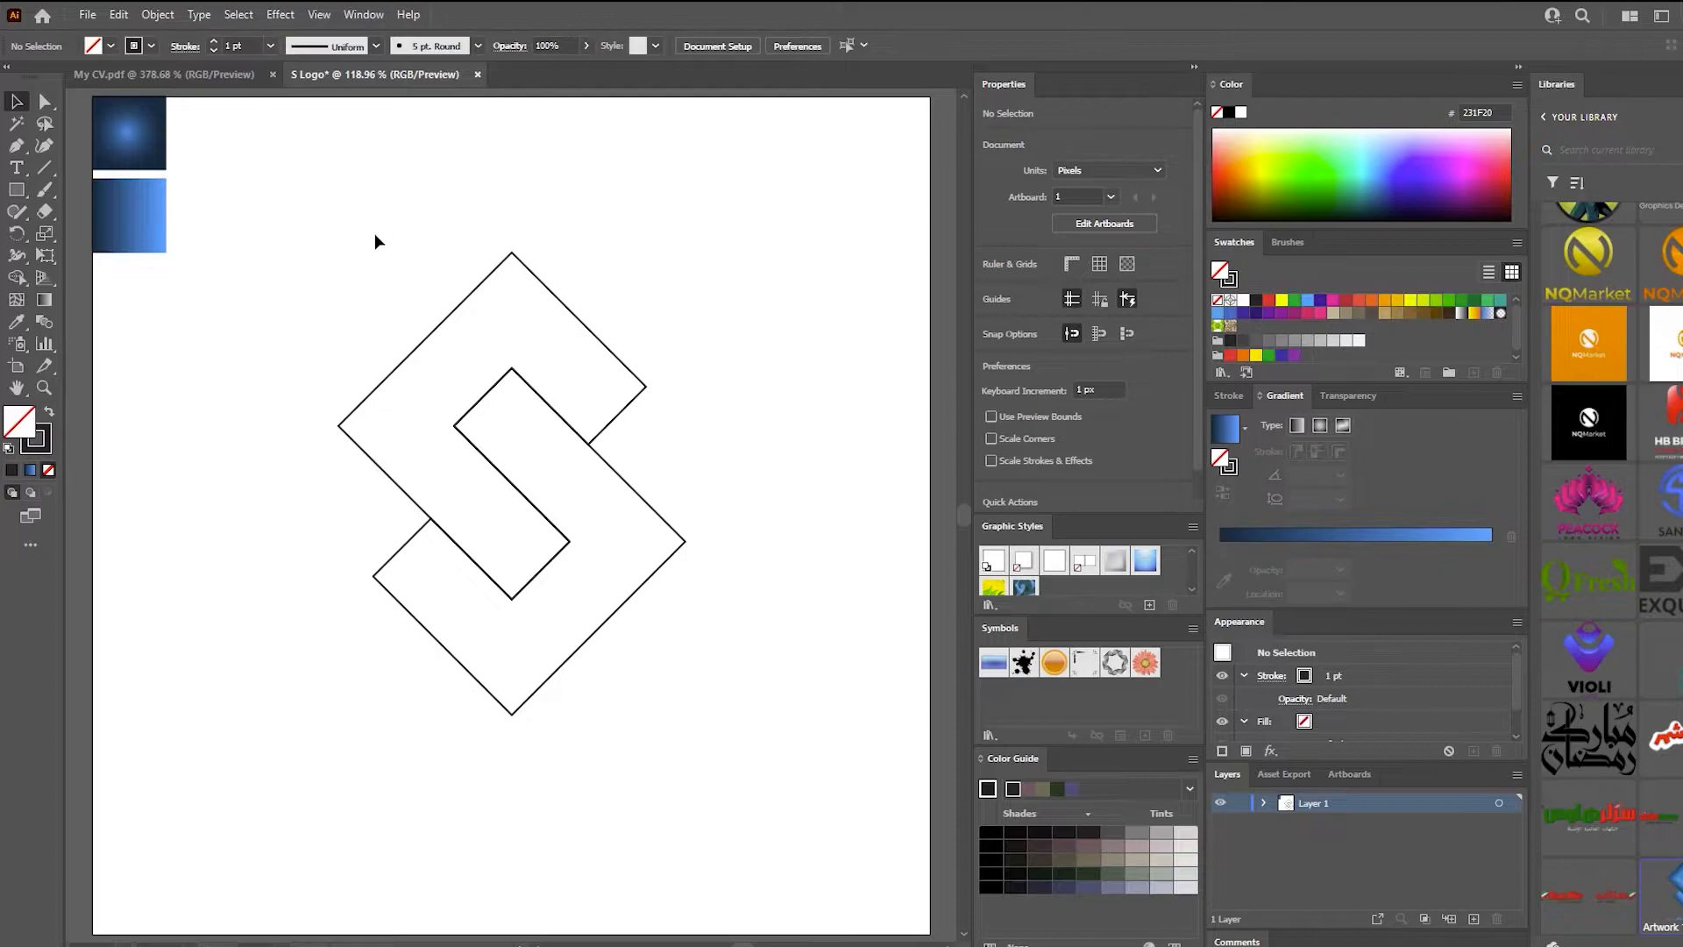
drag(375, 235, 646, 526)
click(703, 388)
Draw fold lines with the Pen tool from the left outer corner to its inner corner and from the lower inner corner to the bottom tip
key(p)
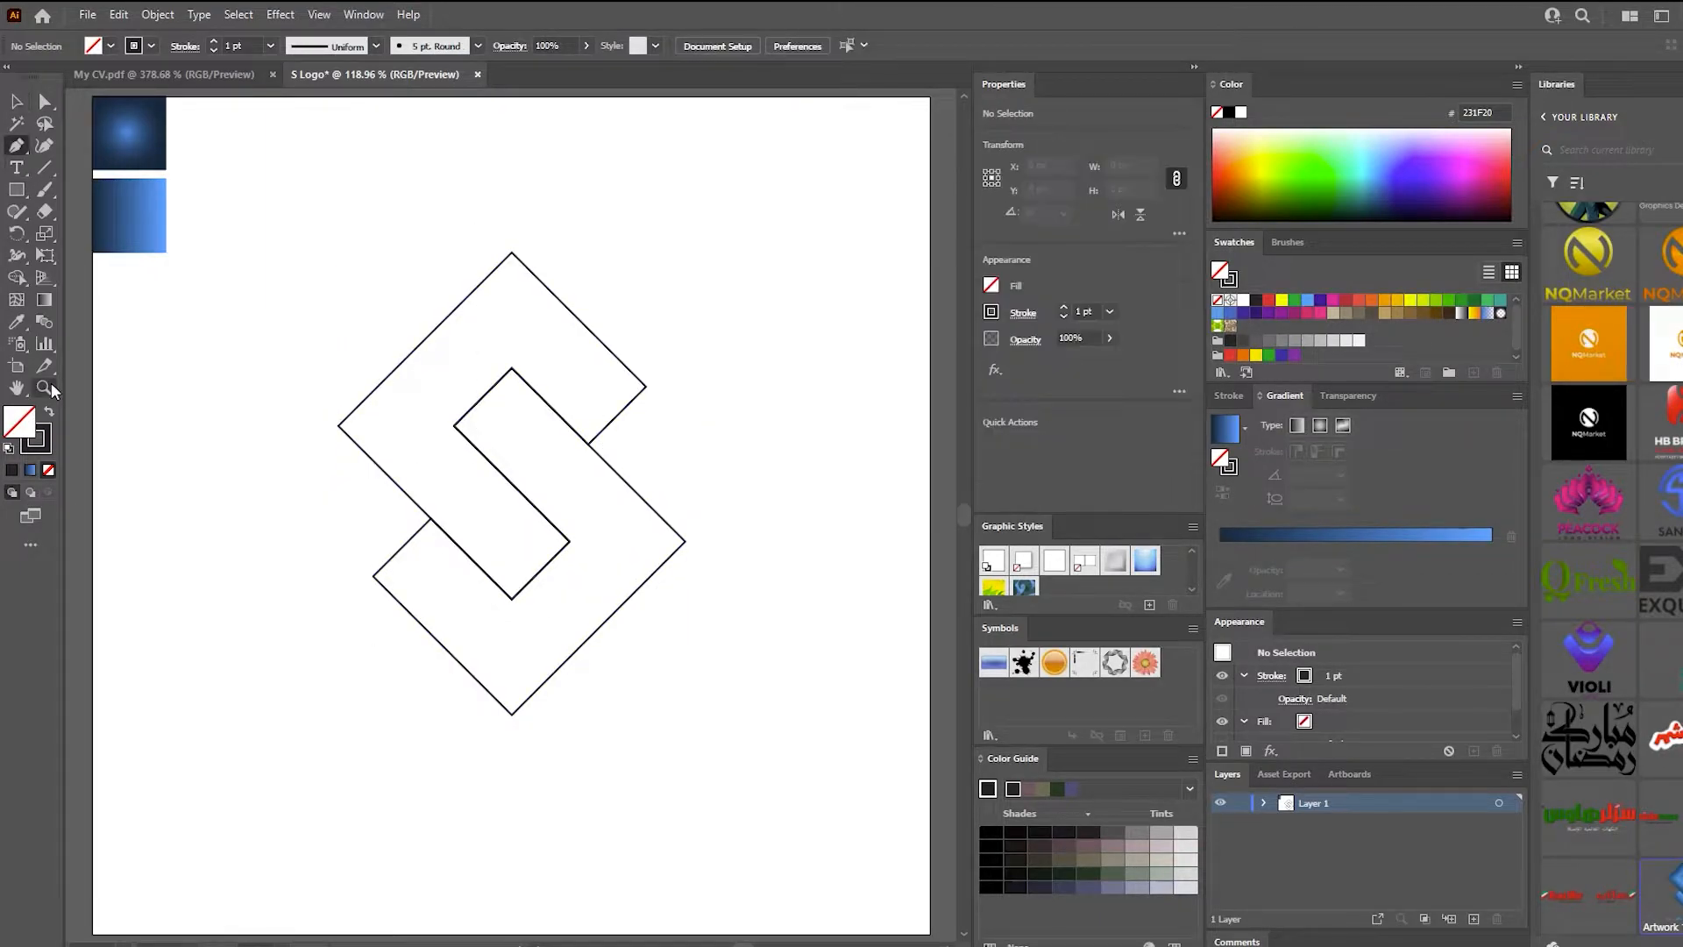
click(36, 444)
click(338, 426)
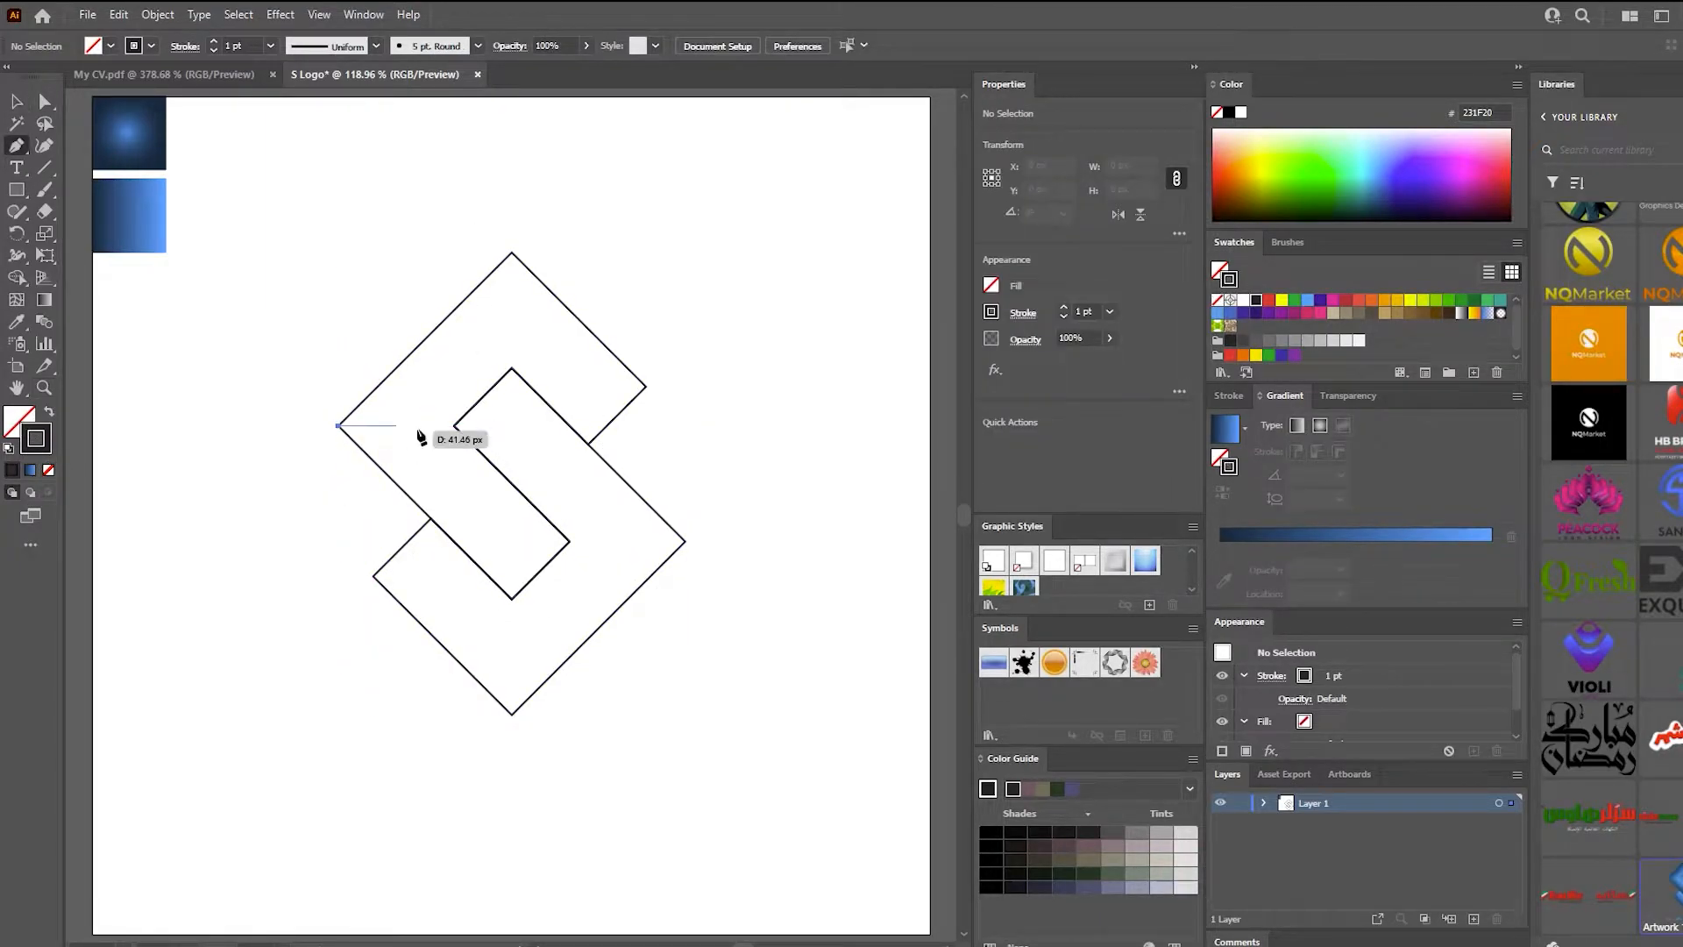
click(455, 426)
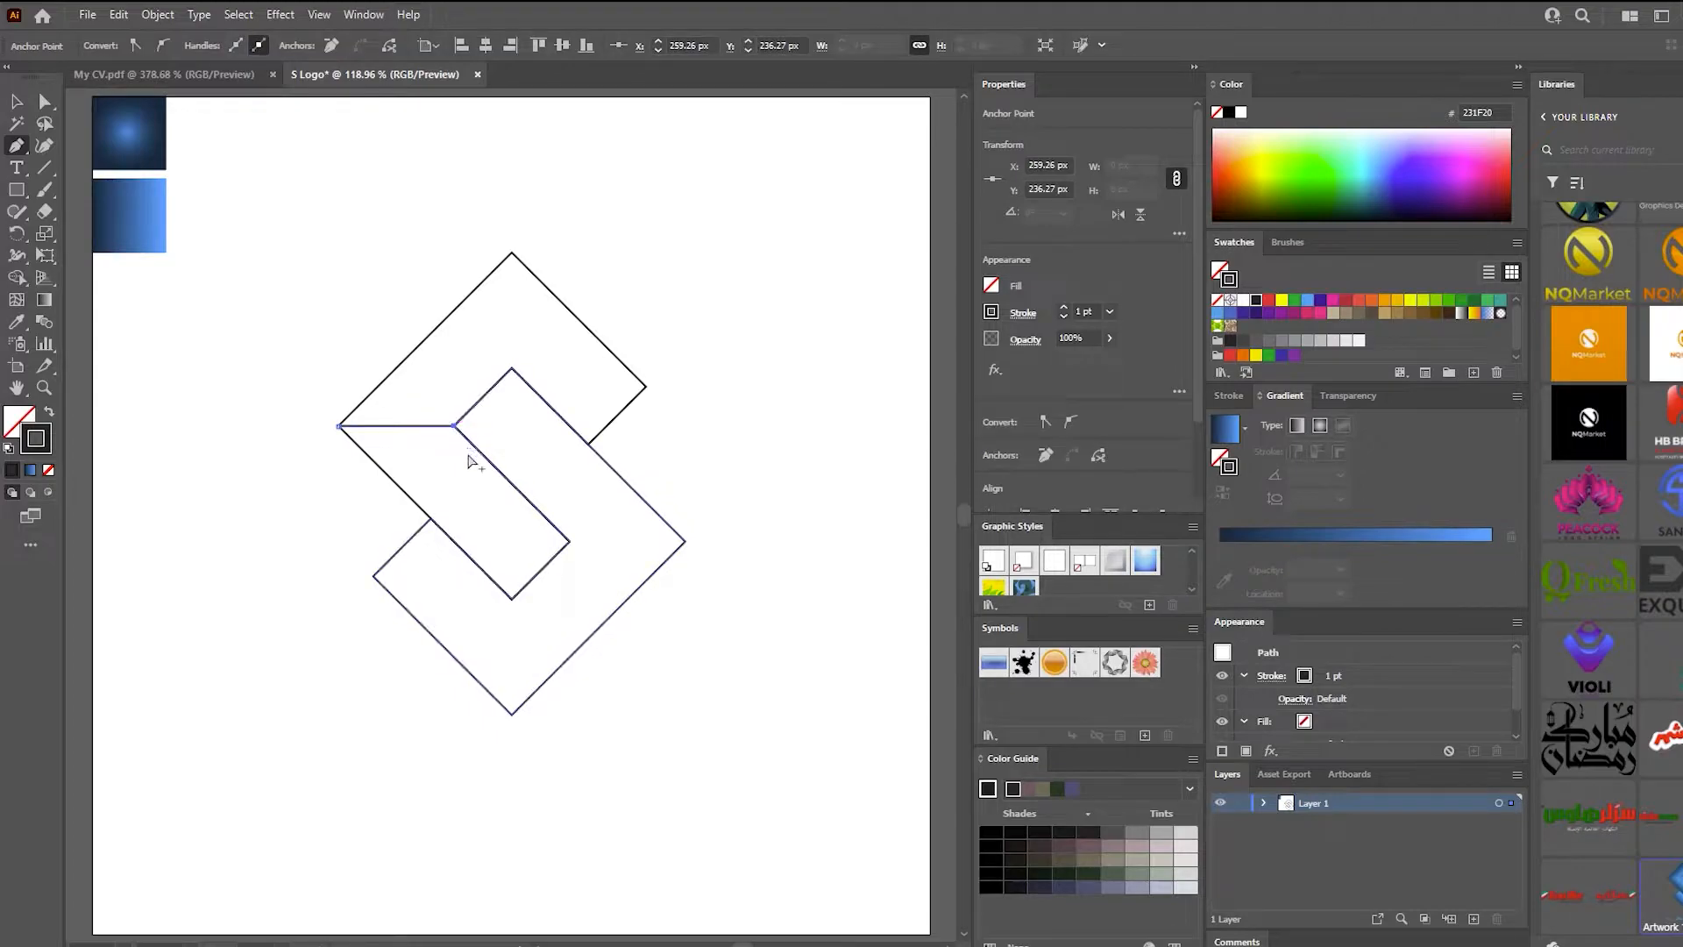
click(512, 599)
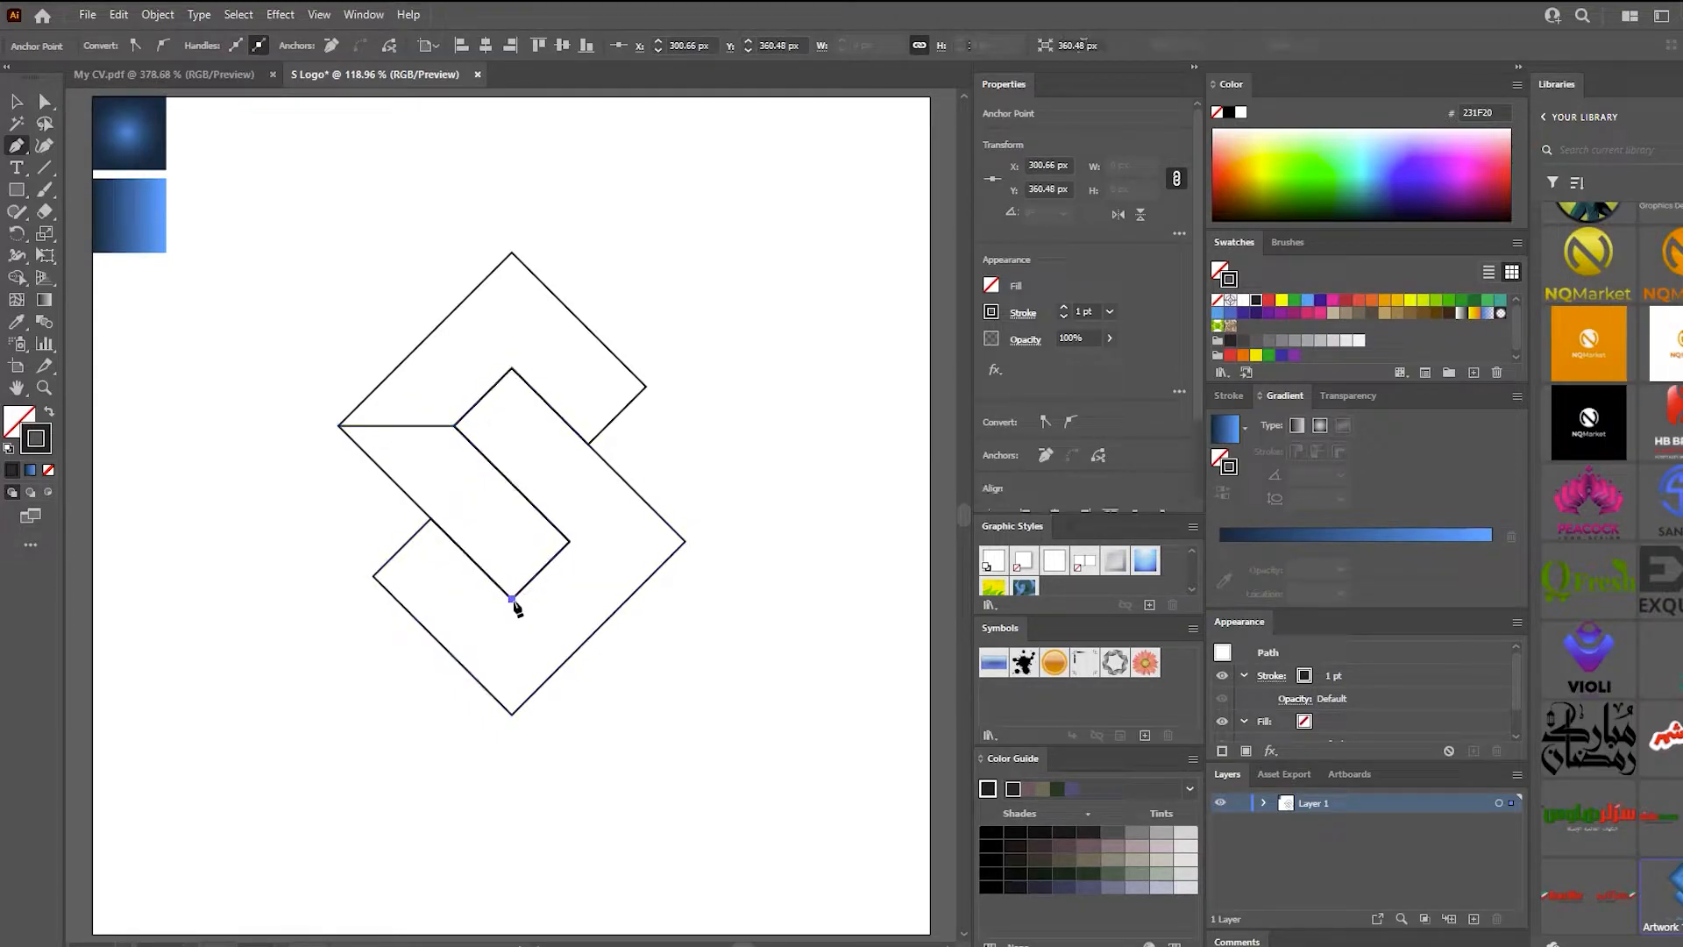
click(511, 712)
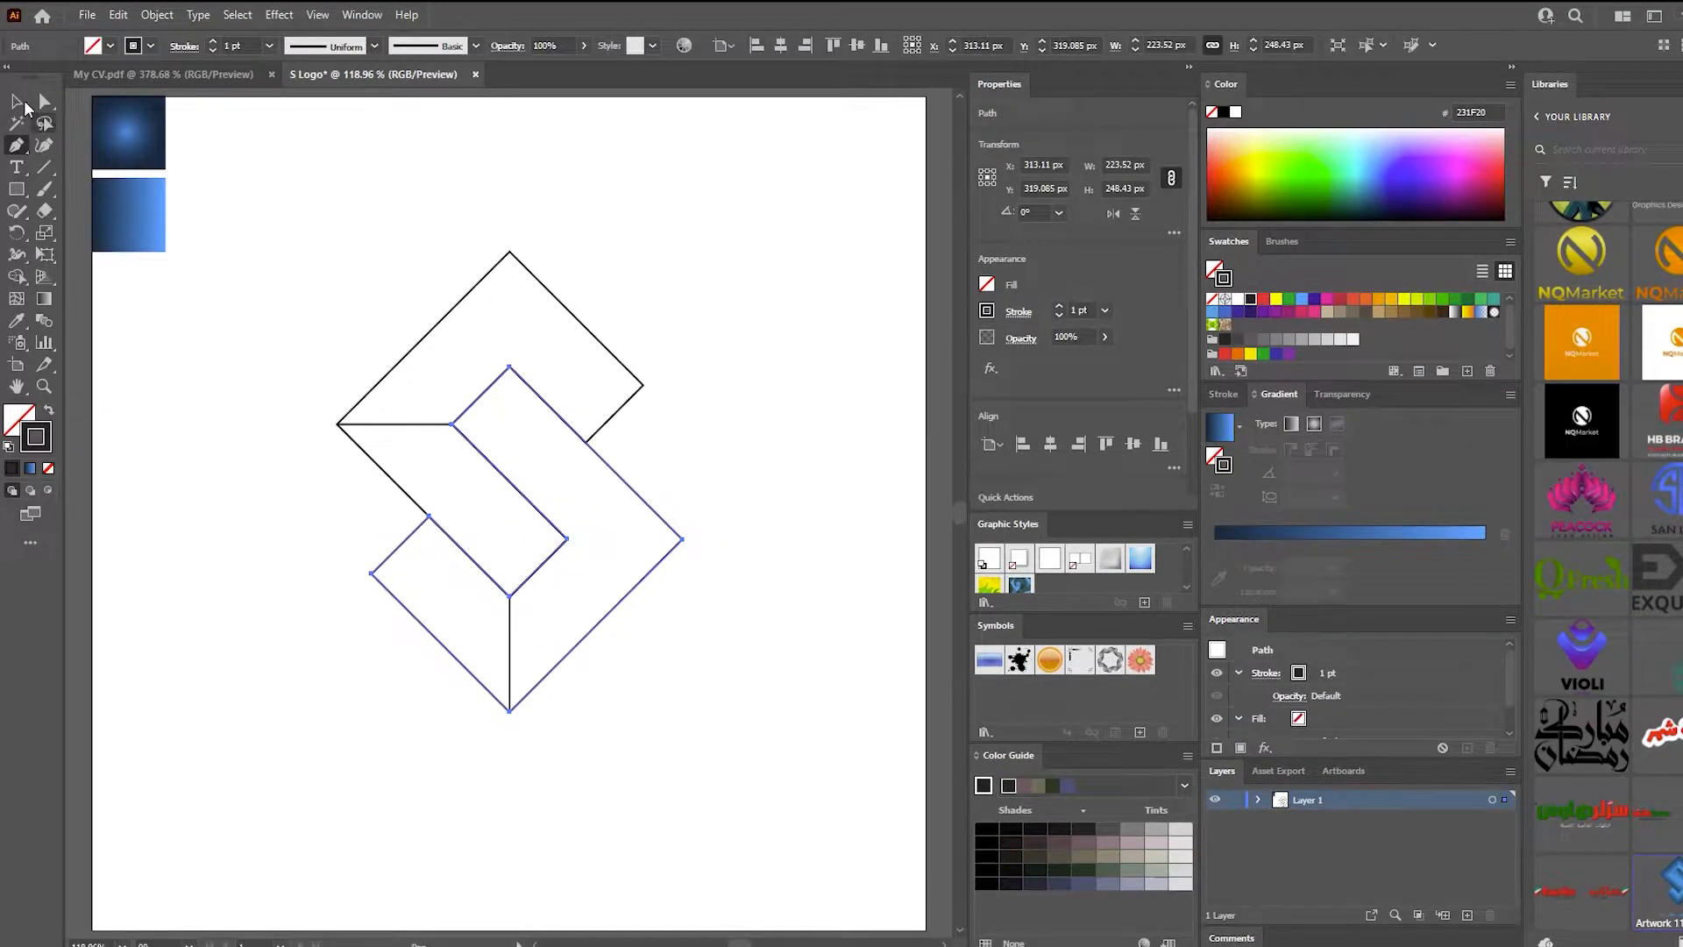
click(17, 101)
click(77, 154)
Draw fold lines with the Pen tool from the right outer corner to its inner corner and from the top tip to the upper inner corner
click(19, 145)
click(681, 540)
click(567, 540)
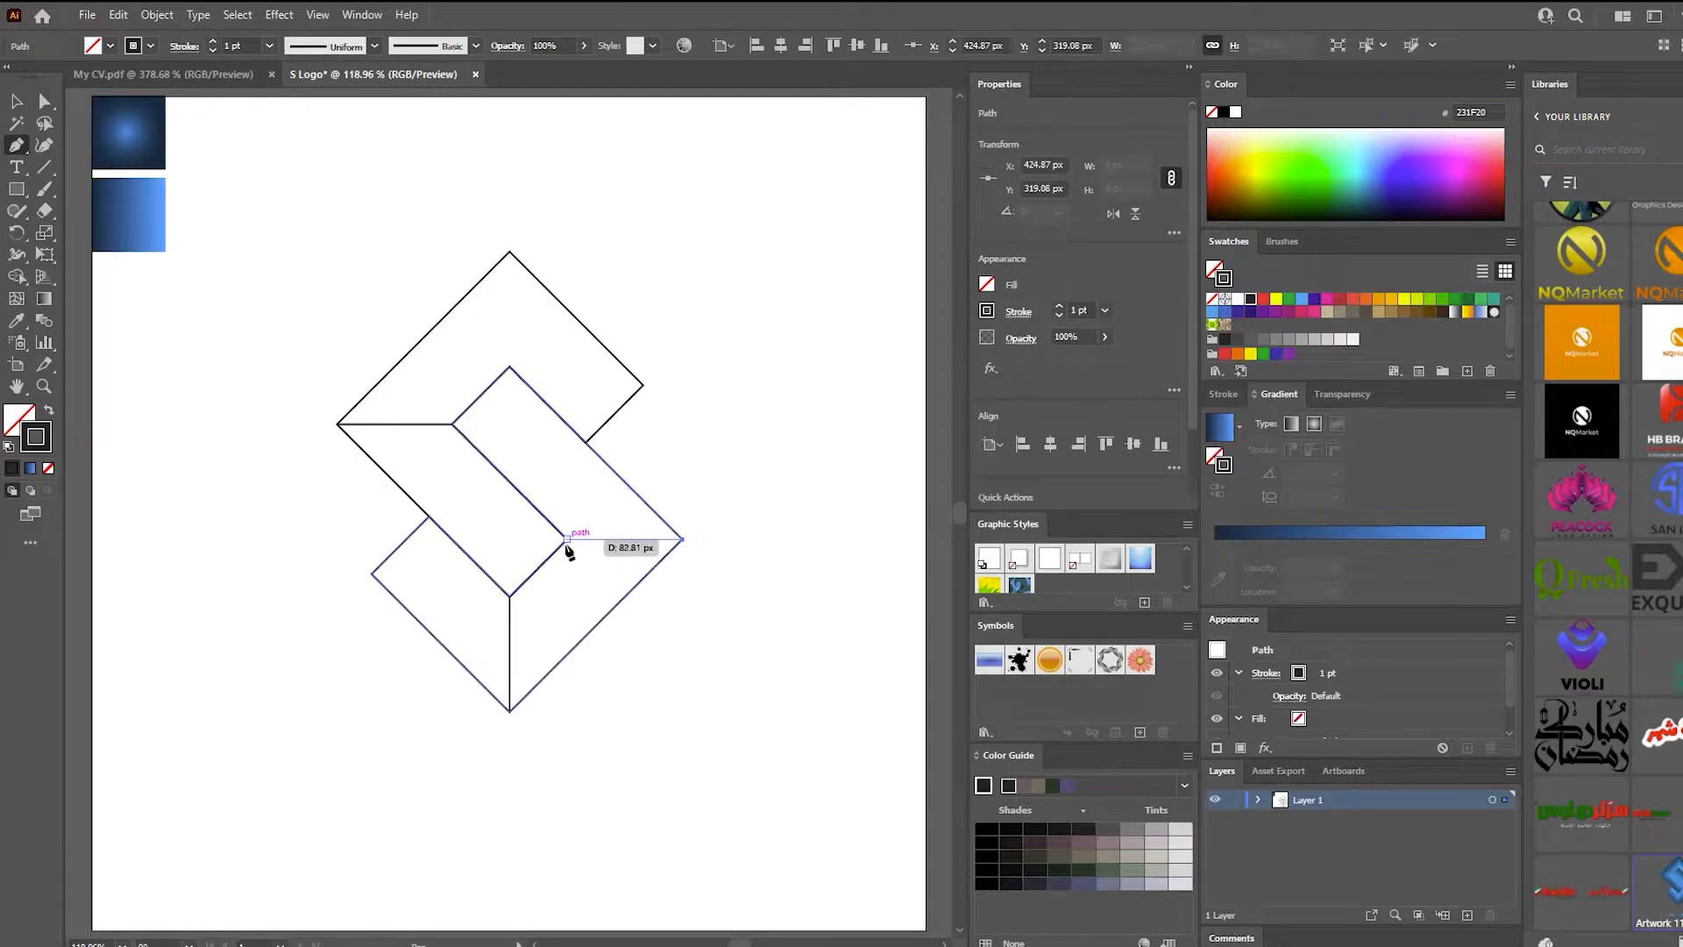
click(16, 102)
click(416, 278)
click(17, 146)
click(509, 254)
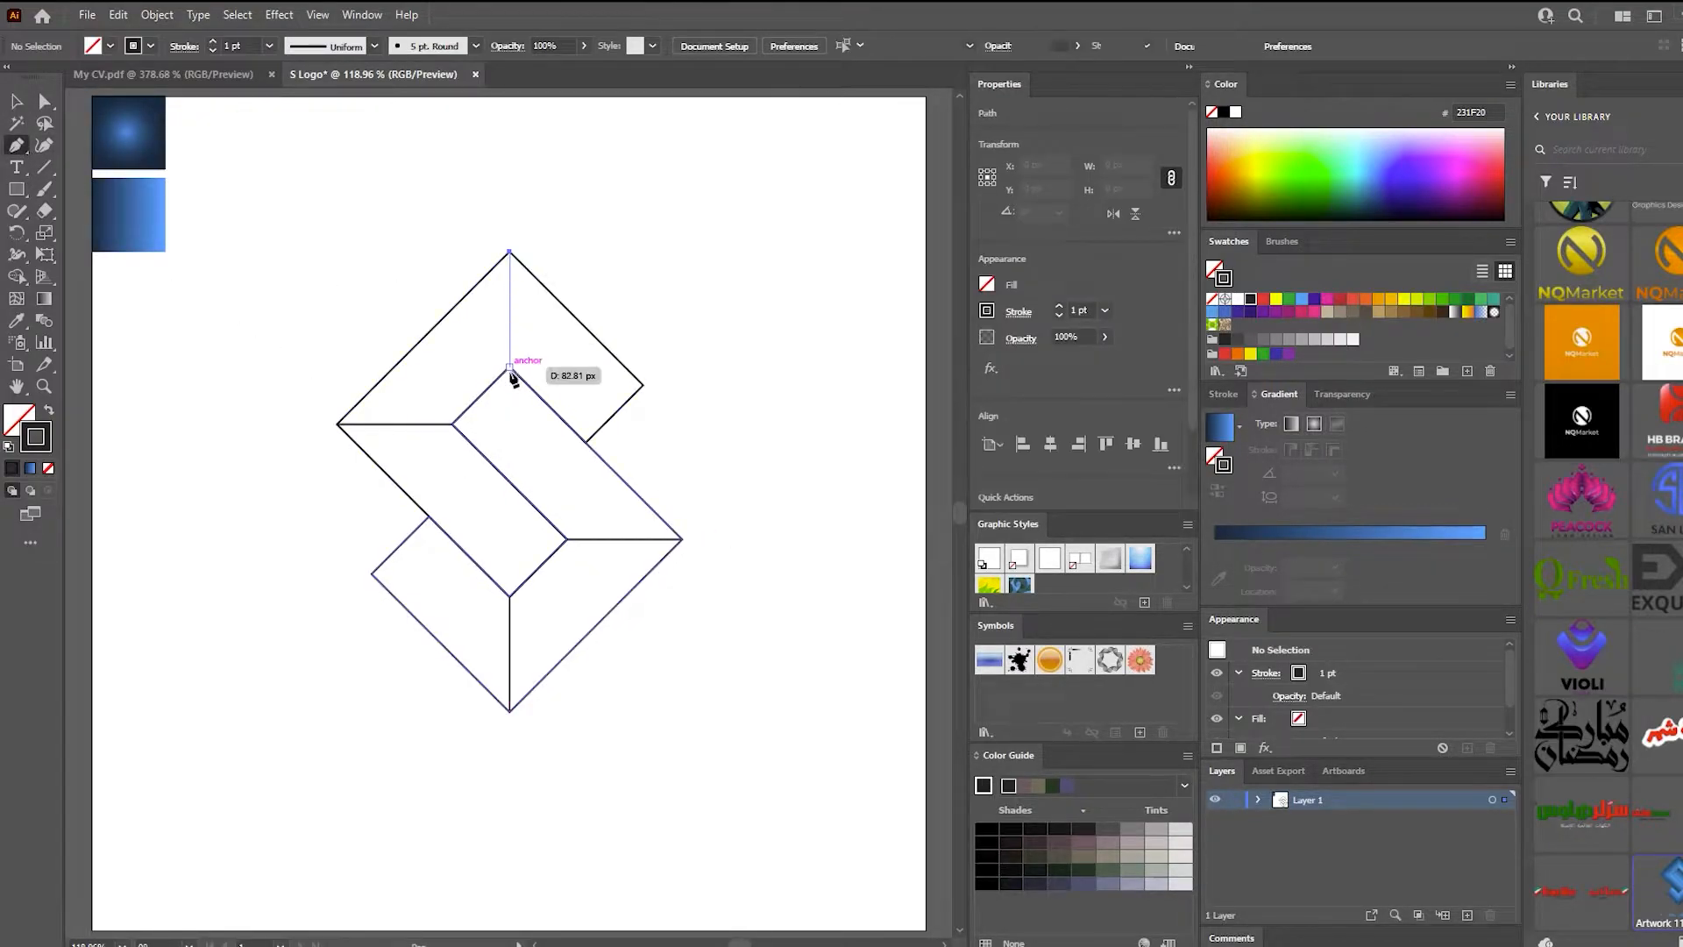
click(509, 366)
click(20, 106)
Split the outline into separate facets with the Shape Builder and remove the extra anchor point on the left diagonal band's outer edge
drag(368, 268, 707, 692)
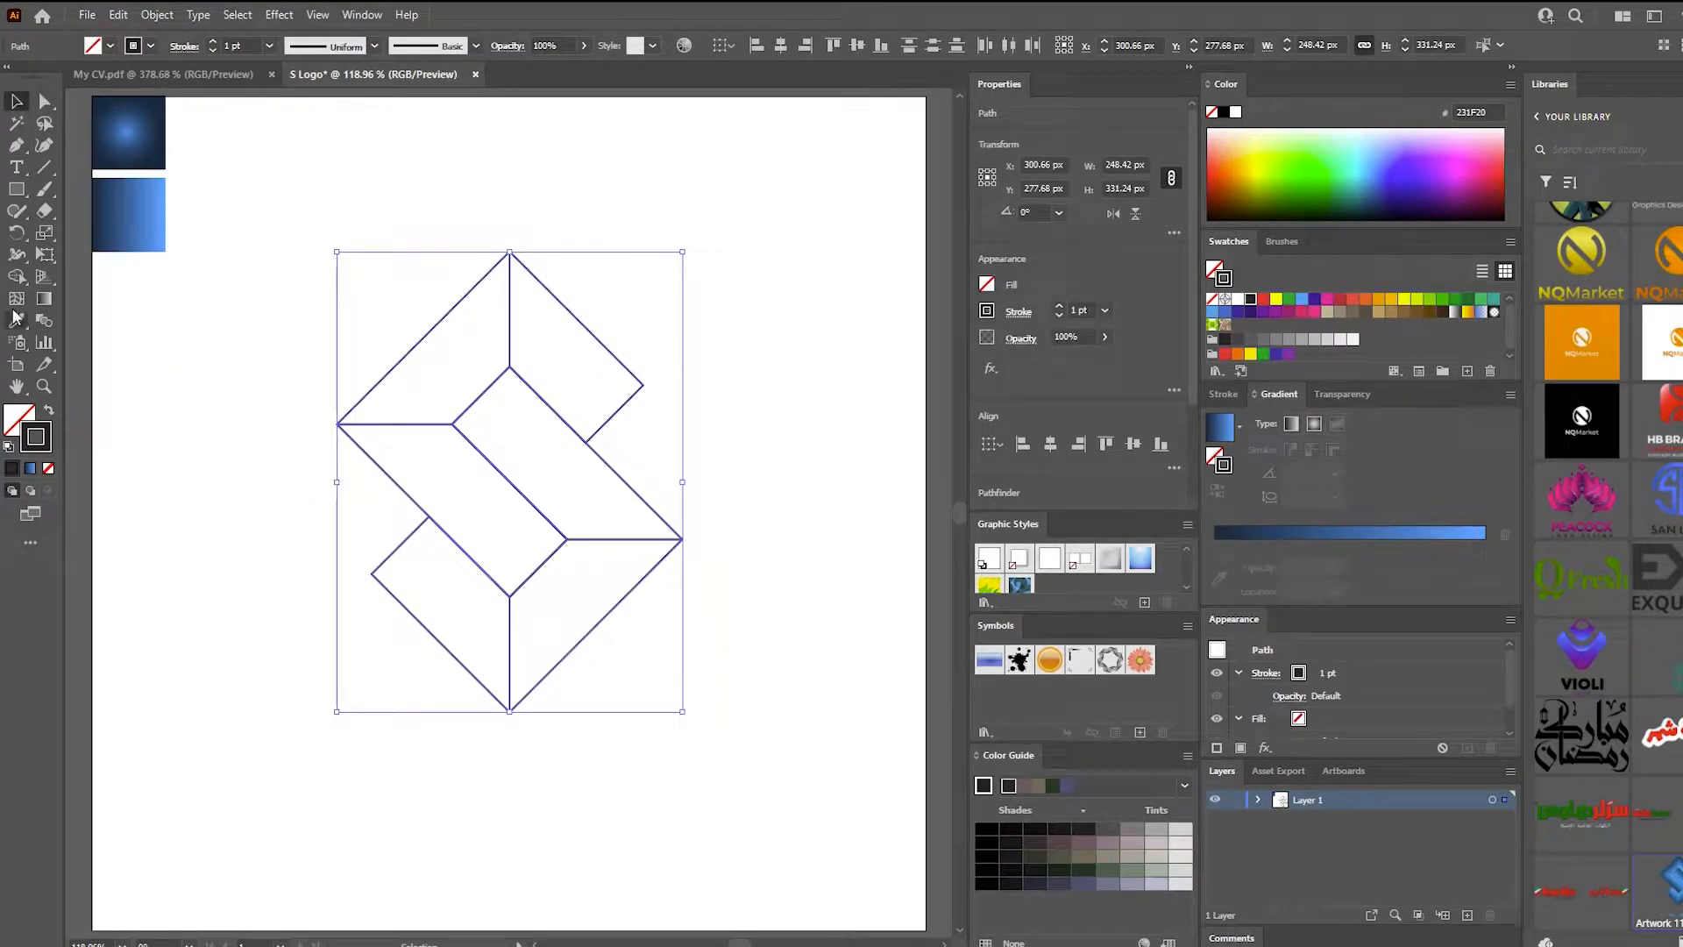
click(16, 281)
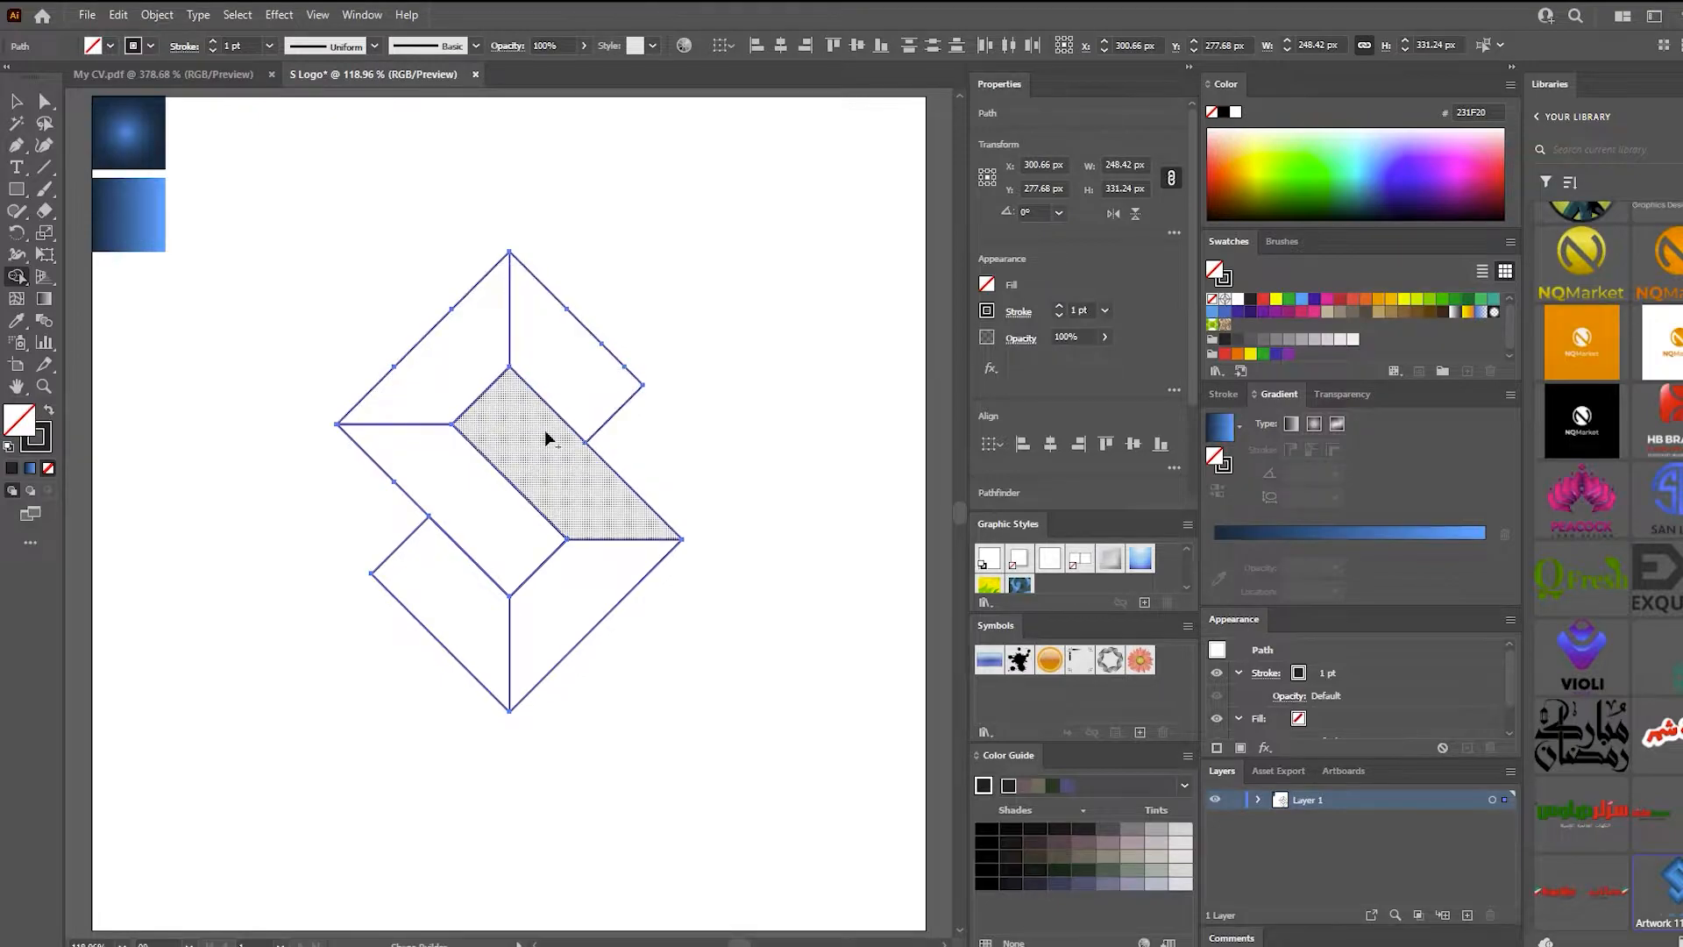
click(21, 230)
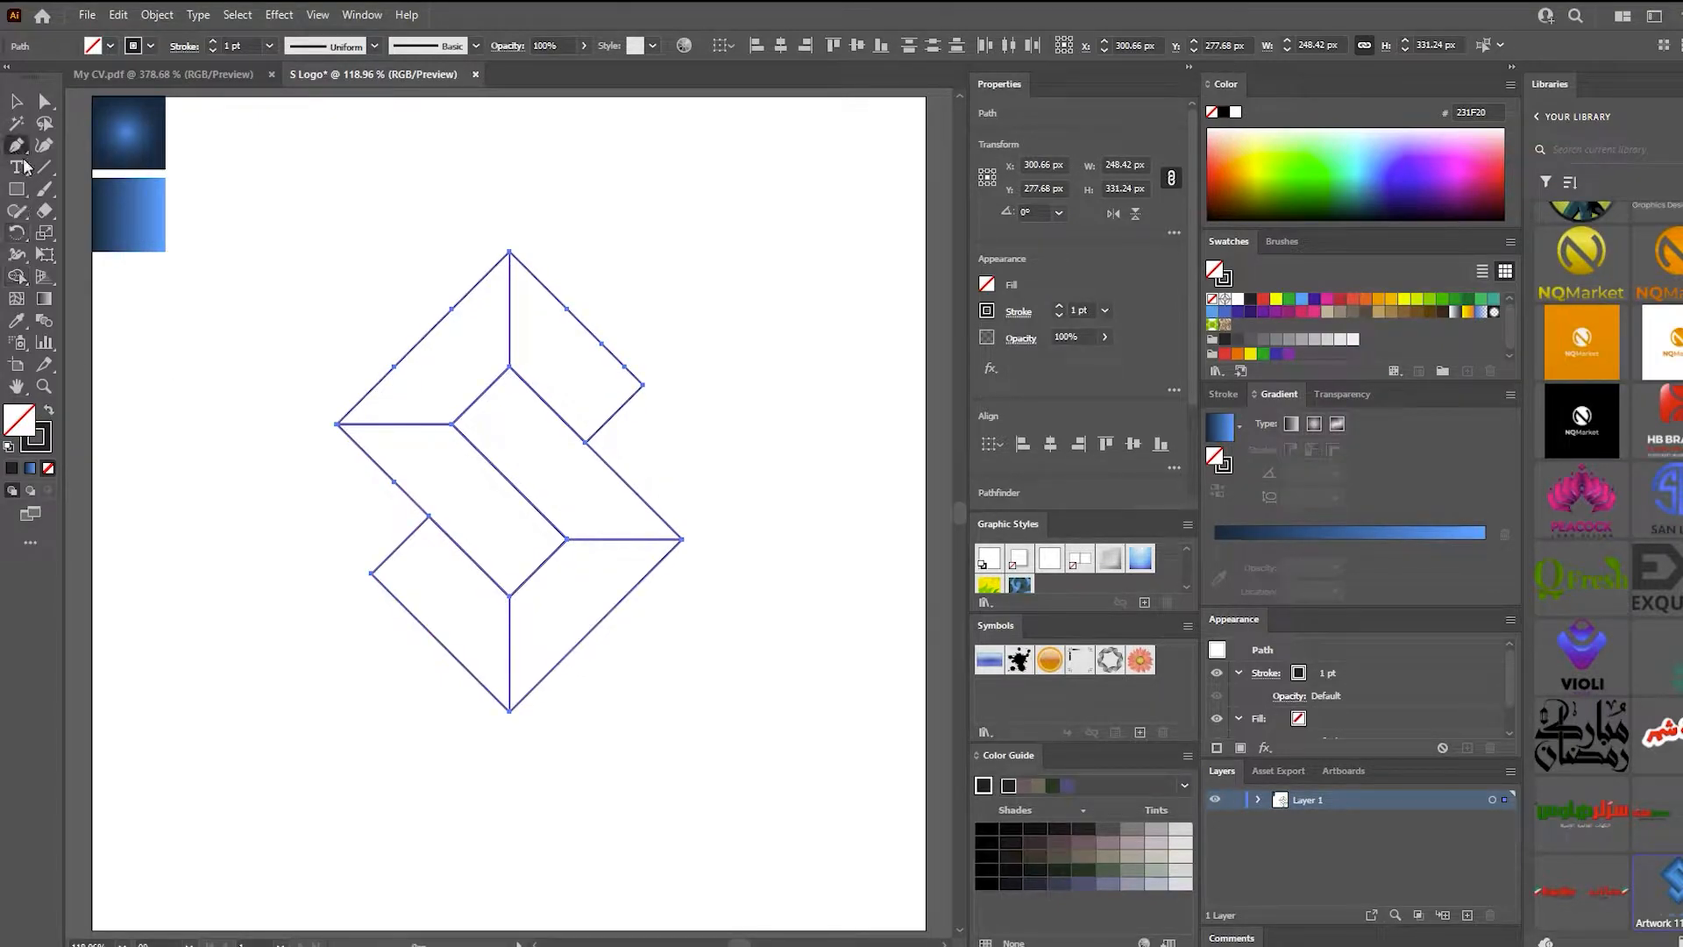
click(394, 484)
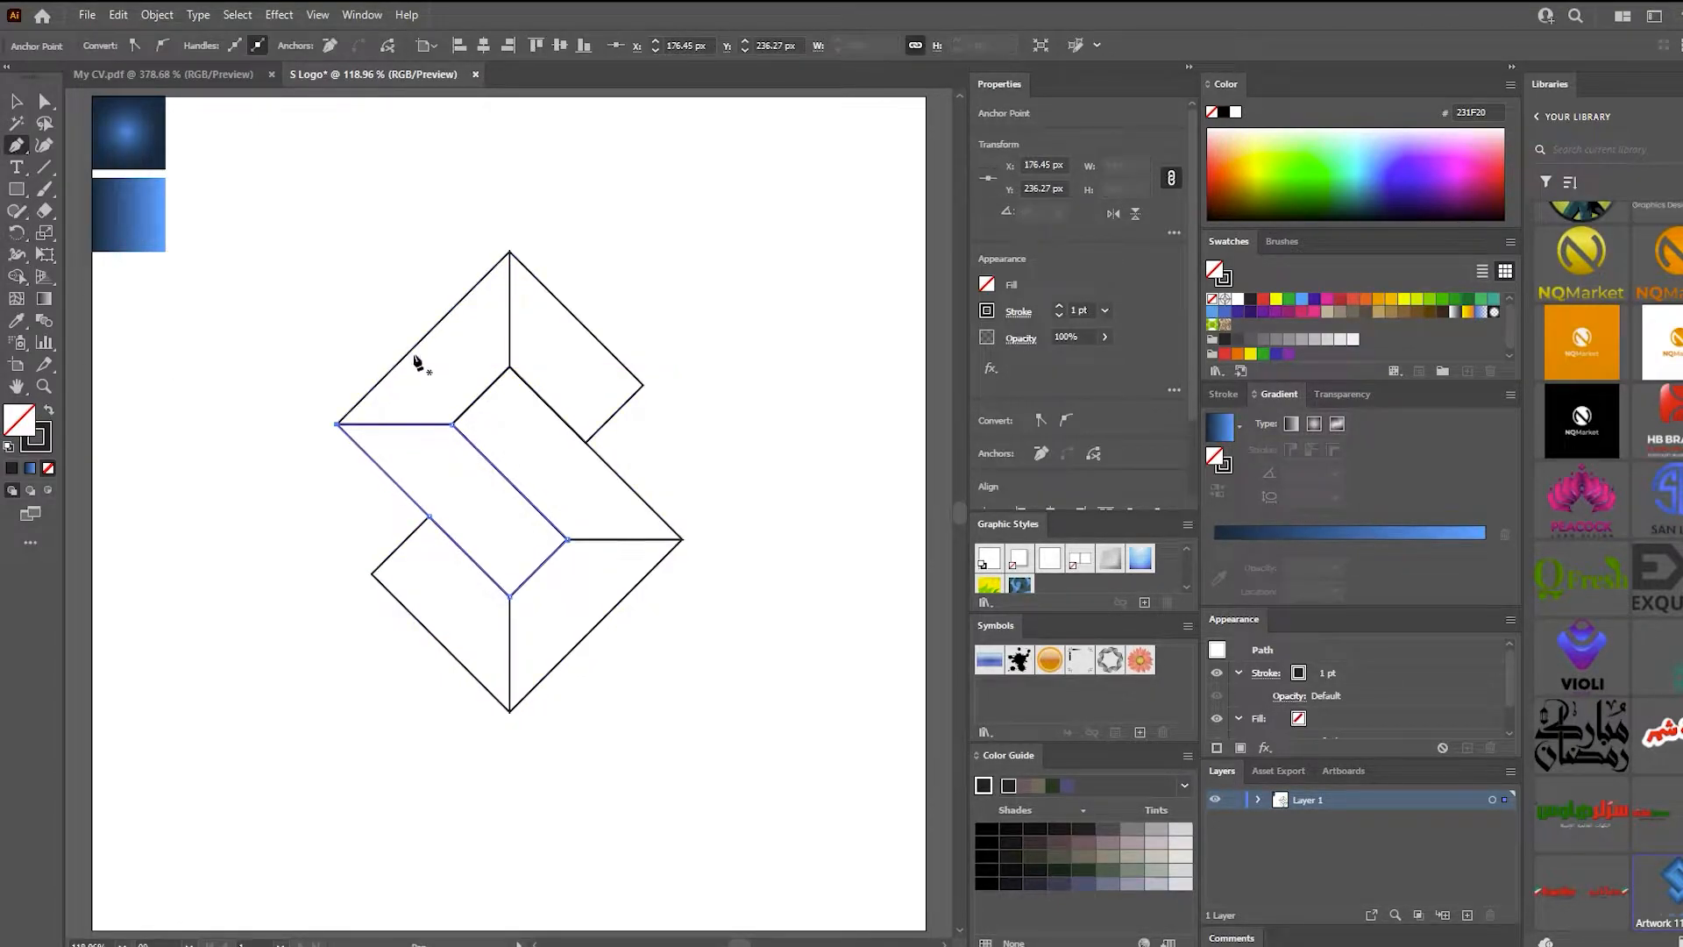
click(15, 102)
click(471, 303)
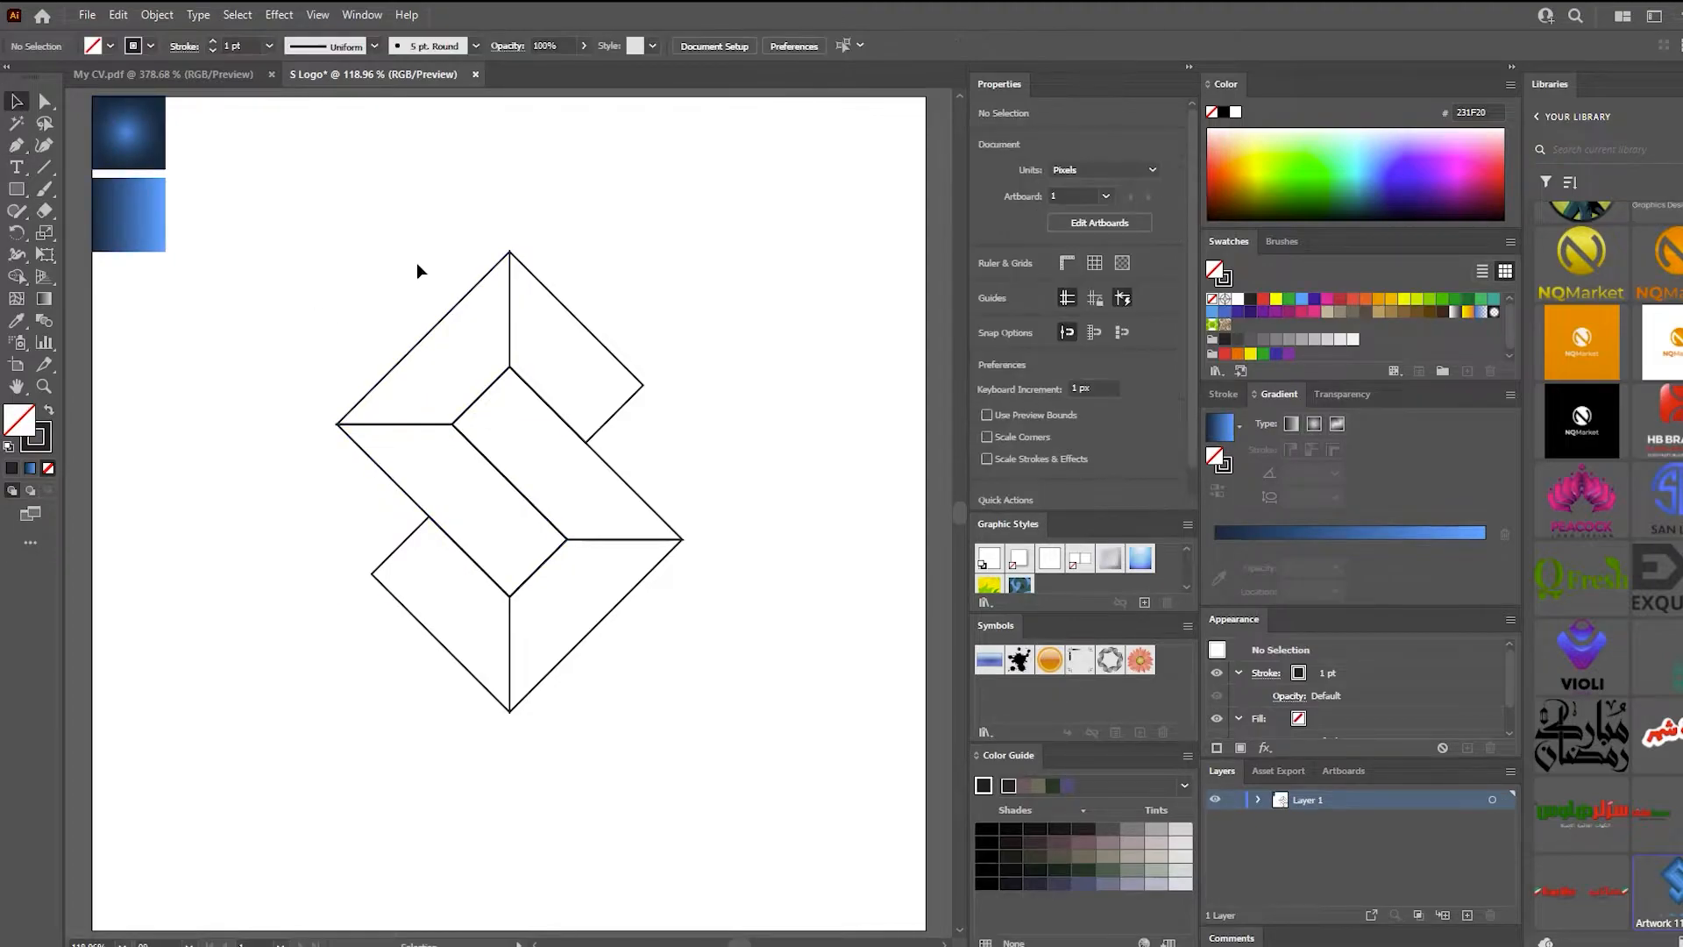
Select all the S facets and fill them with the dark-to-light blue linear gradient sampled from the lower colour square
drag(469, 344, 470, 345)
drag(770, 345, 330, 695)
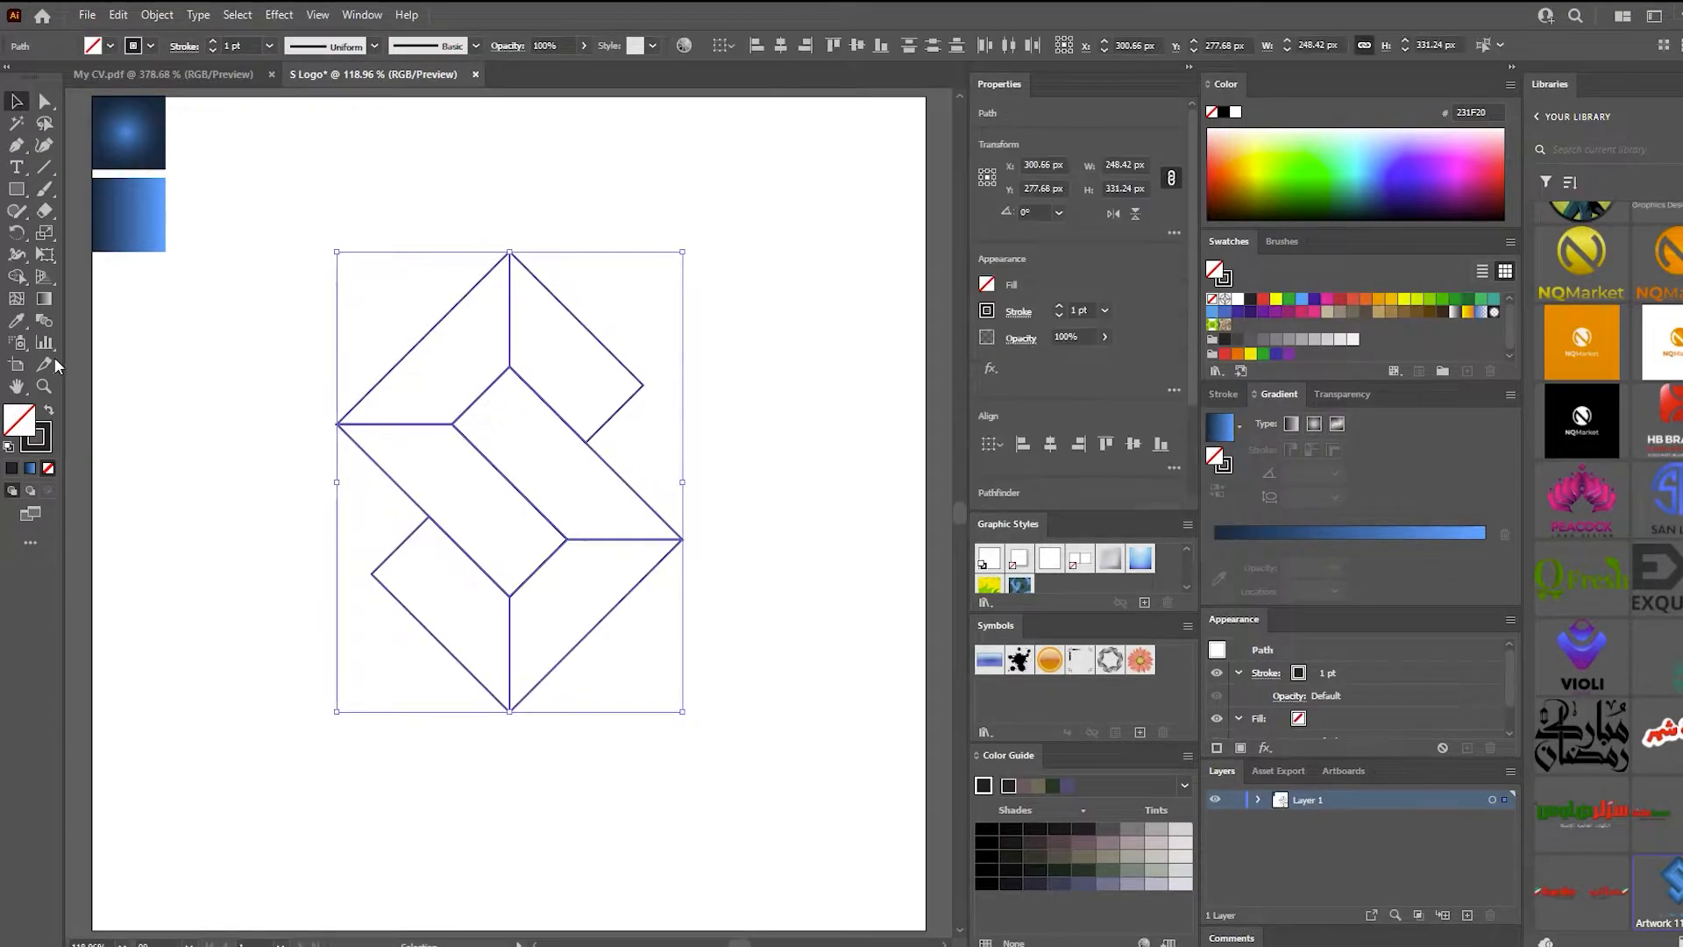
click(16, 320)
click(140, 215)
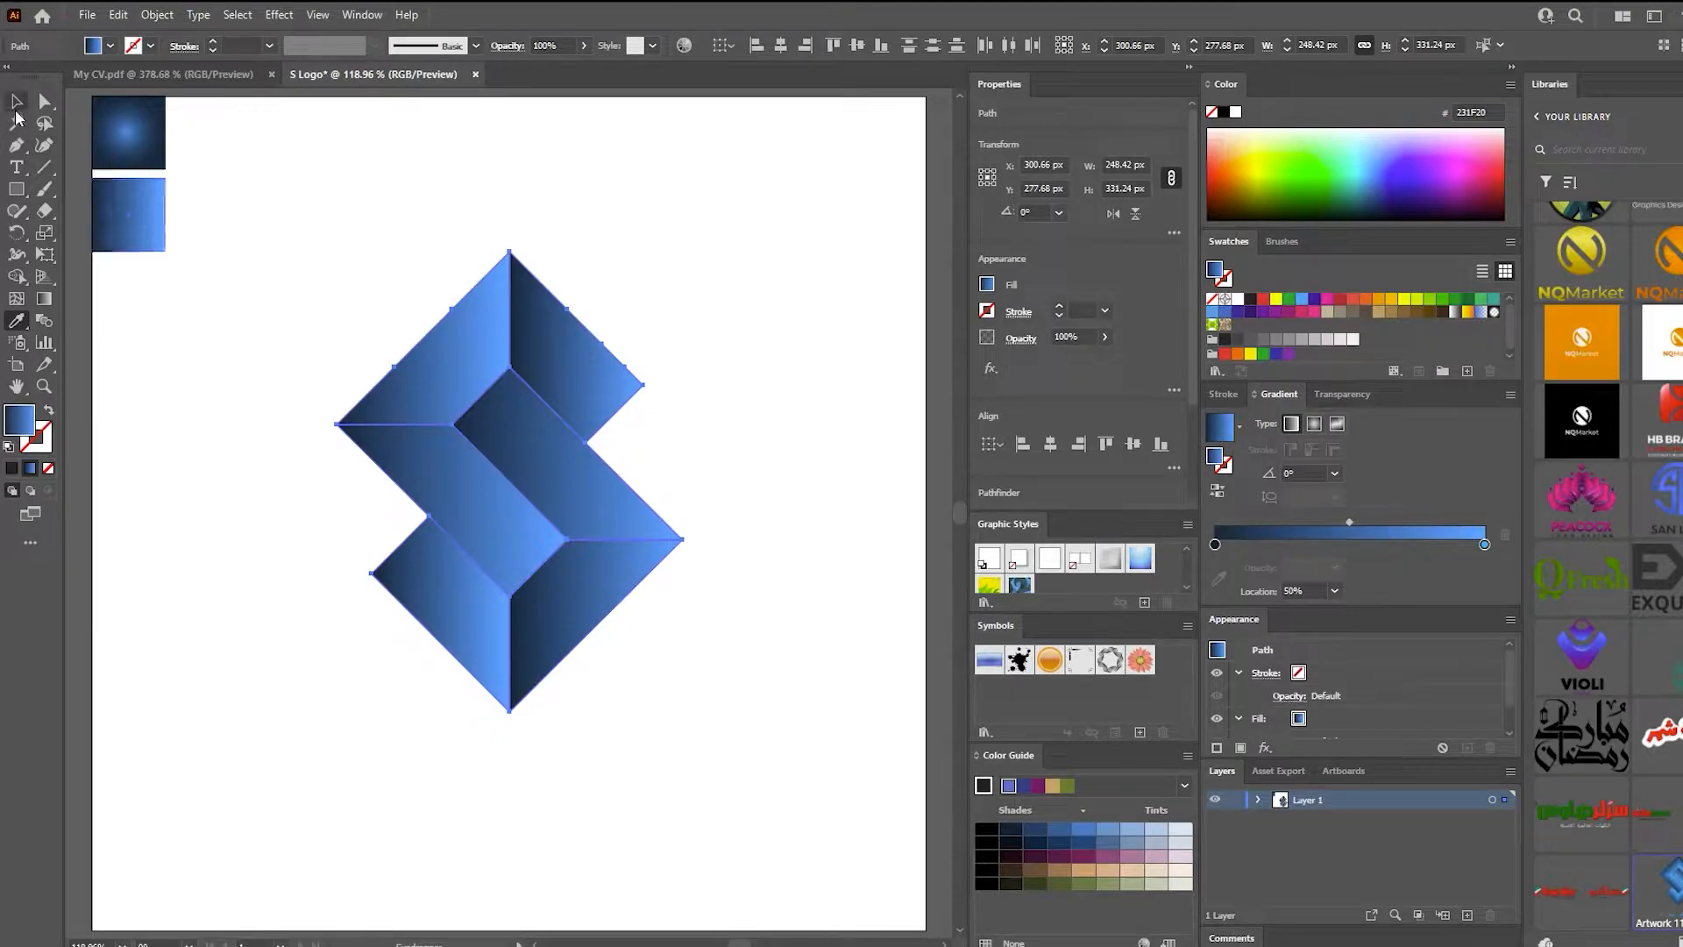
click(16, 101)
click(417, 307)
Angle the upper-right facet's gradient at -135° and reverse it so it runs from light outer edge to dark inner edge, light stop at about 21%
click(44, 386)
drag(592, 438, 619, 524)
click(16, 101)
click(578, 302)
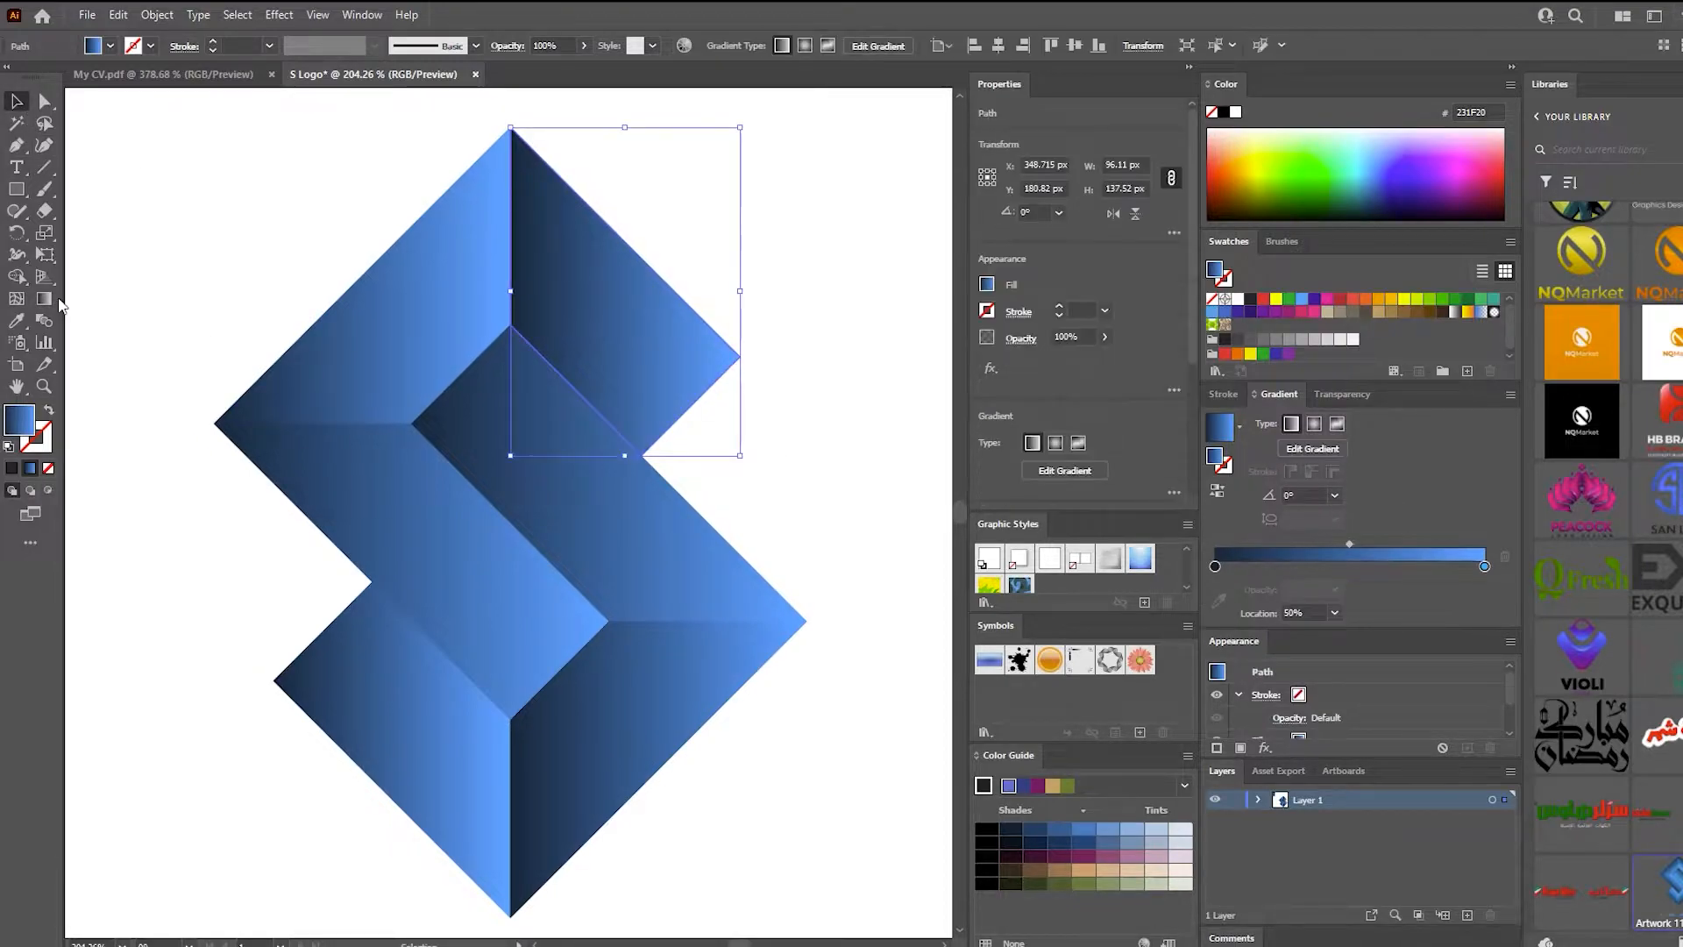
key(g)
drag(656, 241, 547, 351)
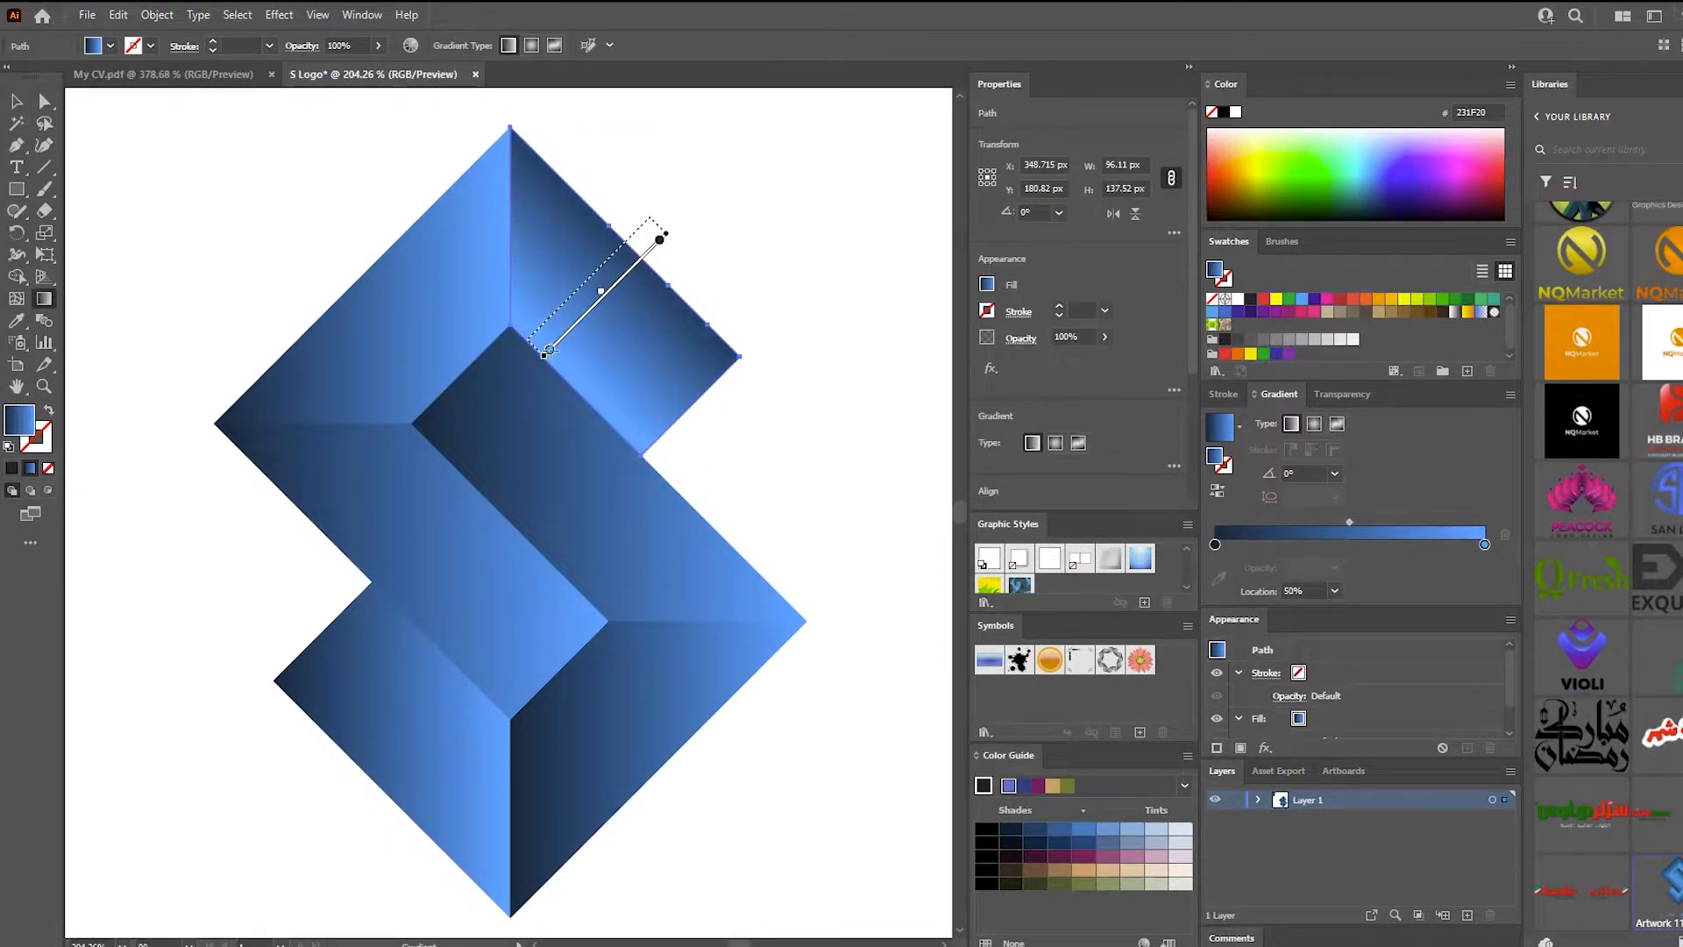
click(1219, 490)
mouse_move(649, 230)
mouse_down()
mouse_move(560, 303)
mouse_move(621, 248)
mouse_up()
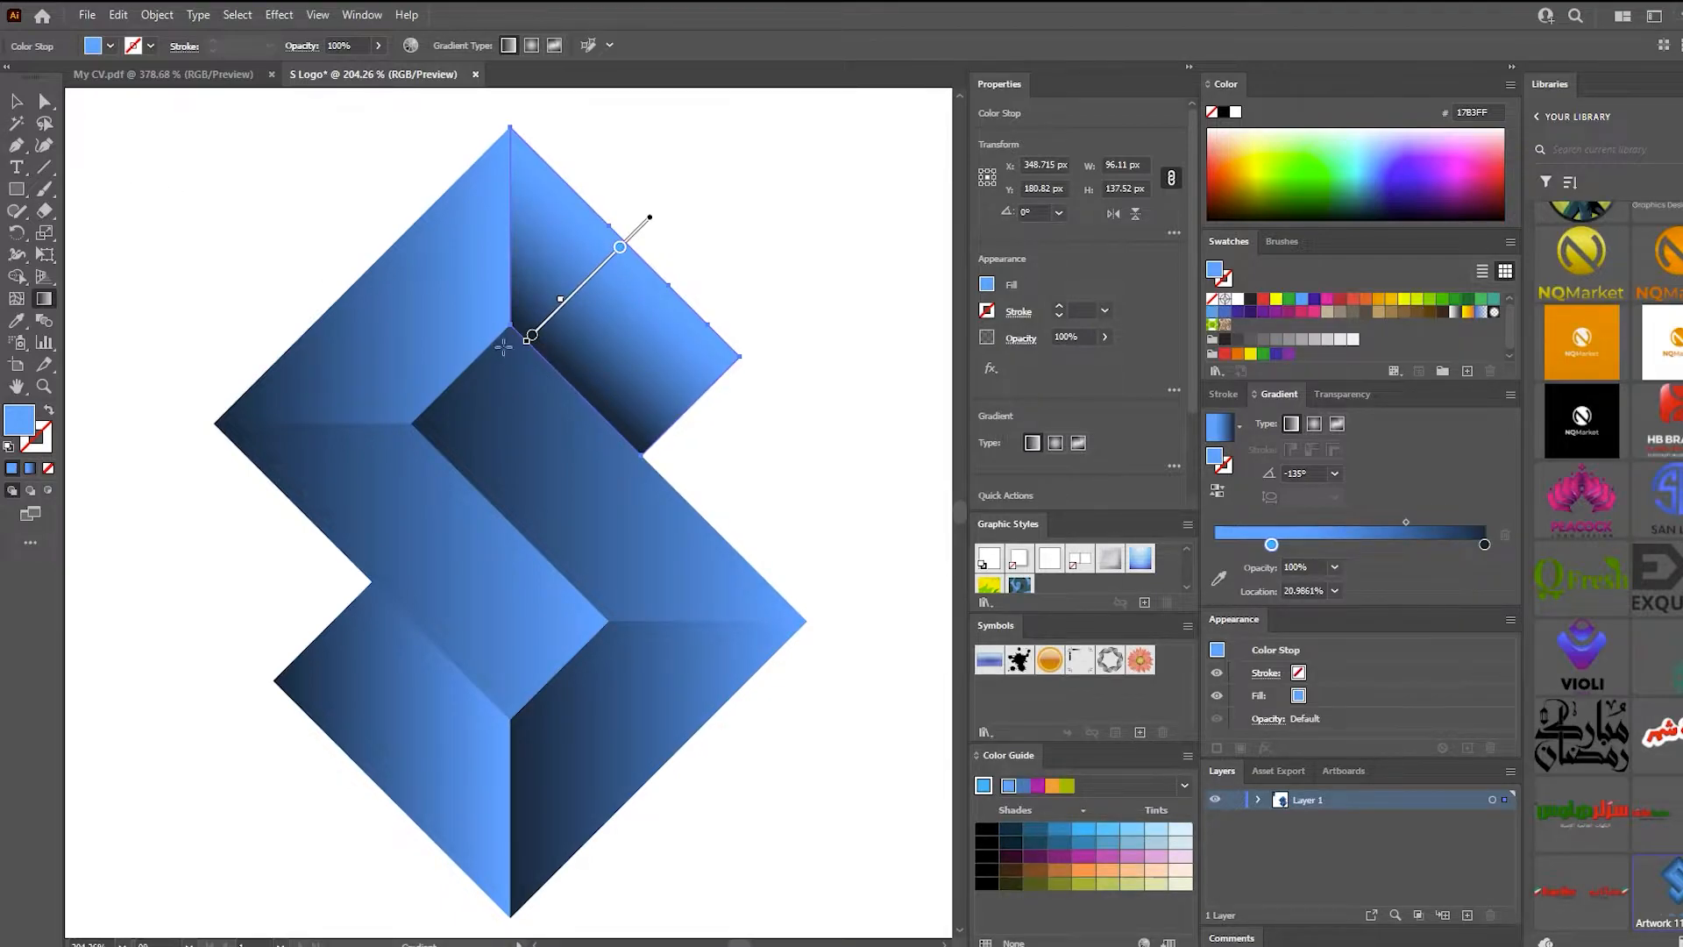
drag(526, 346, 519, 349)
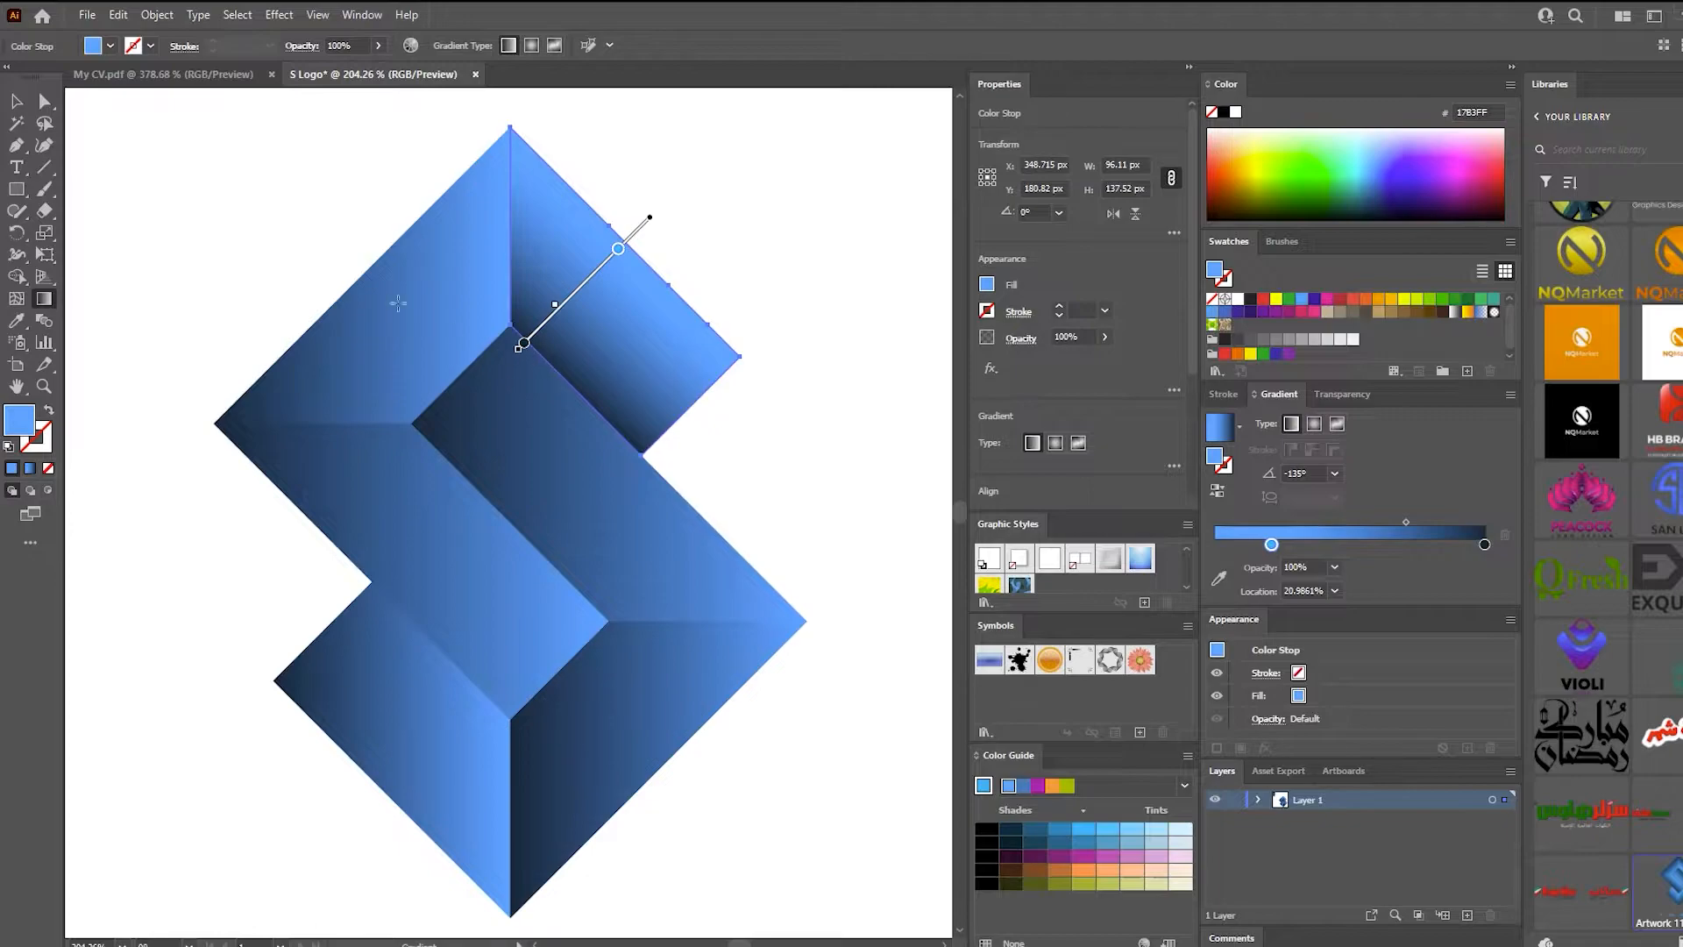
Angle the upper-left facet's gradient at -45° and reverse it to darken toward the inner edge, with the dark stop at about 91%
click(15, 103)
click(417, 318)
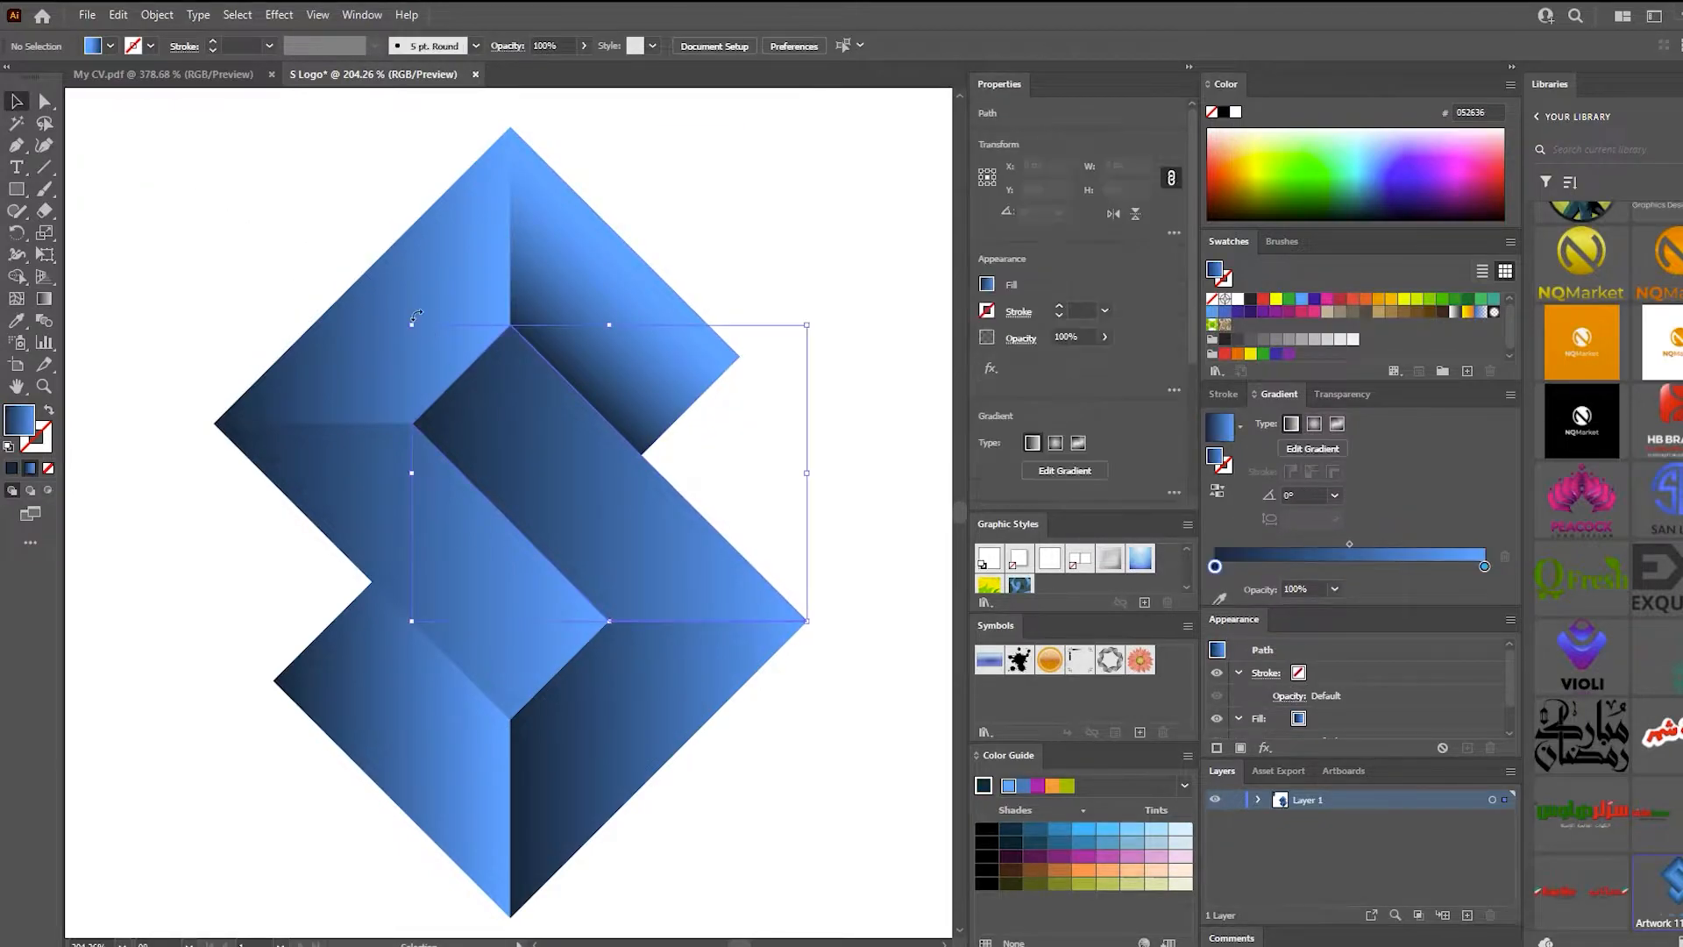
click(368, 307)
click(45, 298)
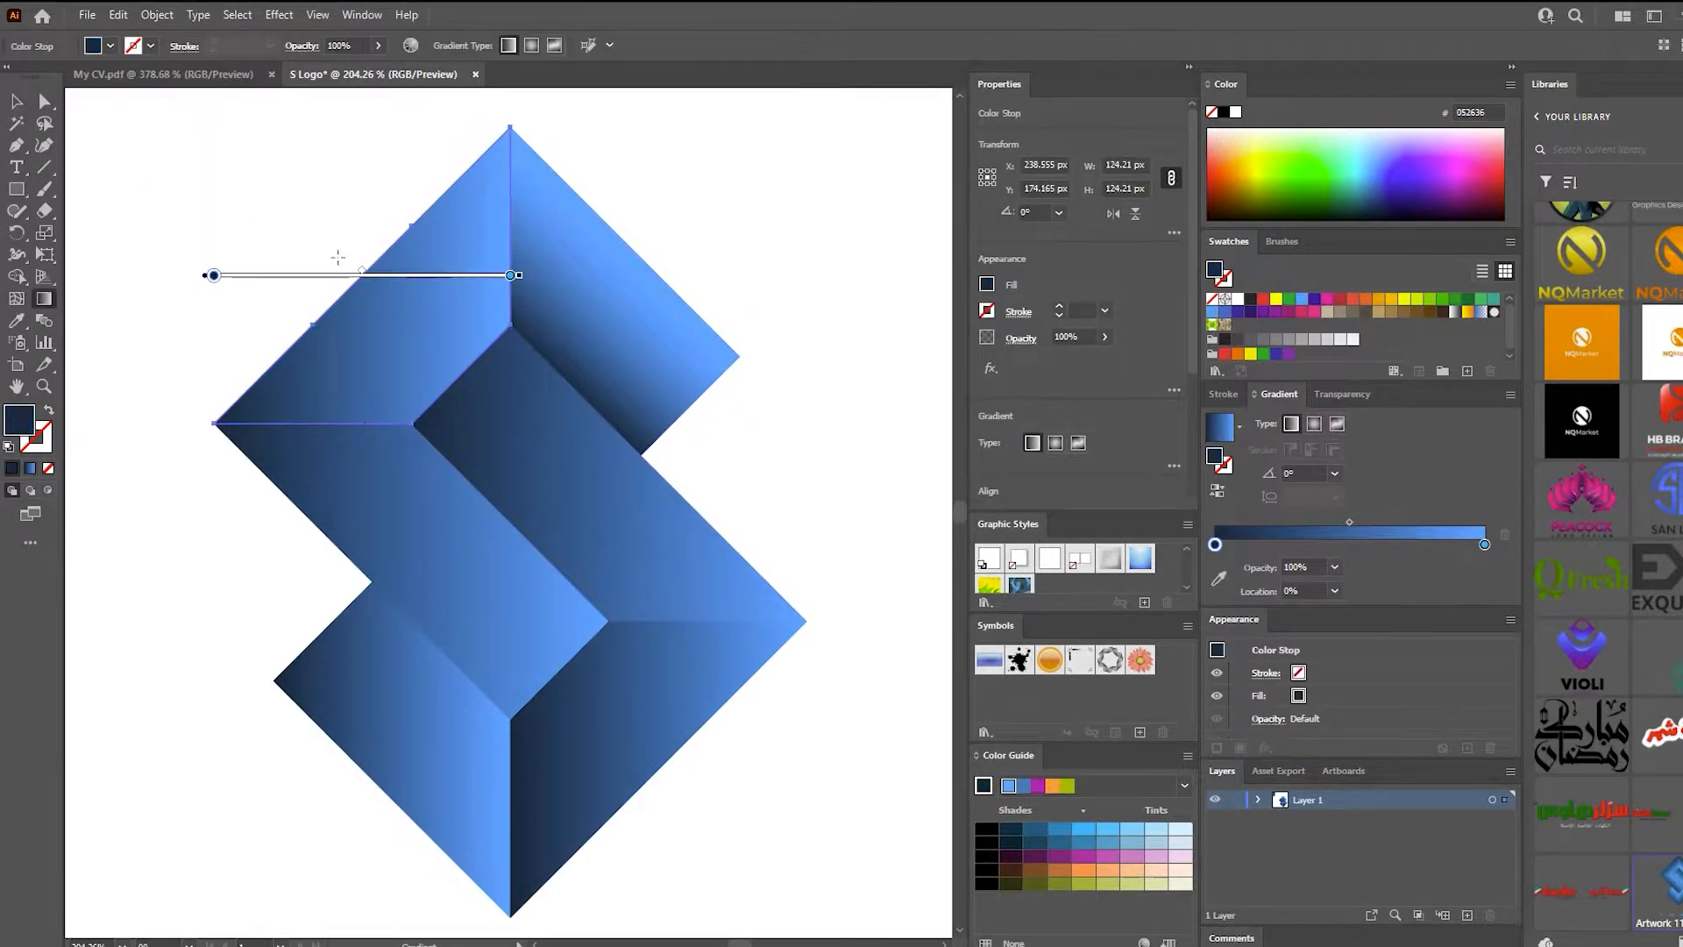
drag(370, 260, 483, 377)
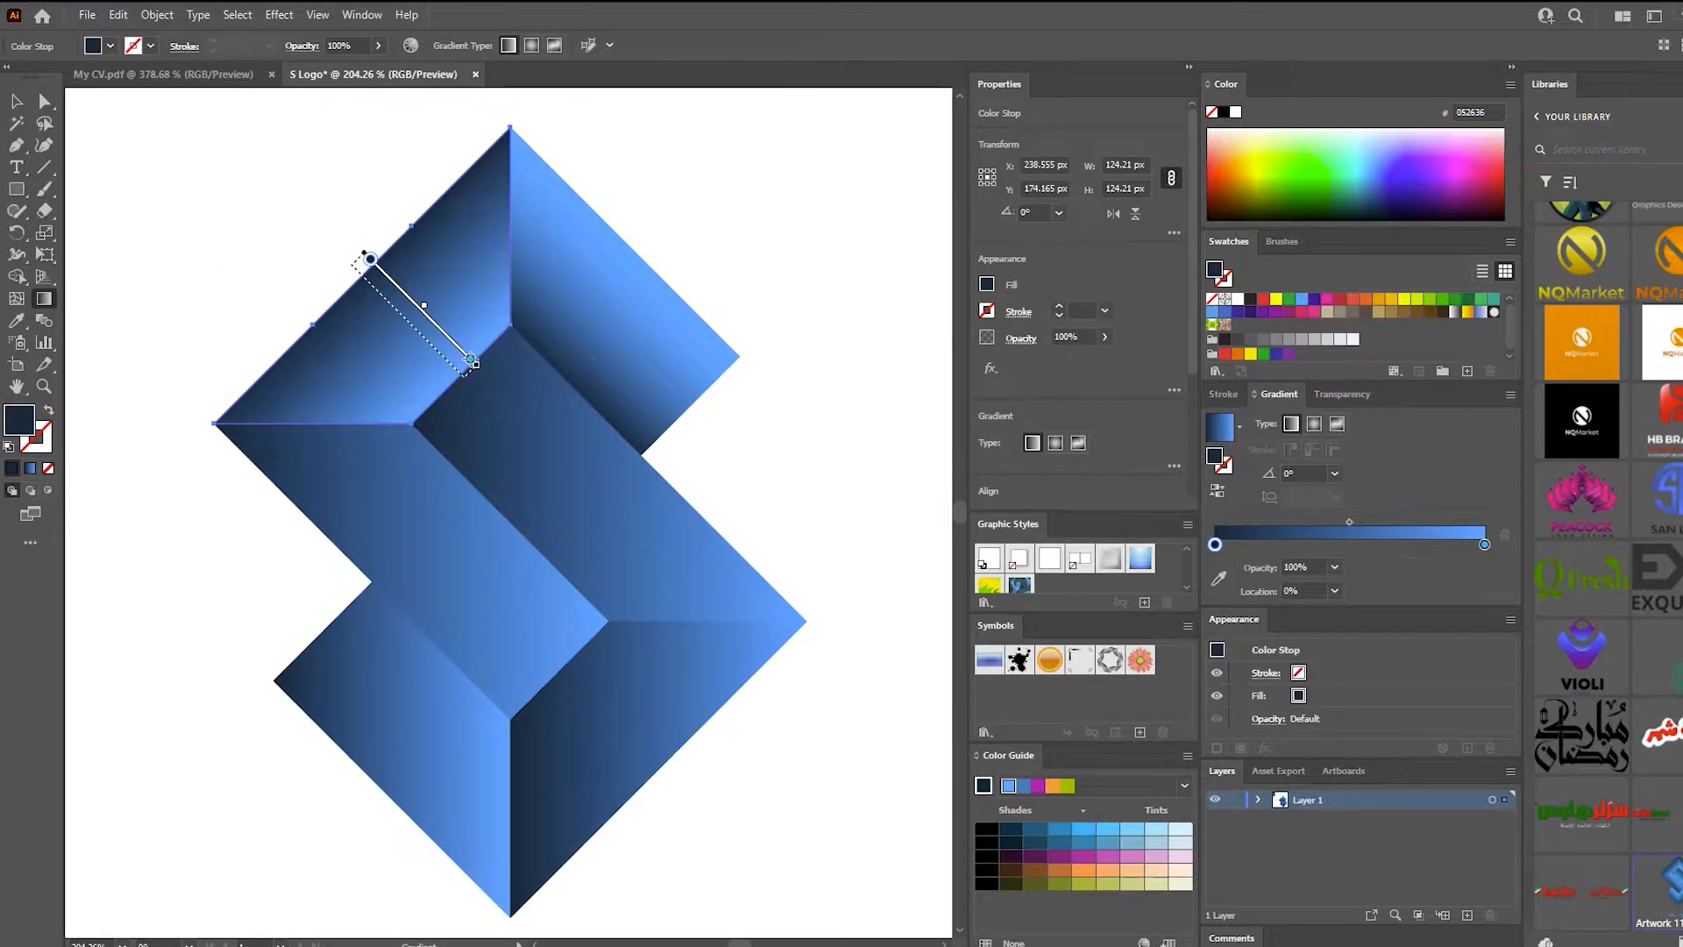
click(1213, 491)
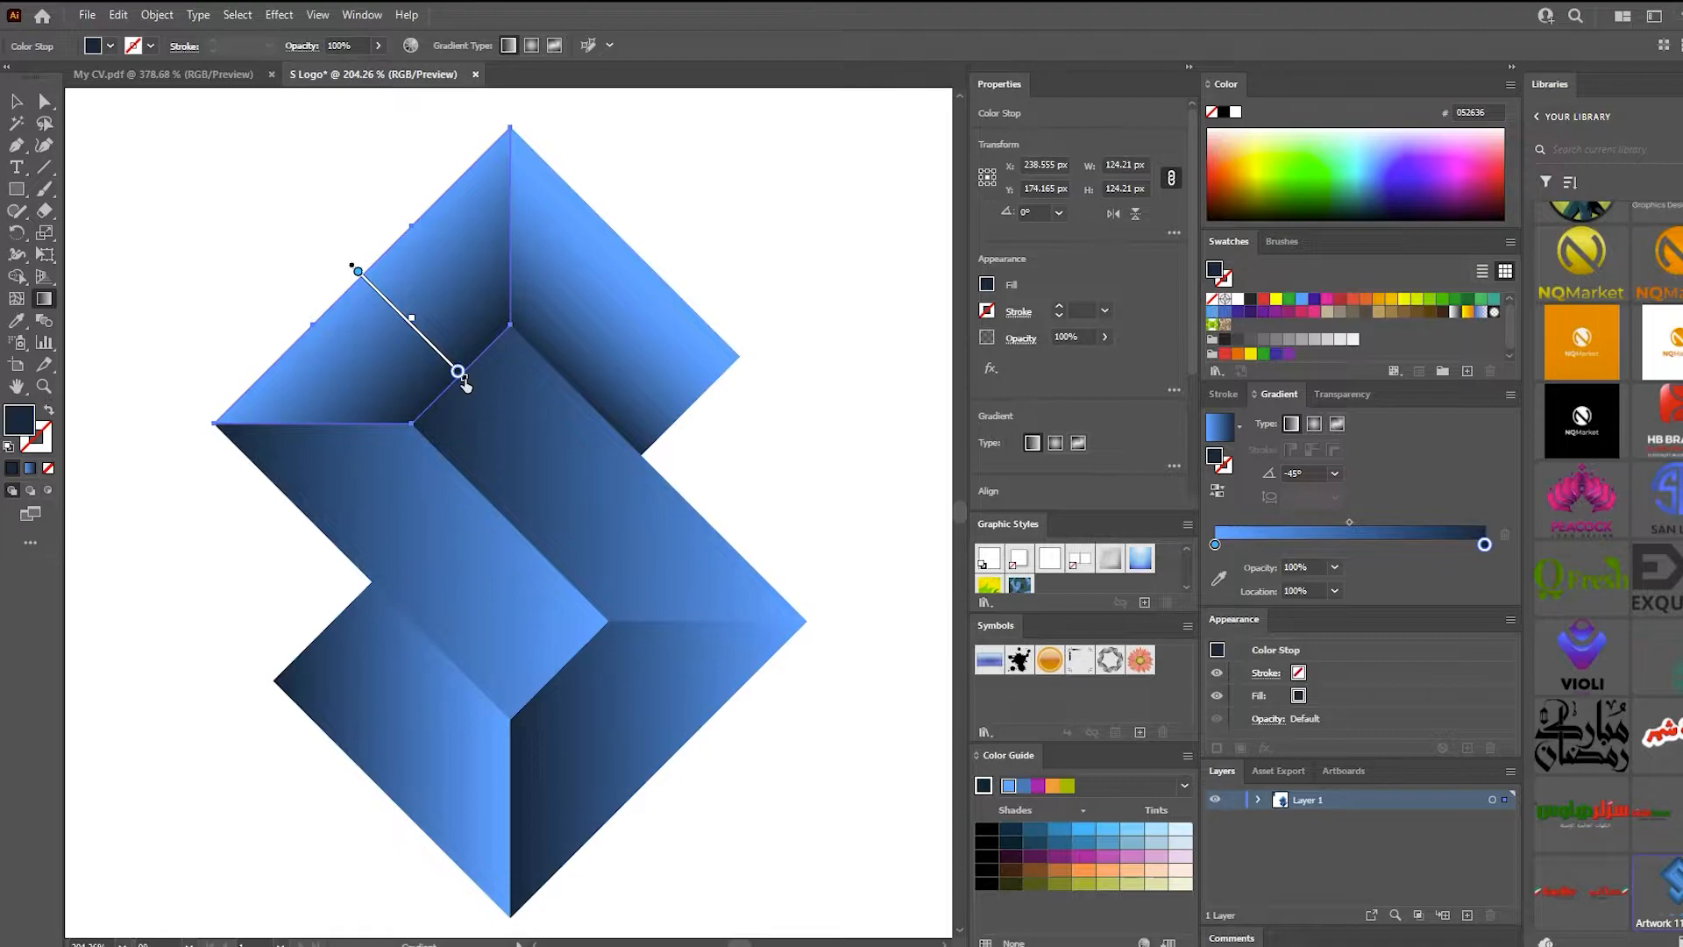
drag(459, 374, 485, 397)
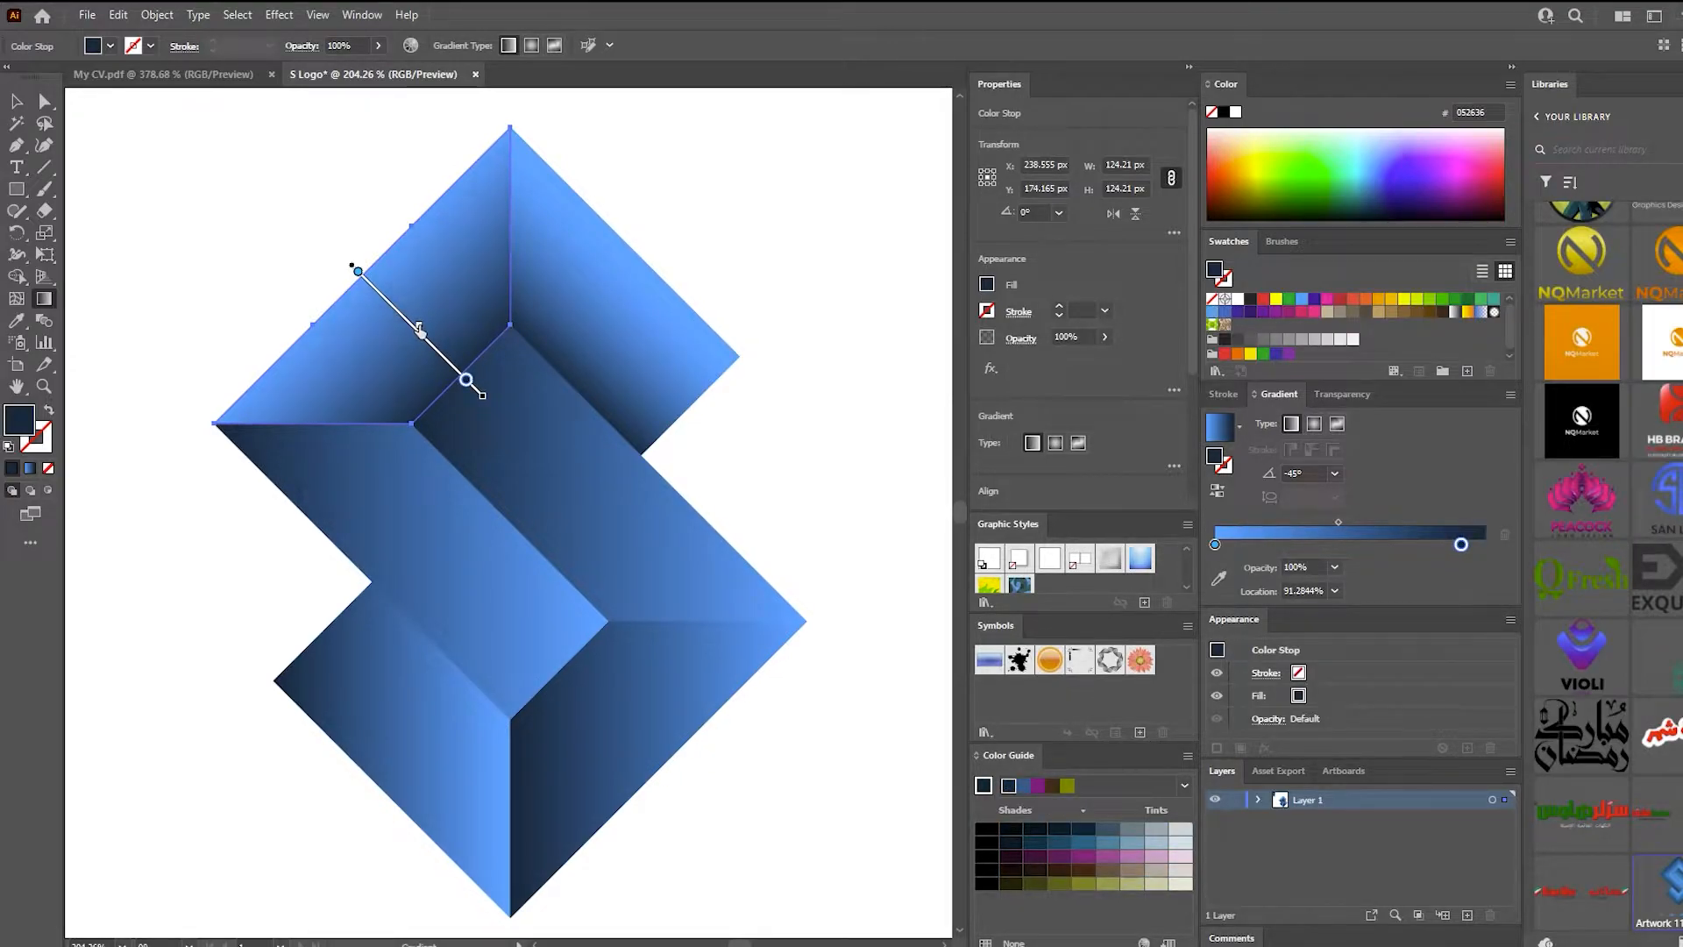
click(16, 102)
click(104, 133)
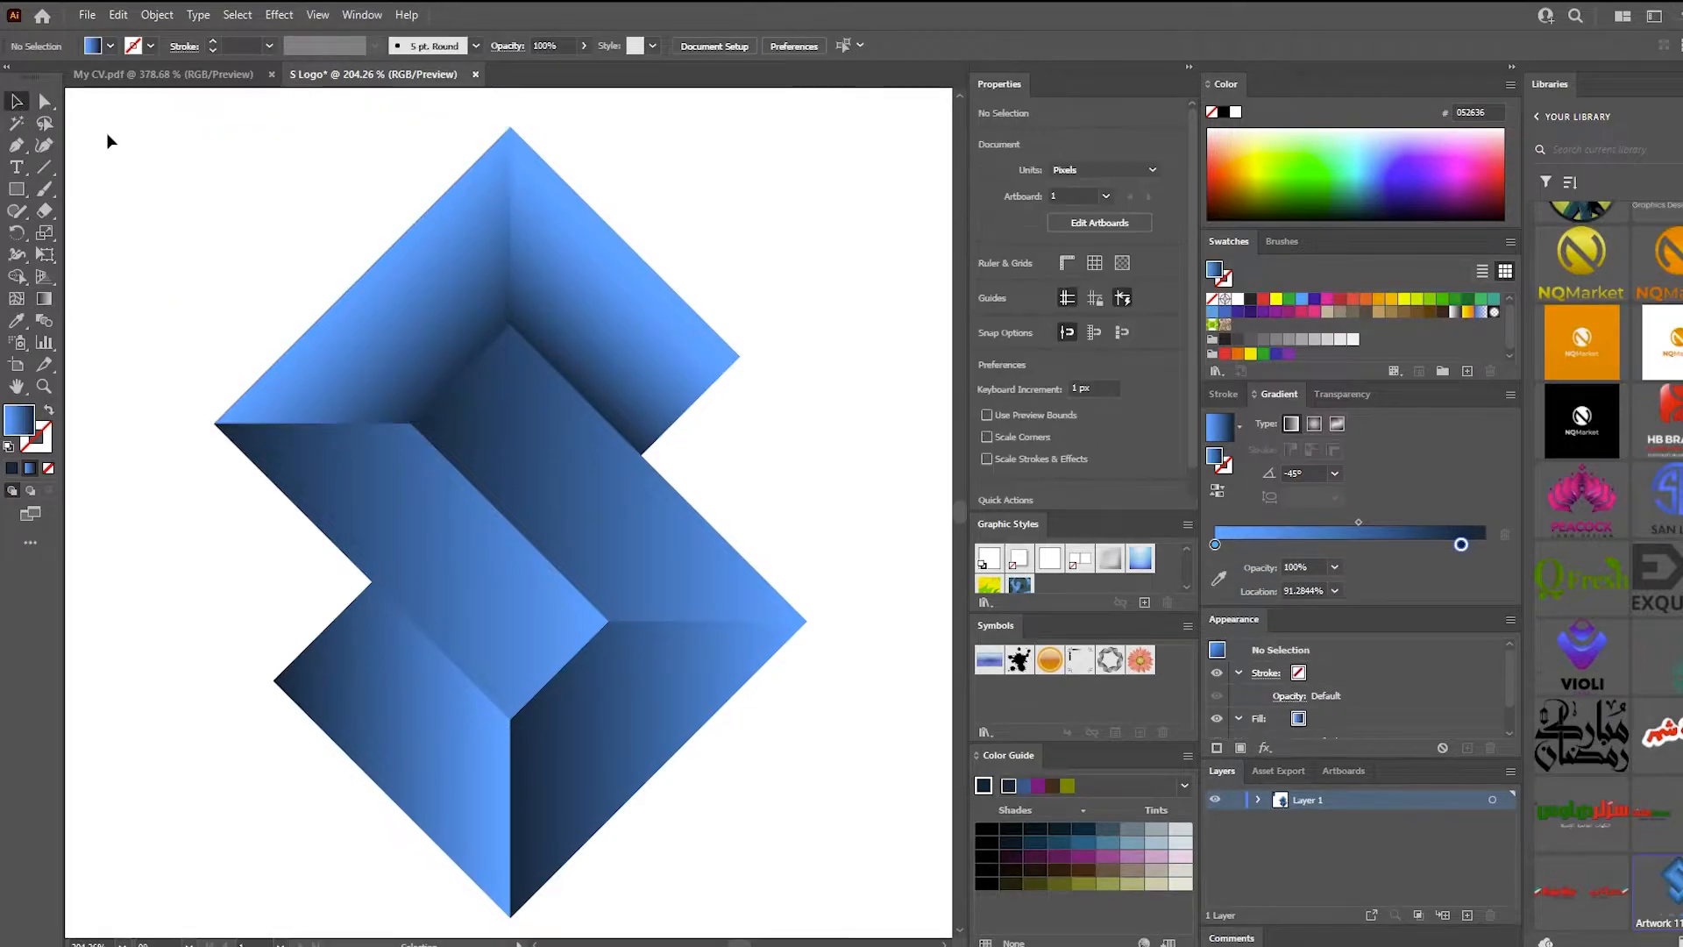
Angle the left diagonal band's gradient at -135°, running from dark along the central fold to light at the outer edge
click(347, 493)
click(44, 300)
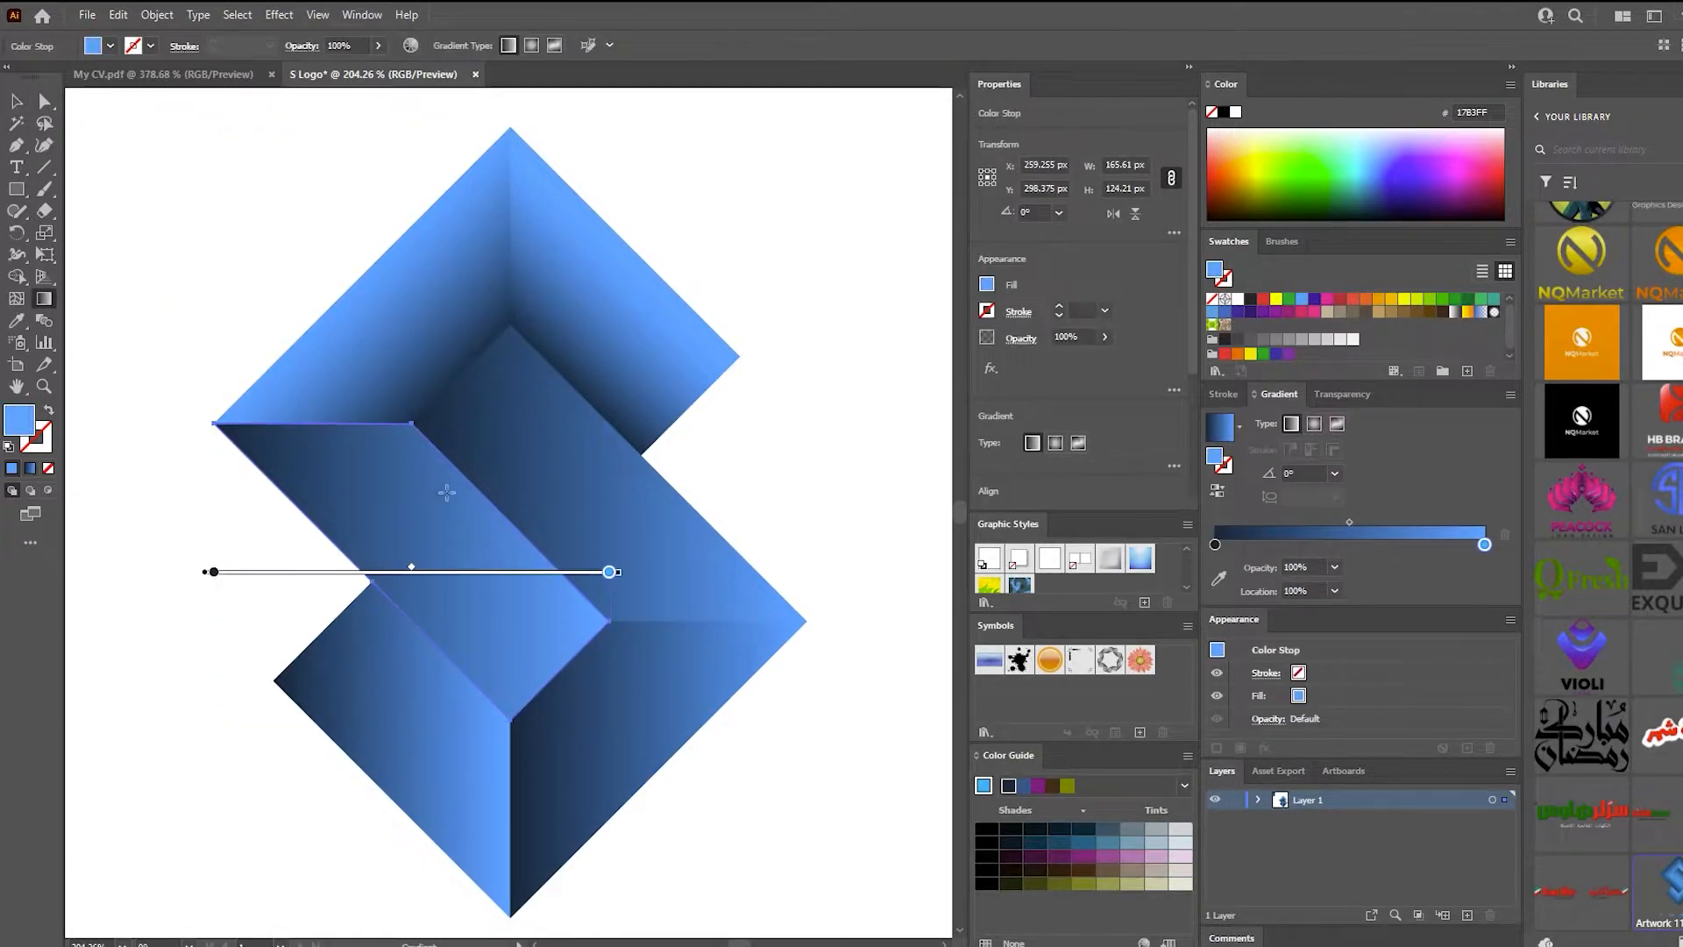
mouse_move(484, 497)
mouse_down()
mouse_move(387, 564)
mouse_move(391, 593)
mouse_up()
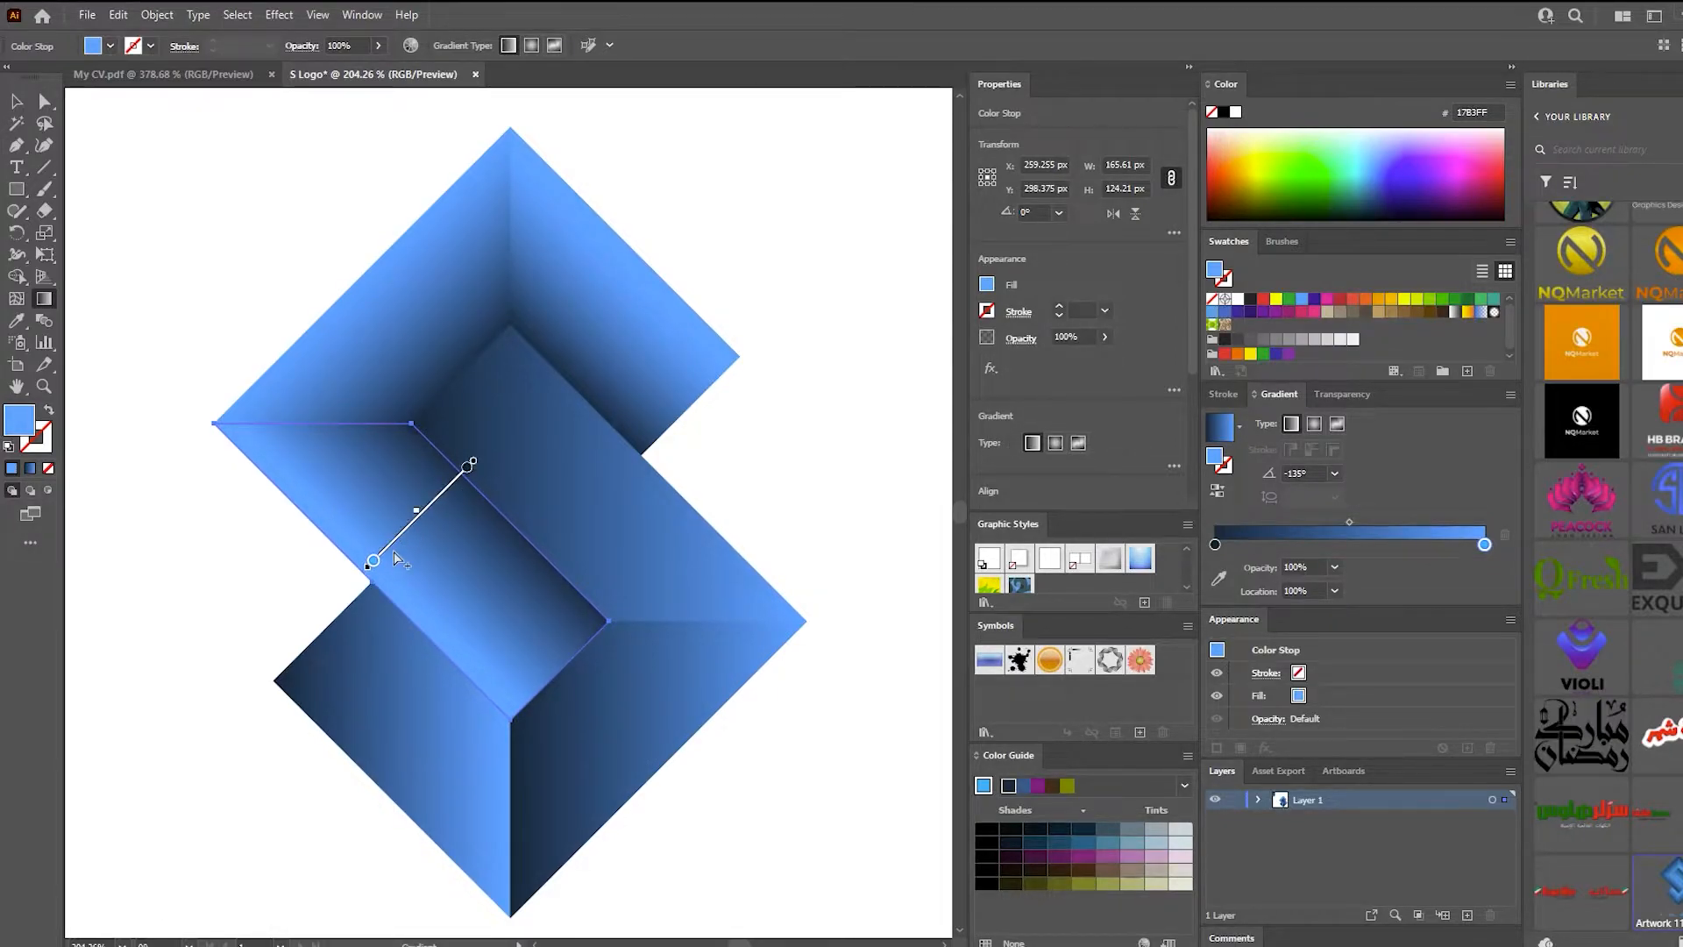
drag(418, 511, 412, 518)
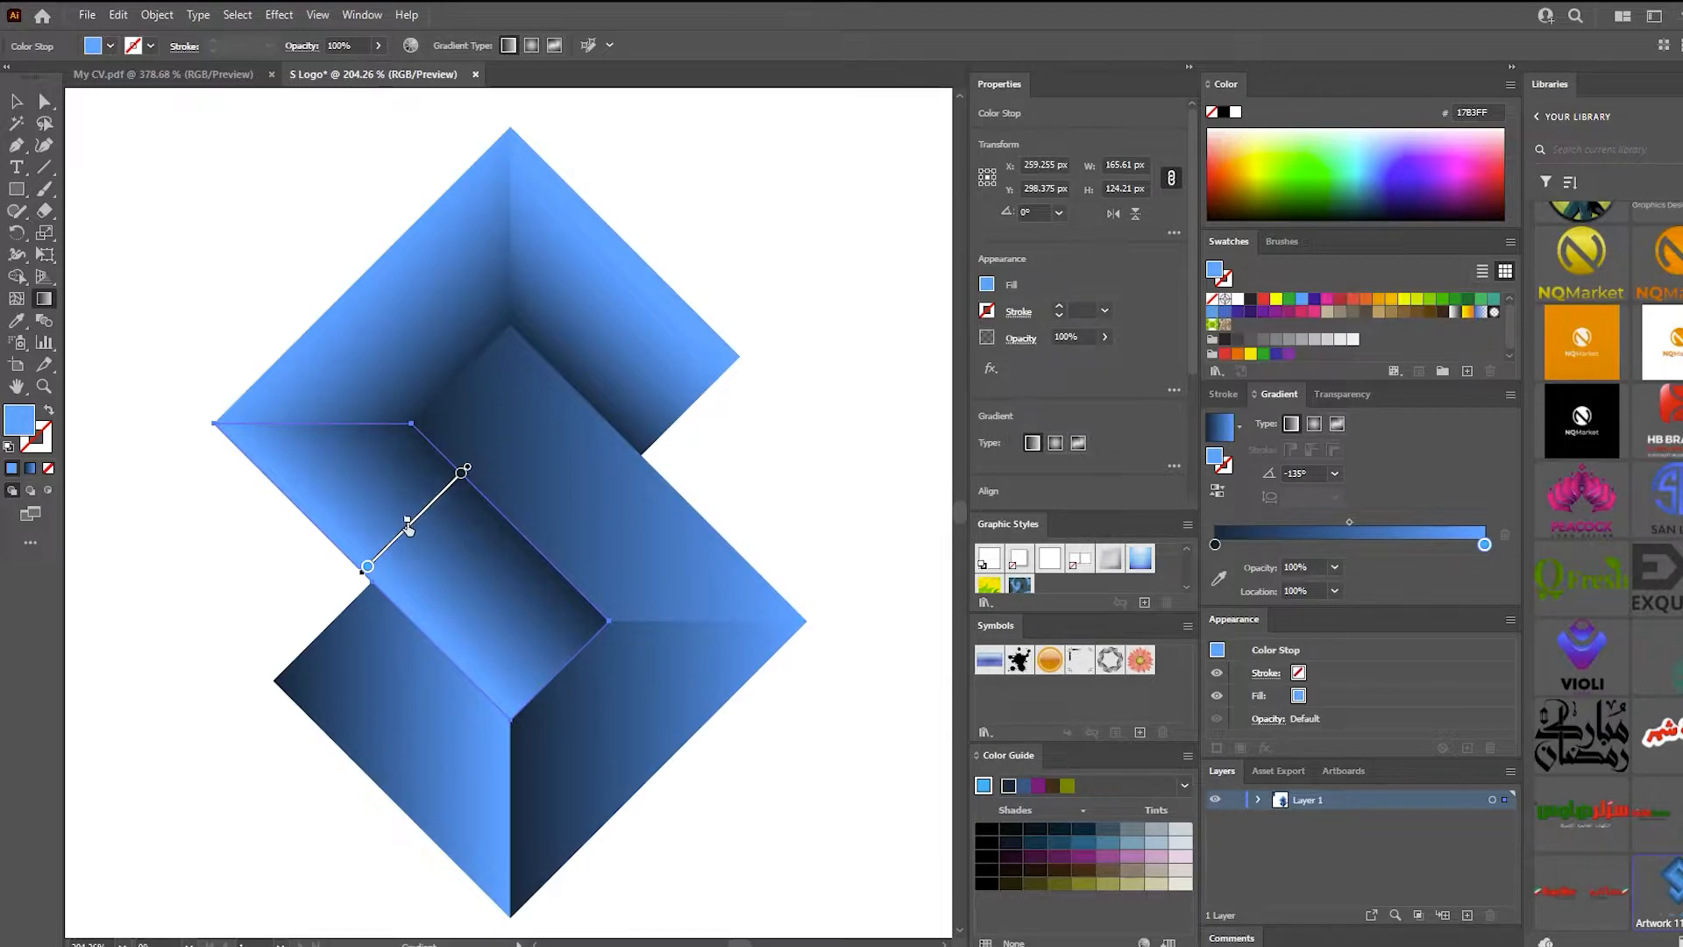
drag(469, 474, 485, 457)
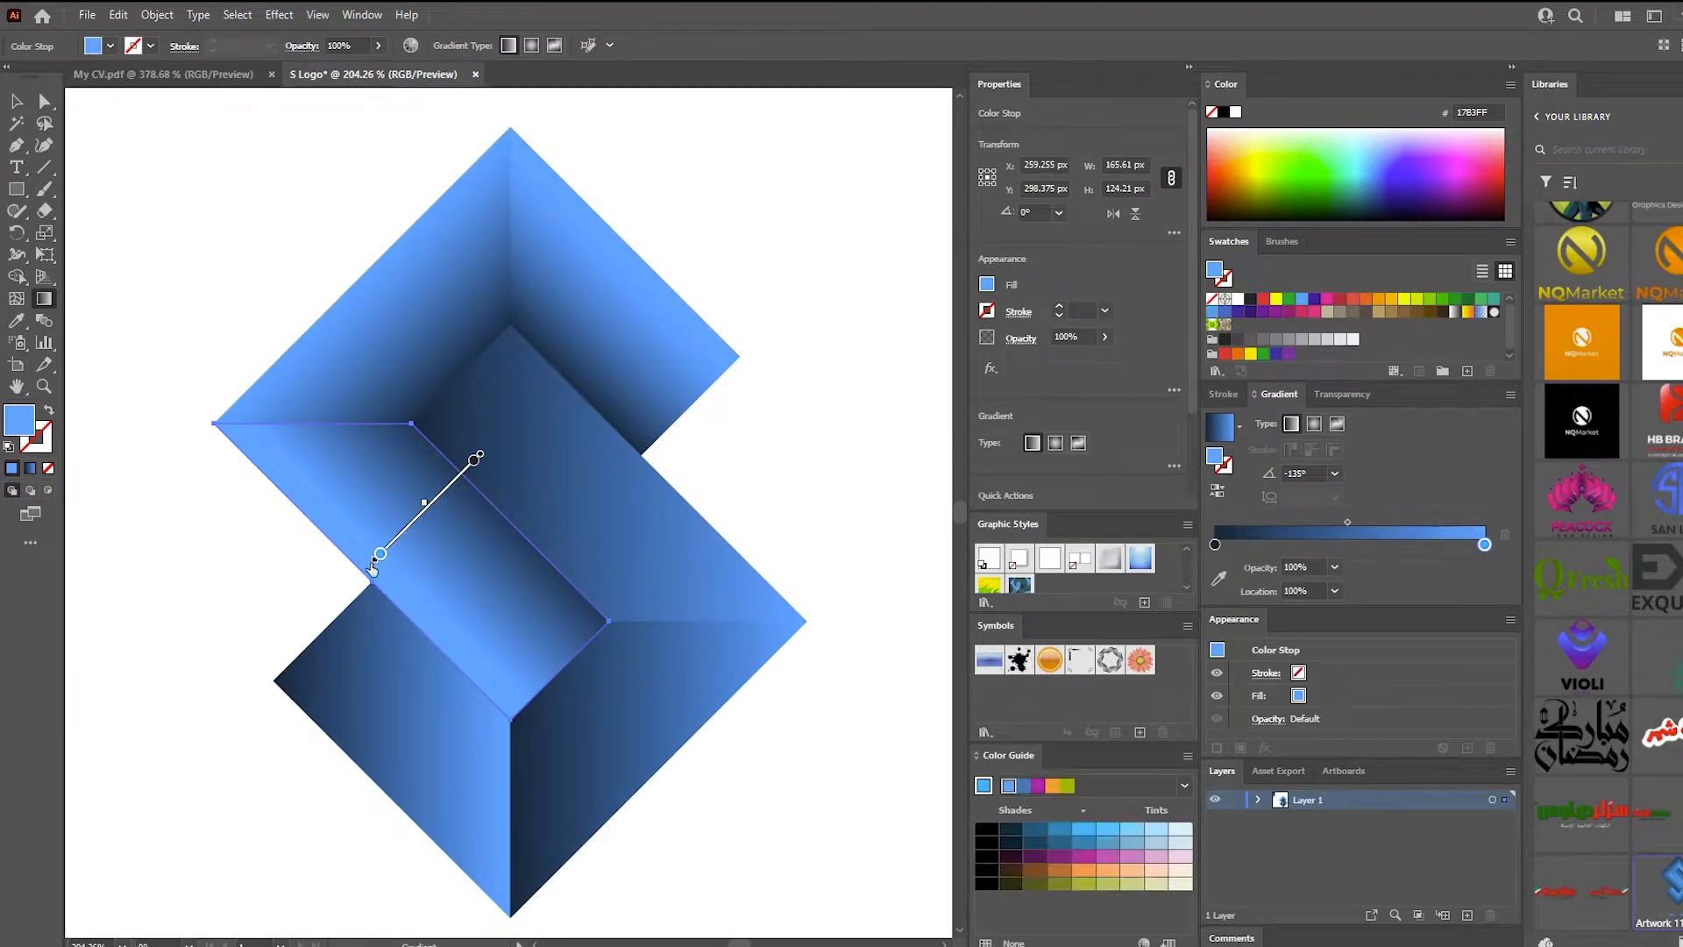
drag(445, 496, 440, 500)
Reverse the right diagonal band's gradient and angle it at -135°, from light at the outer edge to dark along the central fold
click(16, 101)
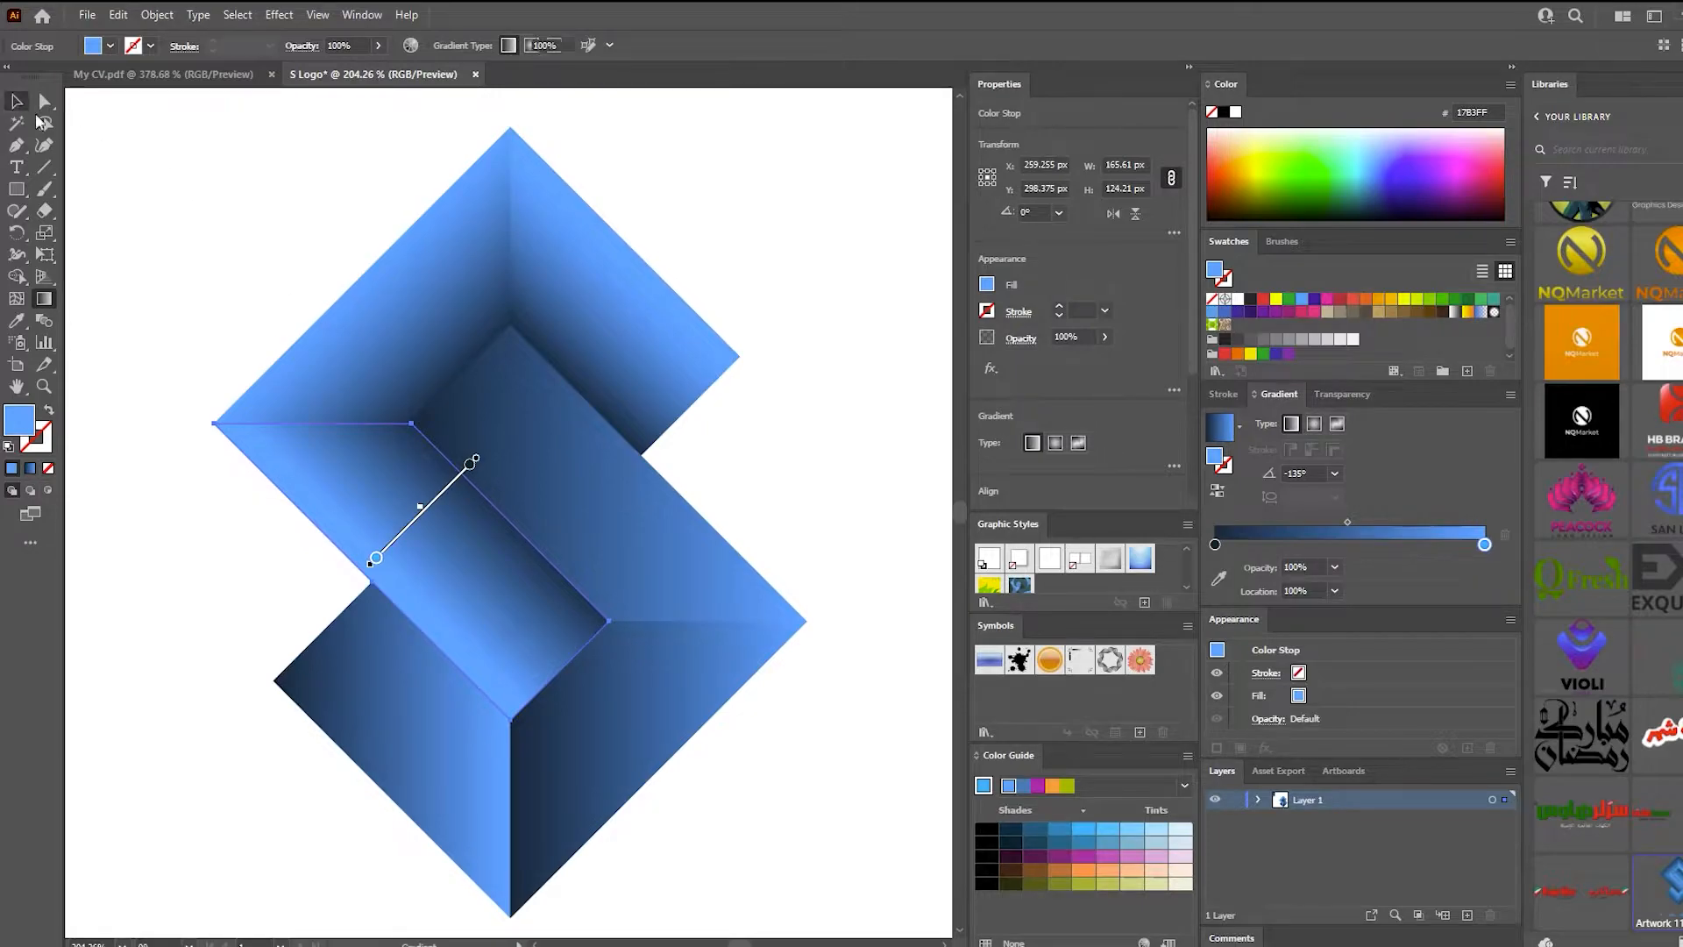
click(561, 486)
click(1218, 490)
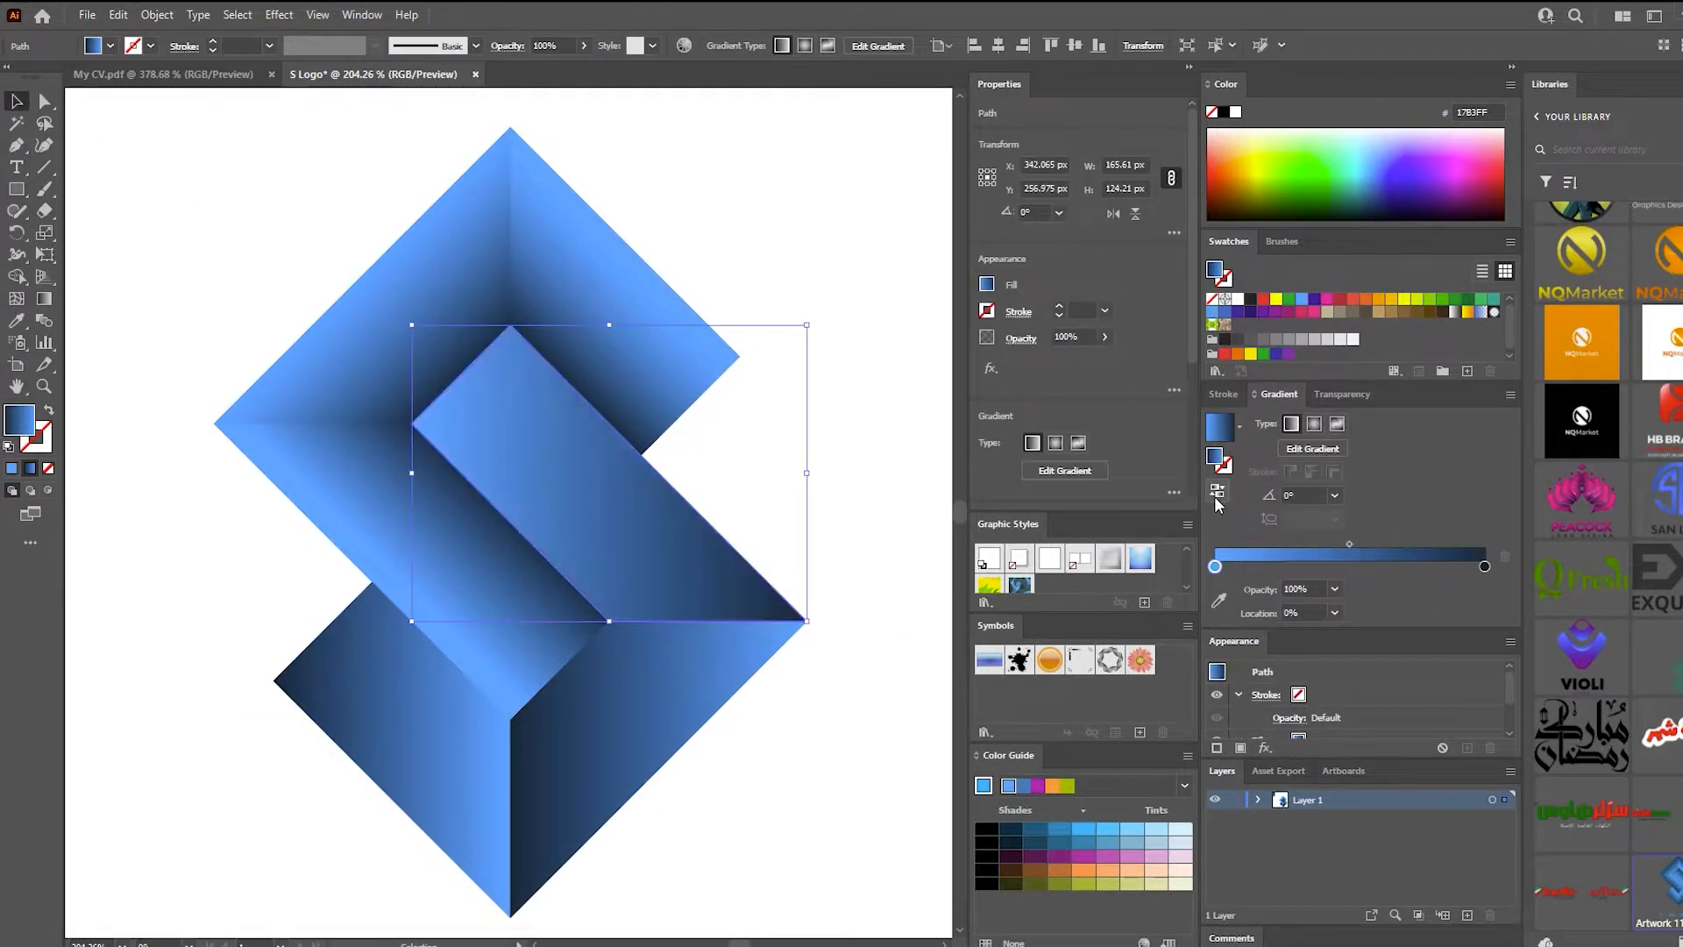
key(g)
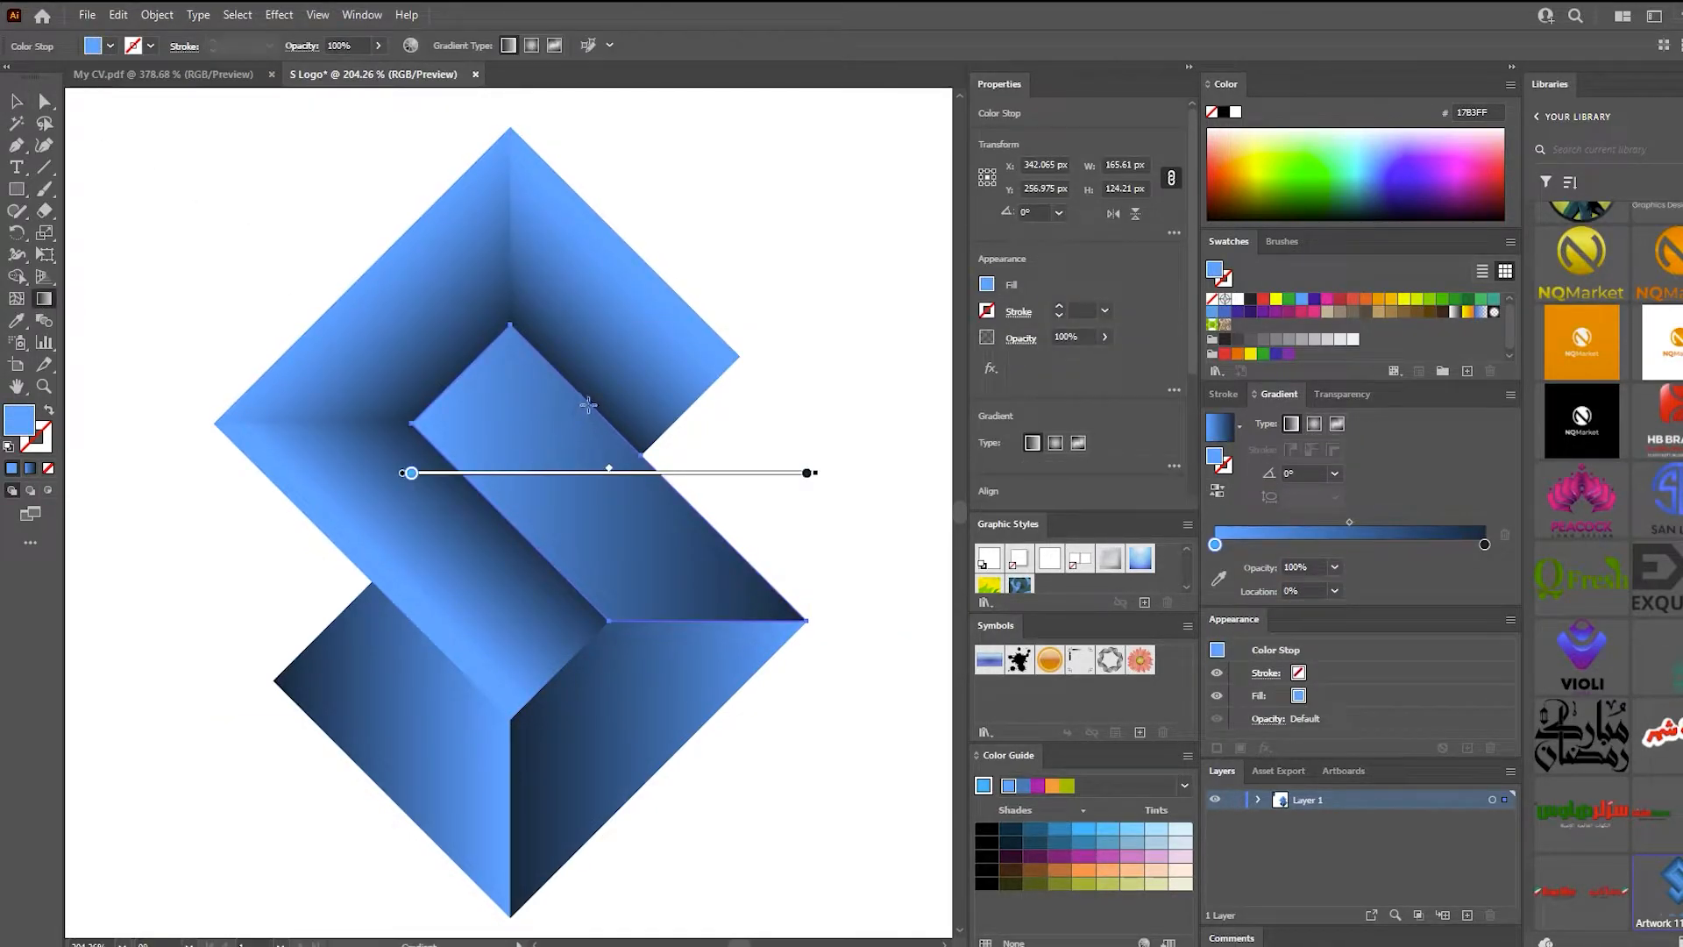
drag(588, 402, 487, 512)
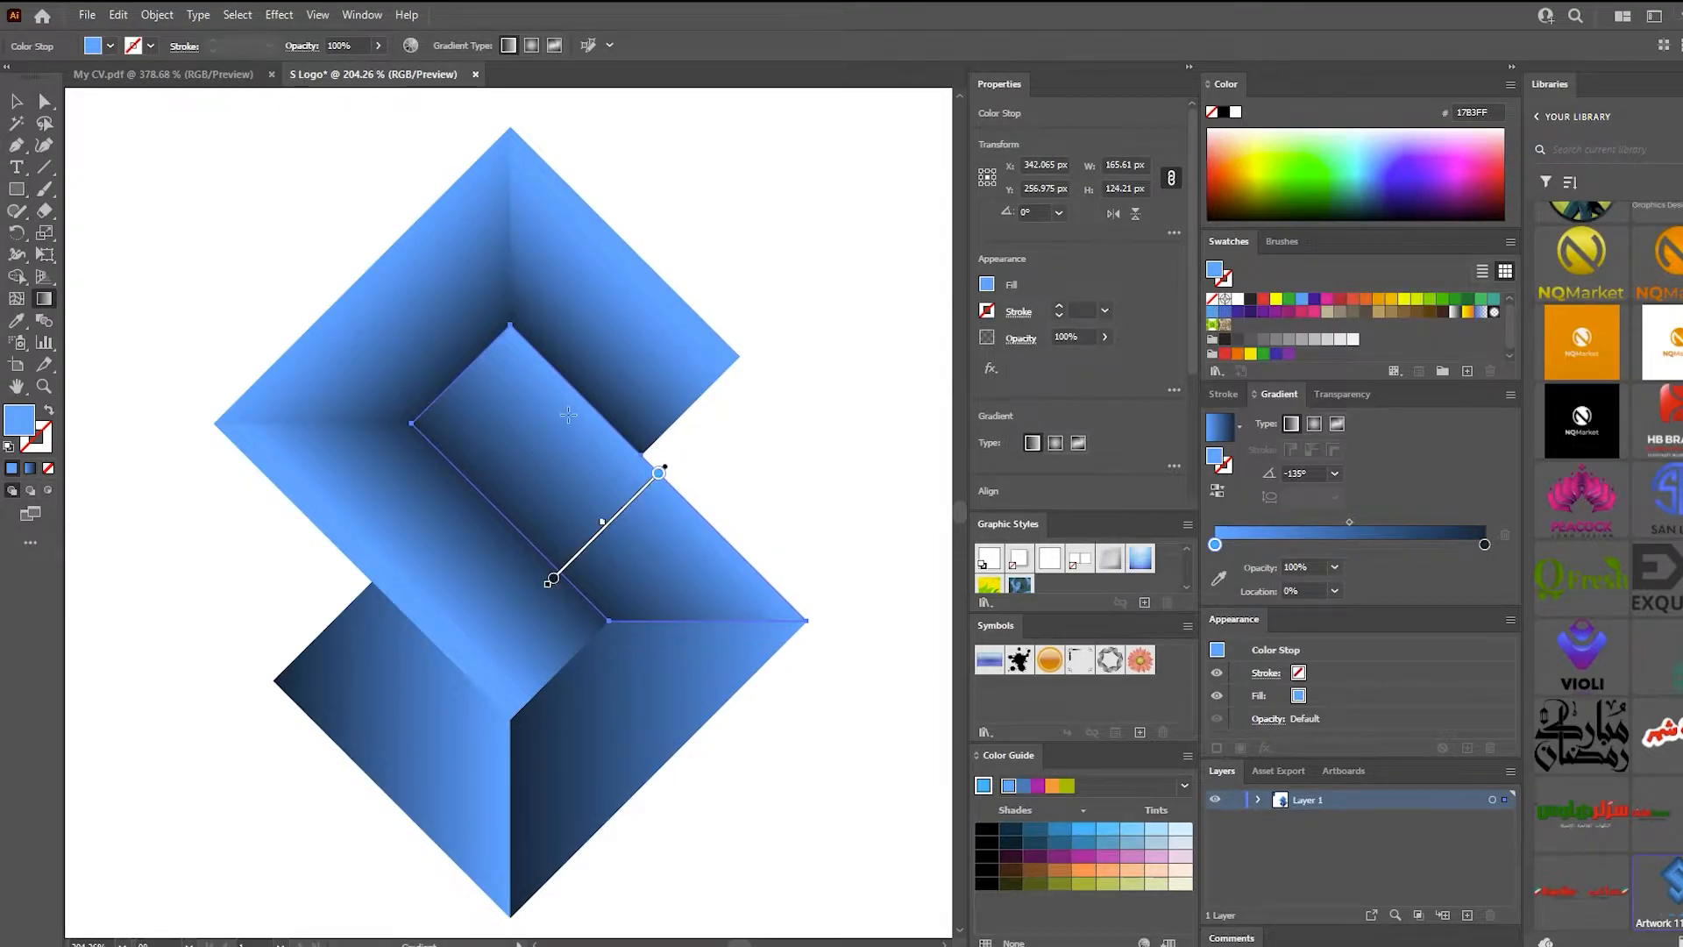
key(v)
click(763, 496)
Angle the lower-right facet's gradient at -45°, running from dark at the inner edge to light at the outer edge
scroll(815, 379, down, 1)
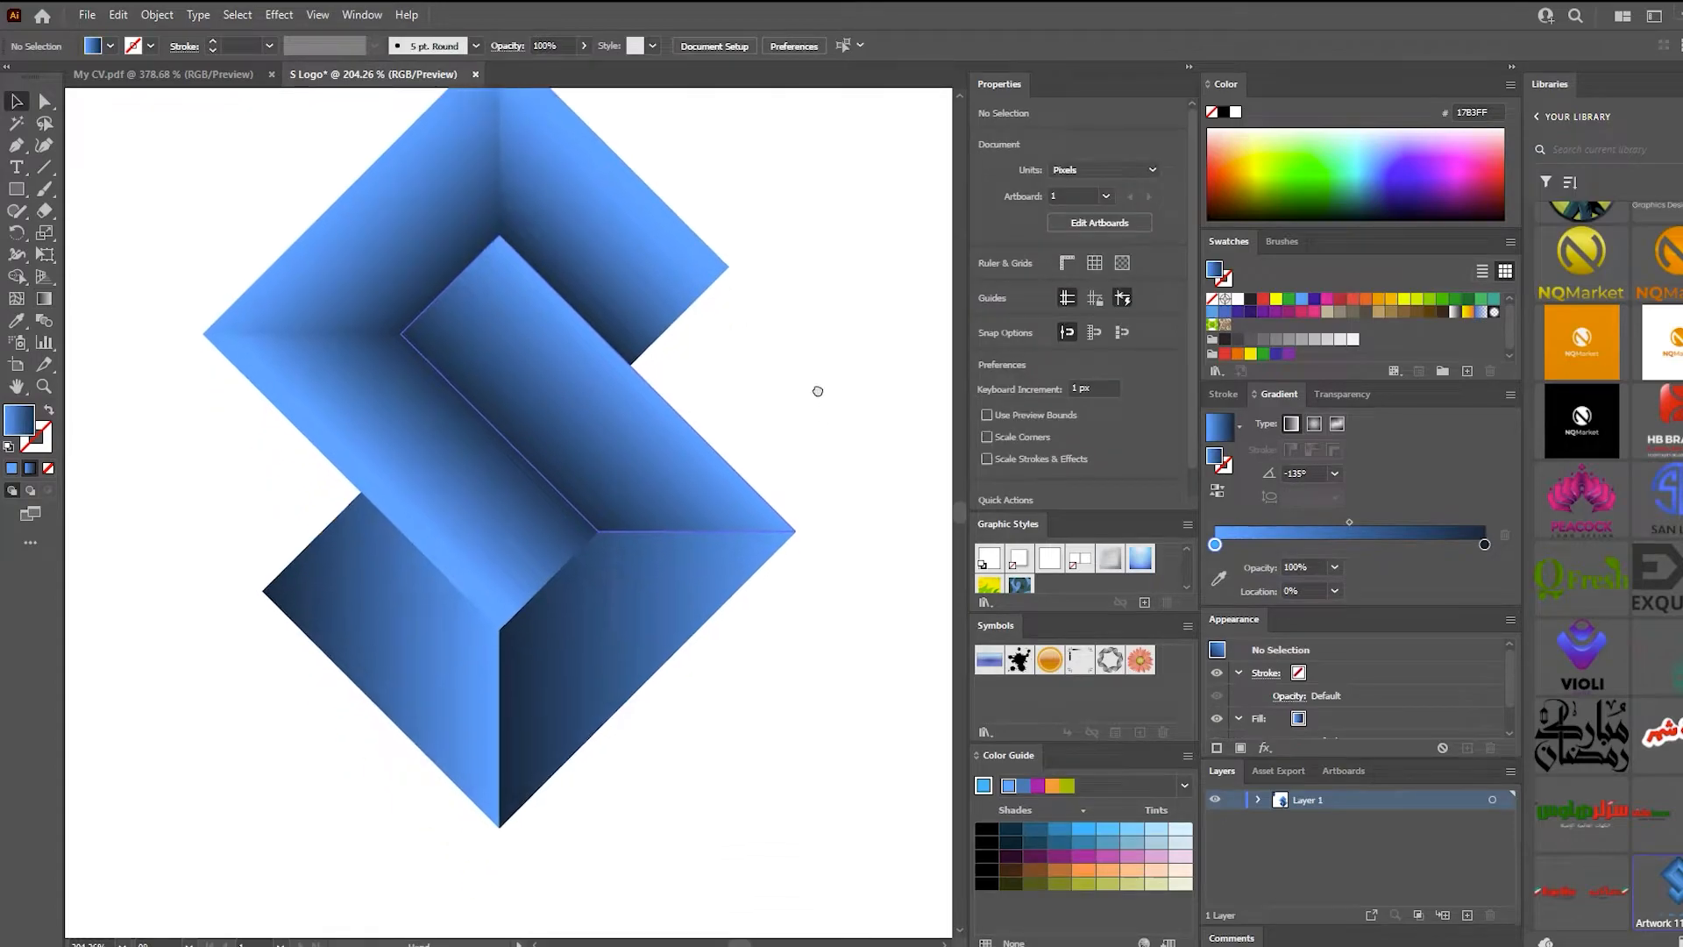
click(707, 624)
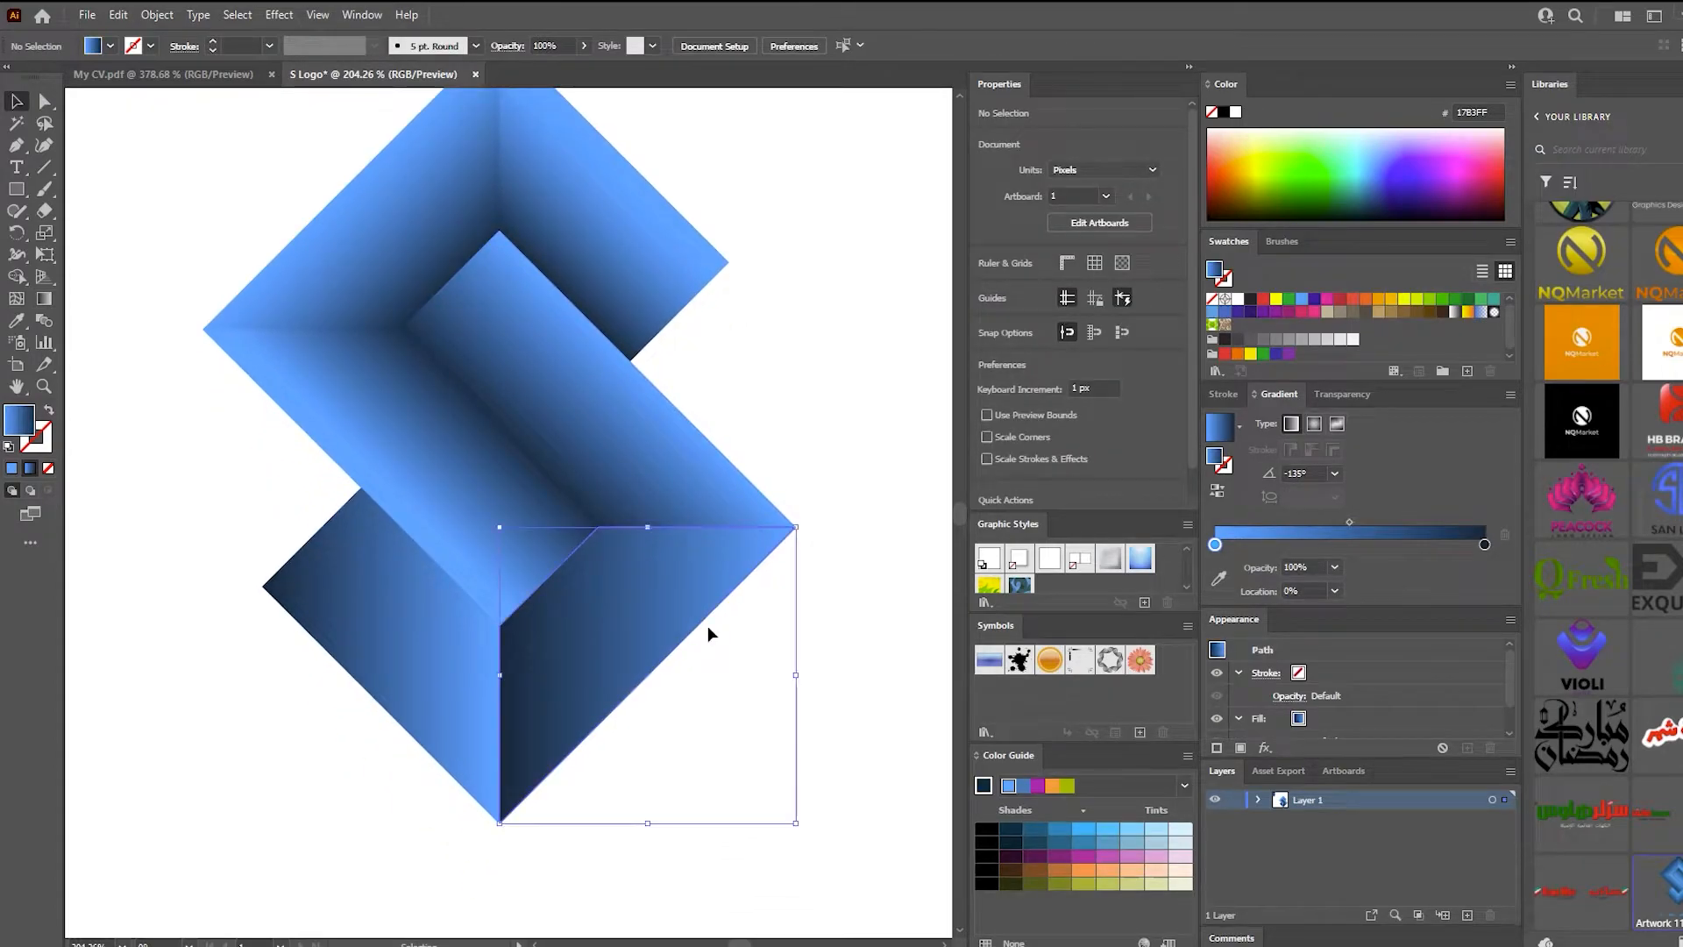
click(42, 302)
mouse_move(562, 569)
mouse_down()
mouse_move(676, 684)
mouse_move(657, 664)
mouse_up()
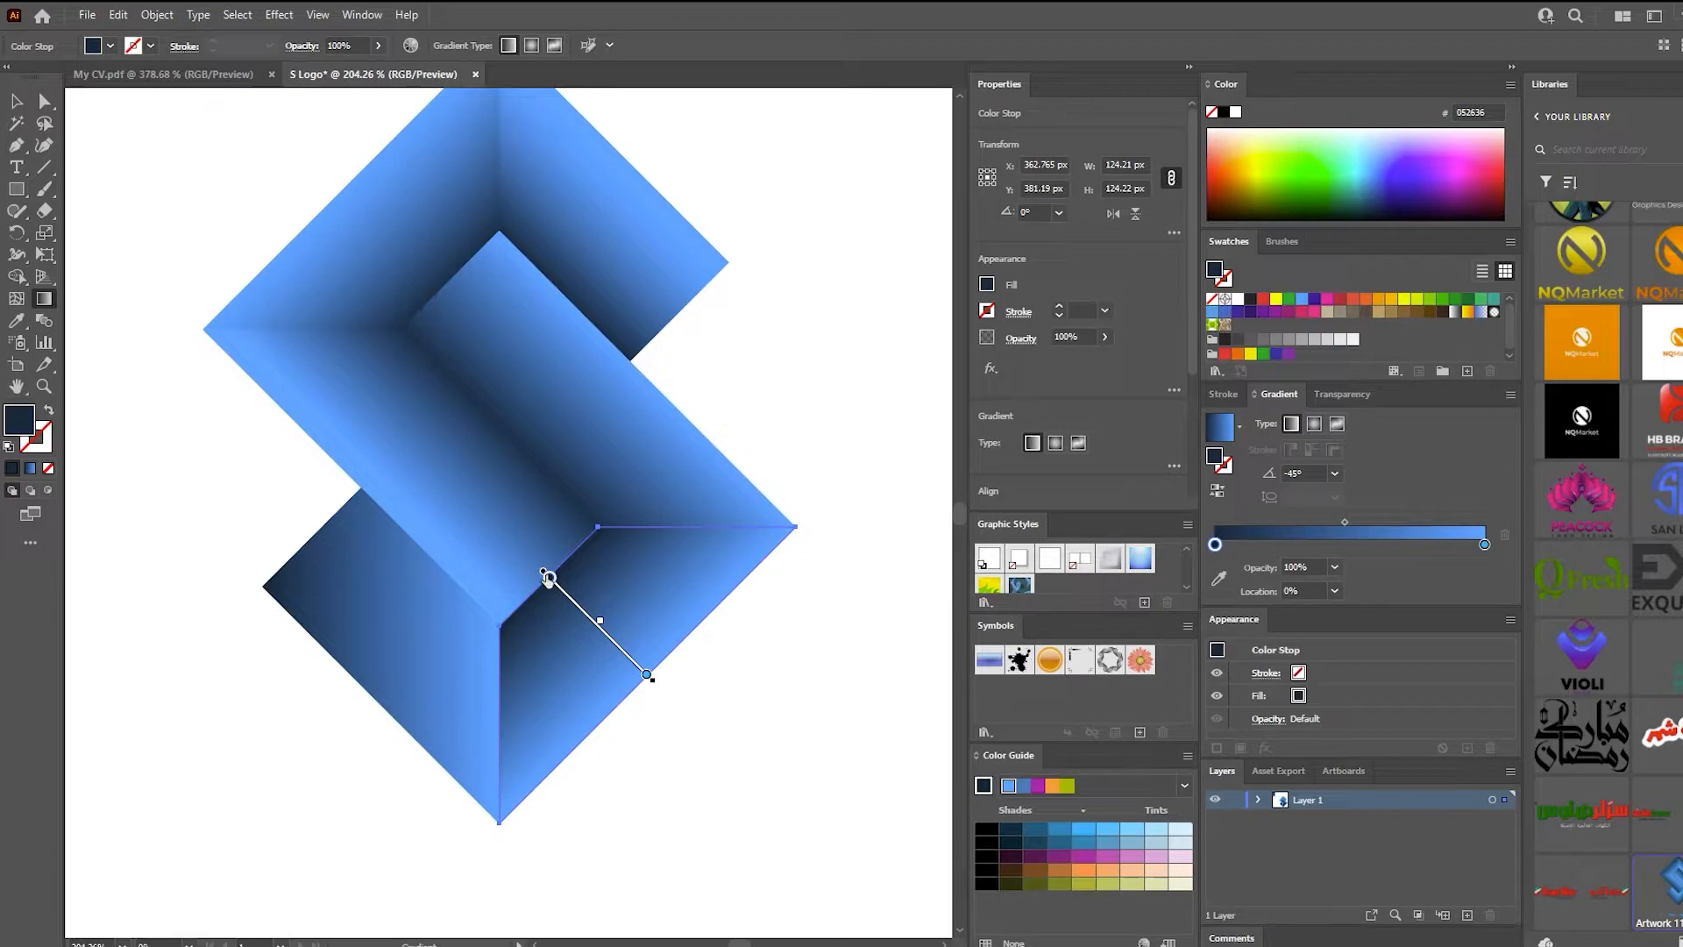
drag(549, 576, 543, 570)
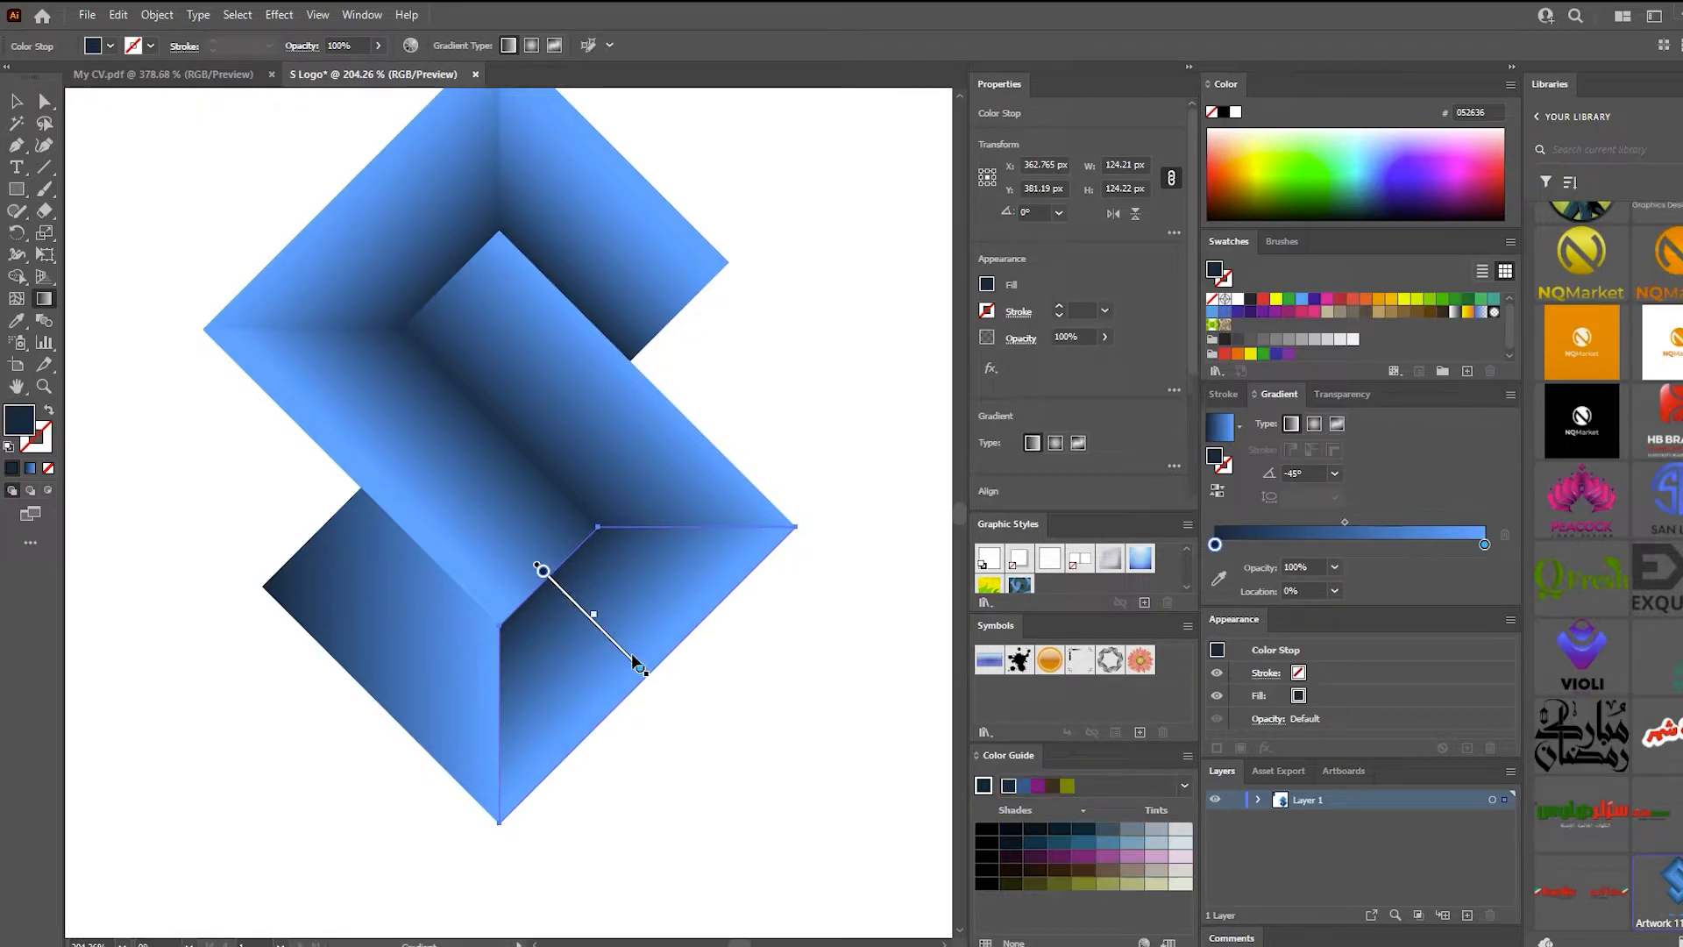
click(18, 101)
click(166, 181)
Angle the lower-left facet's gradient at -135°, running from dark beside the diagonal band to light at the outer edge
click(459, 644)
click(45, 301)
mouse_move(433, 562)
mouse_down()
mouse_move(330, 657)
mouse_move(438, 640)
mouse_up()
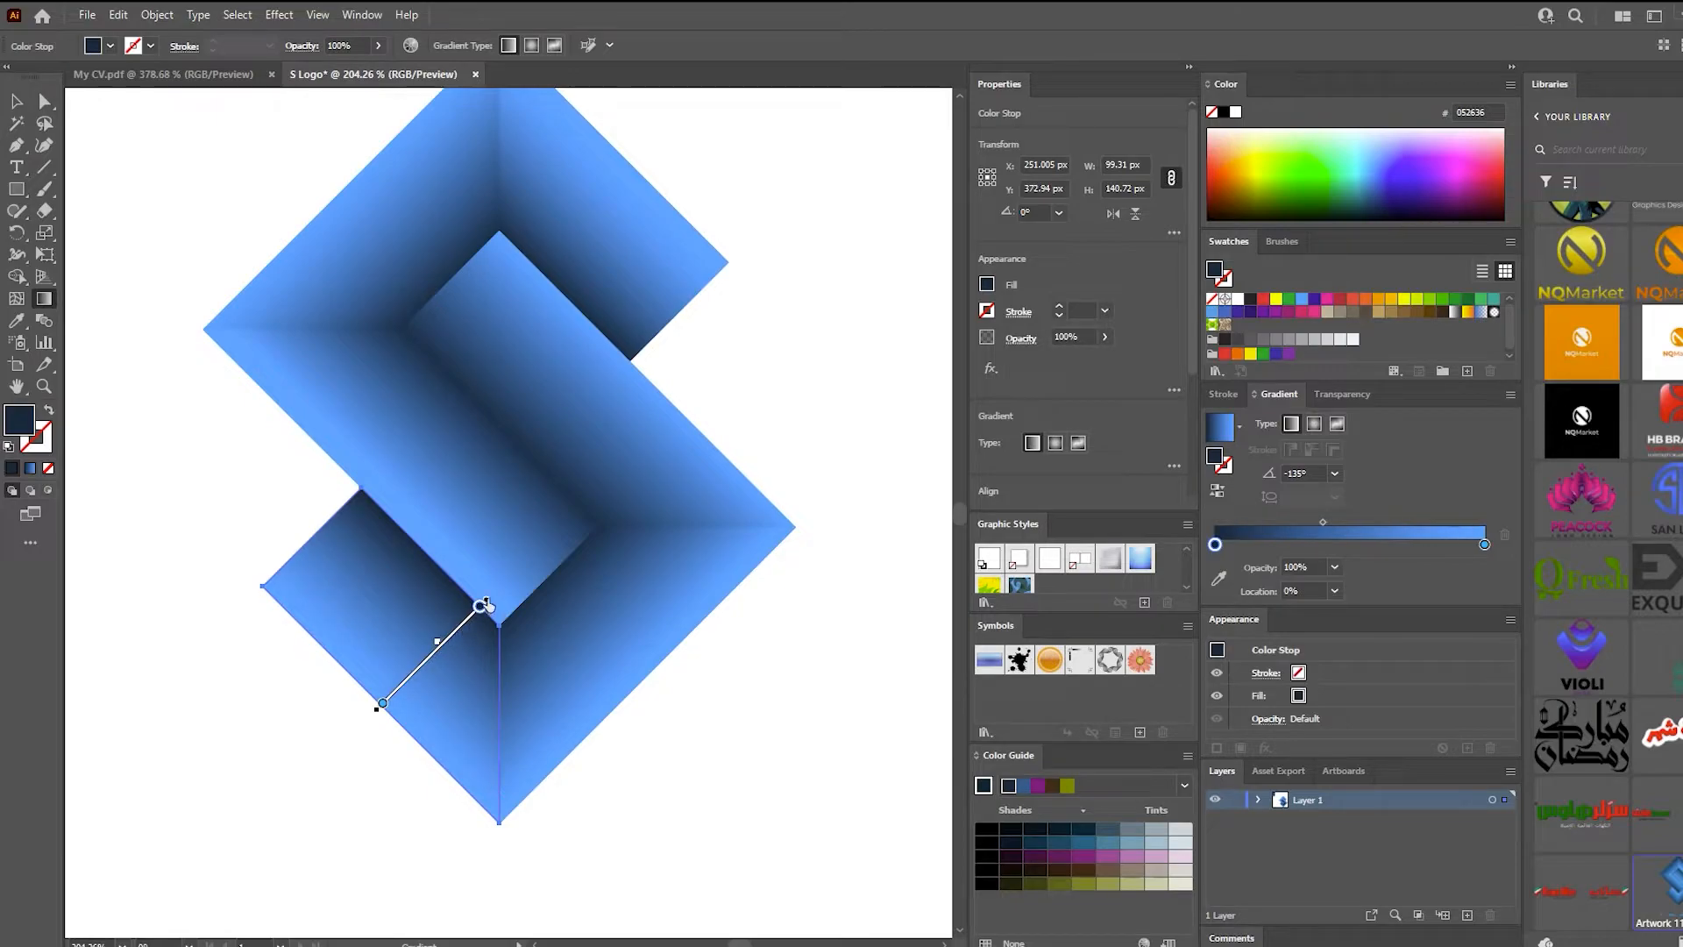
drag(491, 591, 506, 576)
key(v)
click(142, 178)
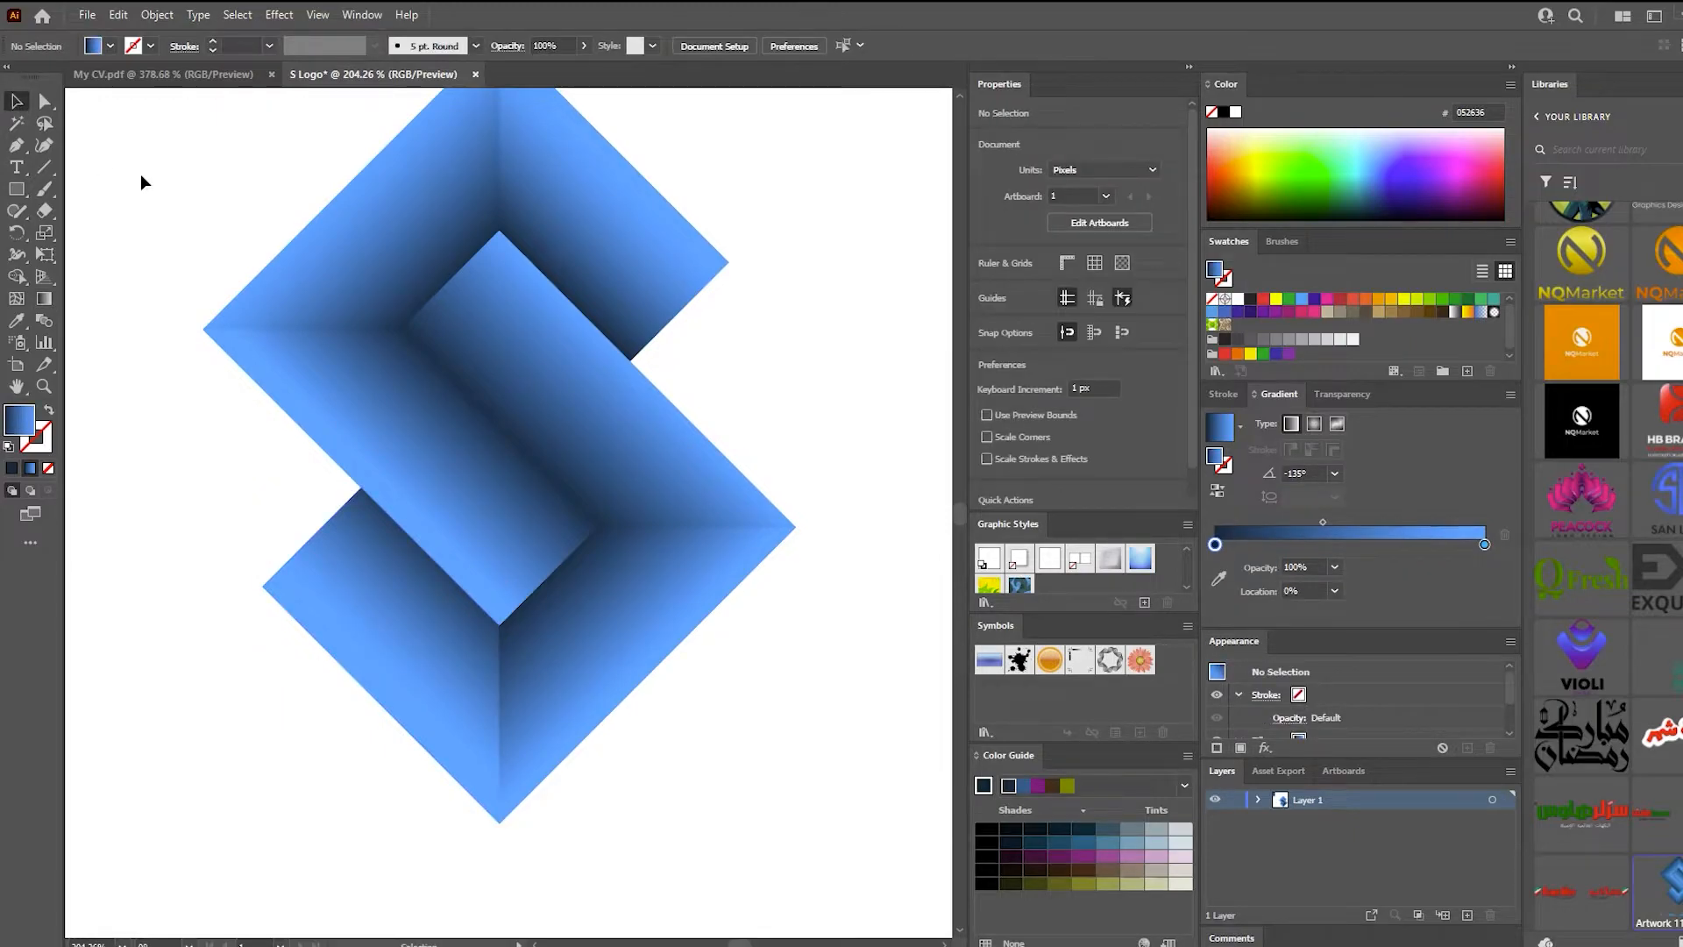
Draw an unfilled Pen line with a 2 pt stroke along the right band's upper edge, from the upper-right notch to the upper inner corner
scroll(158, 210, up, 2)
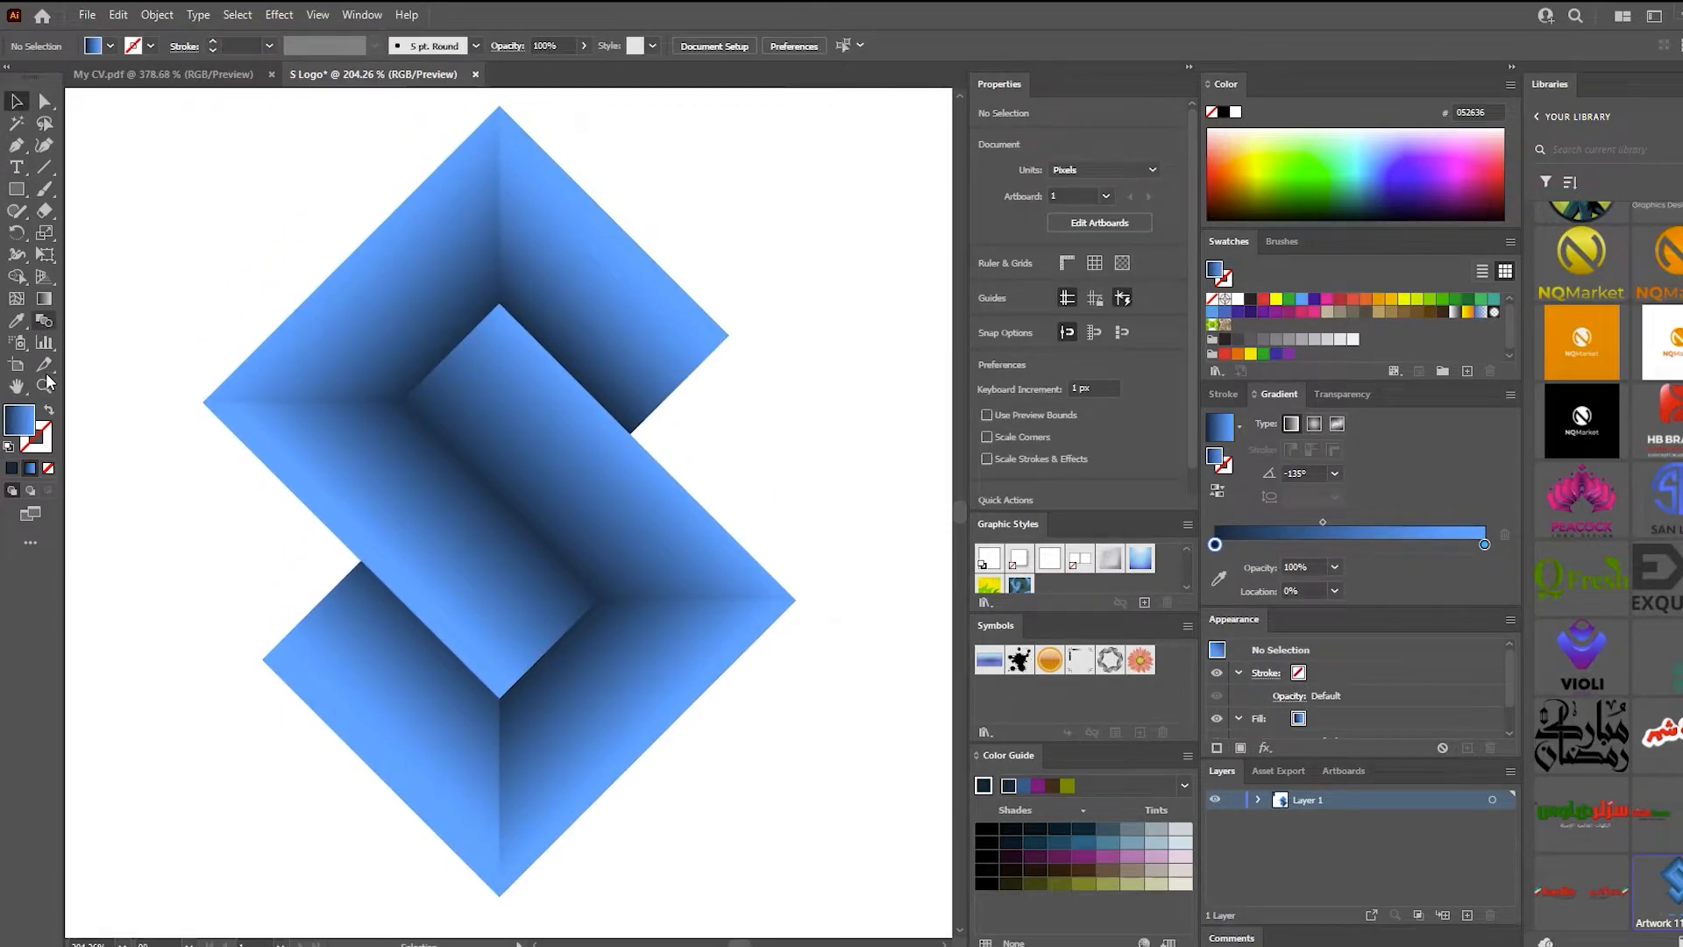
click(16, 145)
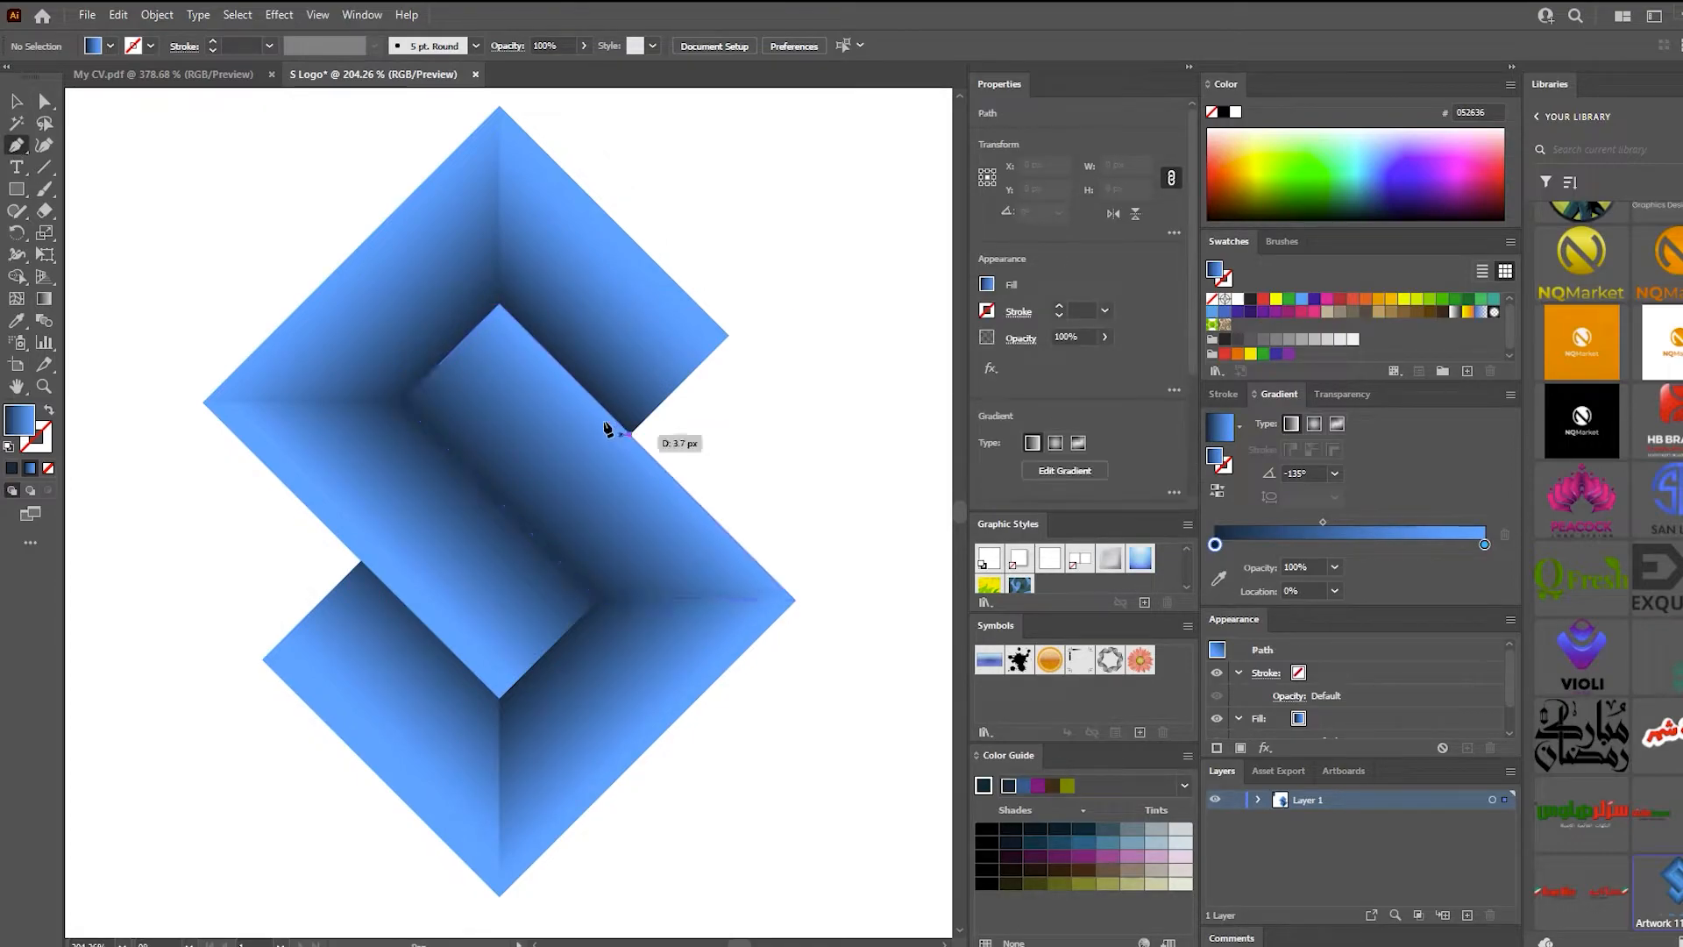
ctrl+click(500, 306)
key(v)
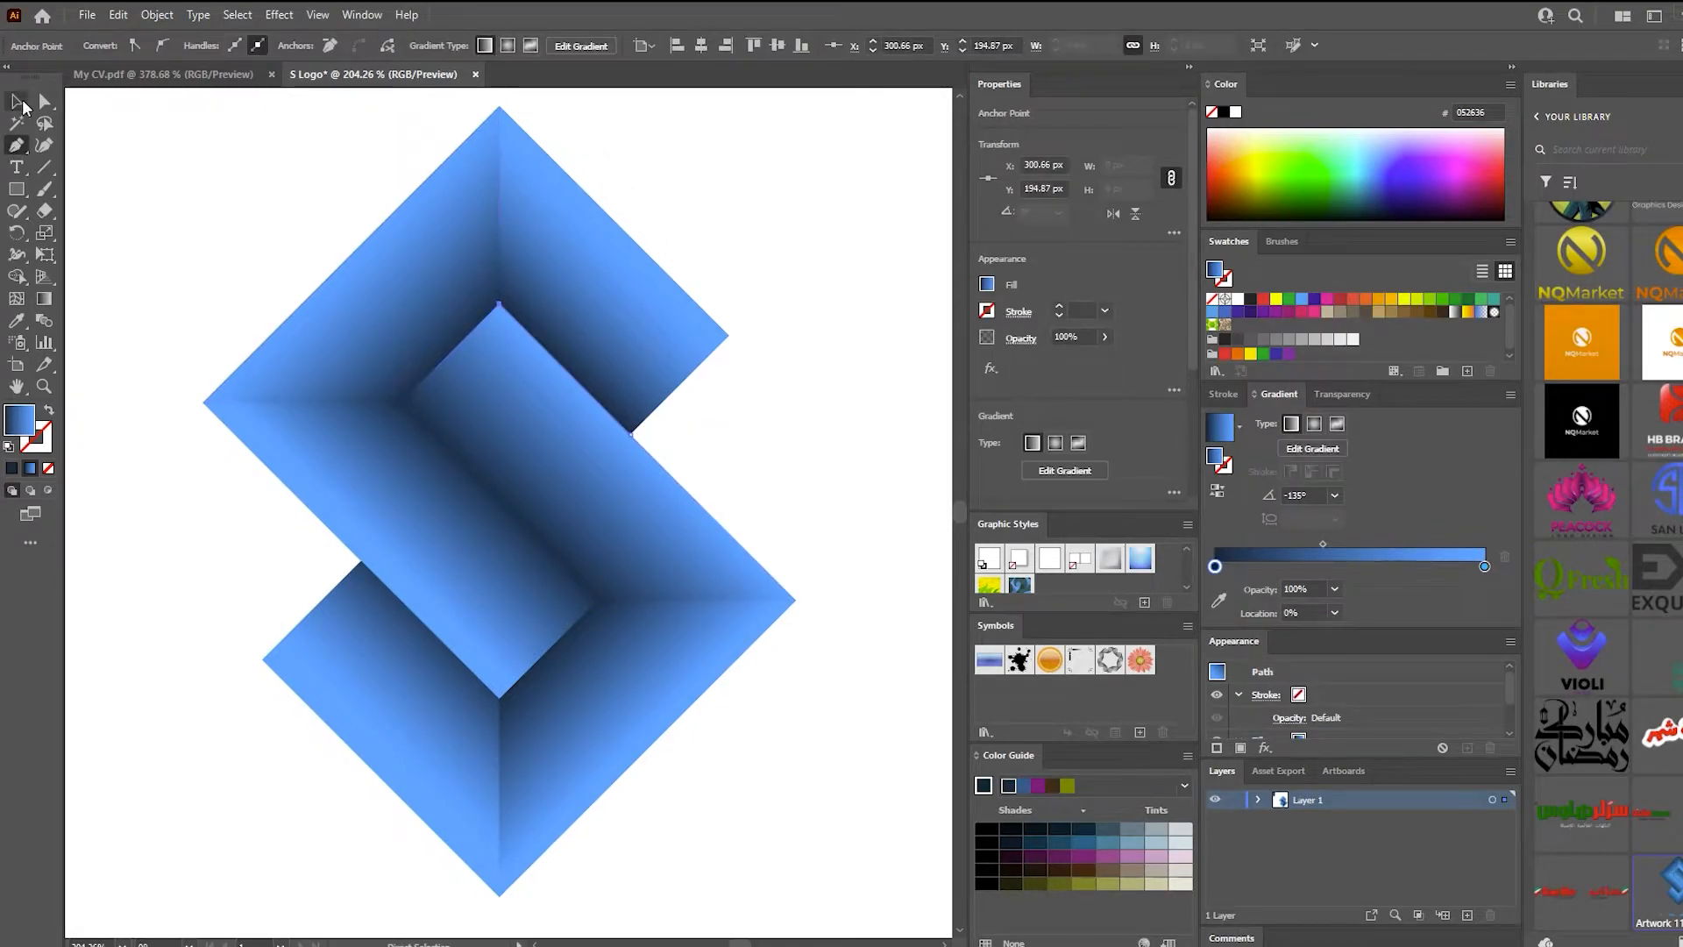
click(46, 470)
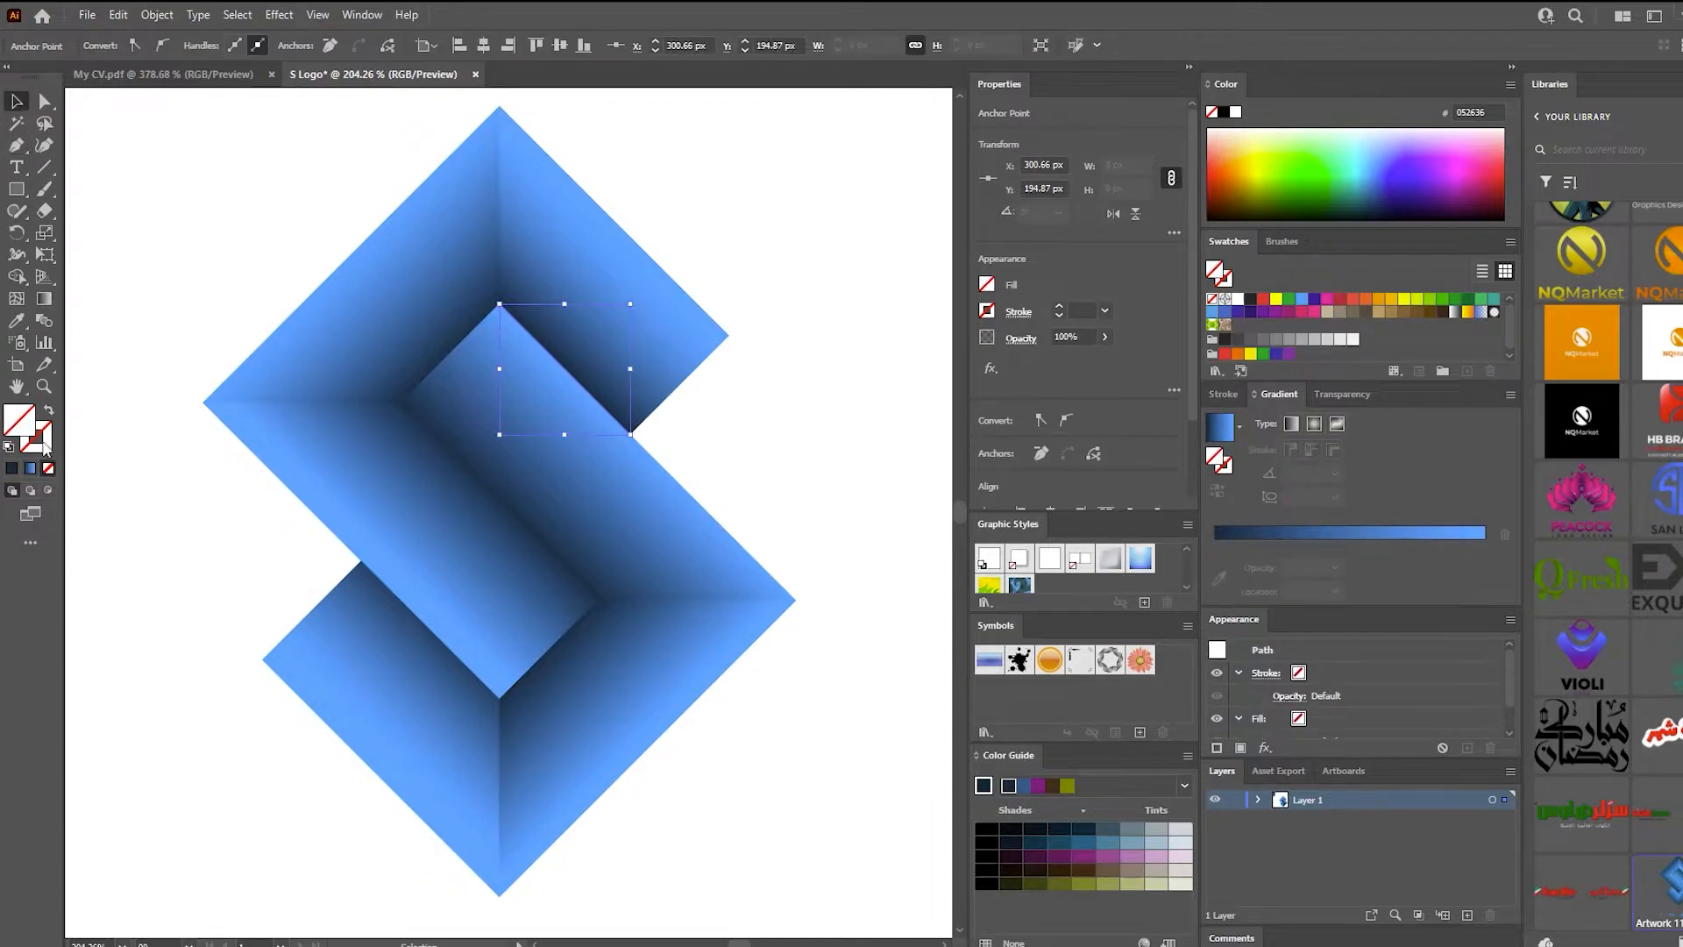
click(178, 249)
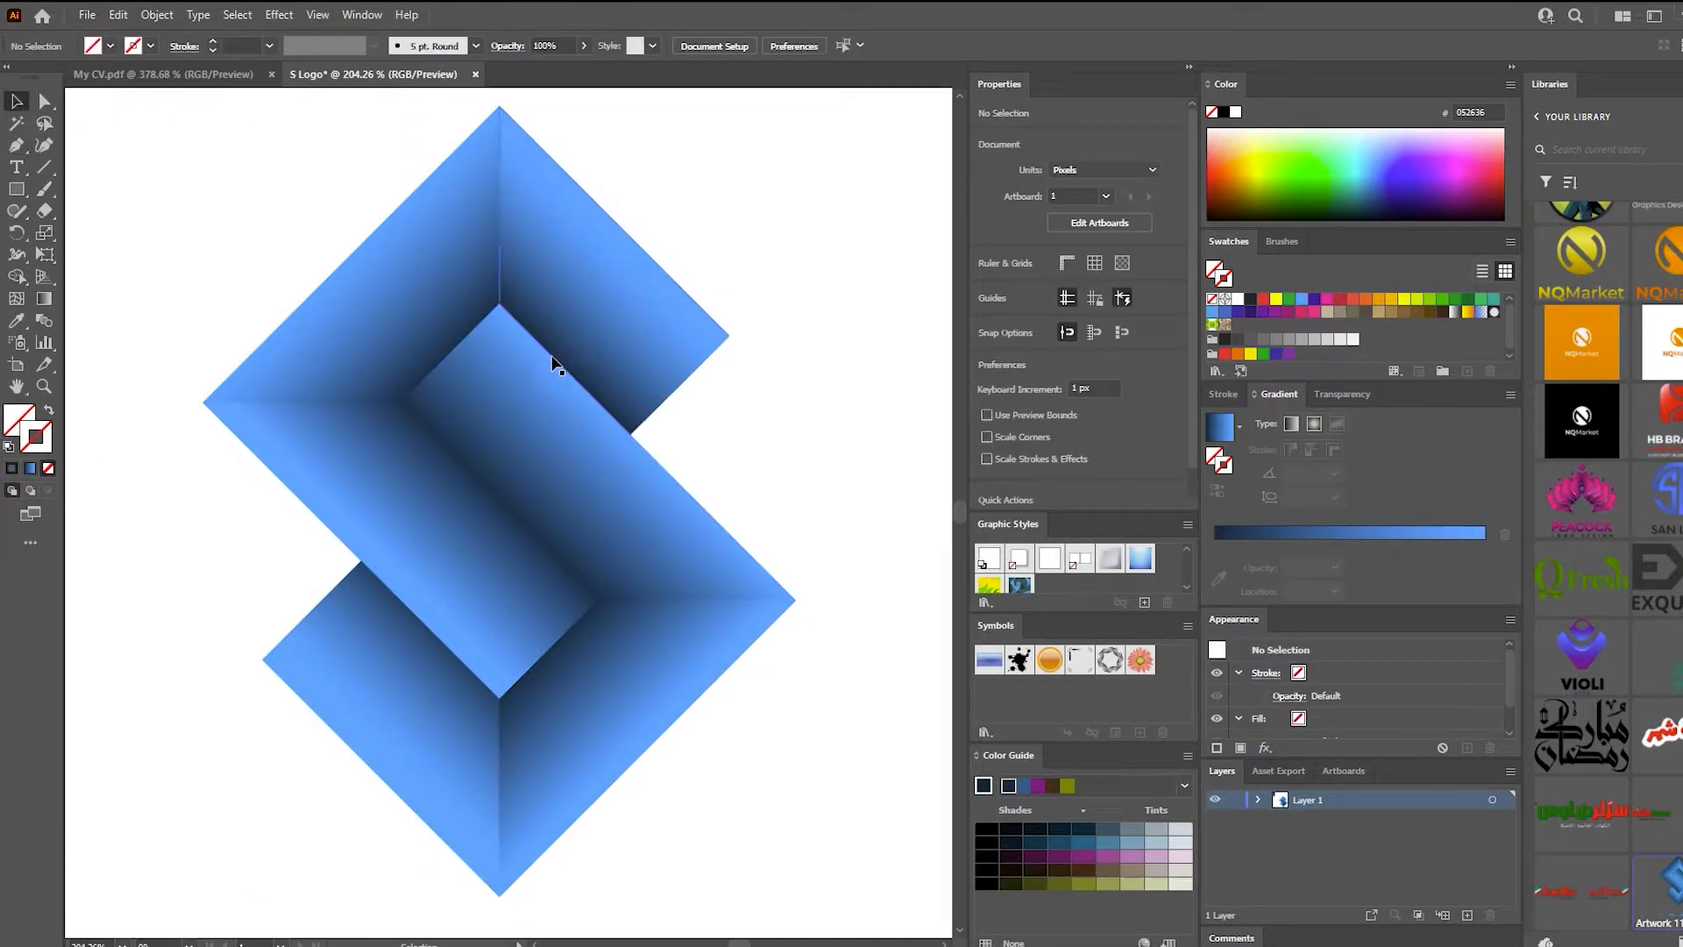
click(557, 362)
click(214, 44)
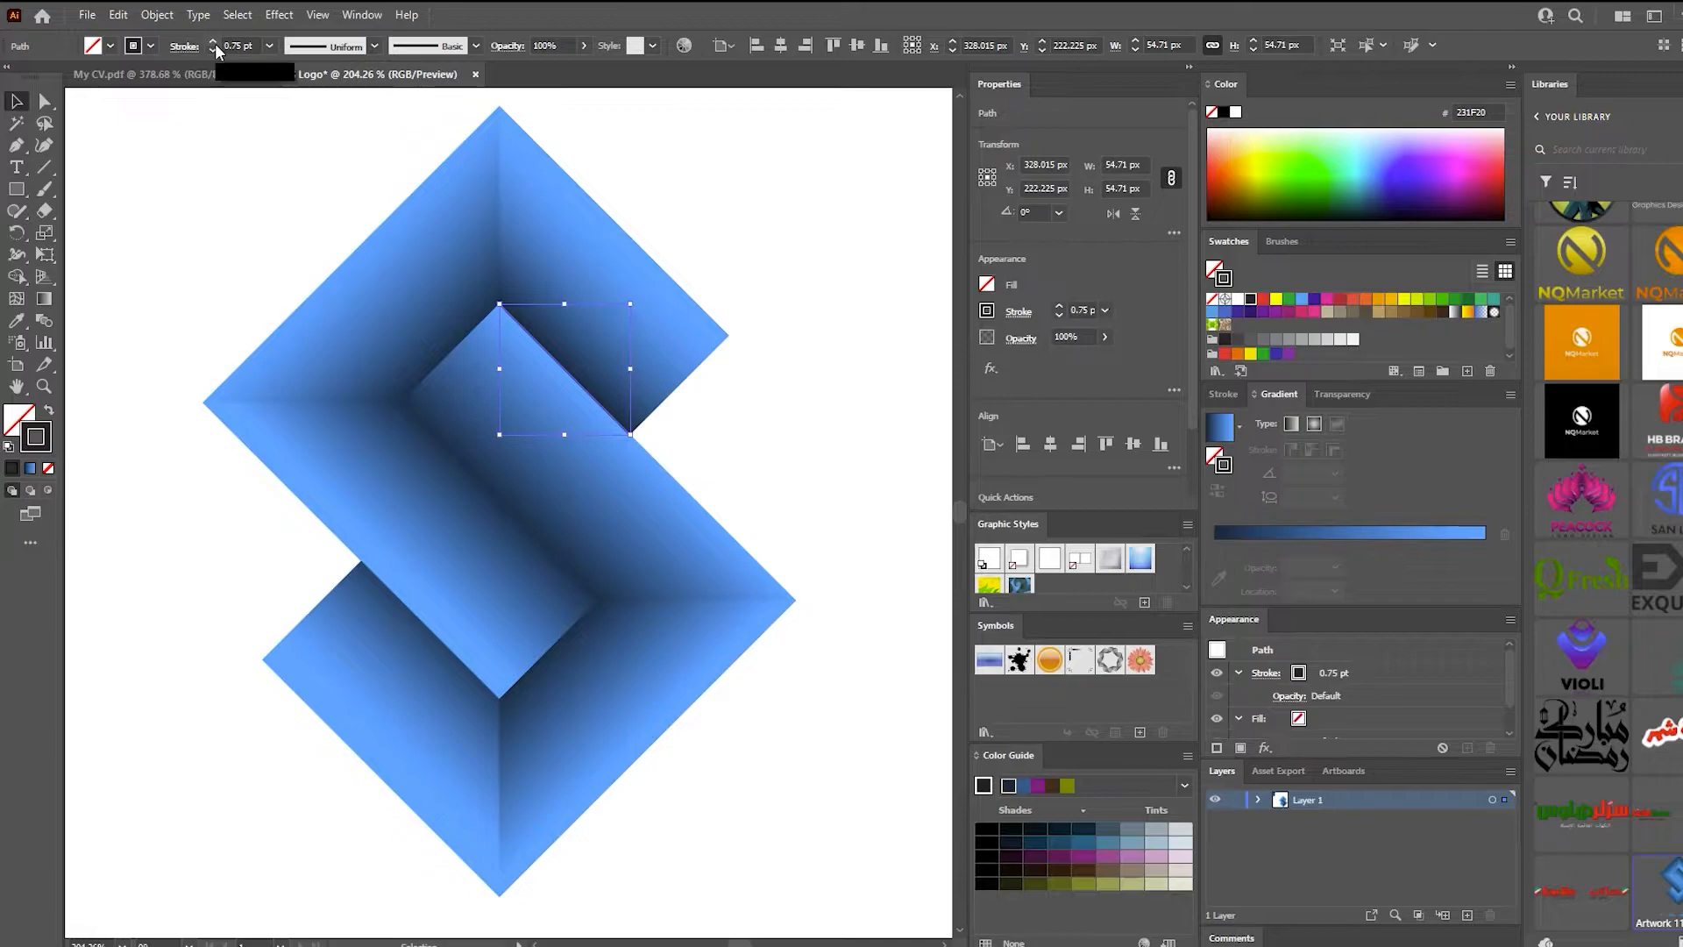
click(214, 44)
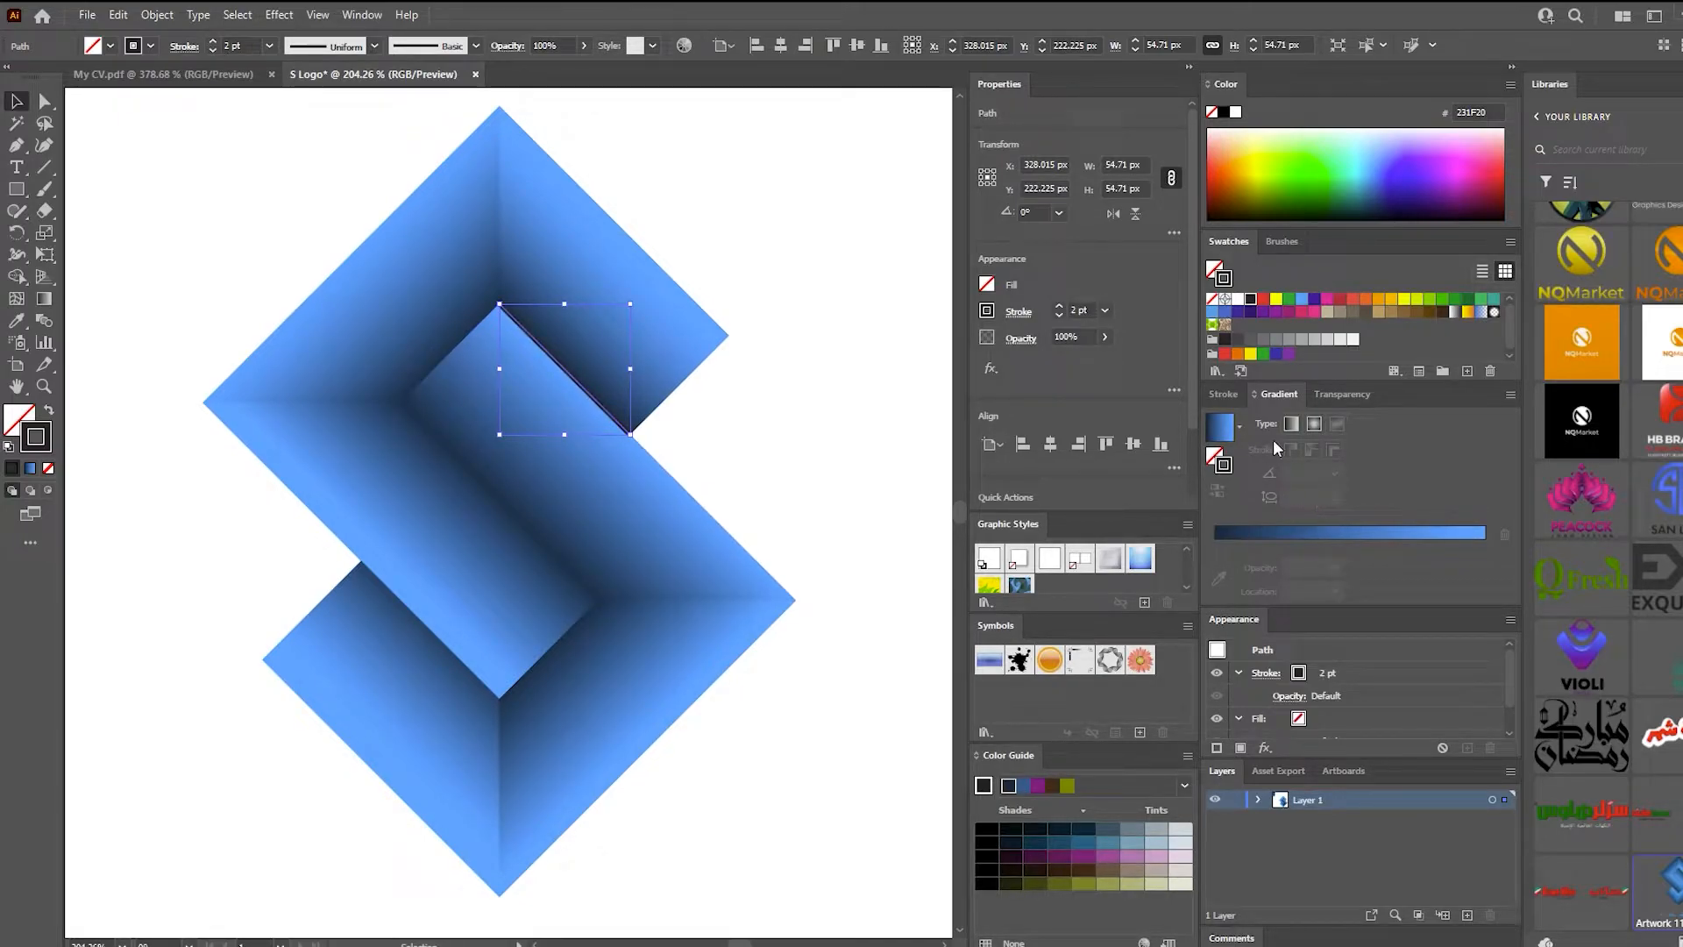
Apply a white-to-black radial gradient to the edge line's stroke and give it a width profile tapered at both ends
click(1289, 396)
click(1238, 427)
click(1144, 474)
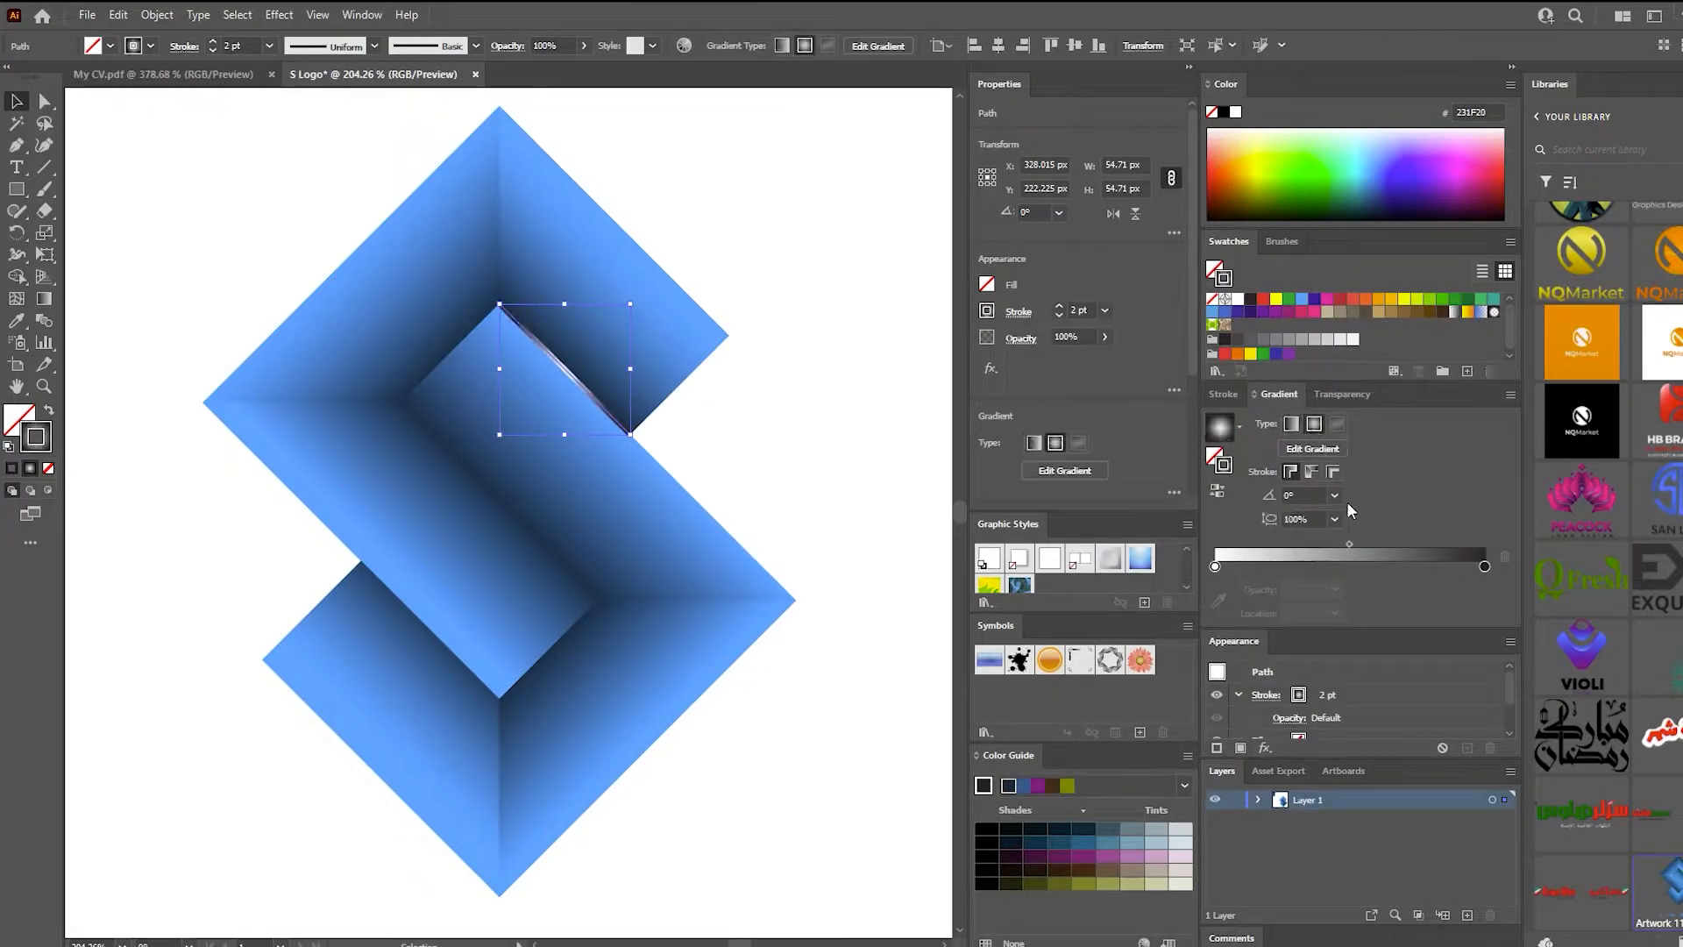
click(367, 46)
click(320, 104)
Set the tapered edge line's blending mode to Color Dodge to form a glowing highlight
click(1342, 394)
click(1265, 427)
click(1267, 549)
click(891, 424)
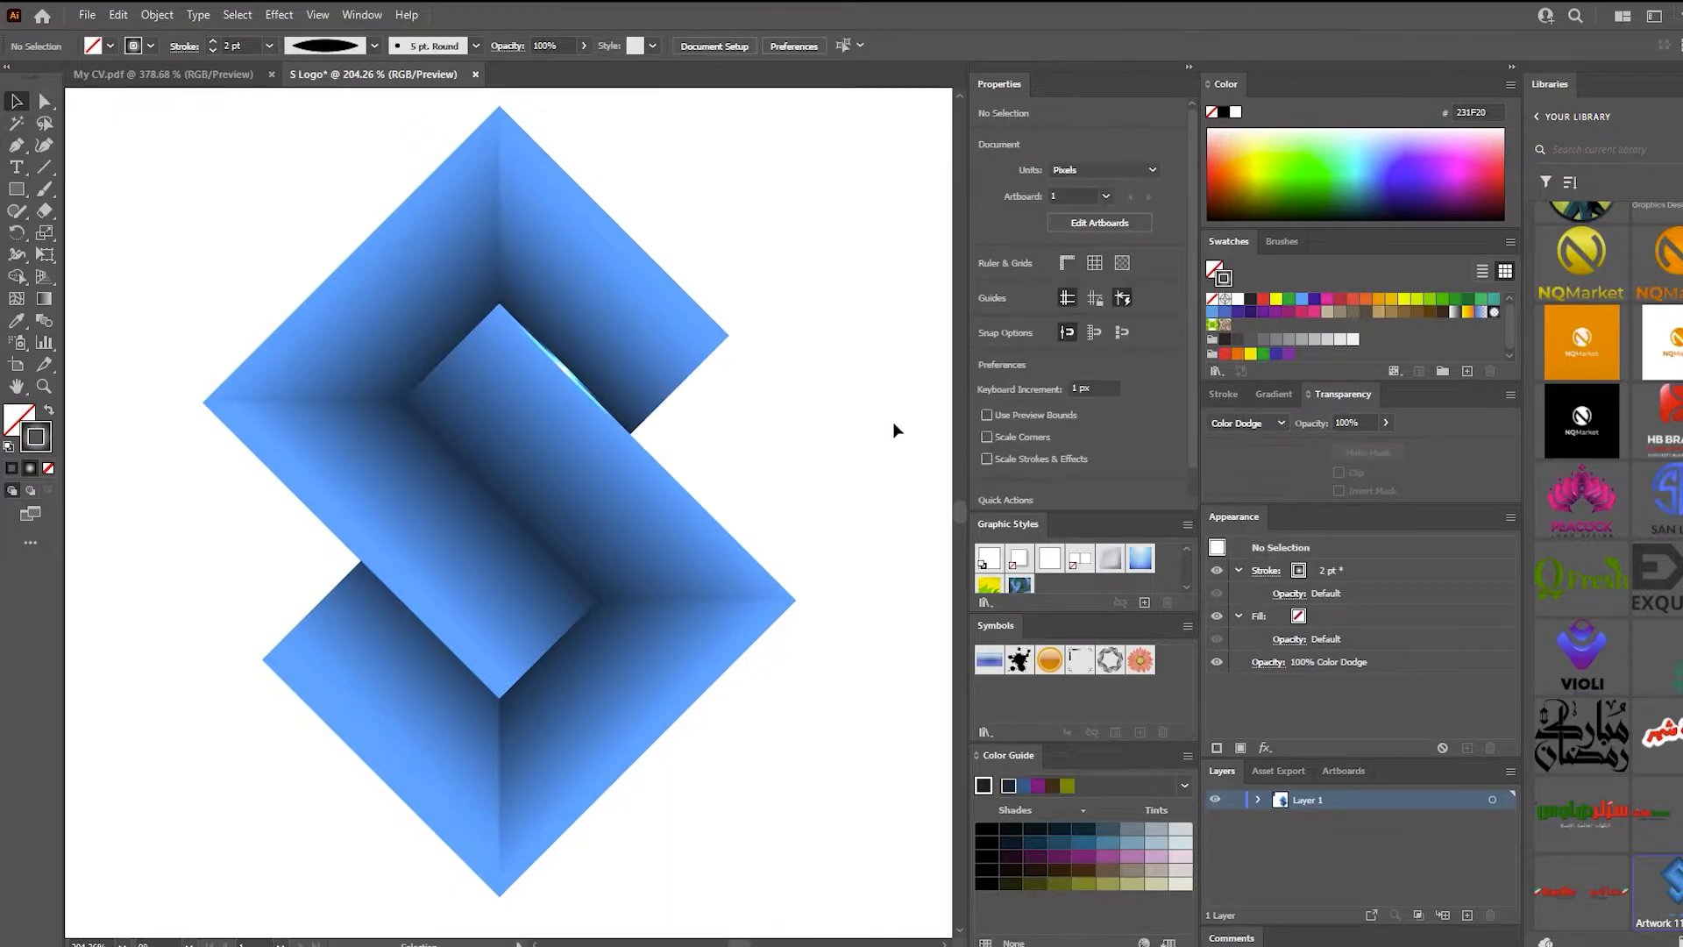
mouse_move(570, 368)
mouse_down()
mouse_move(499, 506)
mouse_move(499, 484)
mouse_up()
key(ctrl+z)
click(787, 346)
Draw a Pen line along the central fold from the left inner corner to the lower-right inner corner with a 3 pt stroke
key(p)
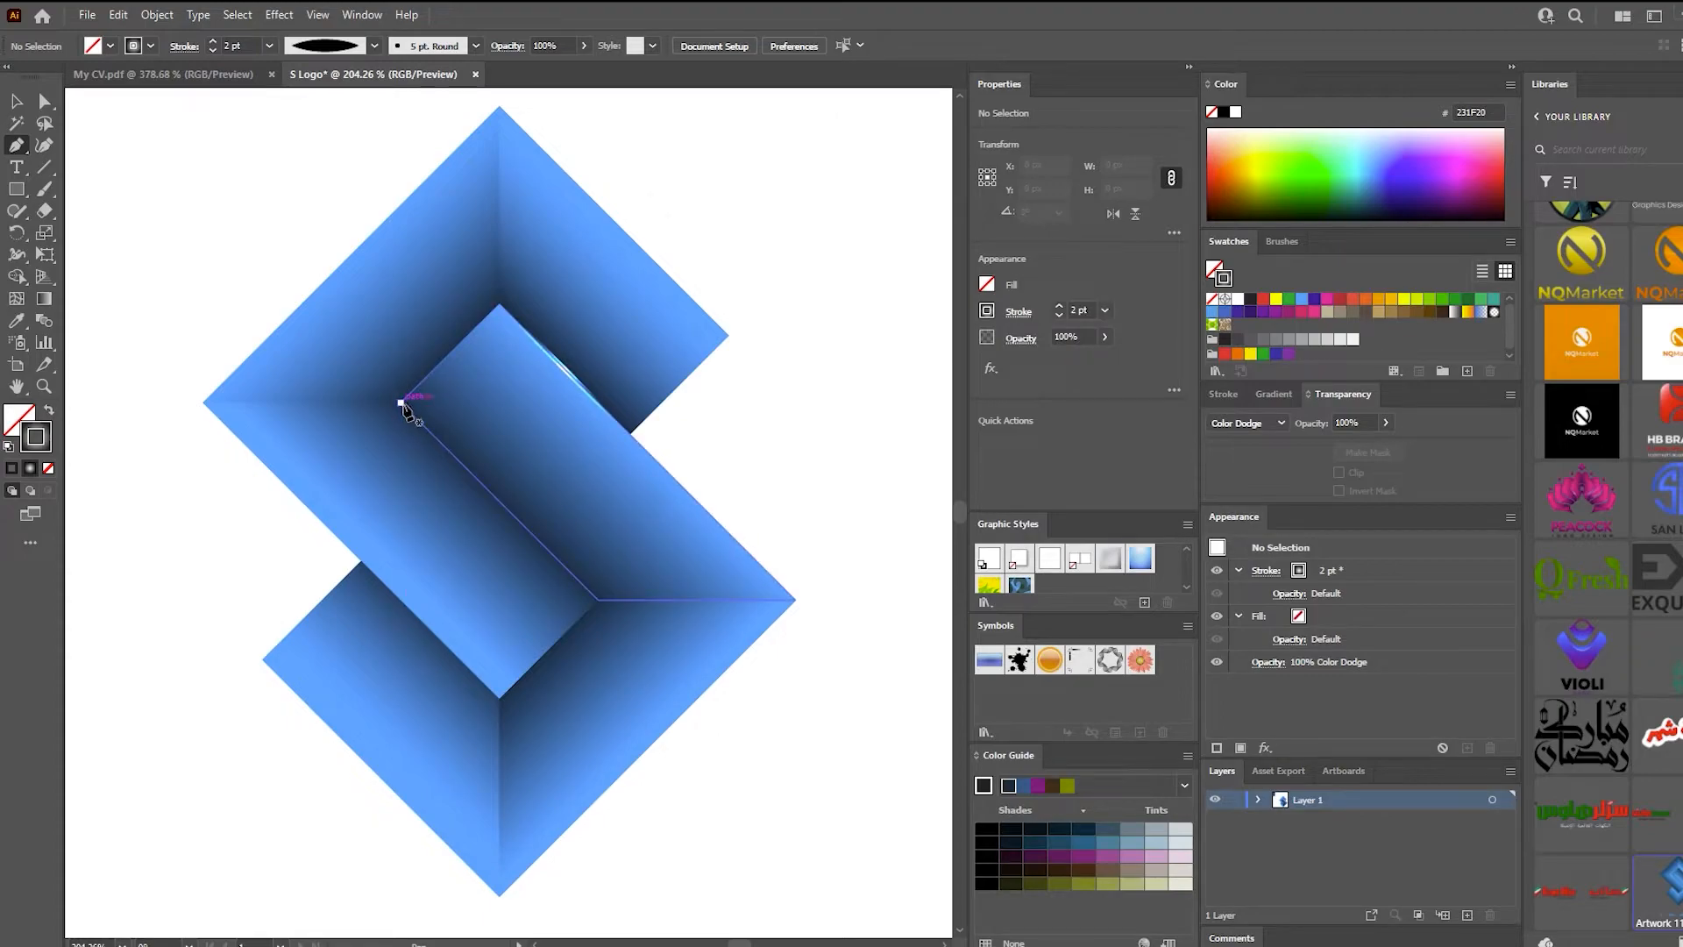
click(402, 403)
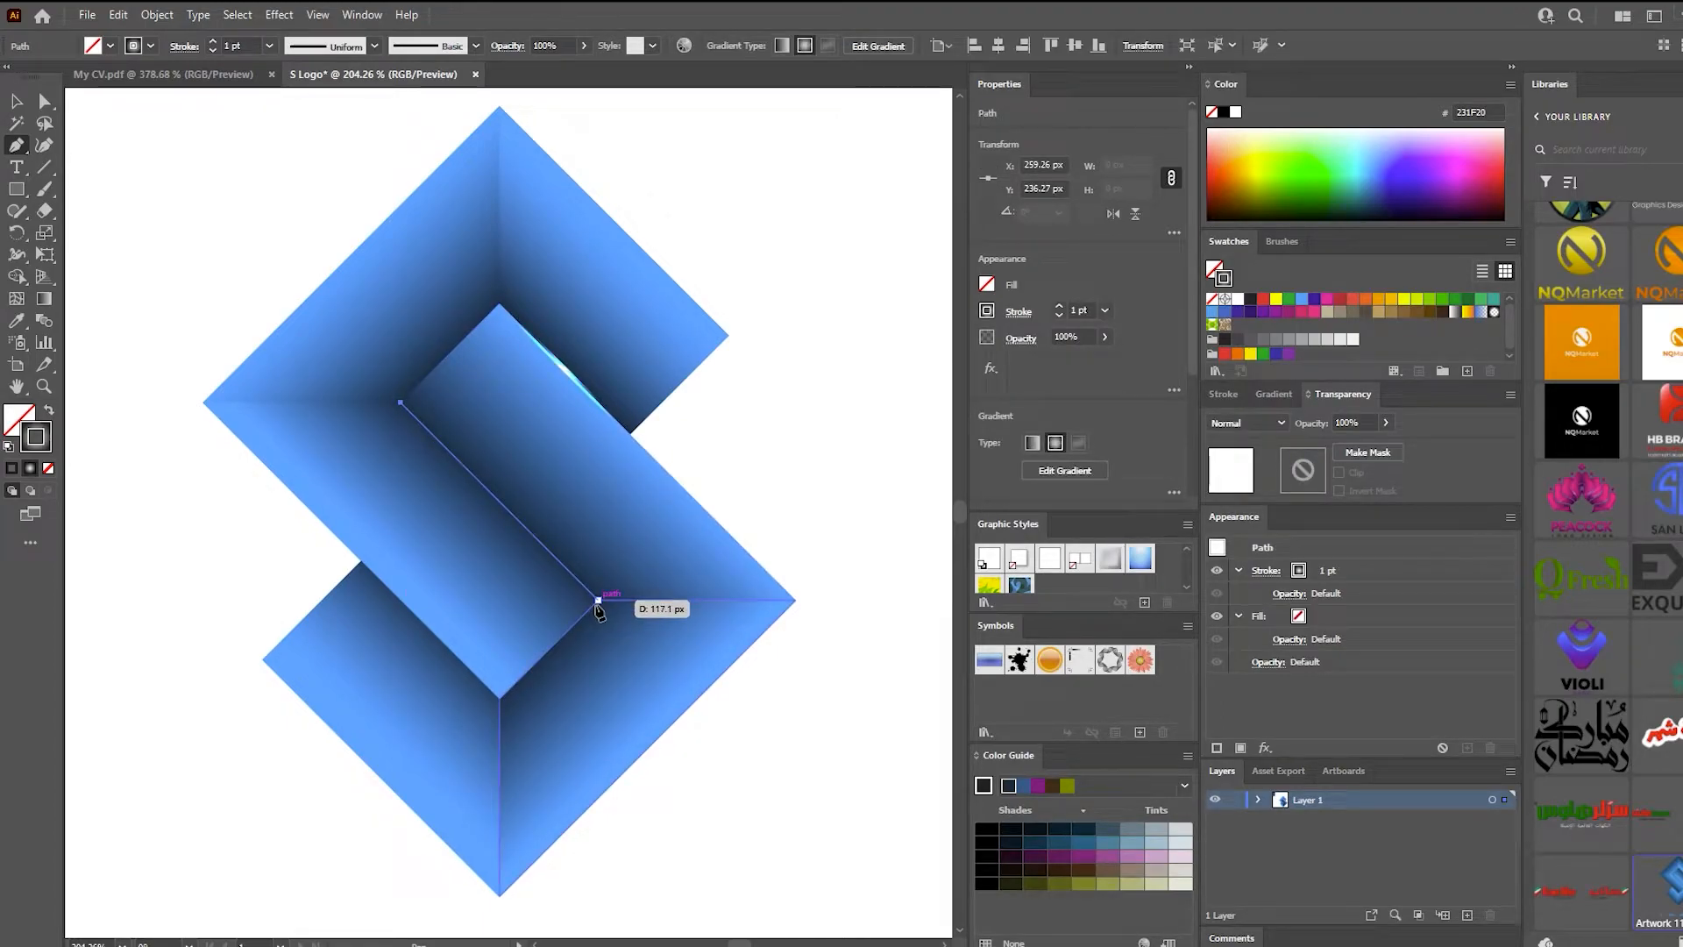
click(597, 602)
key(v)
click(184, 214)
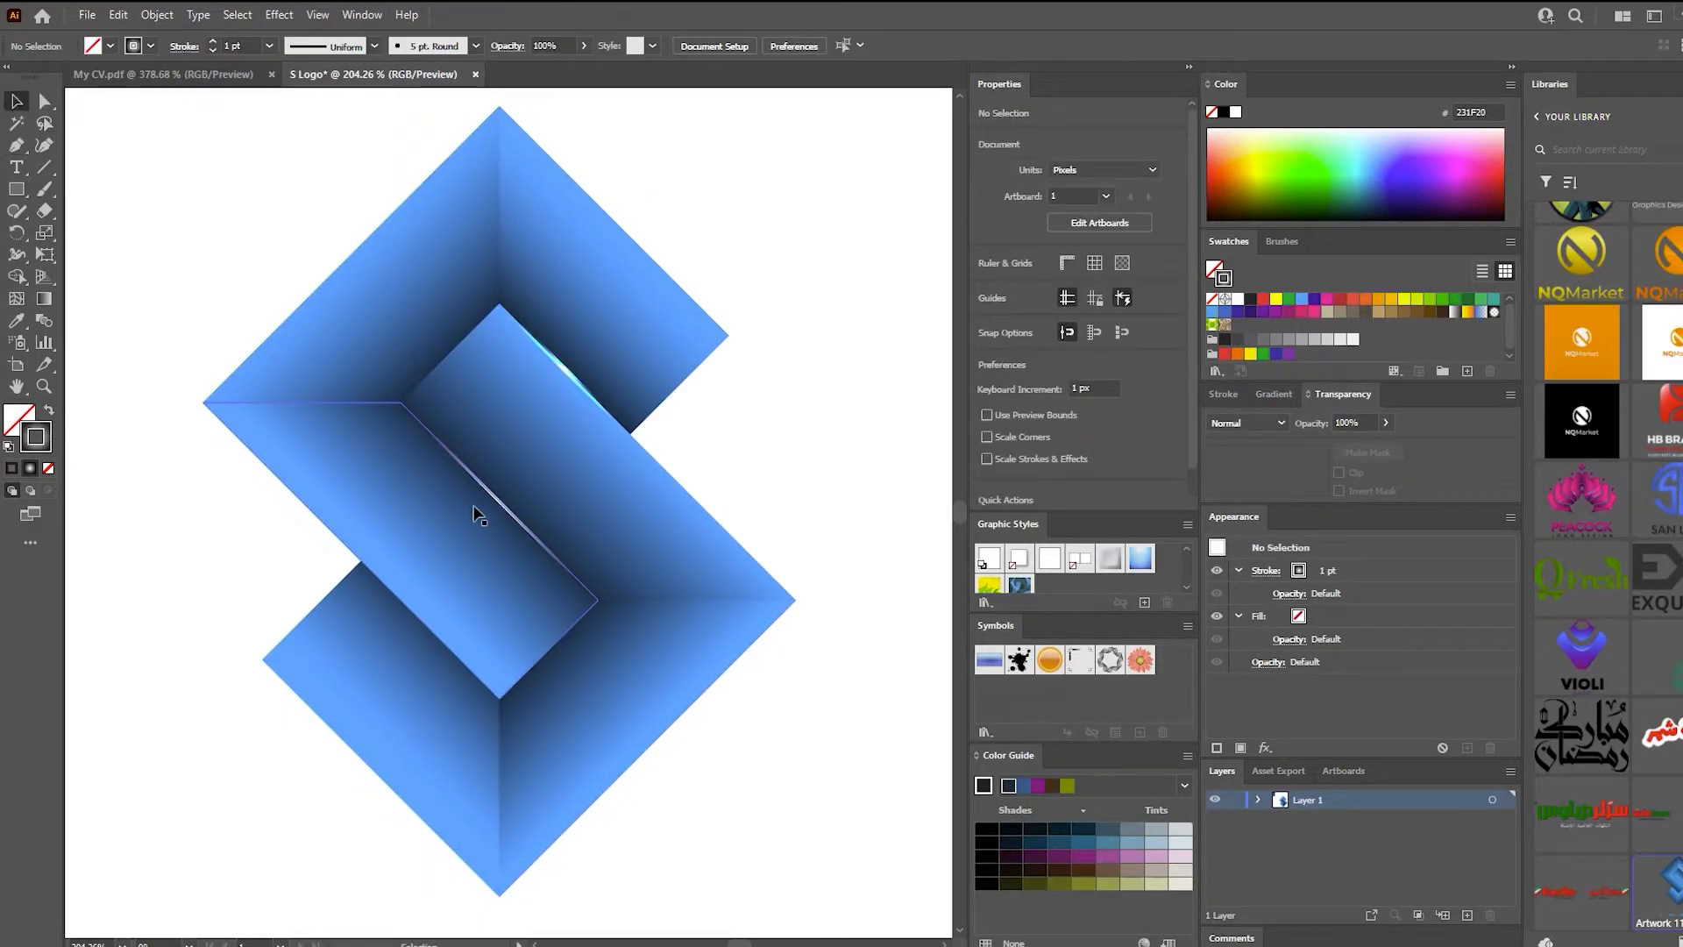
click(508, 510)
click(214, 42)
click(215, 41)
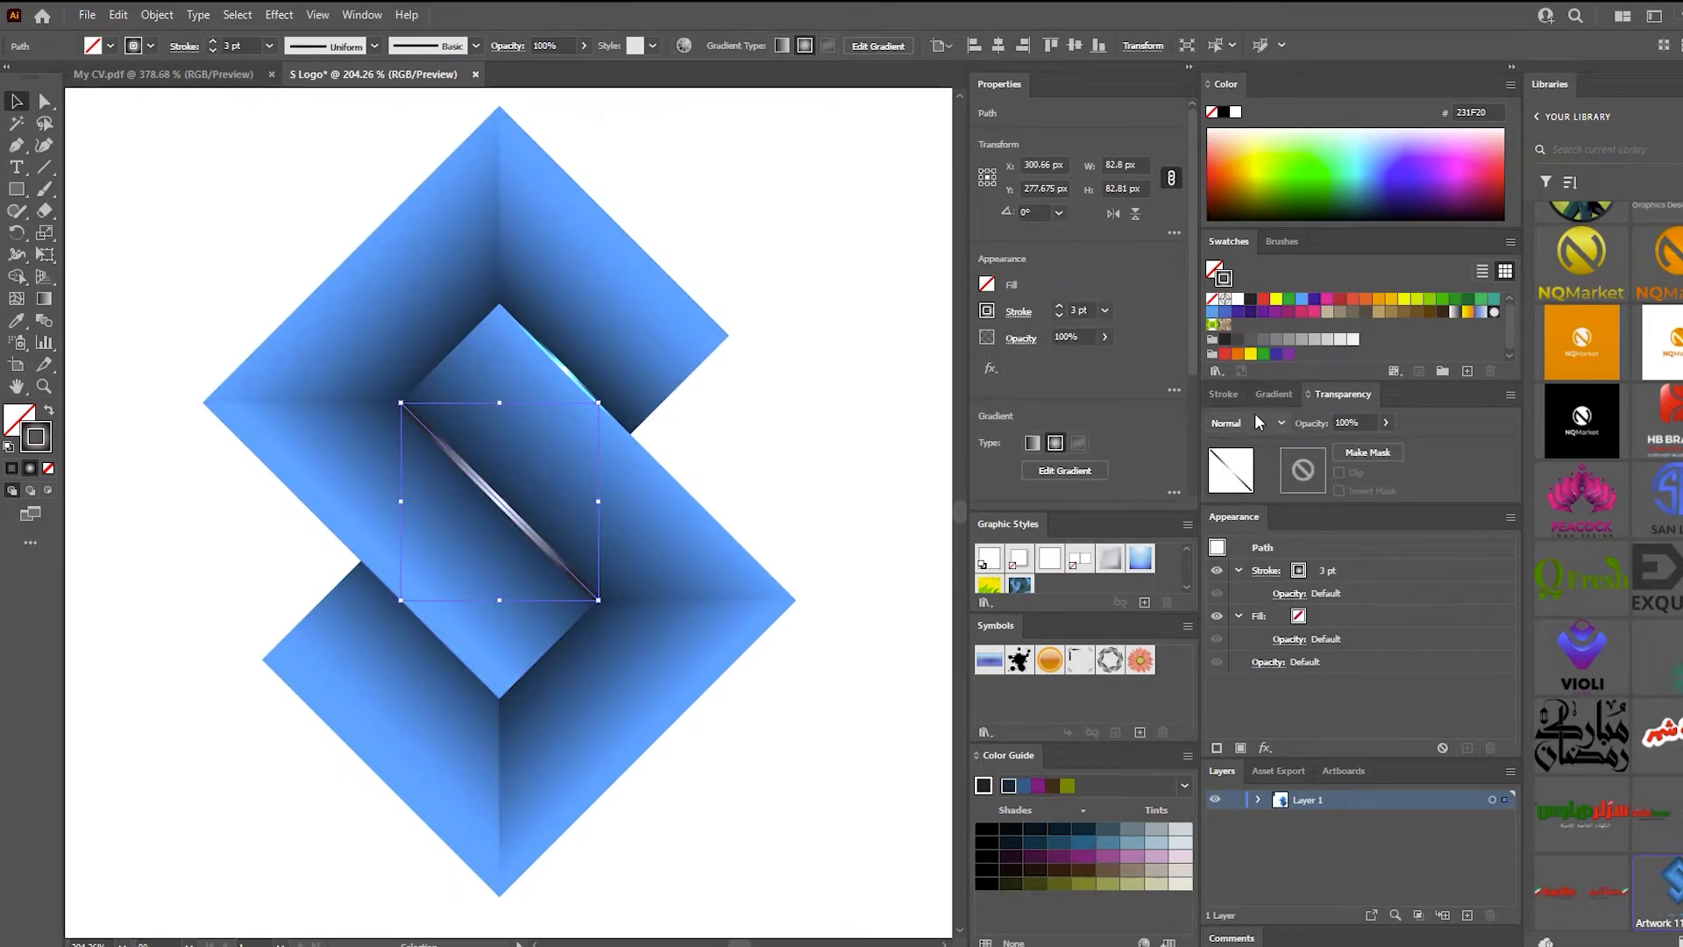
Set the central fold line's blending mode to Color Dodge
click(1275, 393)
click(1339, 394)
click(1245, 427)
click(1236, 571)
click(913, 451)
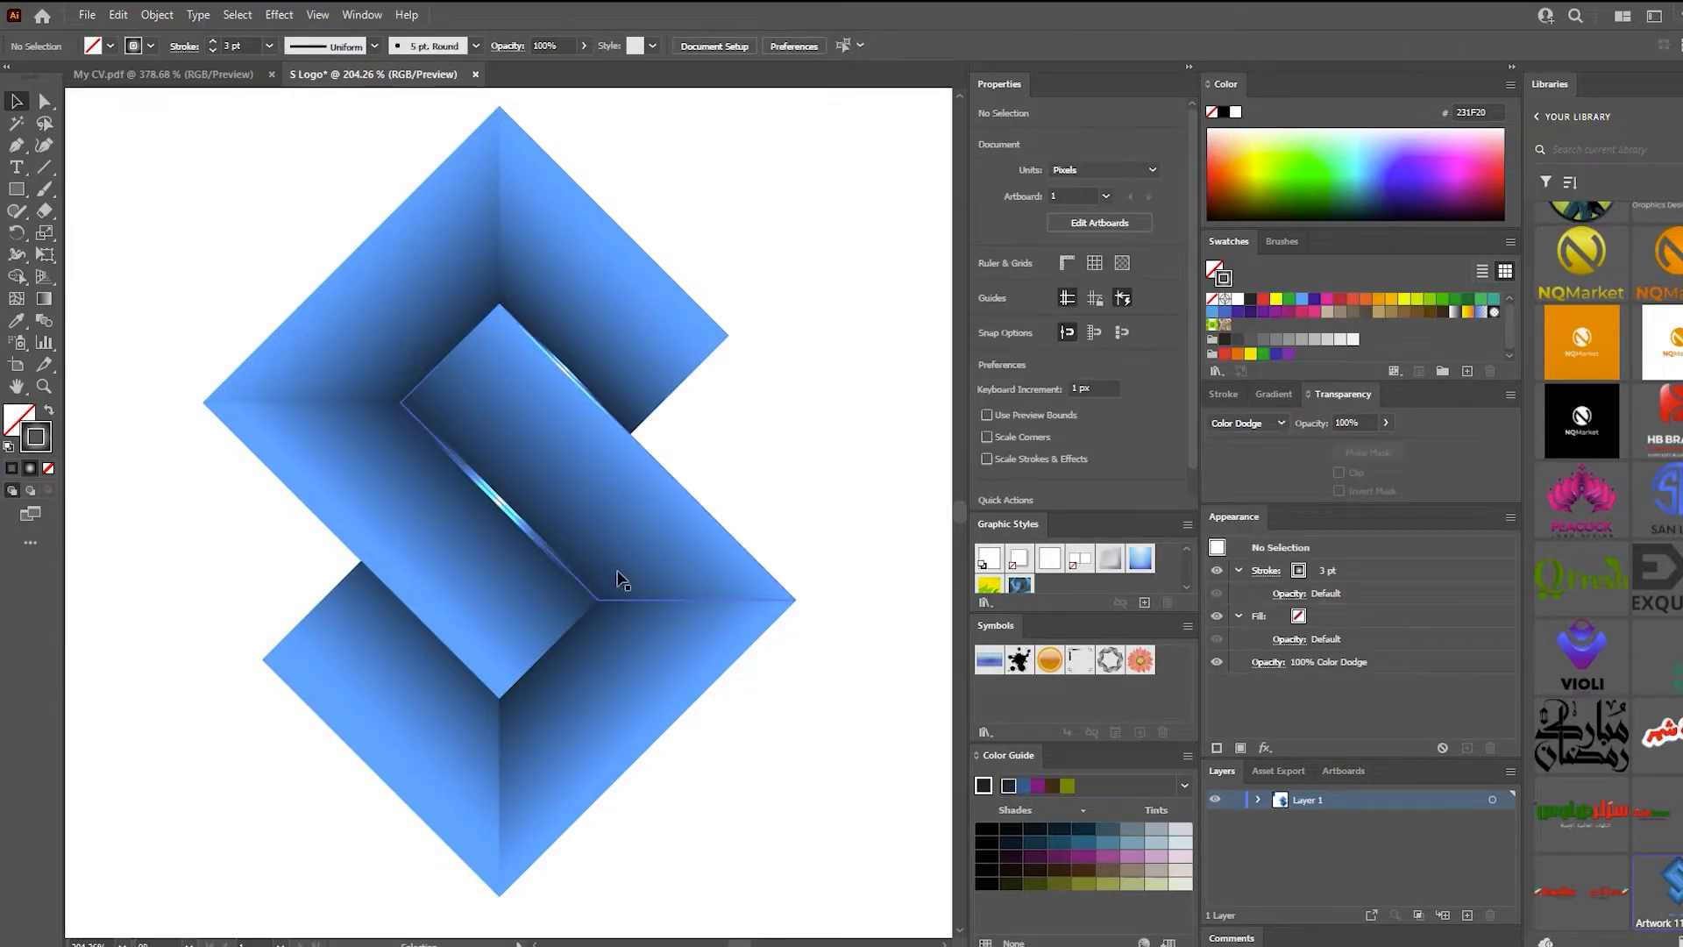
Draw a Pen line along the diagonal band's lower-left edge, from the left notch to the band's bottom corner
click(16, 146)
click(360, 560)
click(499, 696)
click(16, 101)
click(439, 642)
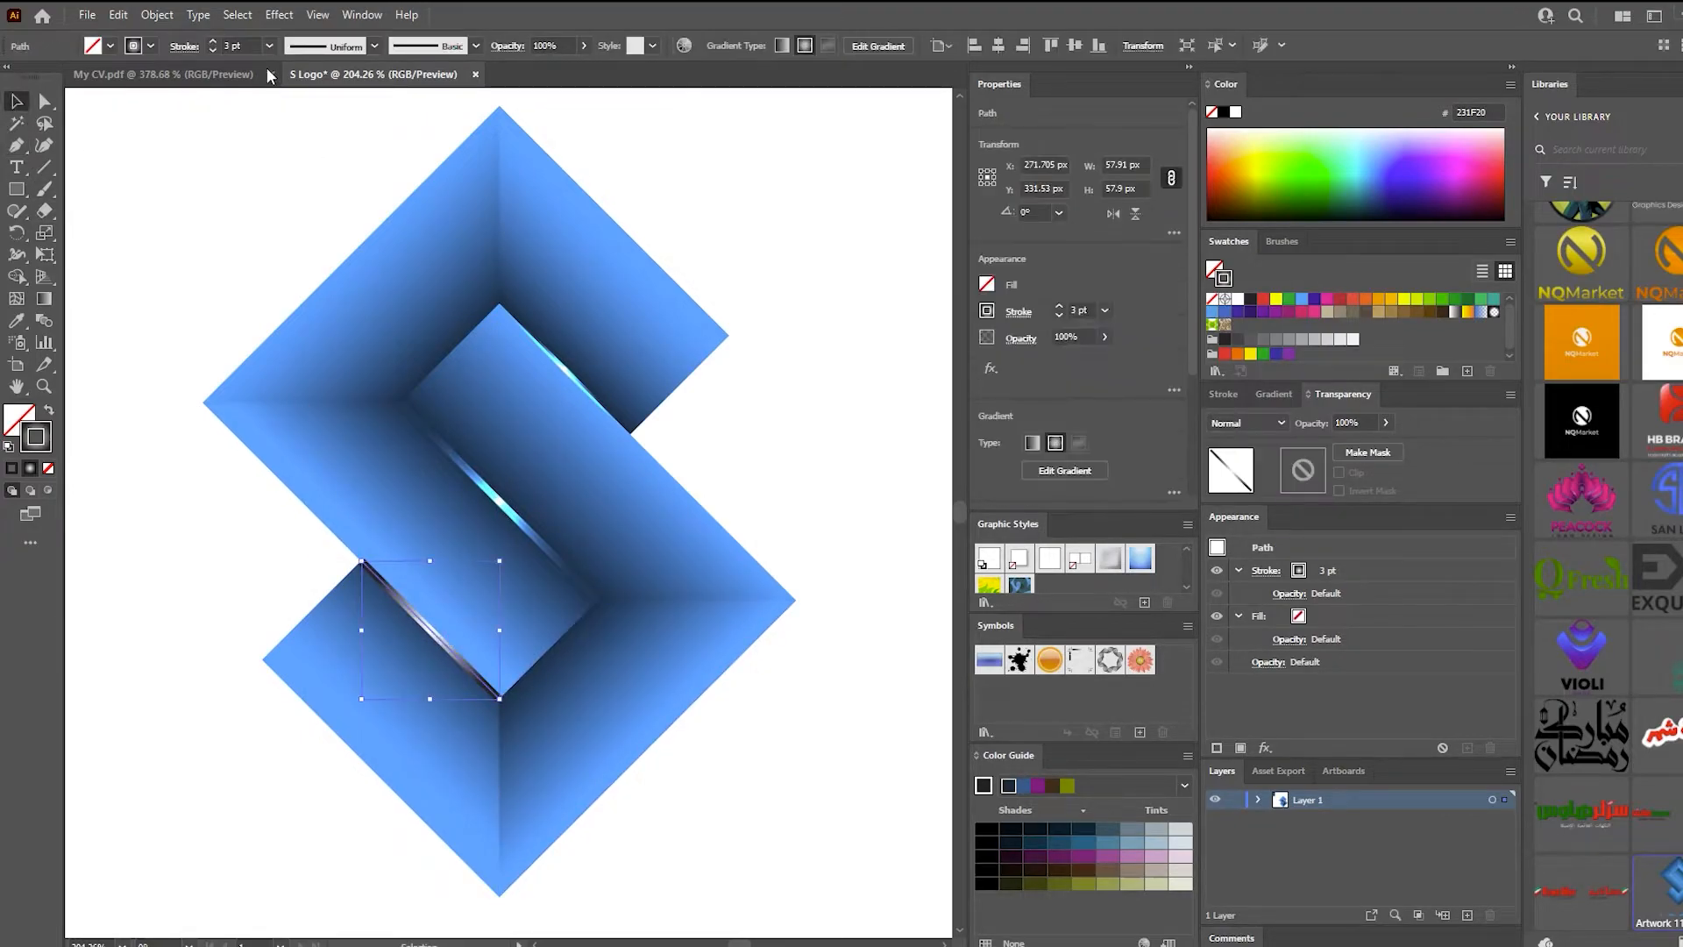
Give the lower-left edge line a 2 pt stroke and a width profile tapered at both ends
click(213, 50)
click(374, 45)
click(316, 104)
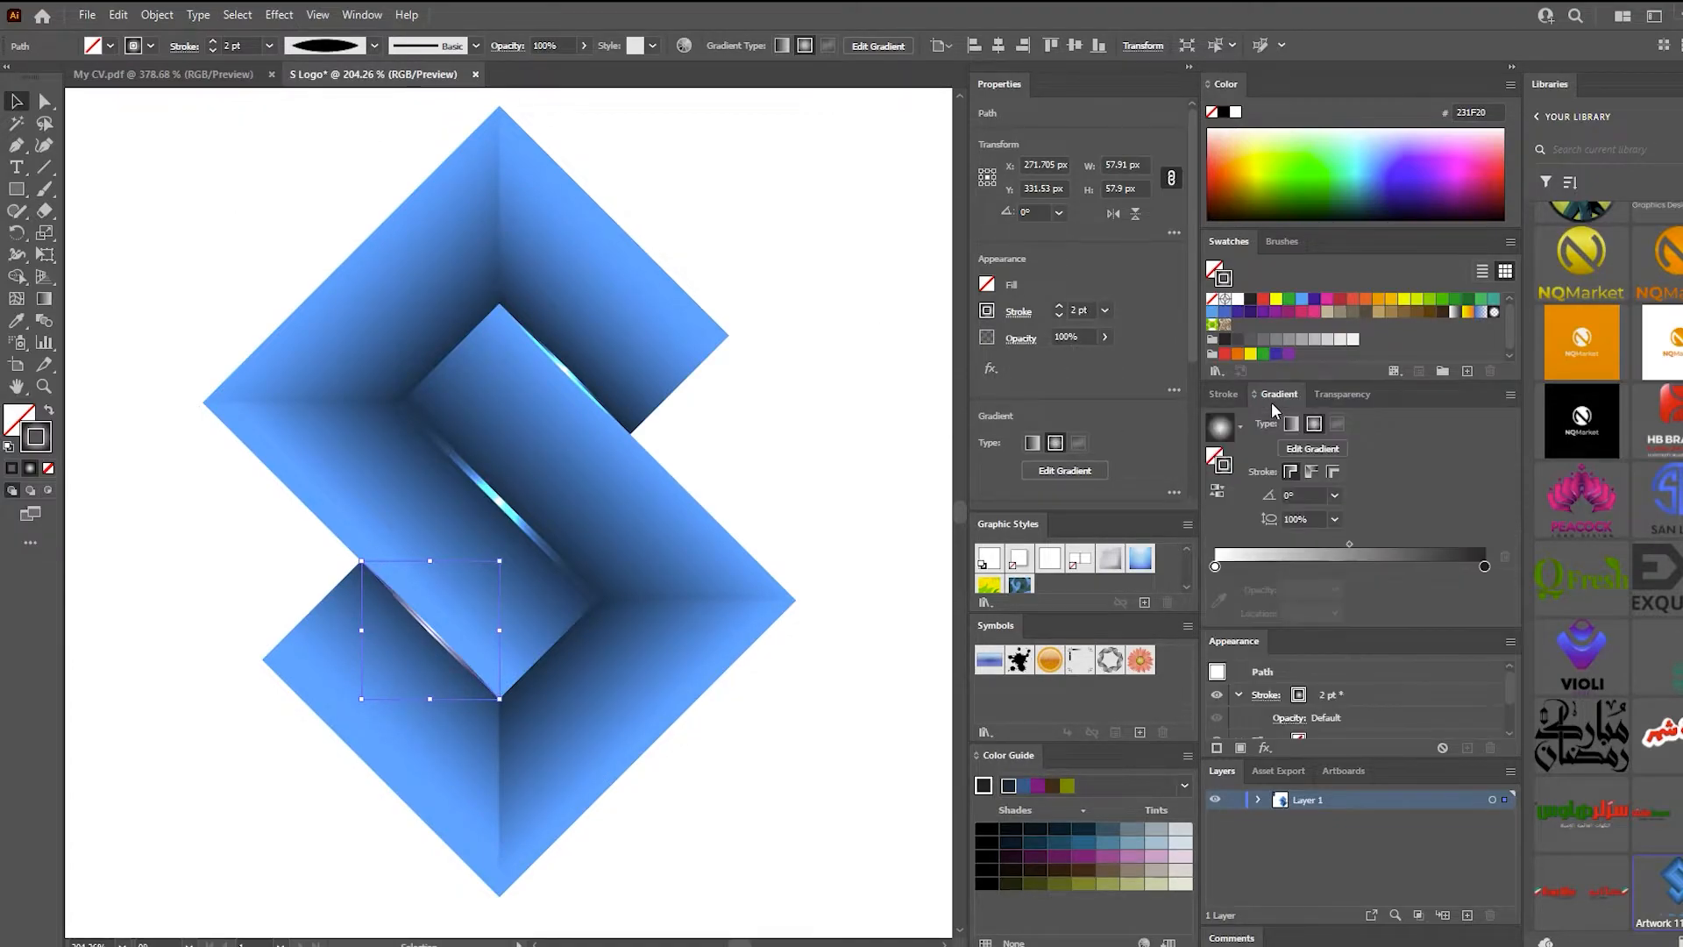
Set the lower-left edge line's blending mode to Color Dodge and deselect it
click(1250, 425)
click(1236, 568)
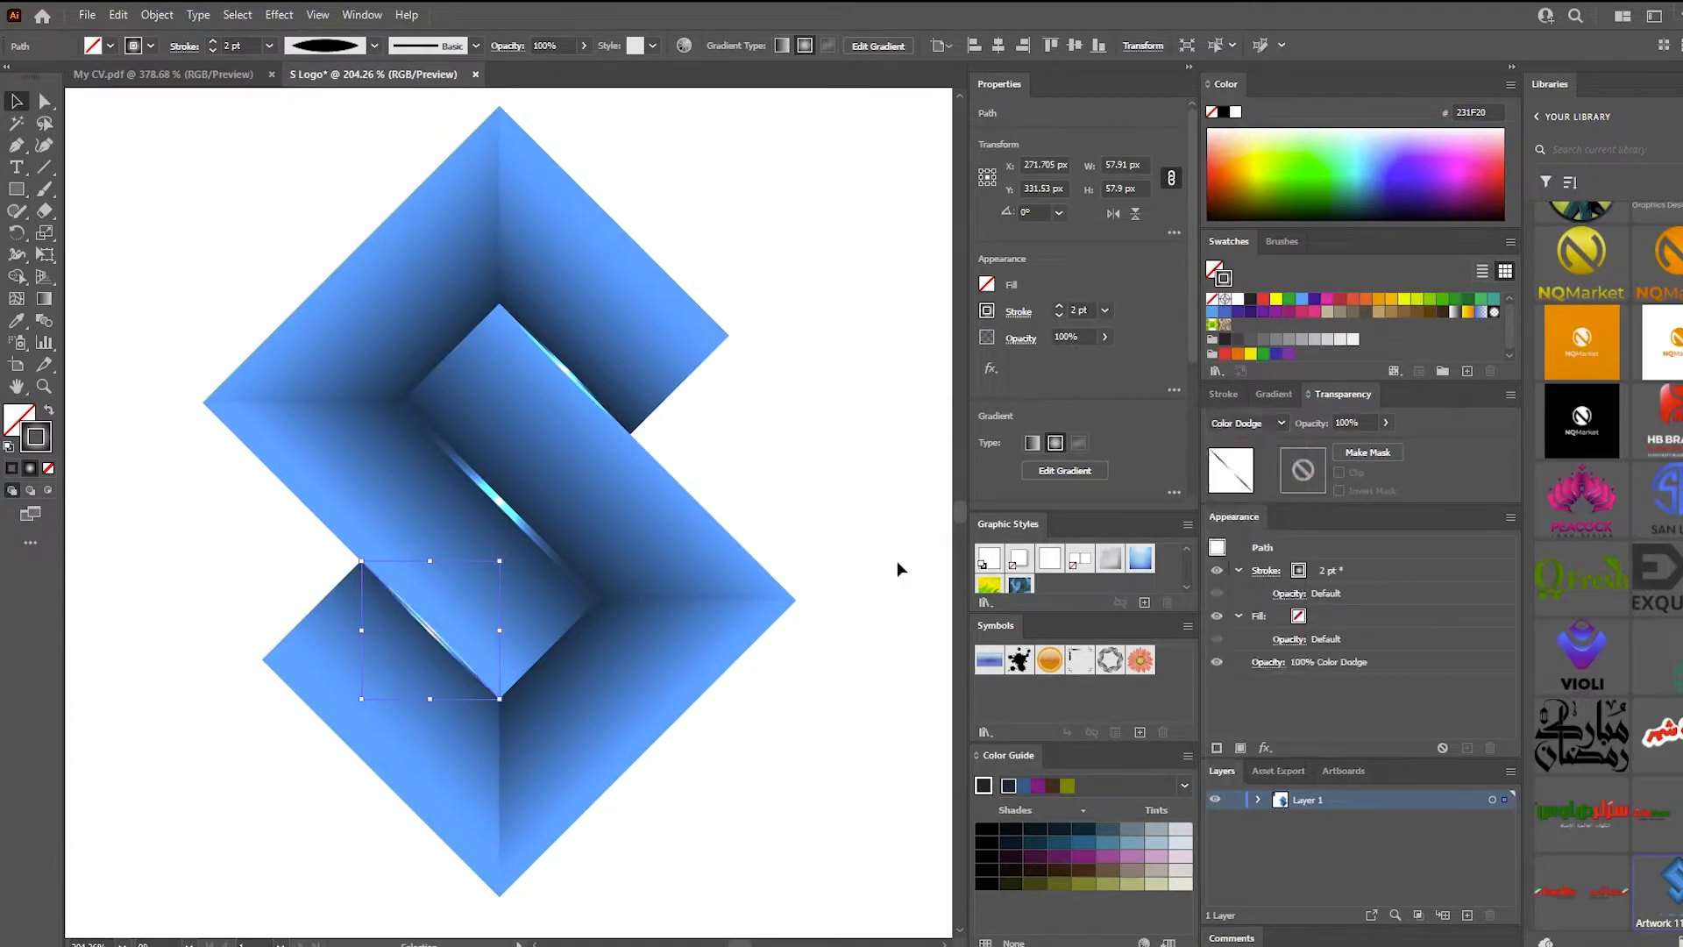
click(888, 447)
Delete the linear-gradient sample square near the artboard's upper-left corner
click(44, 386)
alt+click(553, 431)
mouse_move(554, 430)
mouse_down()
mouse_move(459, 433)
mouse_move(539, 451)
mouse_up()
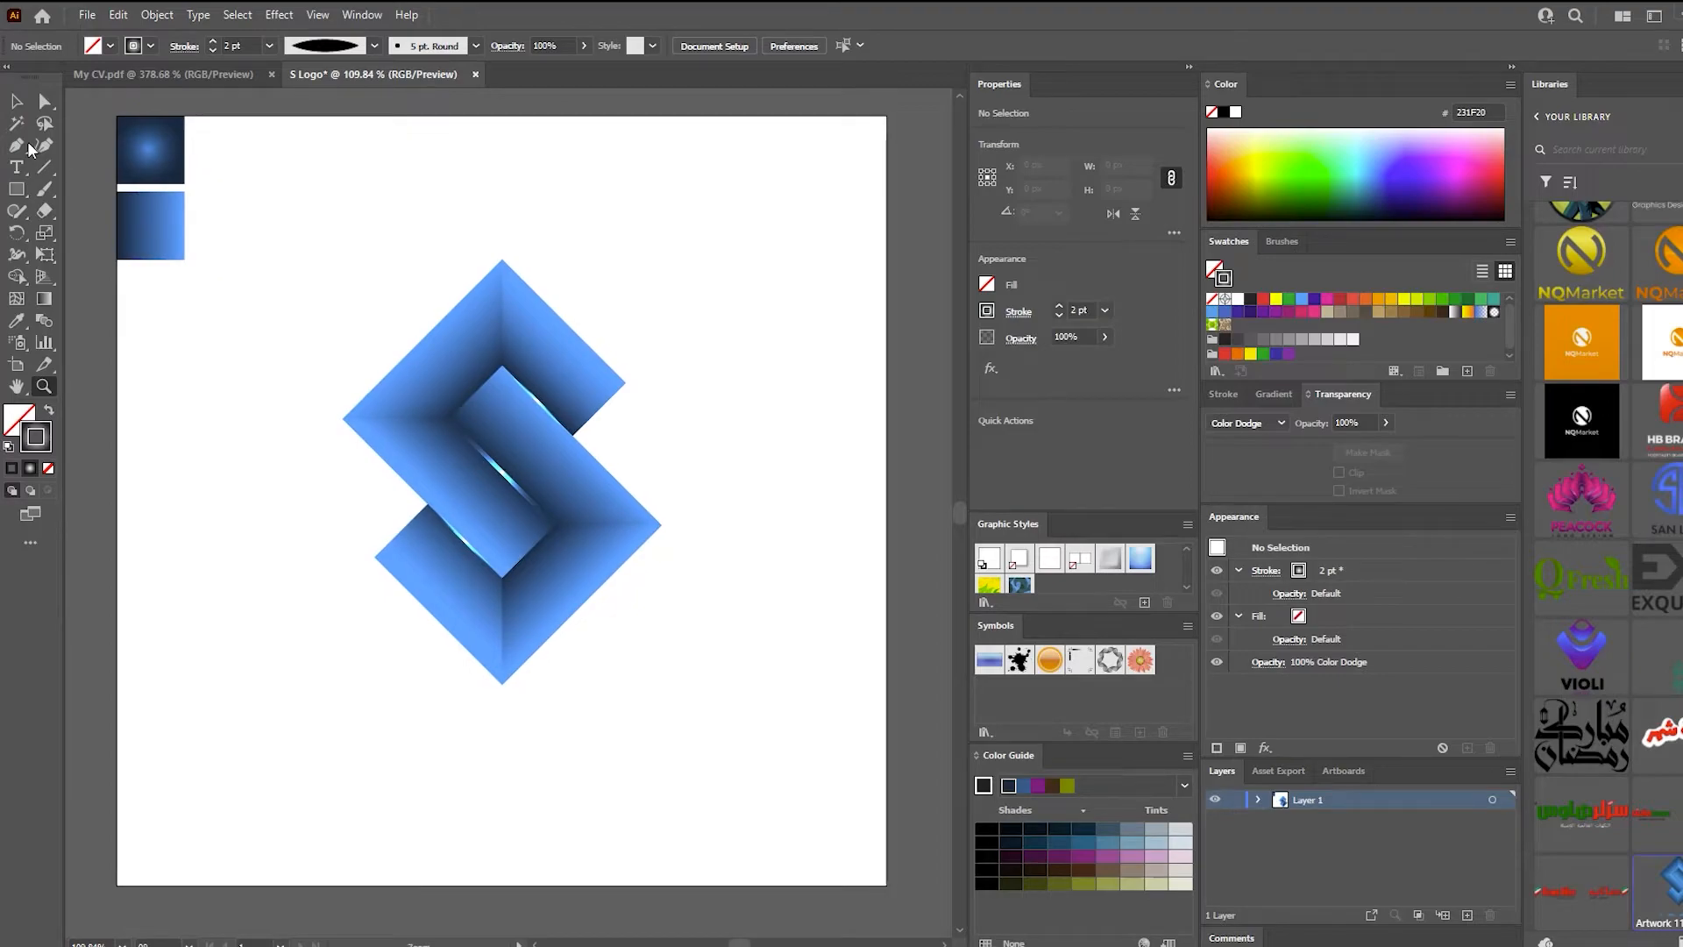
key(v)
click(143, 254)
key(Delete)
Enlarge the radial-gradient sample square to 600 × 600 px so it covers the whole artboard as a background
click(170, 171)
drag(185, 184, 885, 884)
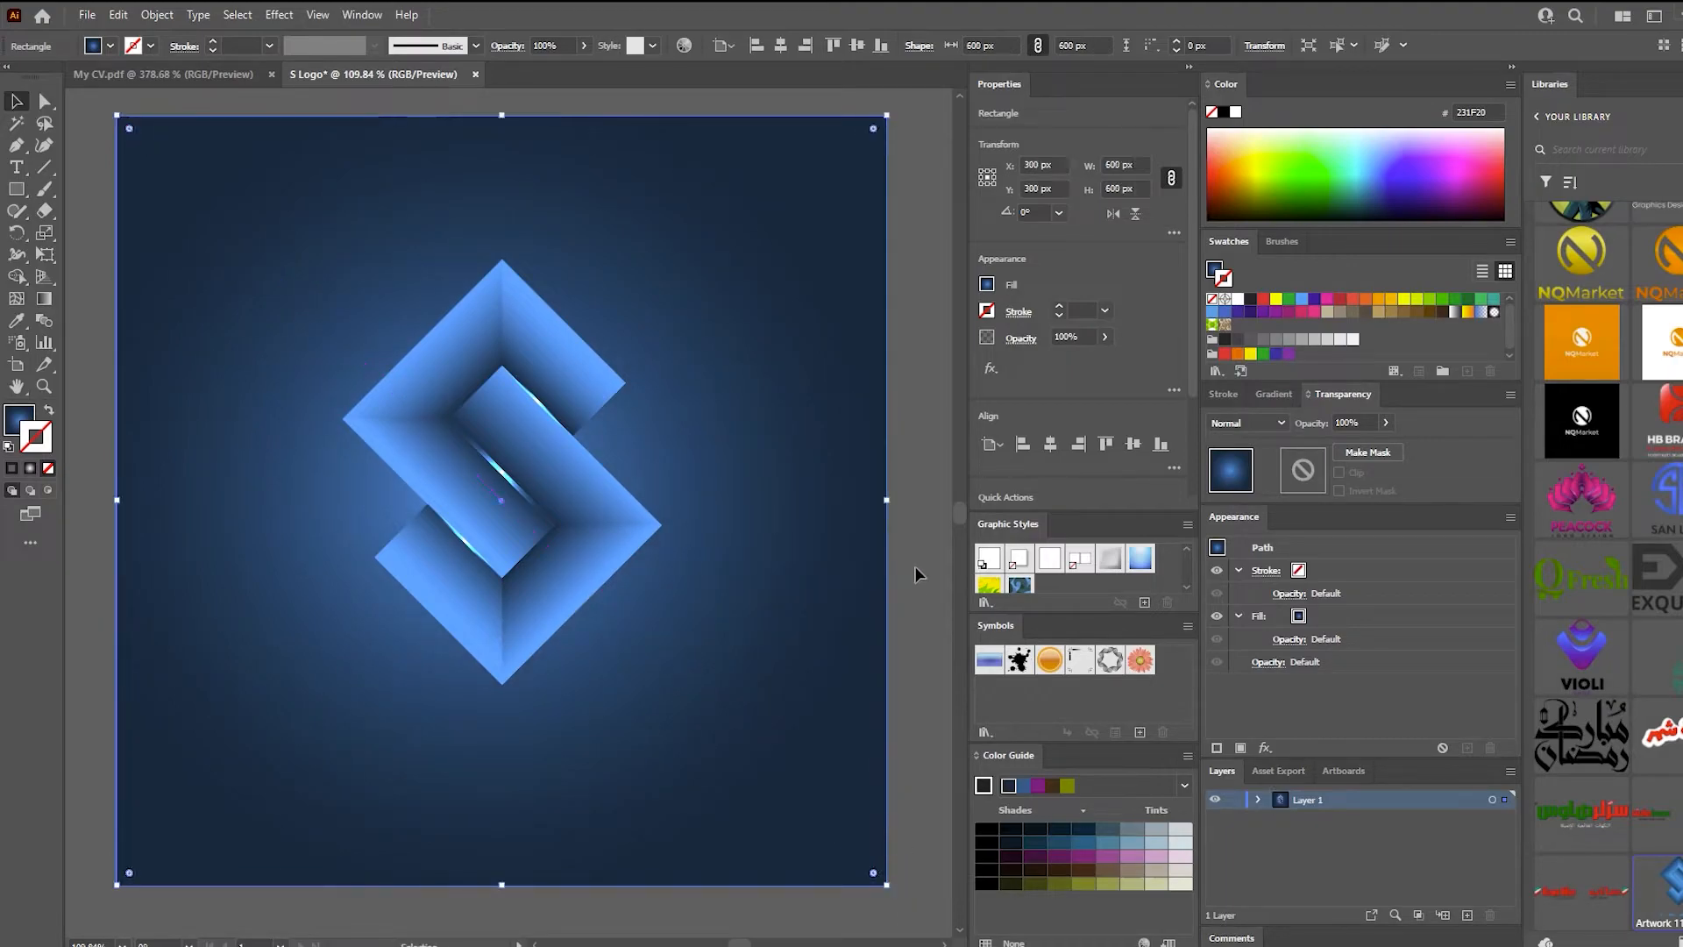
click(913, 552)
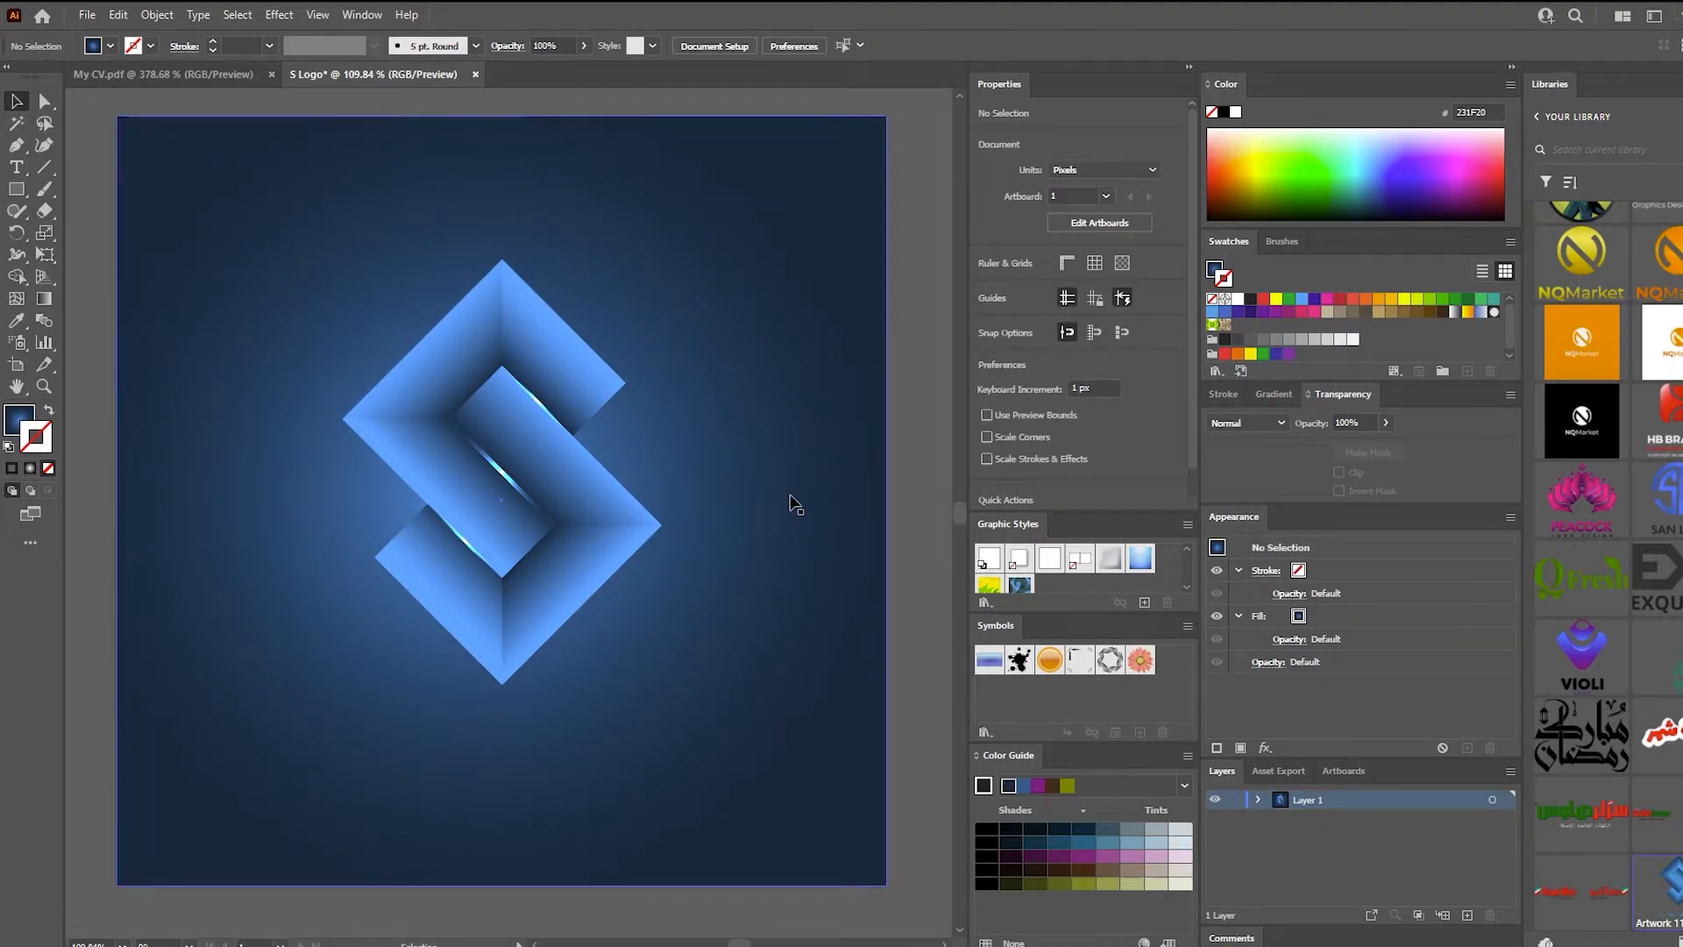
Redraw the background's radial gradient from the centre of the S logo out to the artboard's right edge
click(658, 446)
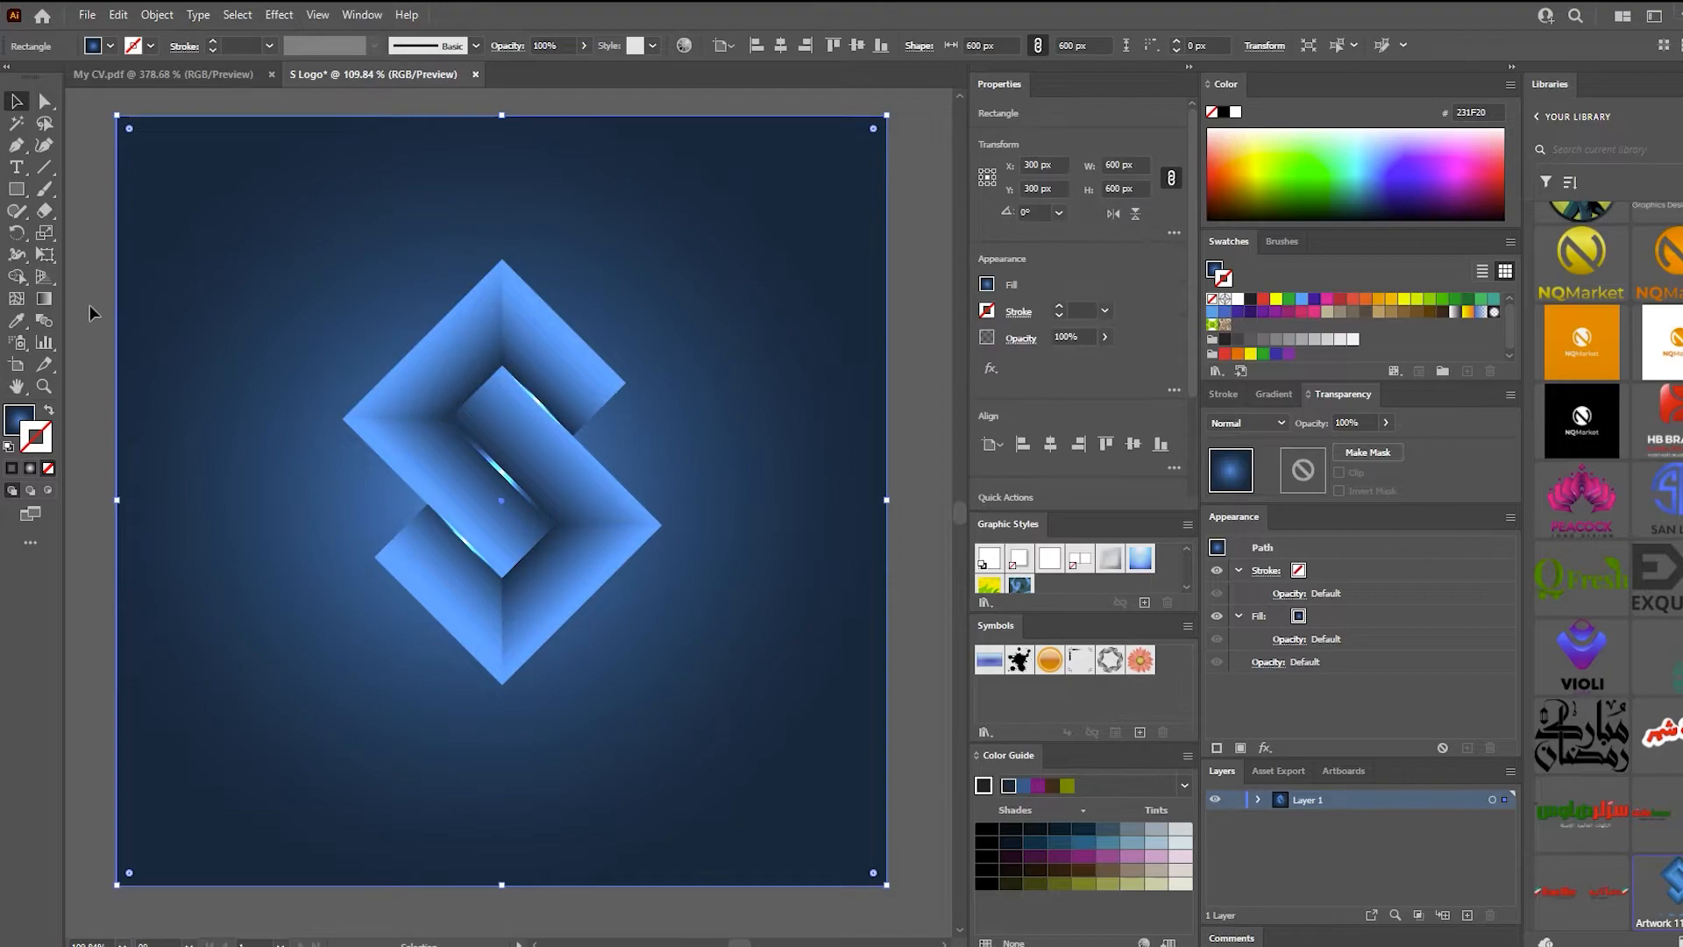
click(44, 298)
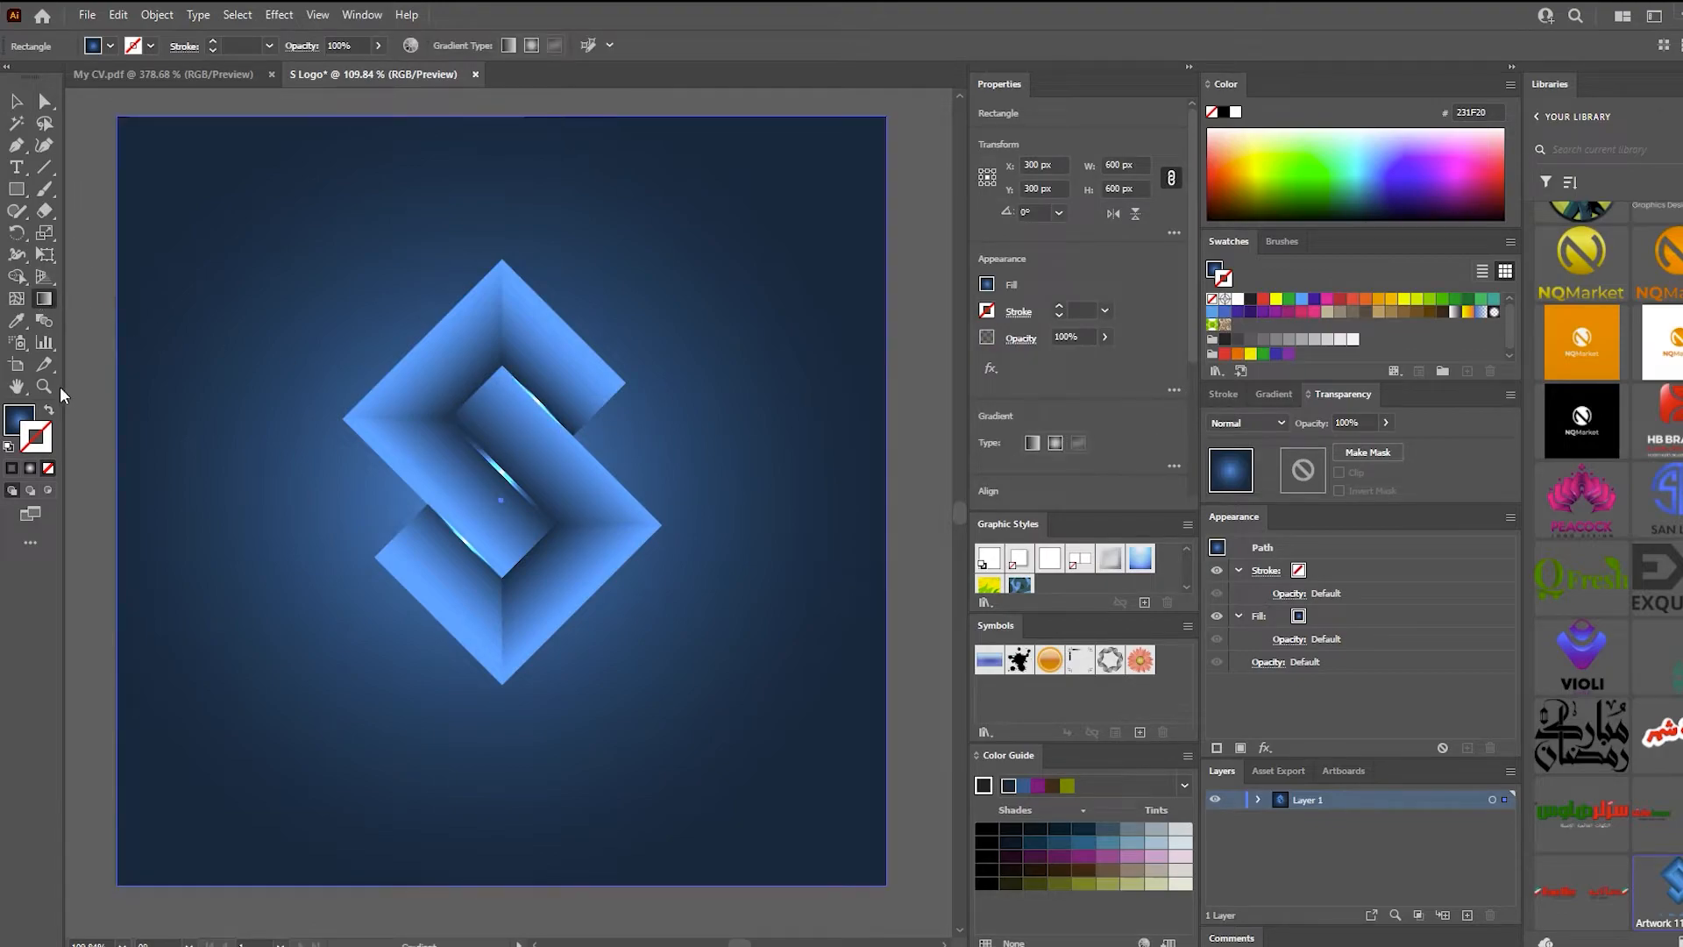
click(10, 420)
drag(506, 434, 881, 423)
click(17, 101)
click(98, 202)
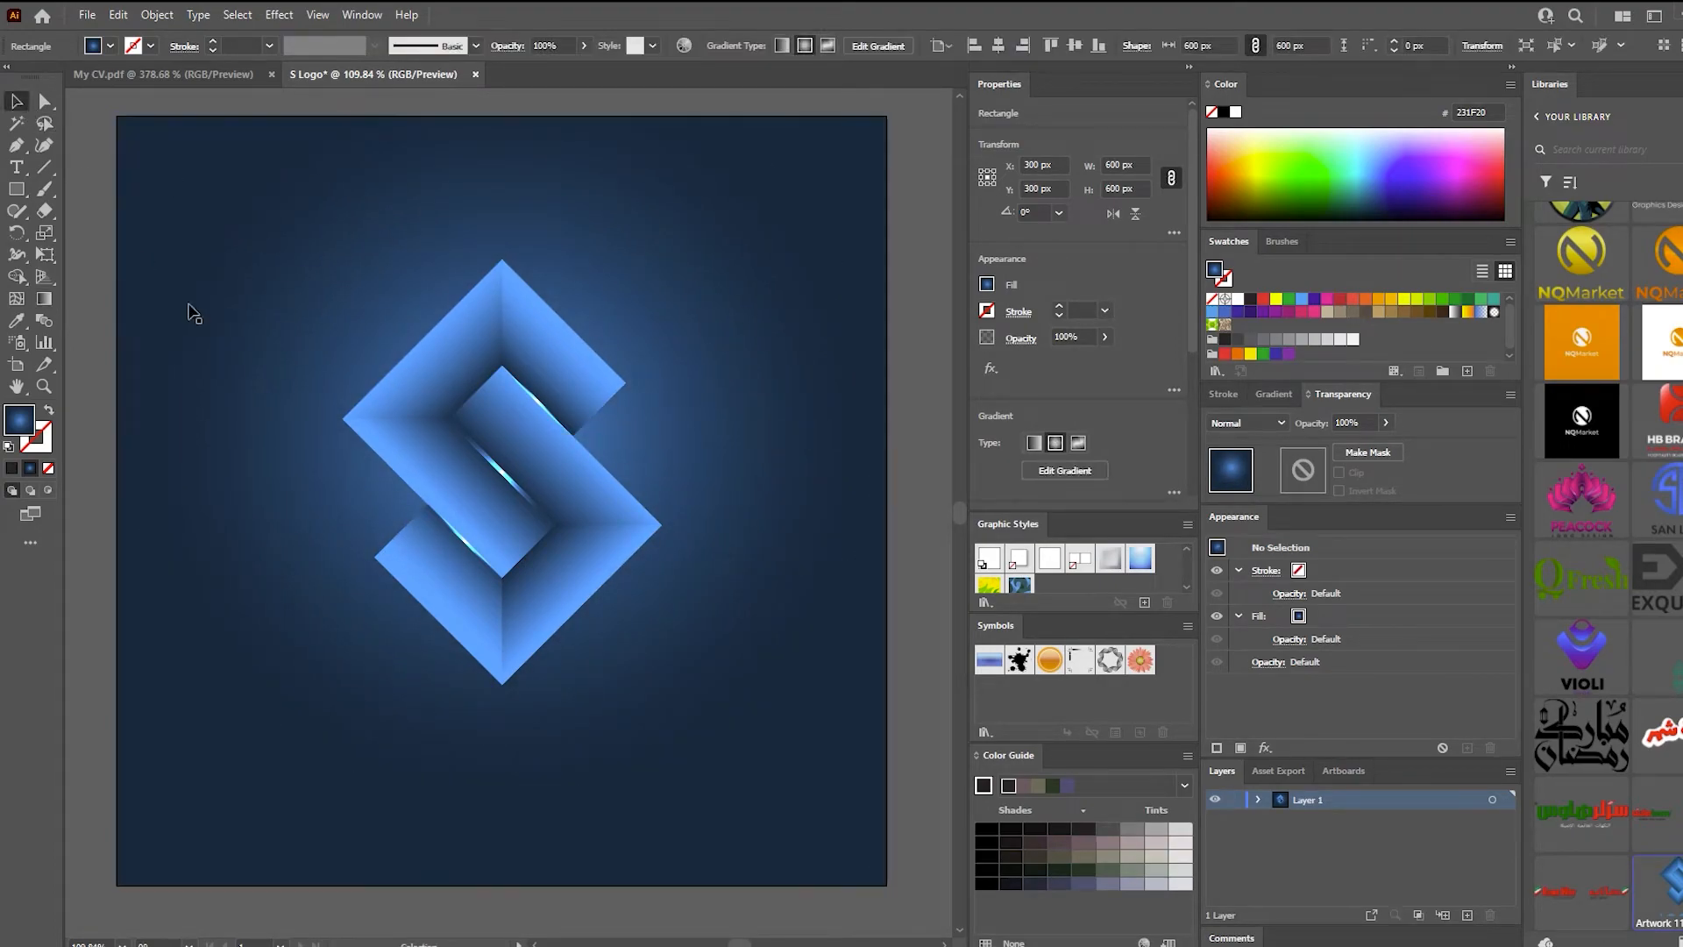
Move all the S logo pieces slightly upward without the background and group them
click(91, 278)
drag(717, 648, 717, 648)
shift+click(140, 432)
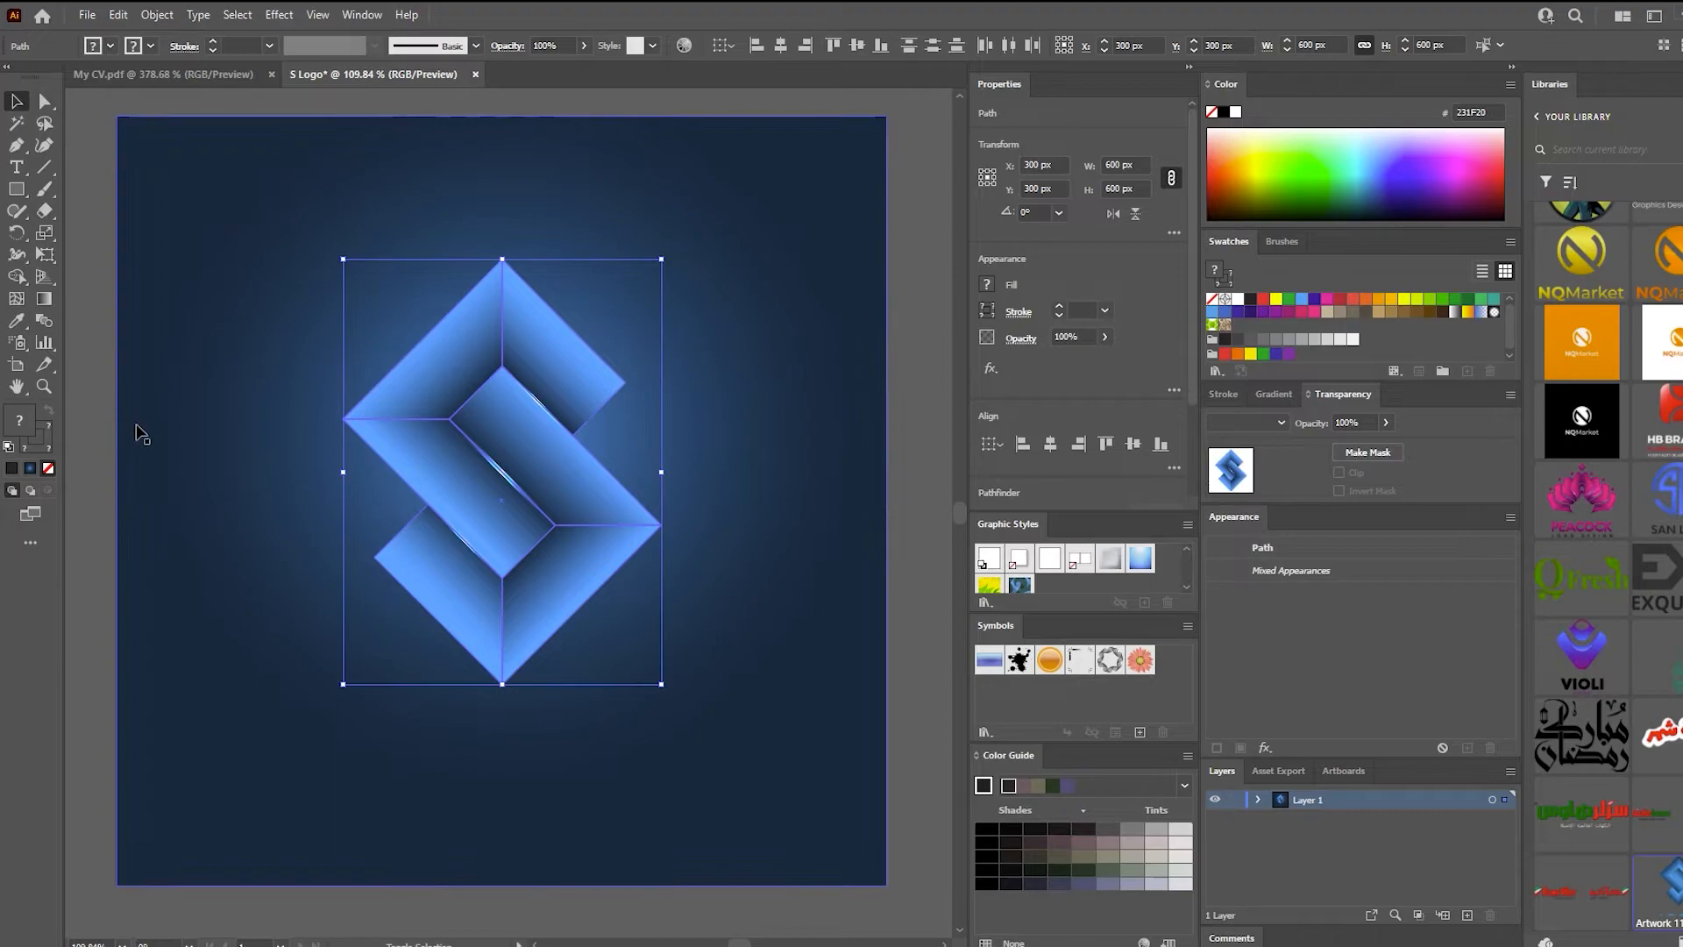
drag(534, 484, 537, 466)
right_click(554, 424)
click(595, 534)
click(235, 355)
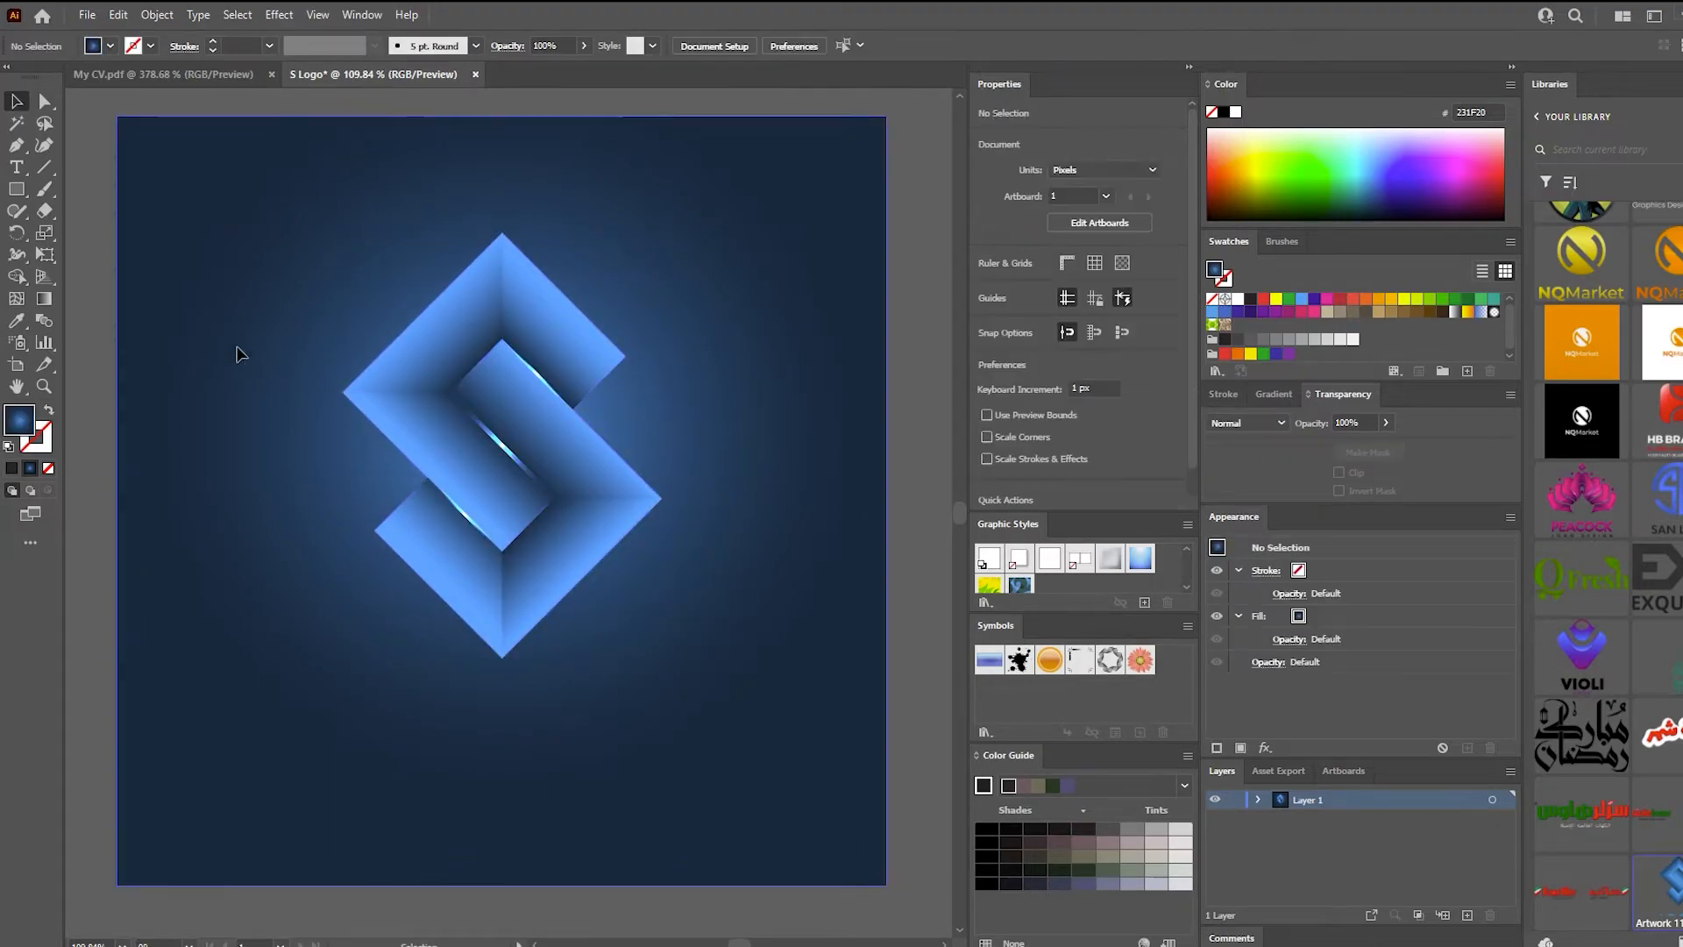
Paste a copy of the background directly in front of the original and set its blending mode to Multiply
click(119, 16)
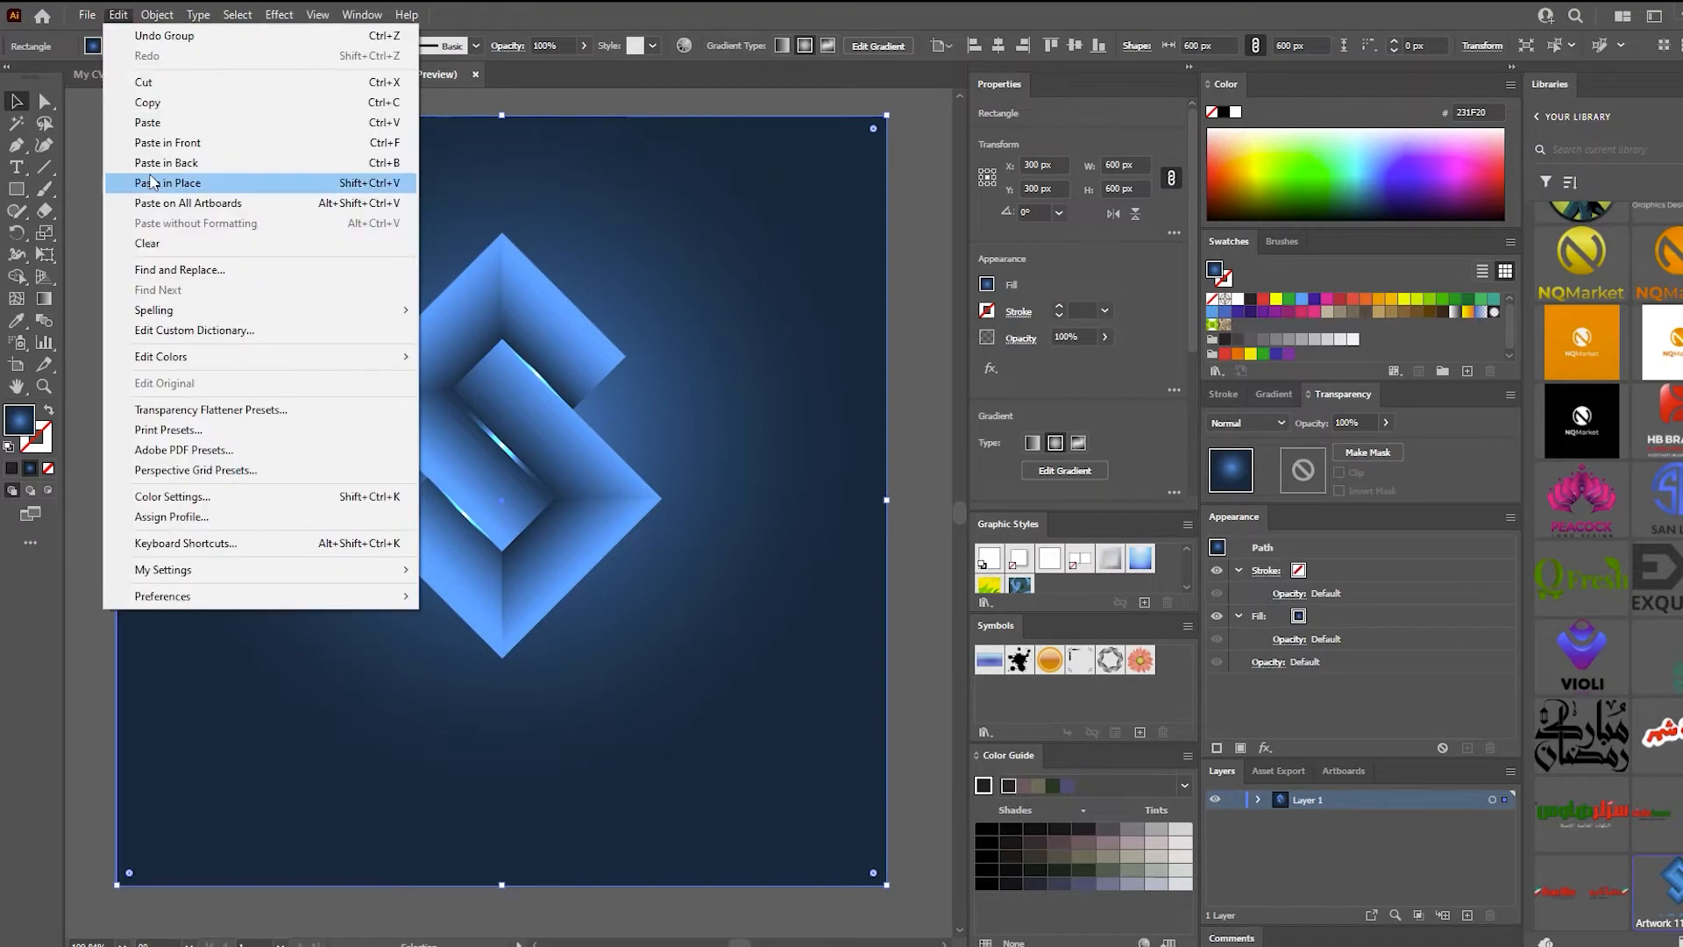
click(151, 123)
click(117, 16)
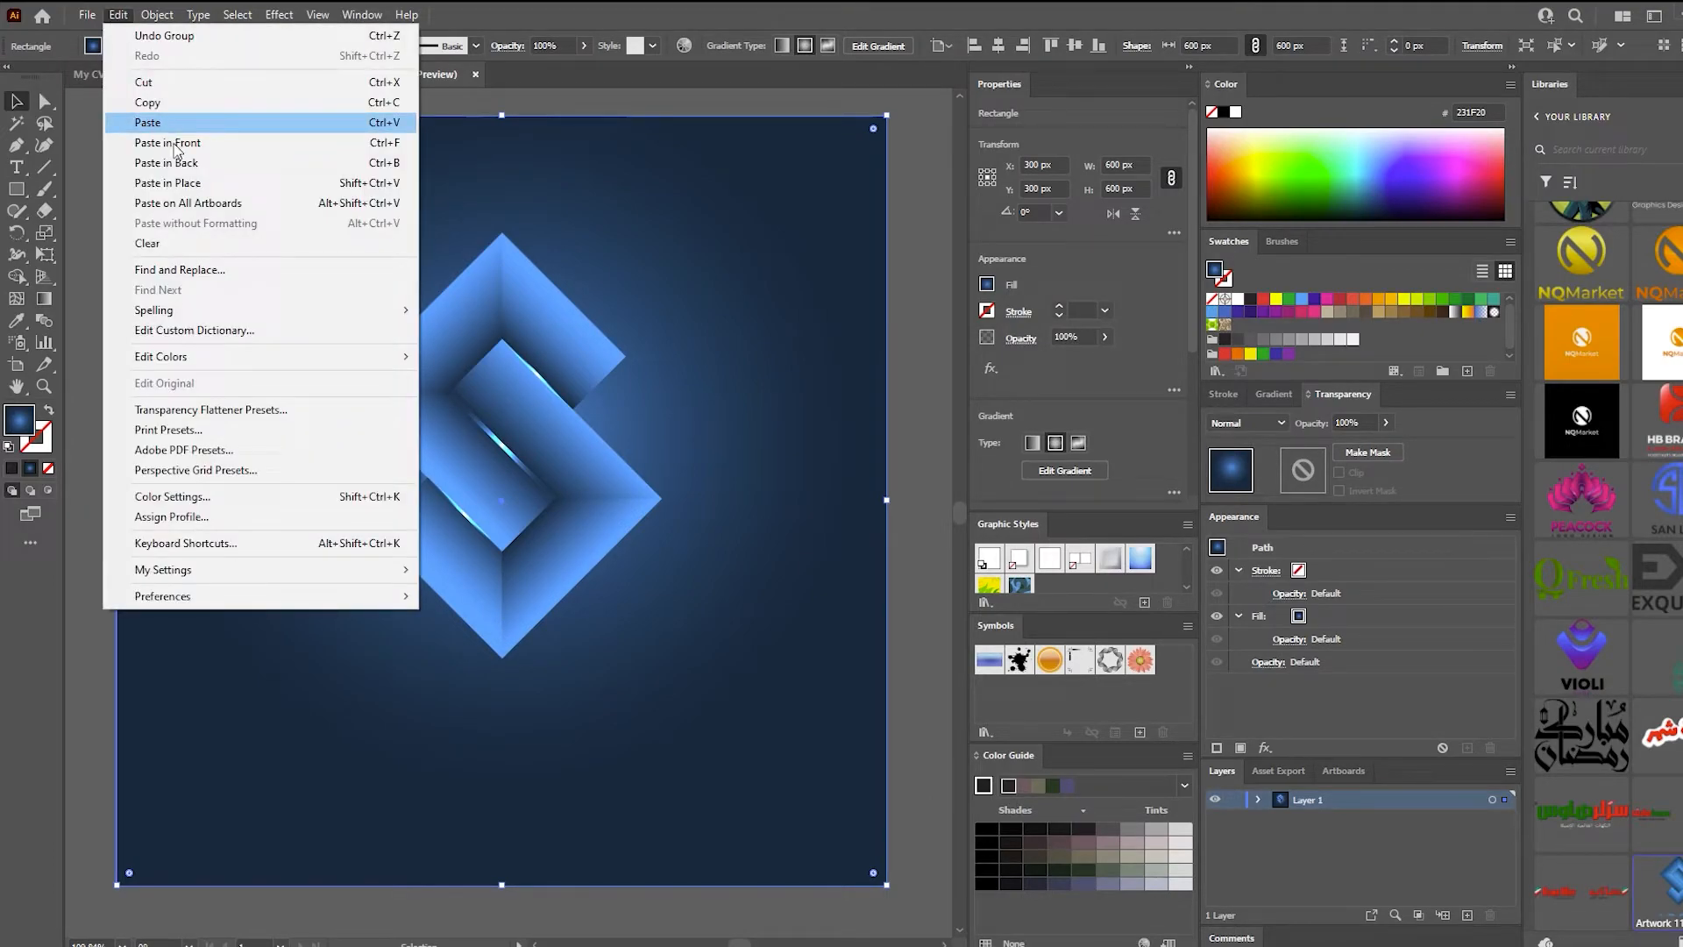
click(180, 156)
click(1246, 422)
click(1236, 462)
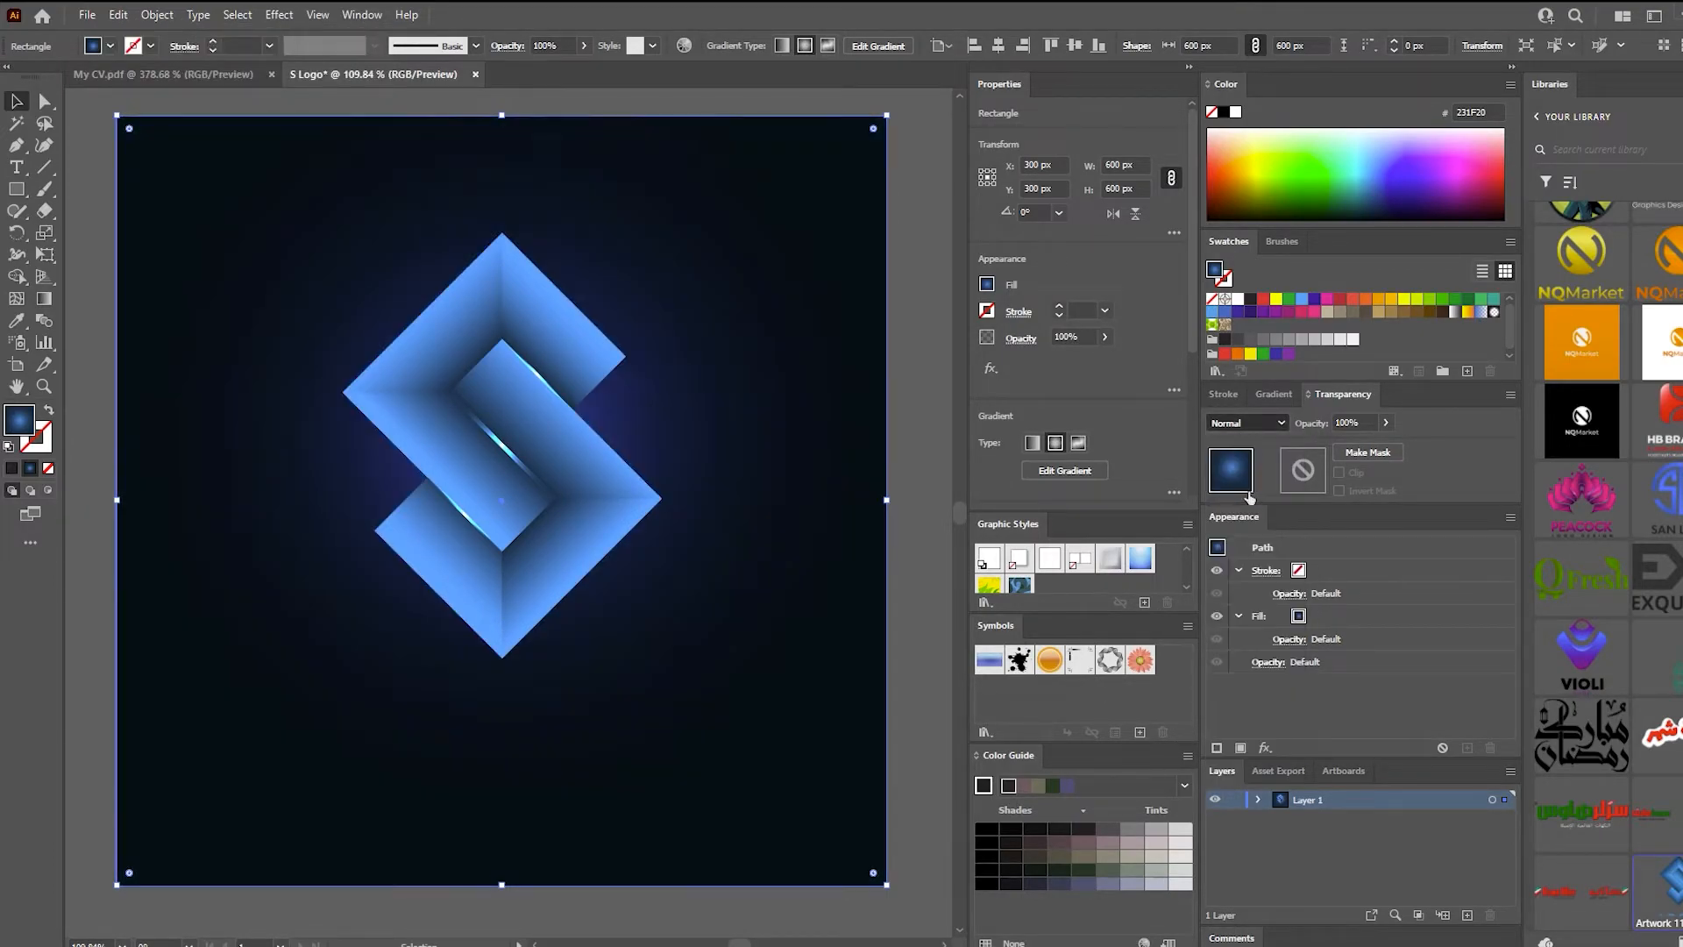
Stretch the copied background's radial gradient slightly past the artboard's right edge and set the copy's opacity to 40%
click(44, 298)
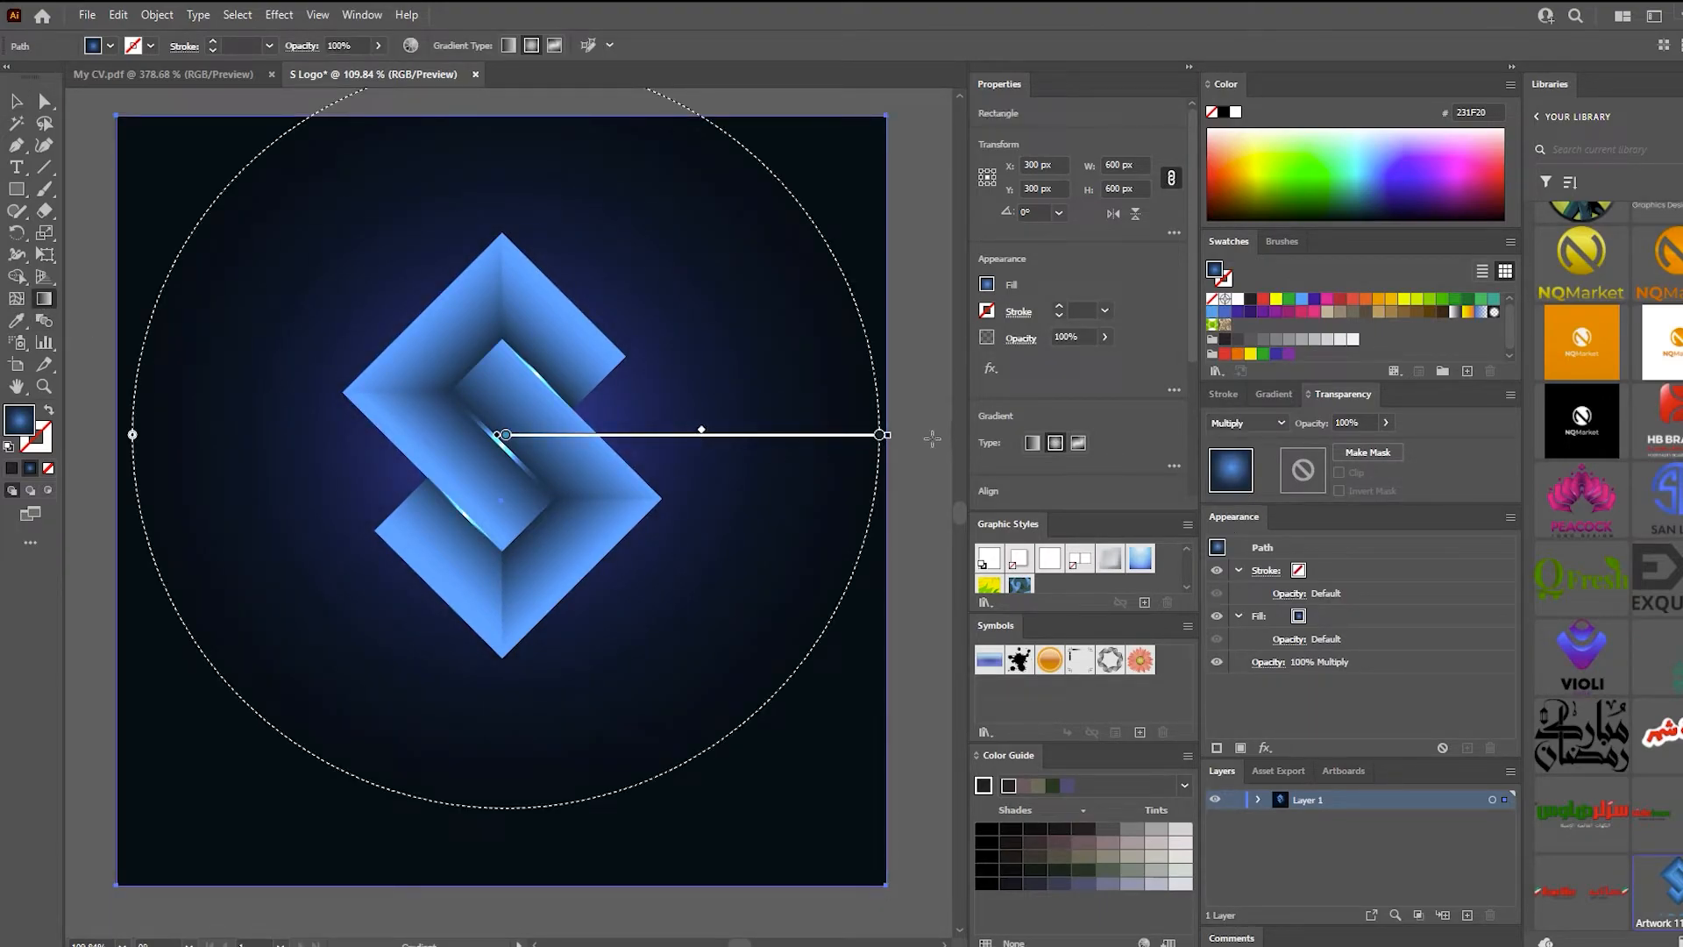
drag(883, 434, 908, 435)
click(1385, 424)
drag(1359, 445, 1359, 444)
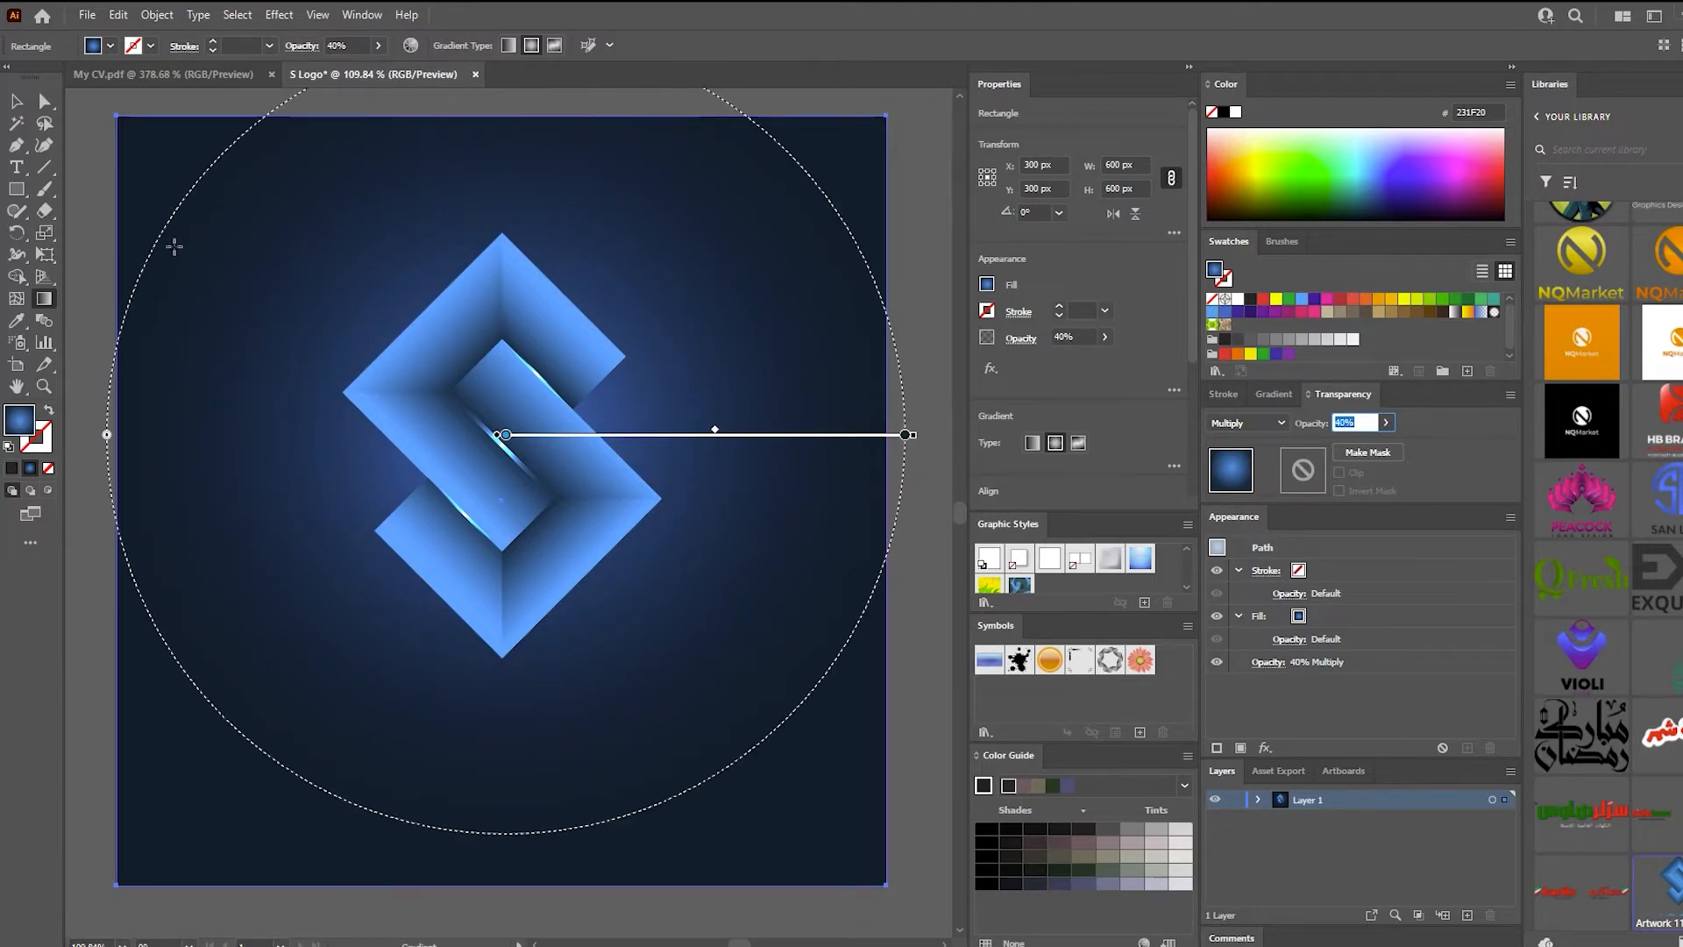
key(v)
click(103, 173)
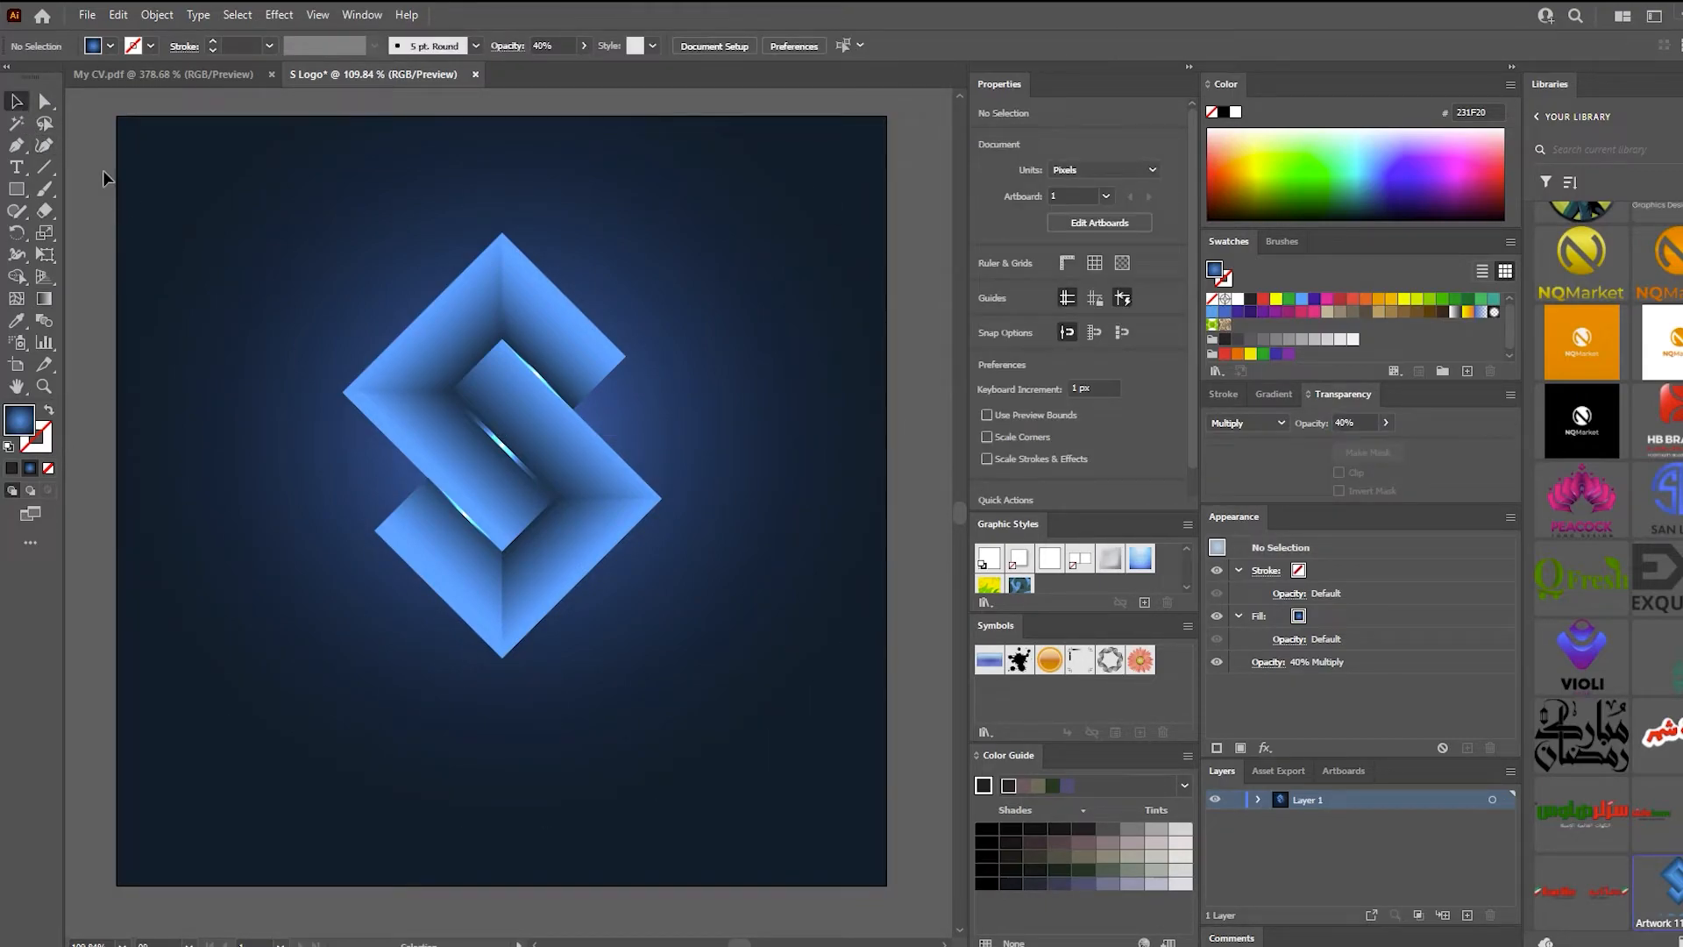
Choose a 72 pt type size and place a placeholder text object centred below the S logo
key(ctrl+0)
key(t)
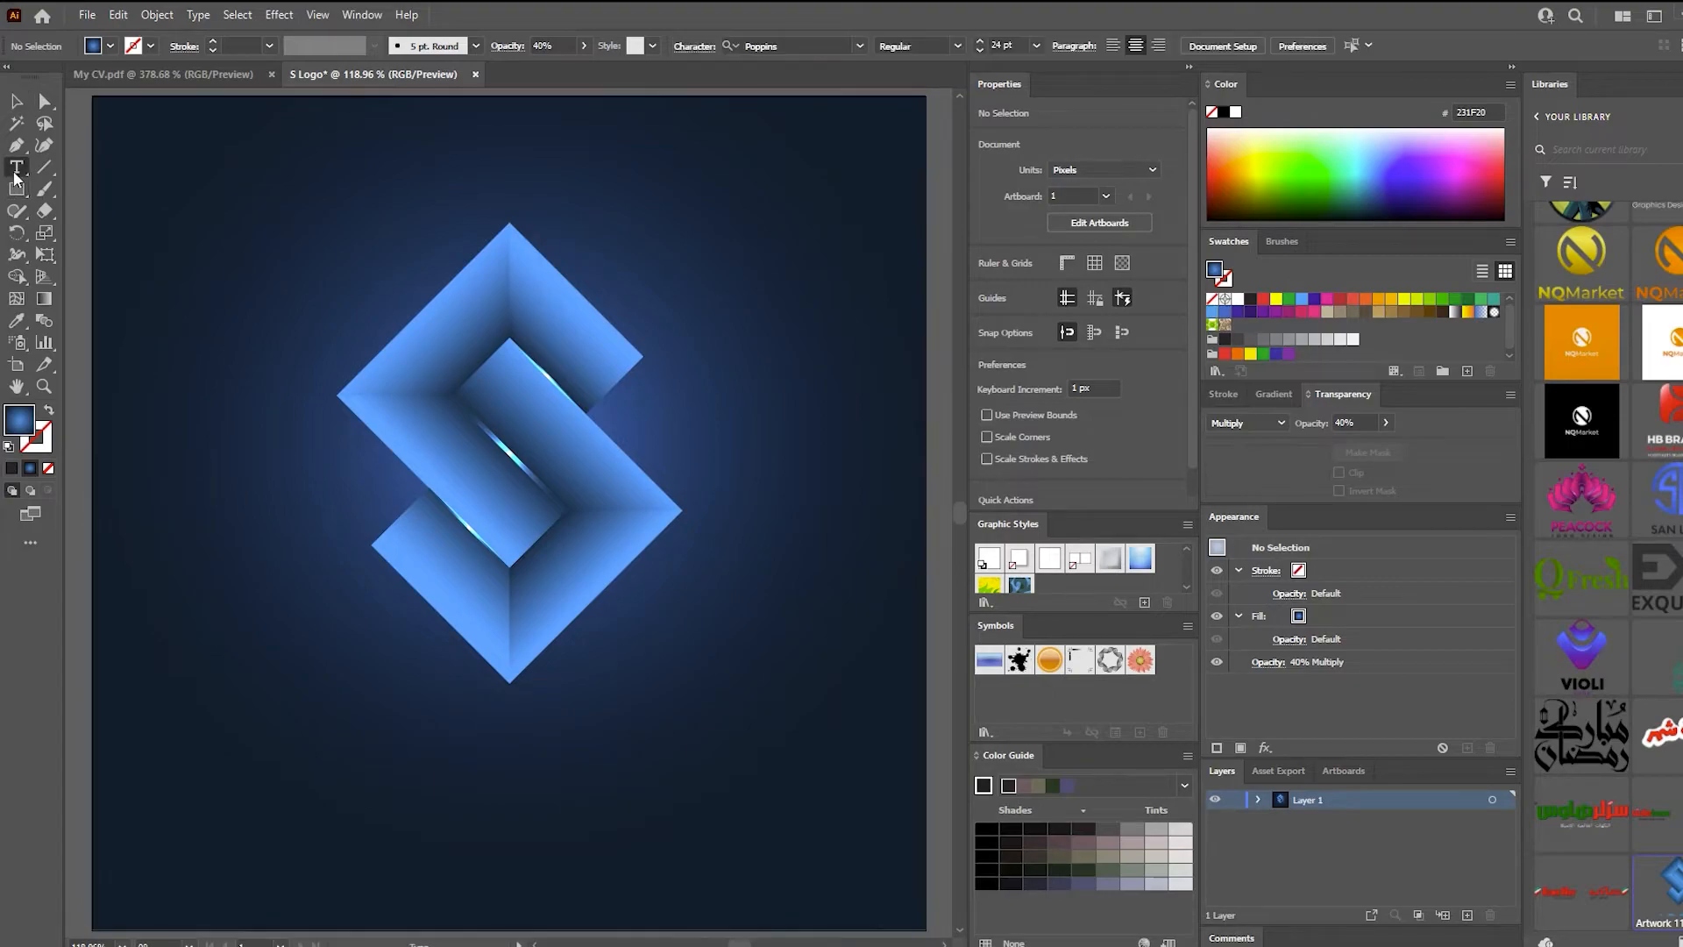
click(1035, 46)
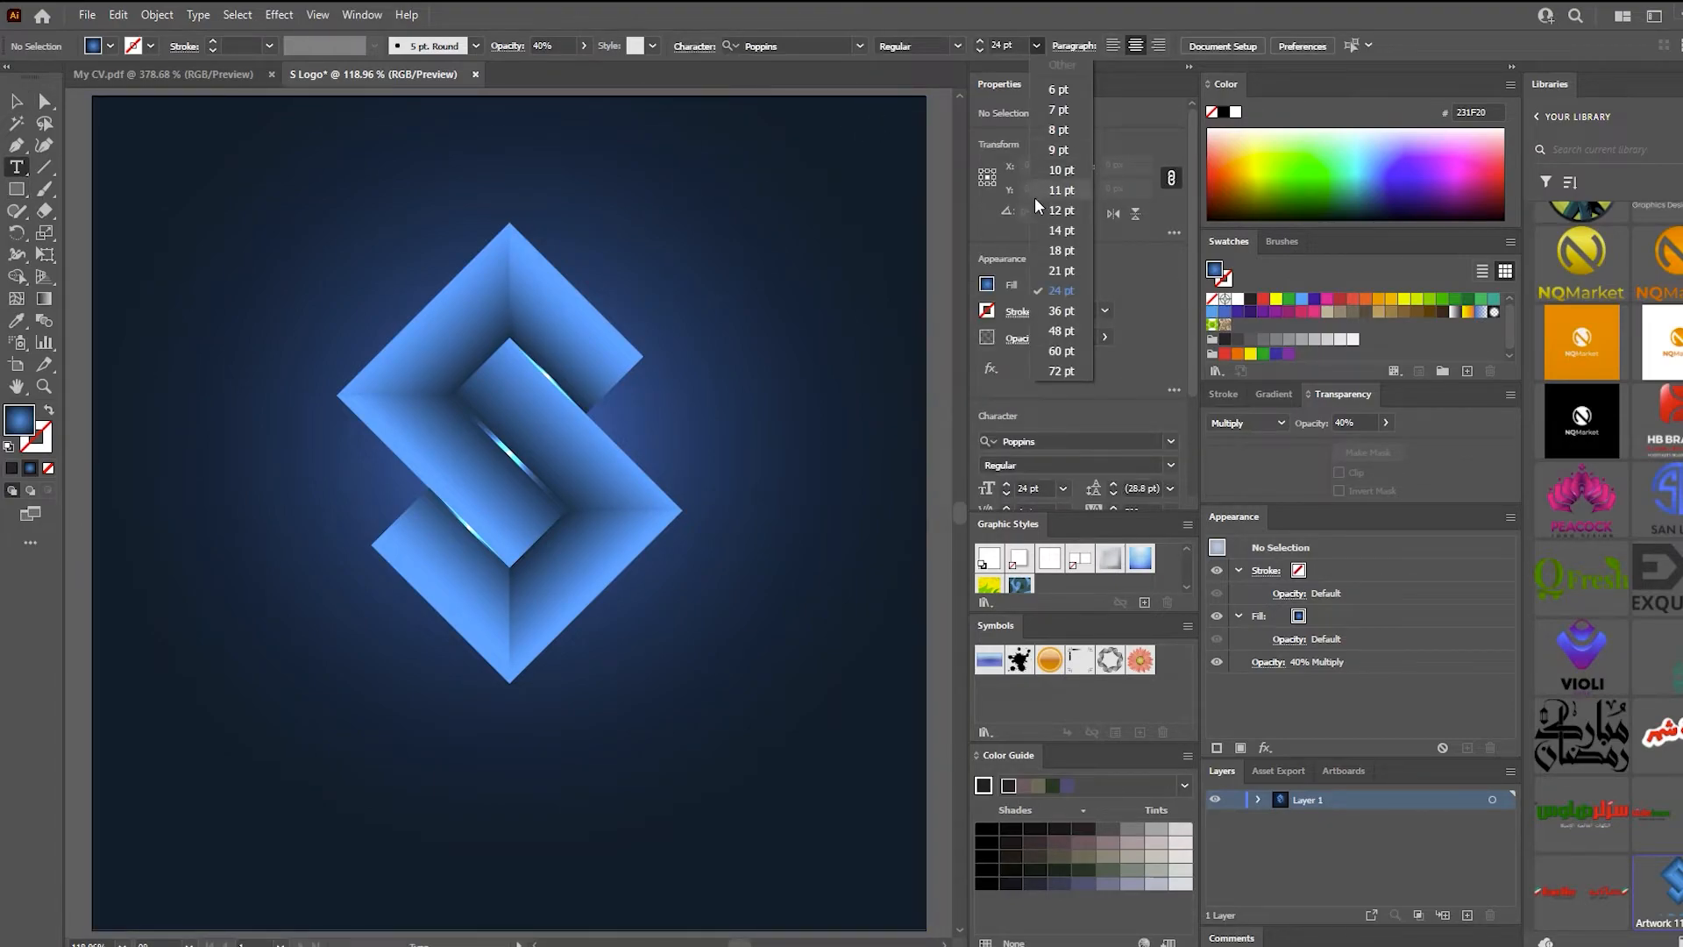
click(1061, 371)
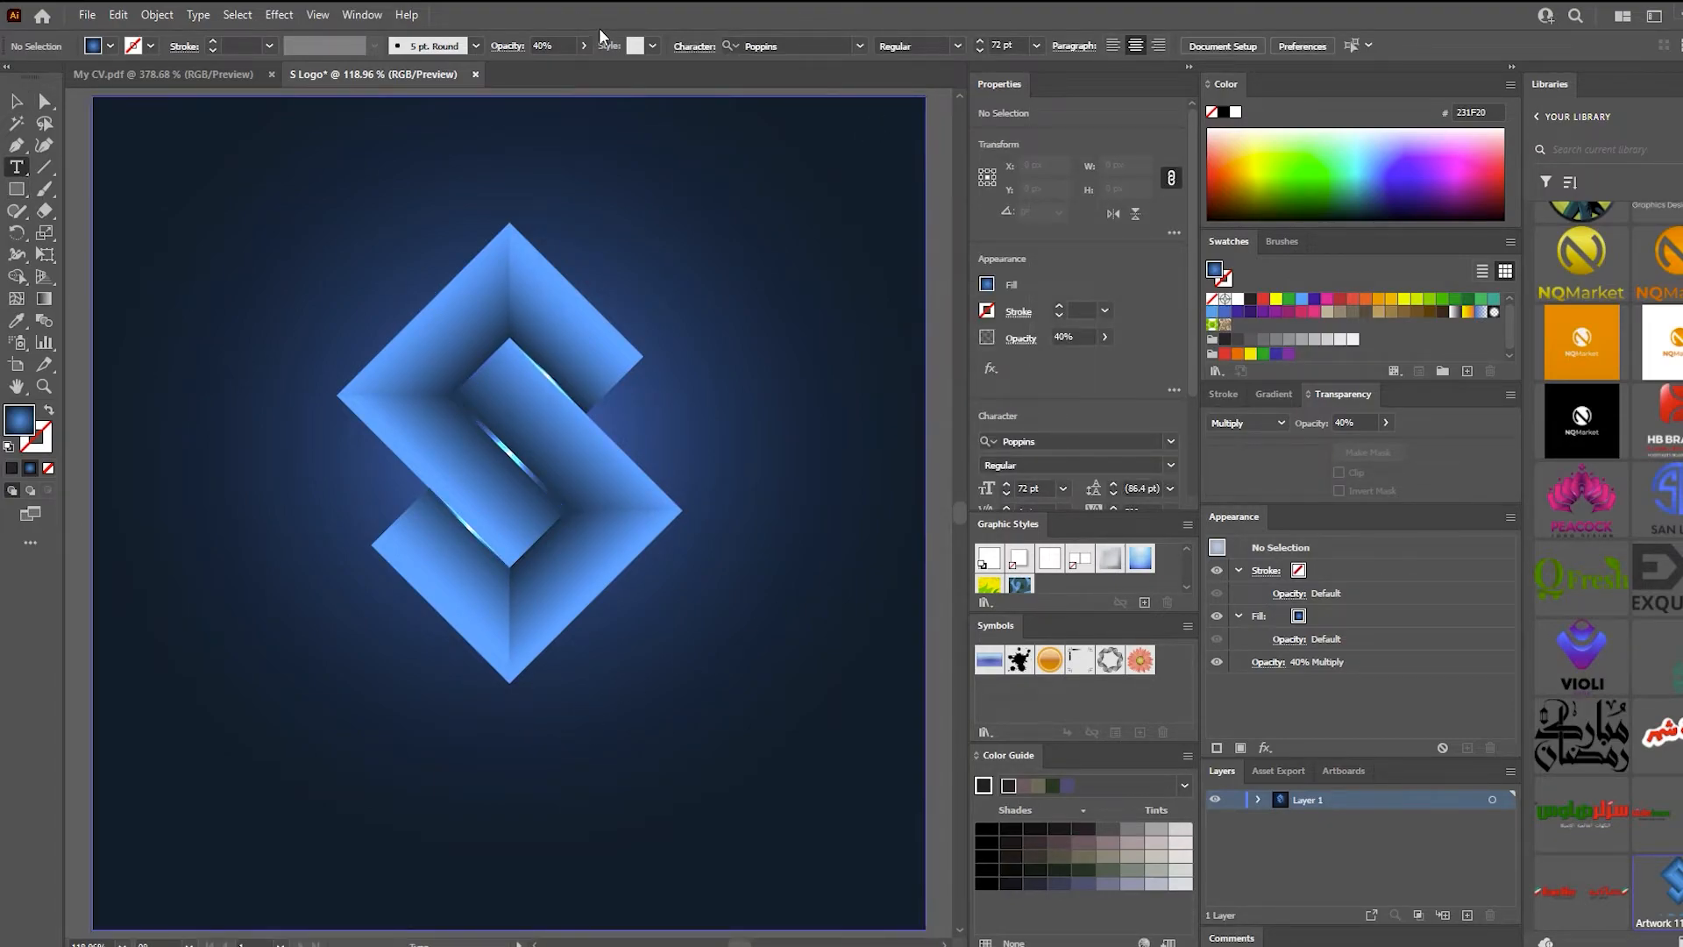
click(513, 814)
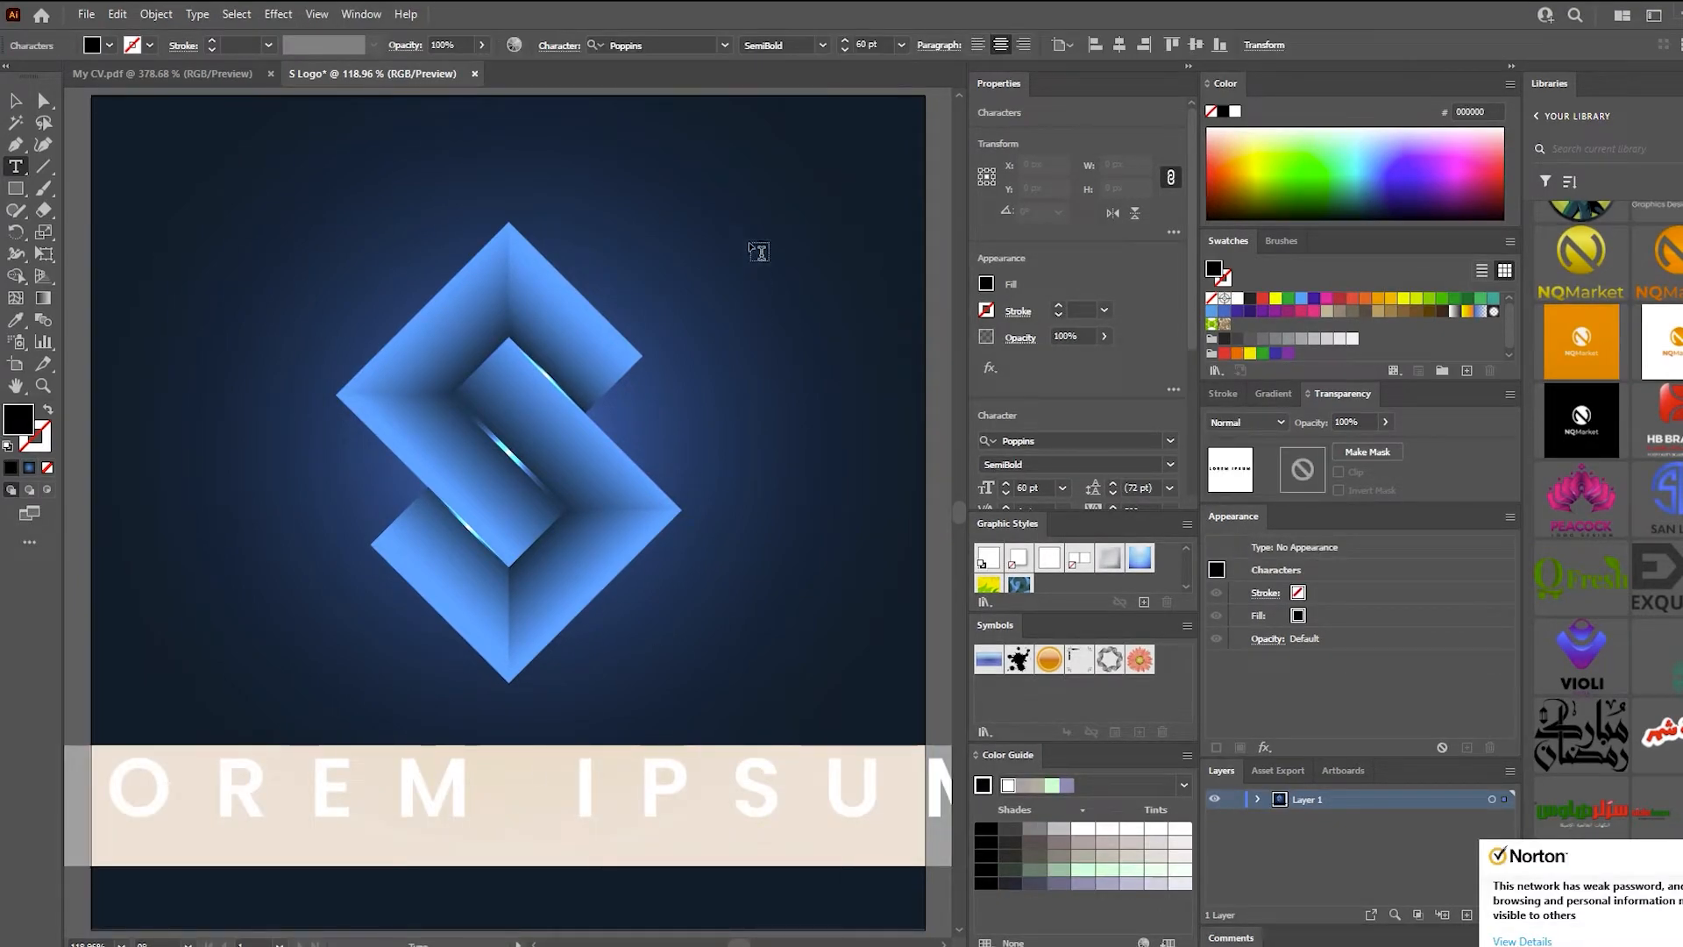
Set the LOREM IPSUM placeholder text's tracking to 0
click(561, 45)
click(565, 153)
click(588, 290)
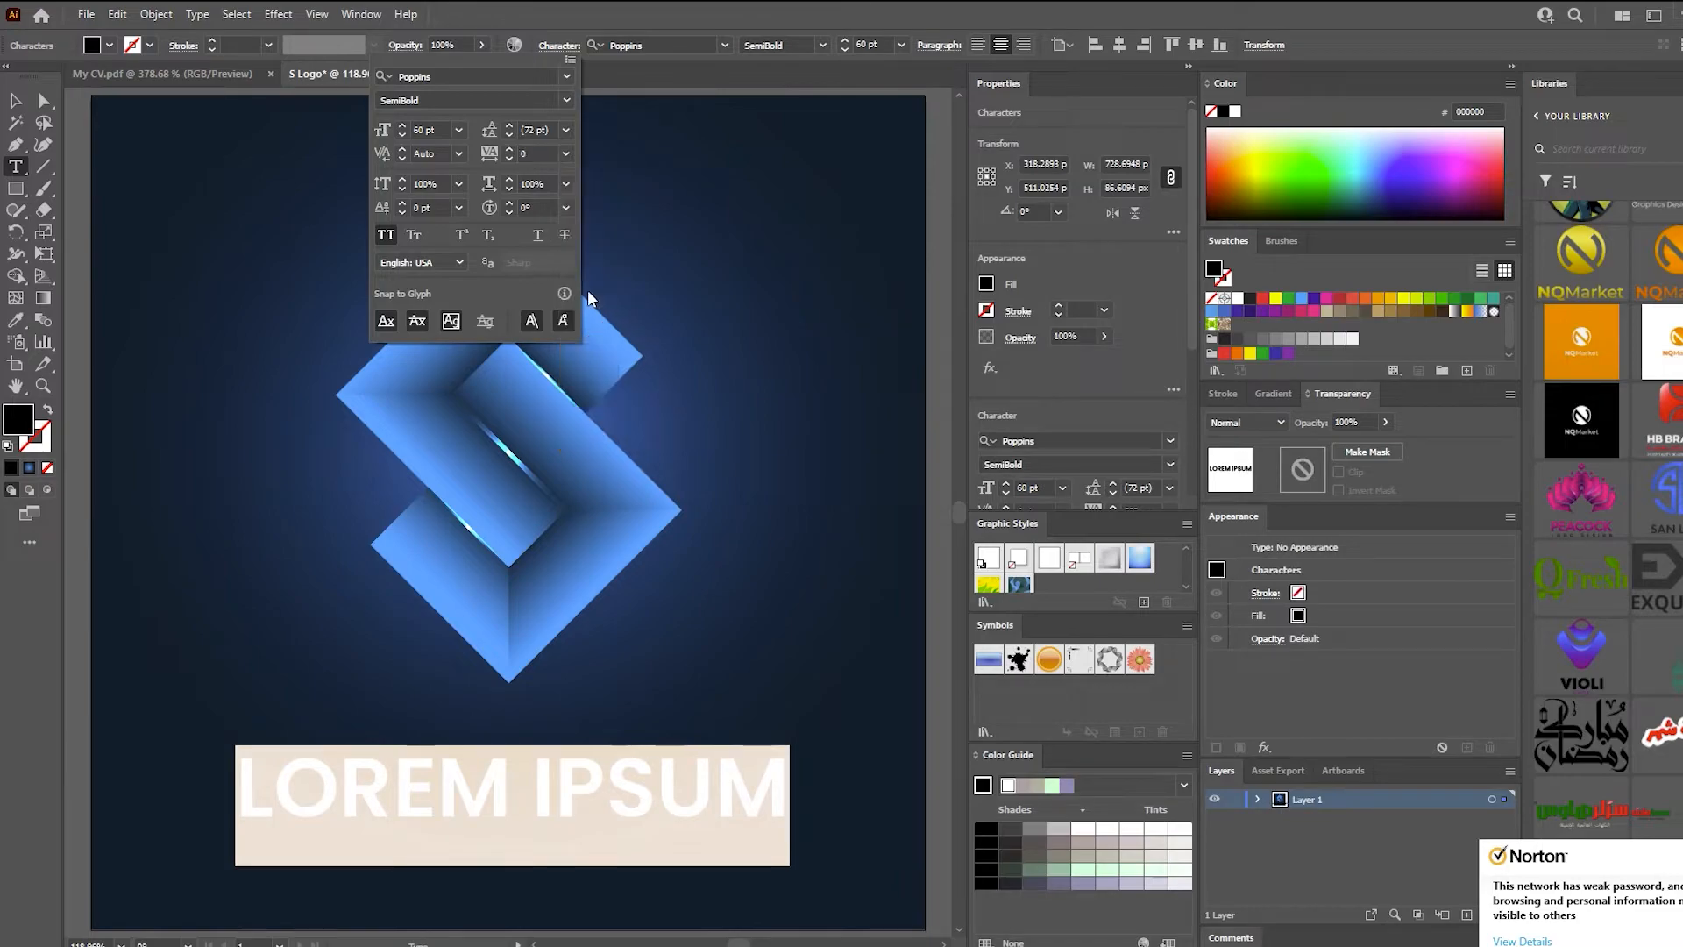
click(441, 98)
click(444, 78)
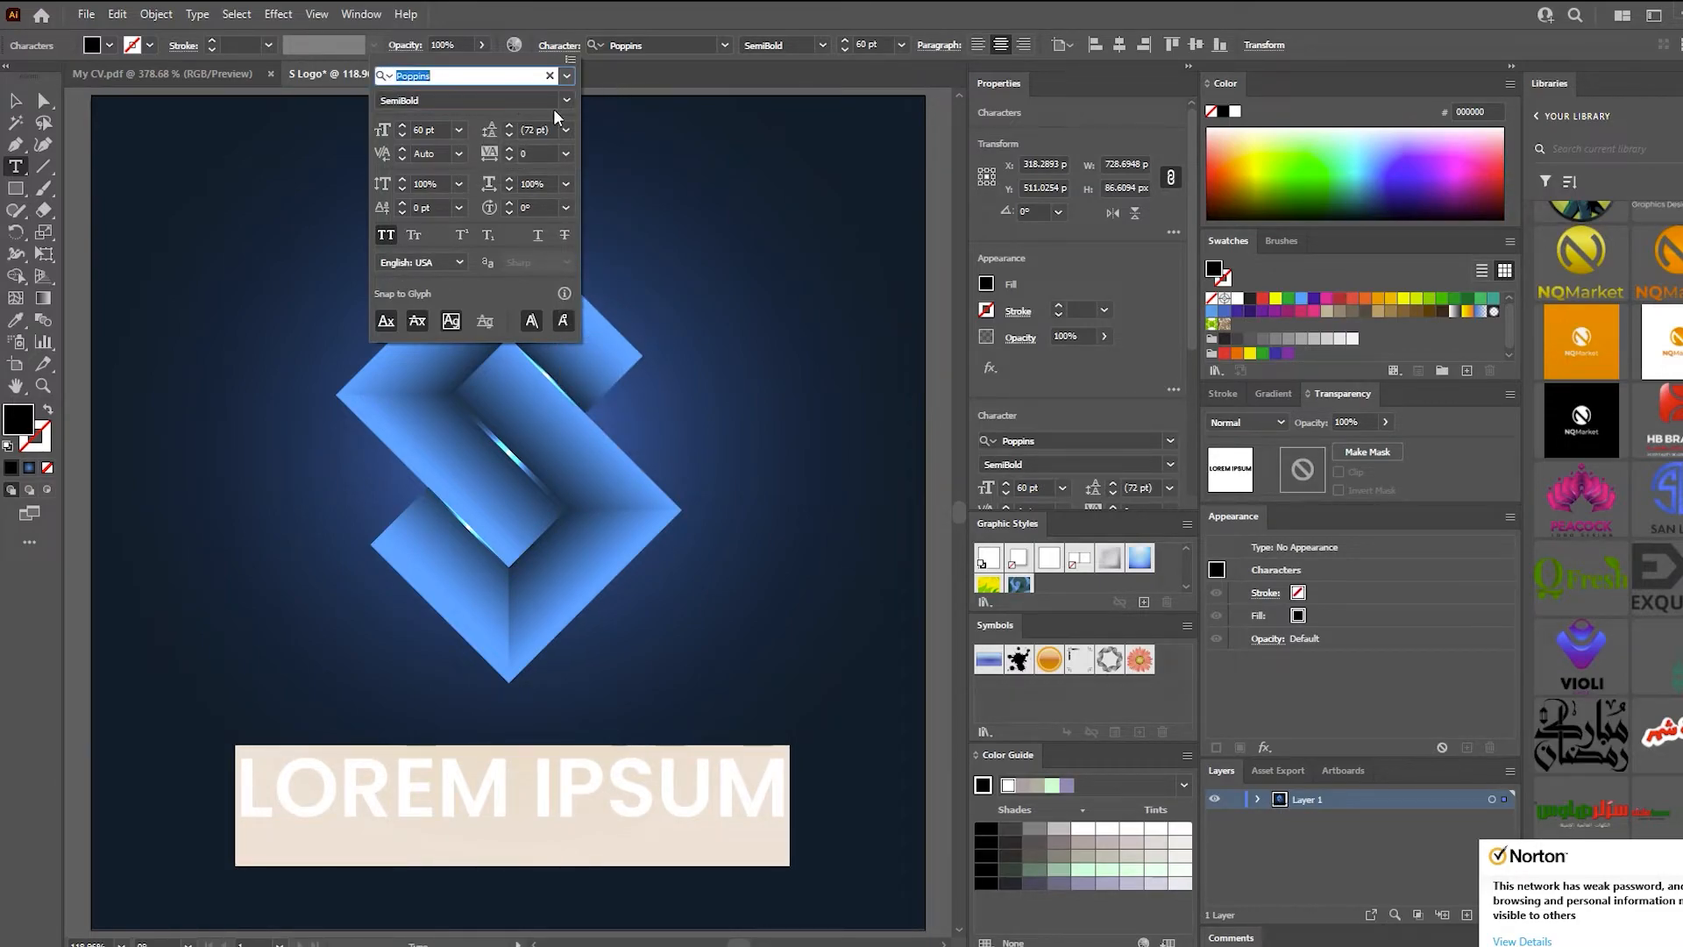
click(512, 787)
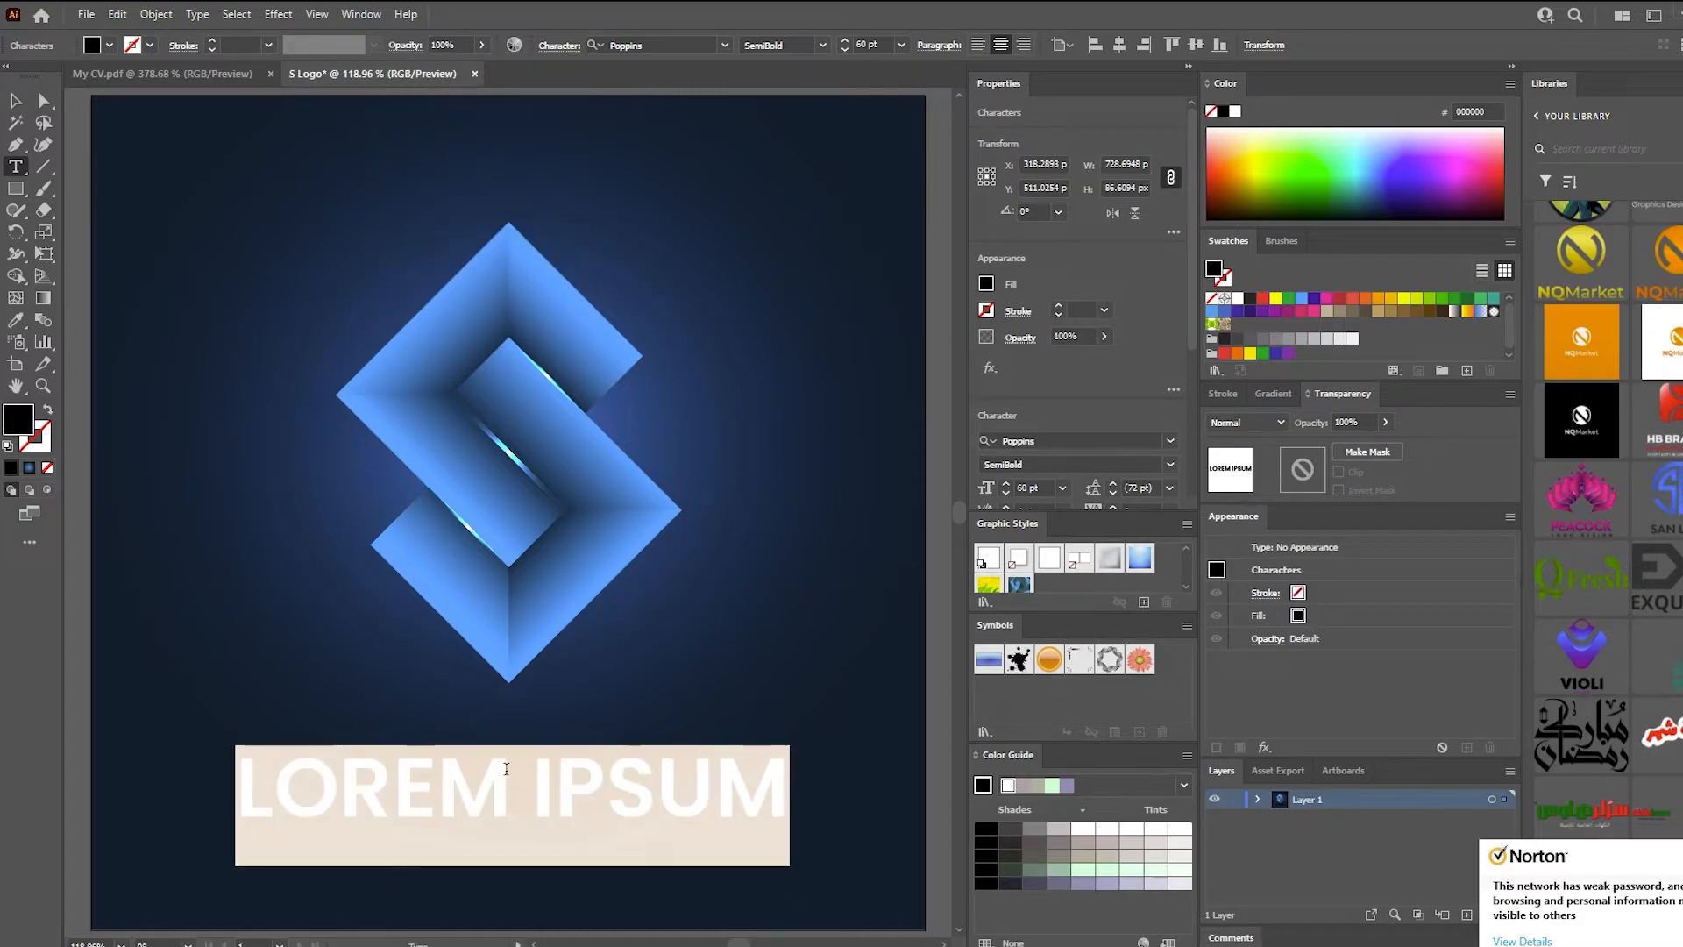
Change the placeholder text's fill colour to white (FFFFFF)
double_click(20, 431)
drag(701, 455, 624, 346)
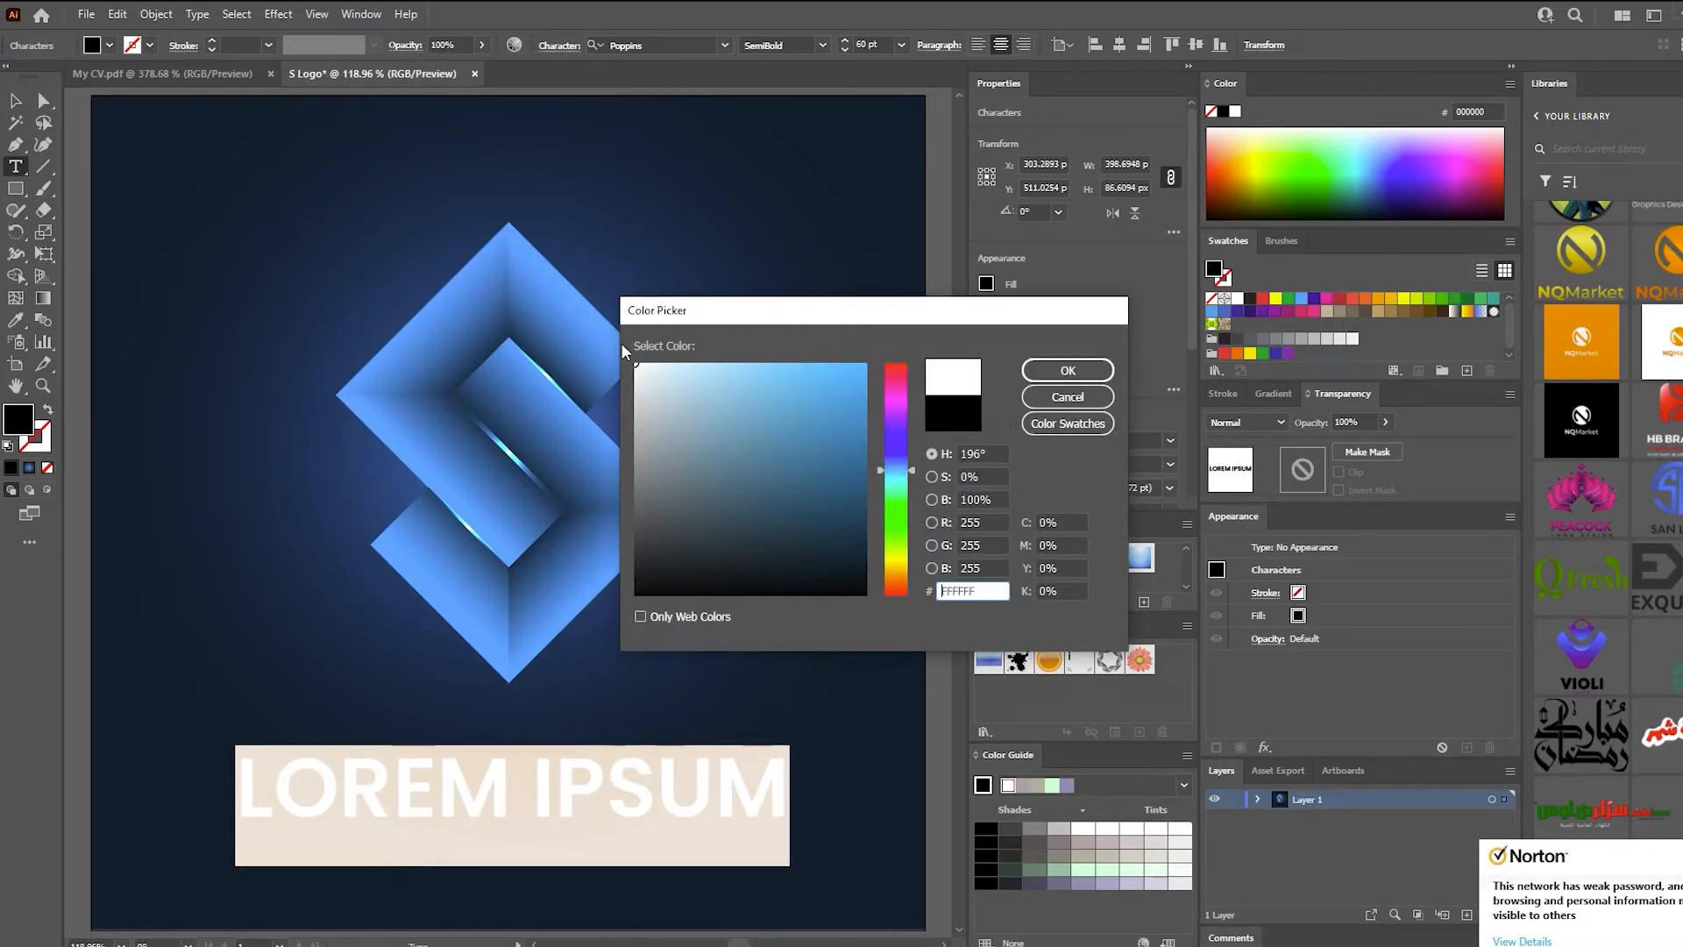
click(1069, 380)
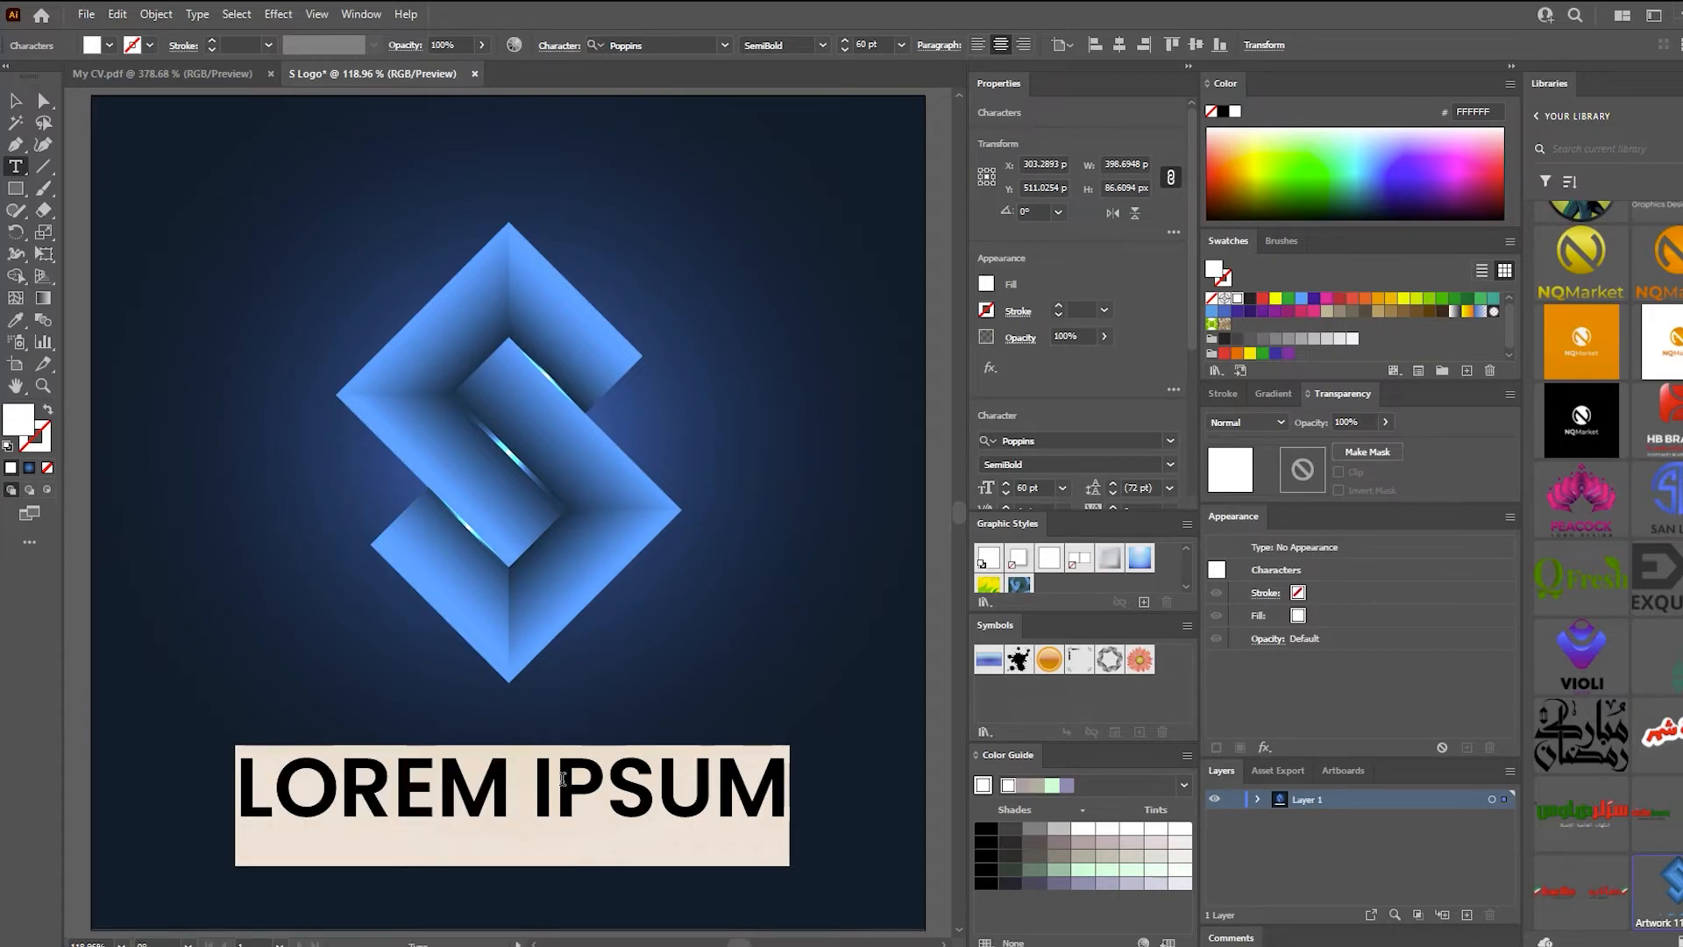
Replace the placeholder text with LOGO and increase its font size to 71 pt
text(LO)
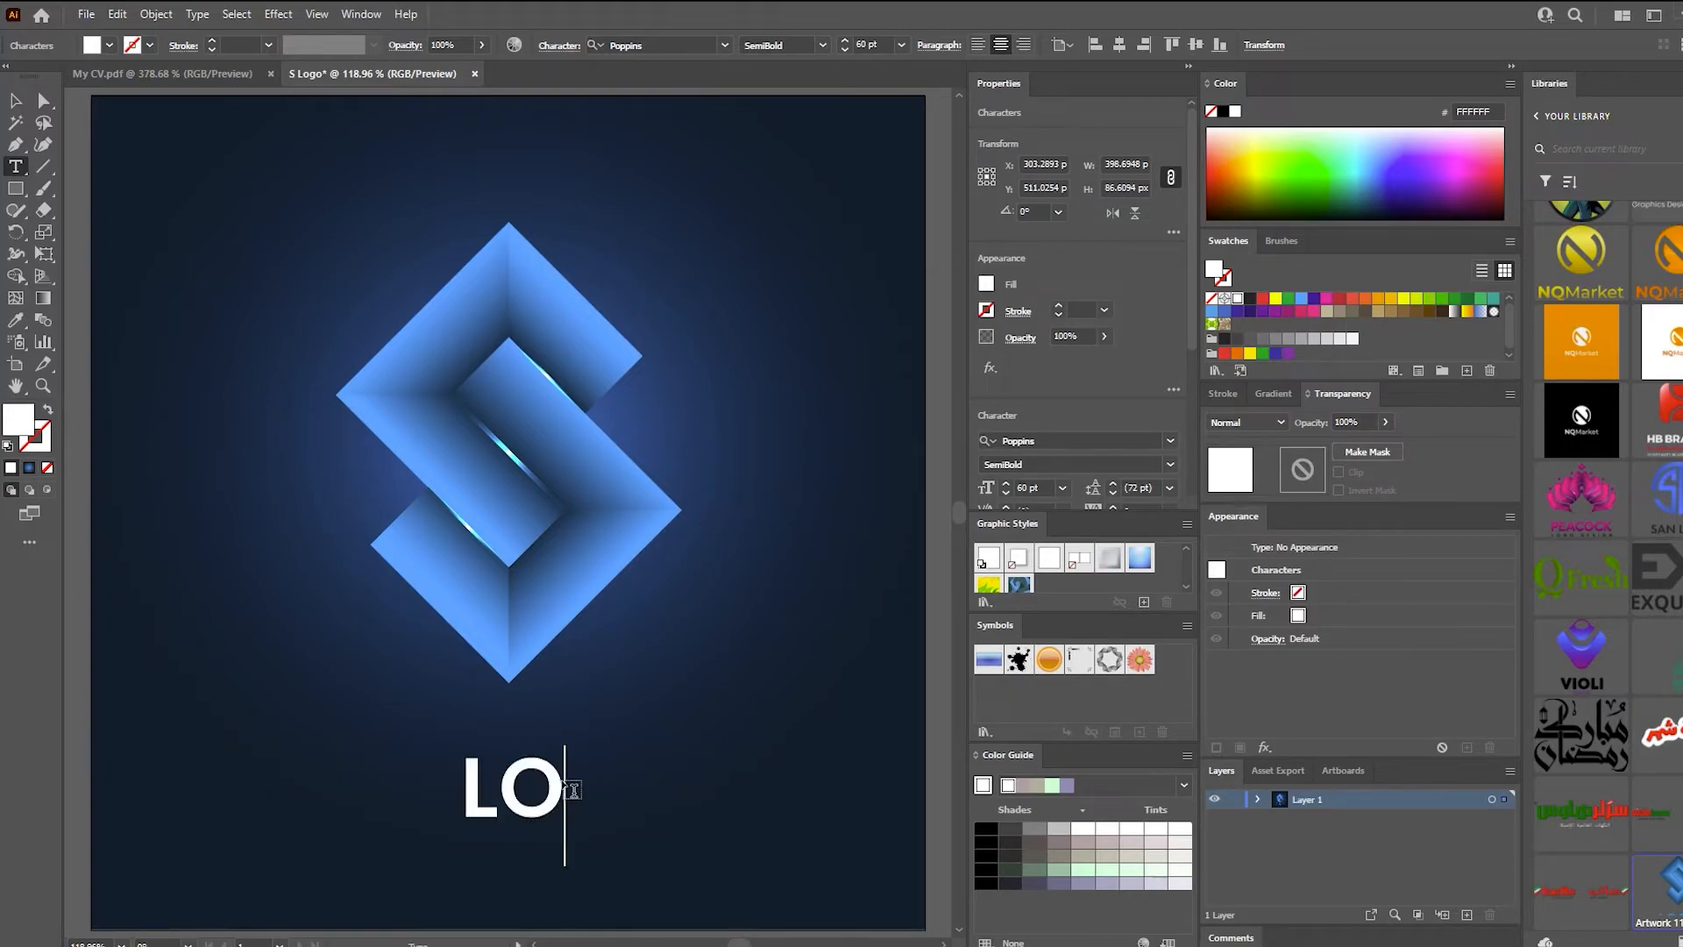
text(GO)
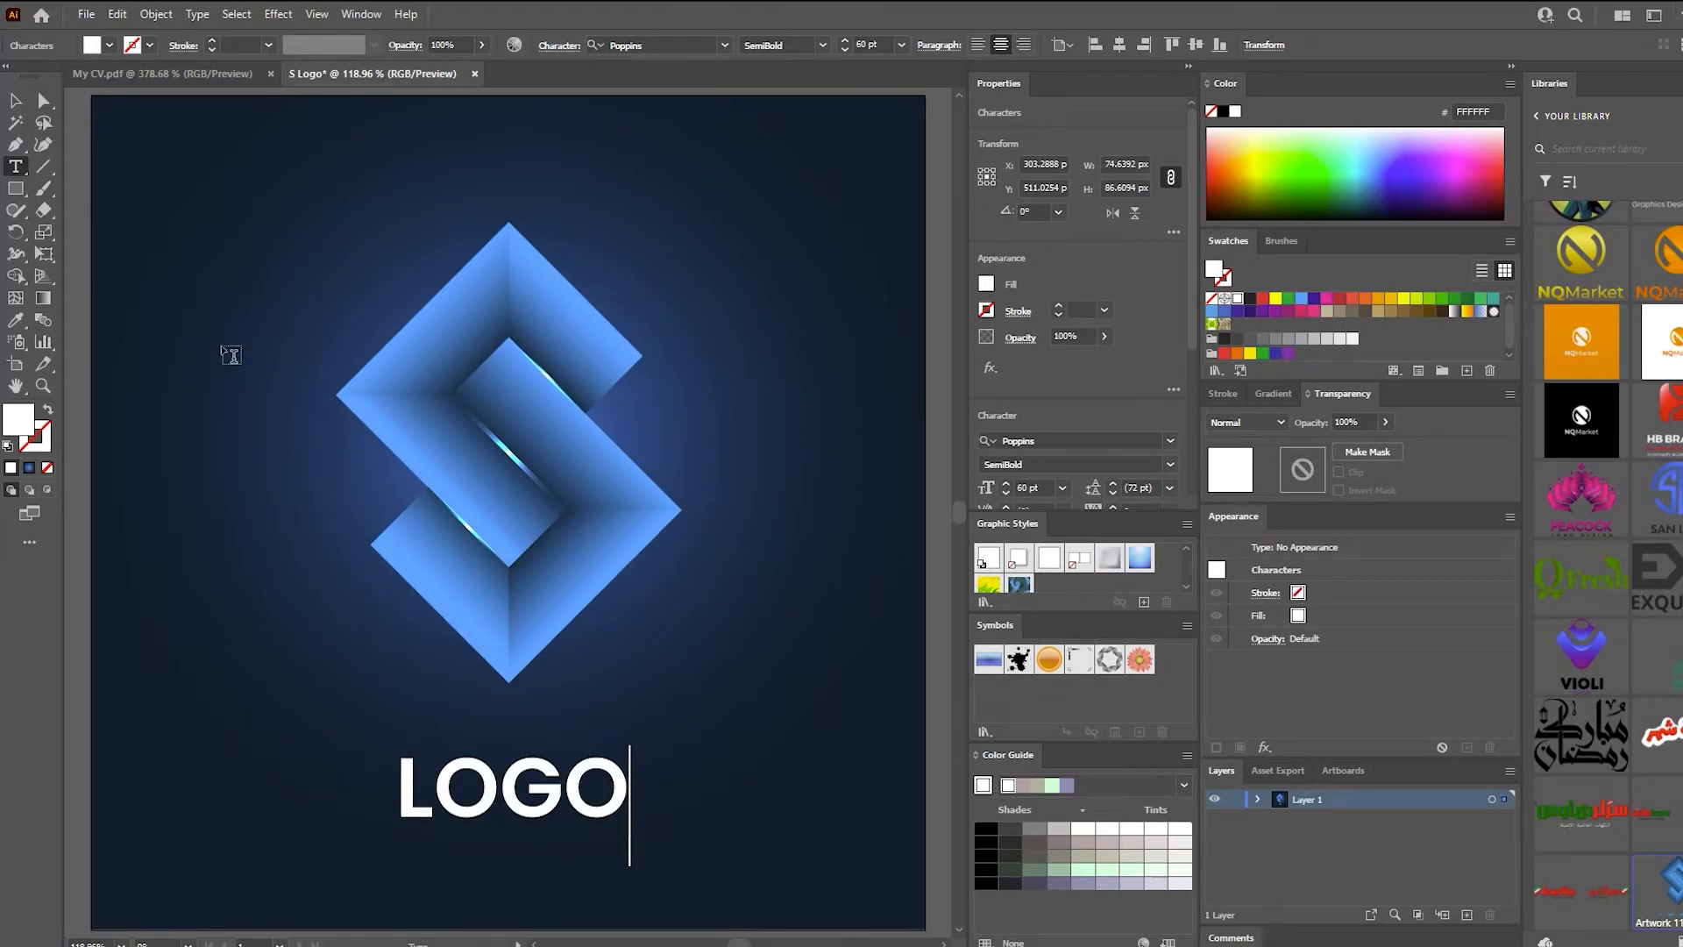
click(16, 101)
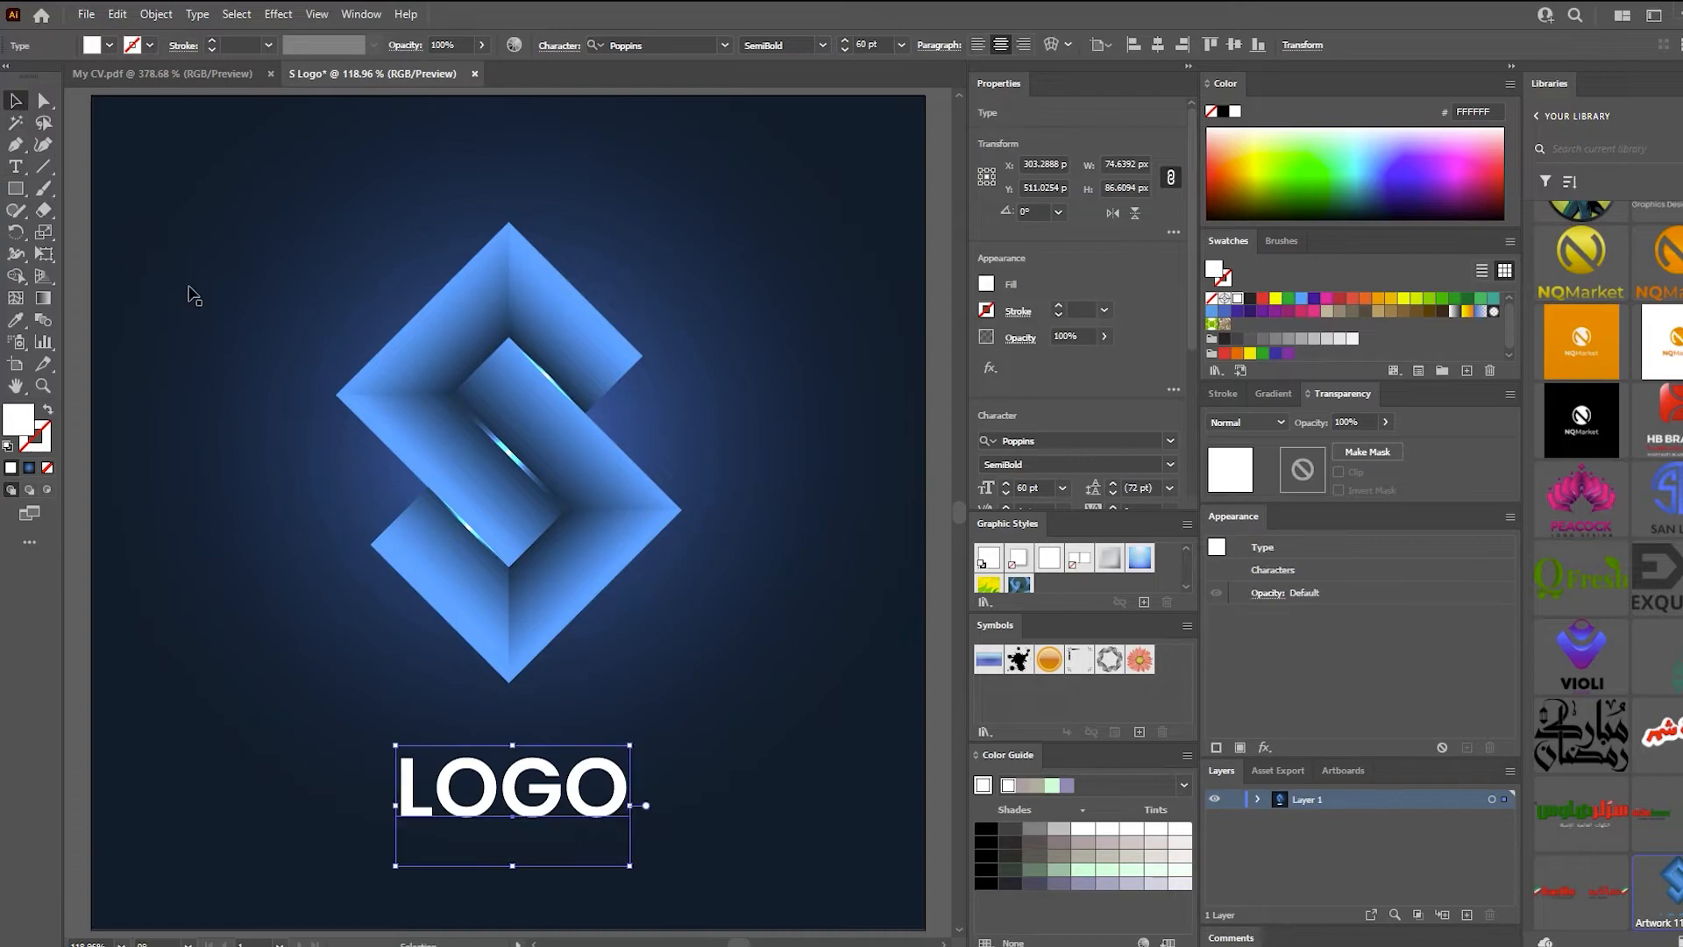
click(846, 39)
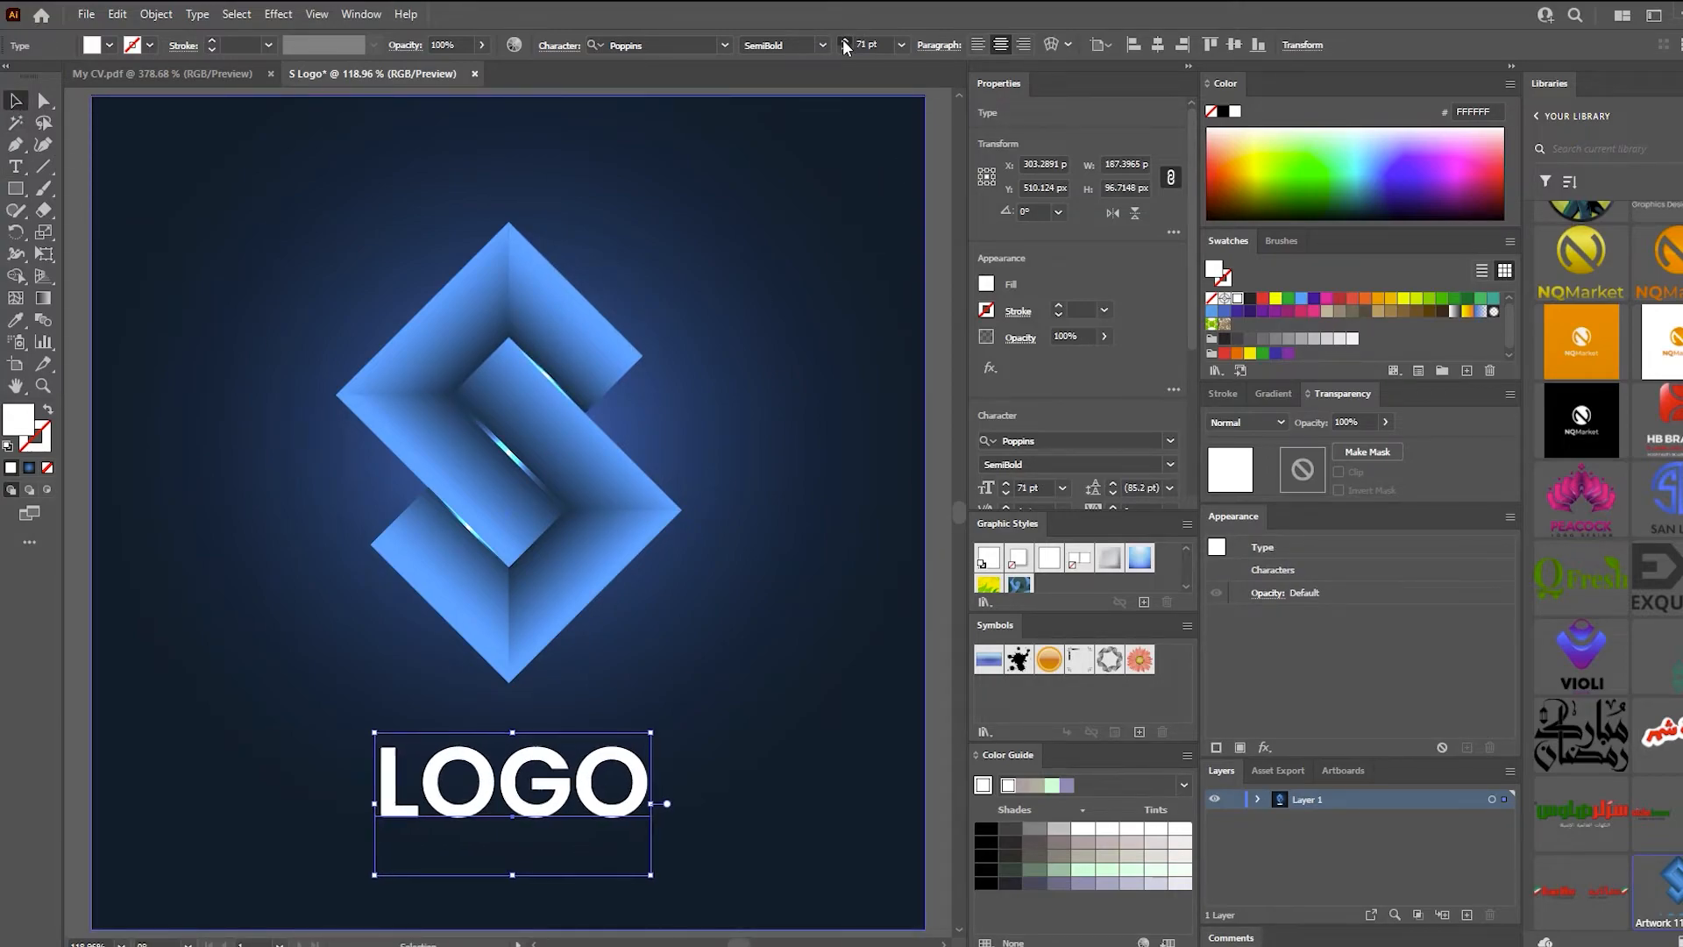
Move the S emblem slightly upward and shift the LOGO text up to sit just below it
click(561, 428)
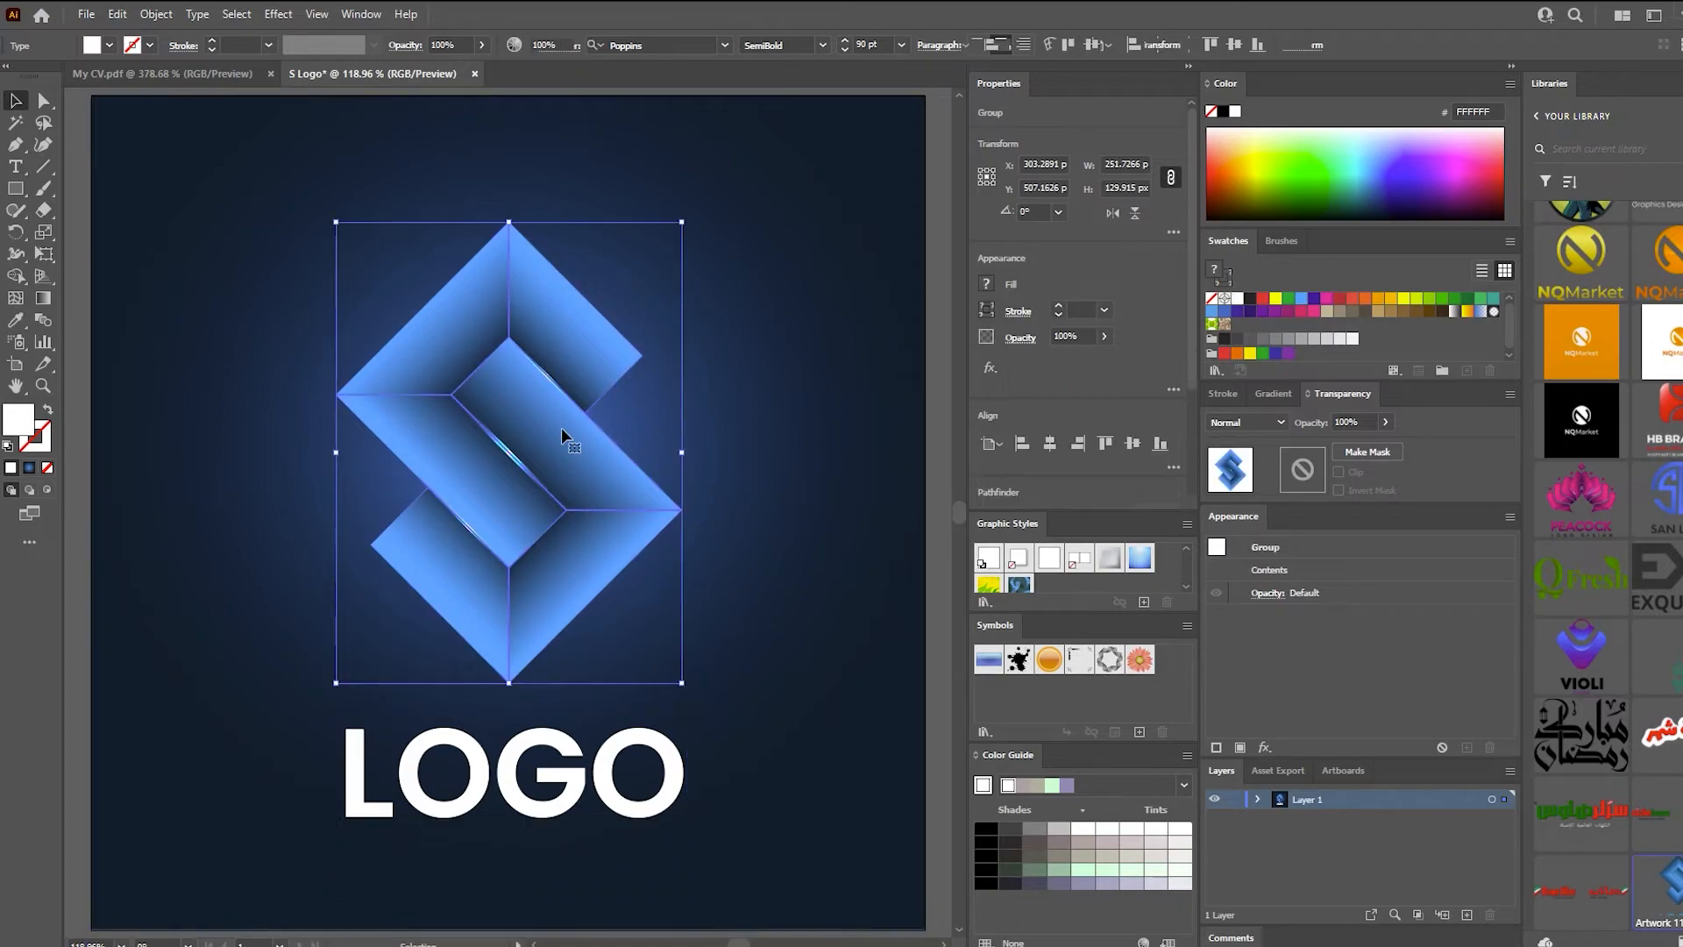
drag(561, 426, 561, 412)
drag(564, 732, 571, 727)
Expand the LOGO text's object and fill into editable shapes
click(158, 14)
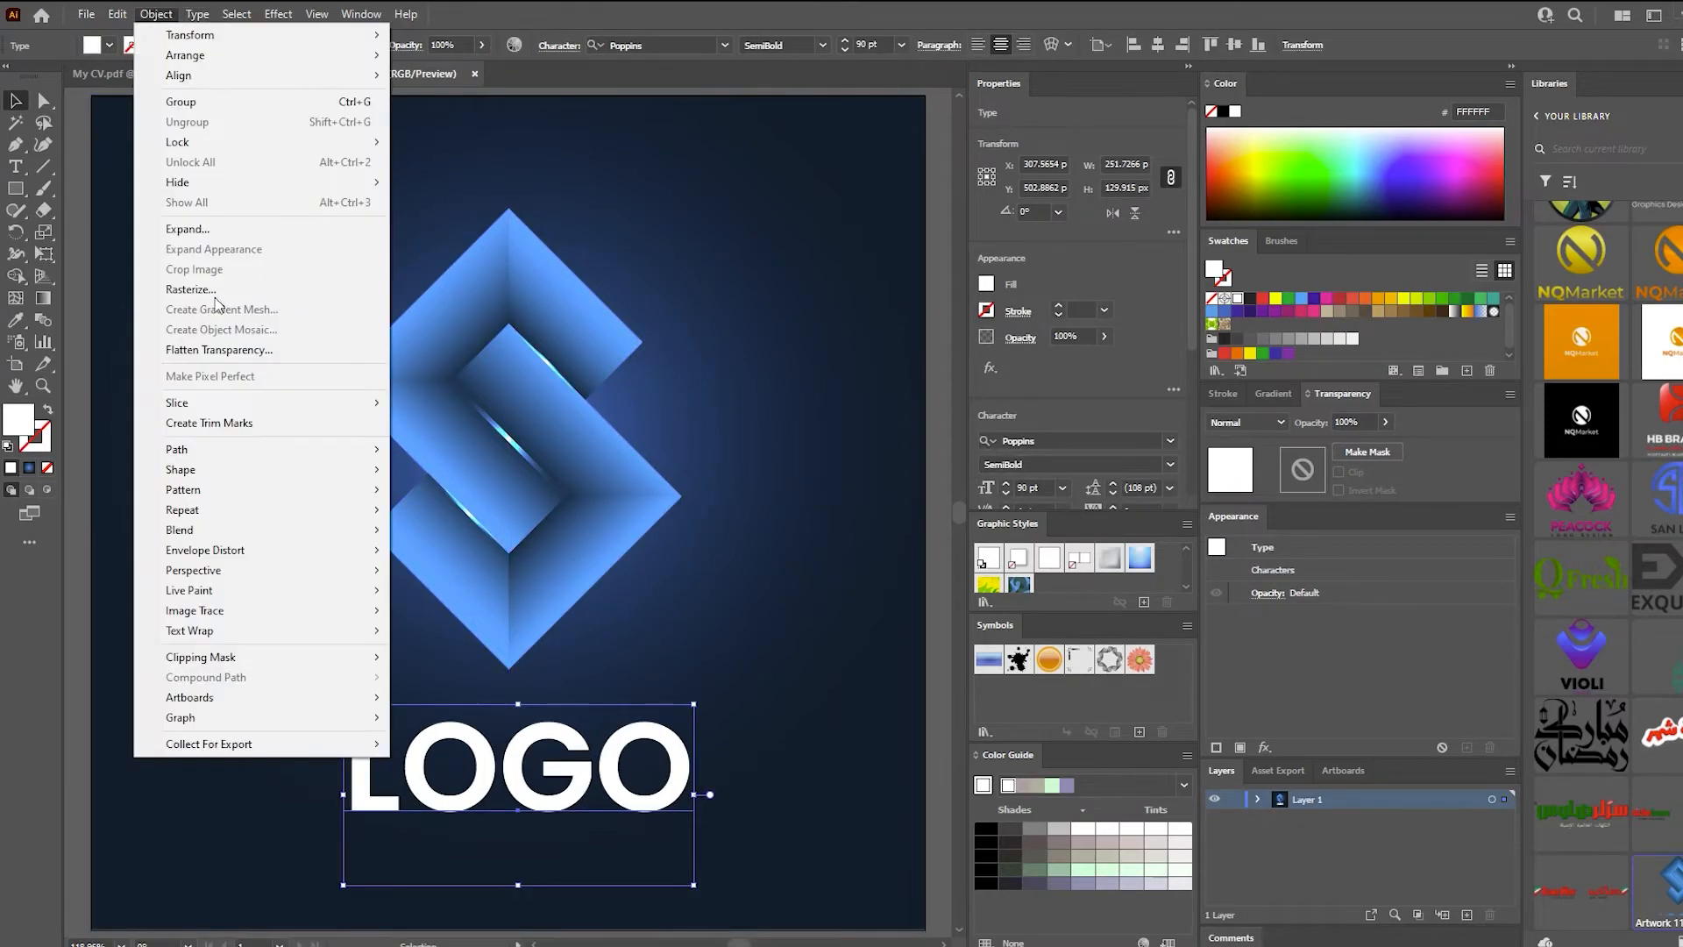
click(175, 226)
click(835, 605)
click(789, 662)
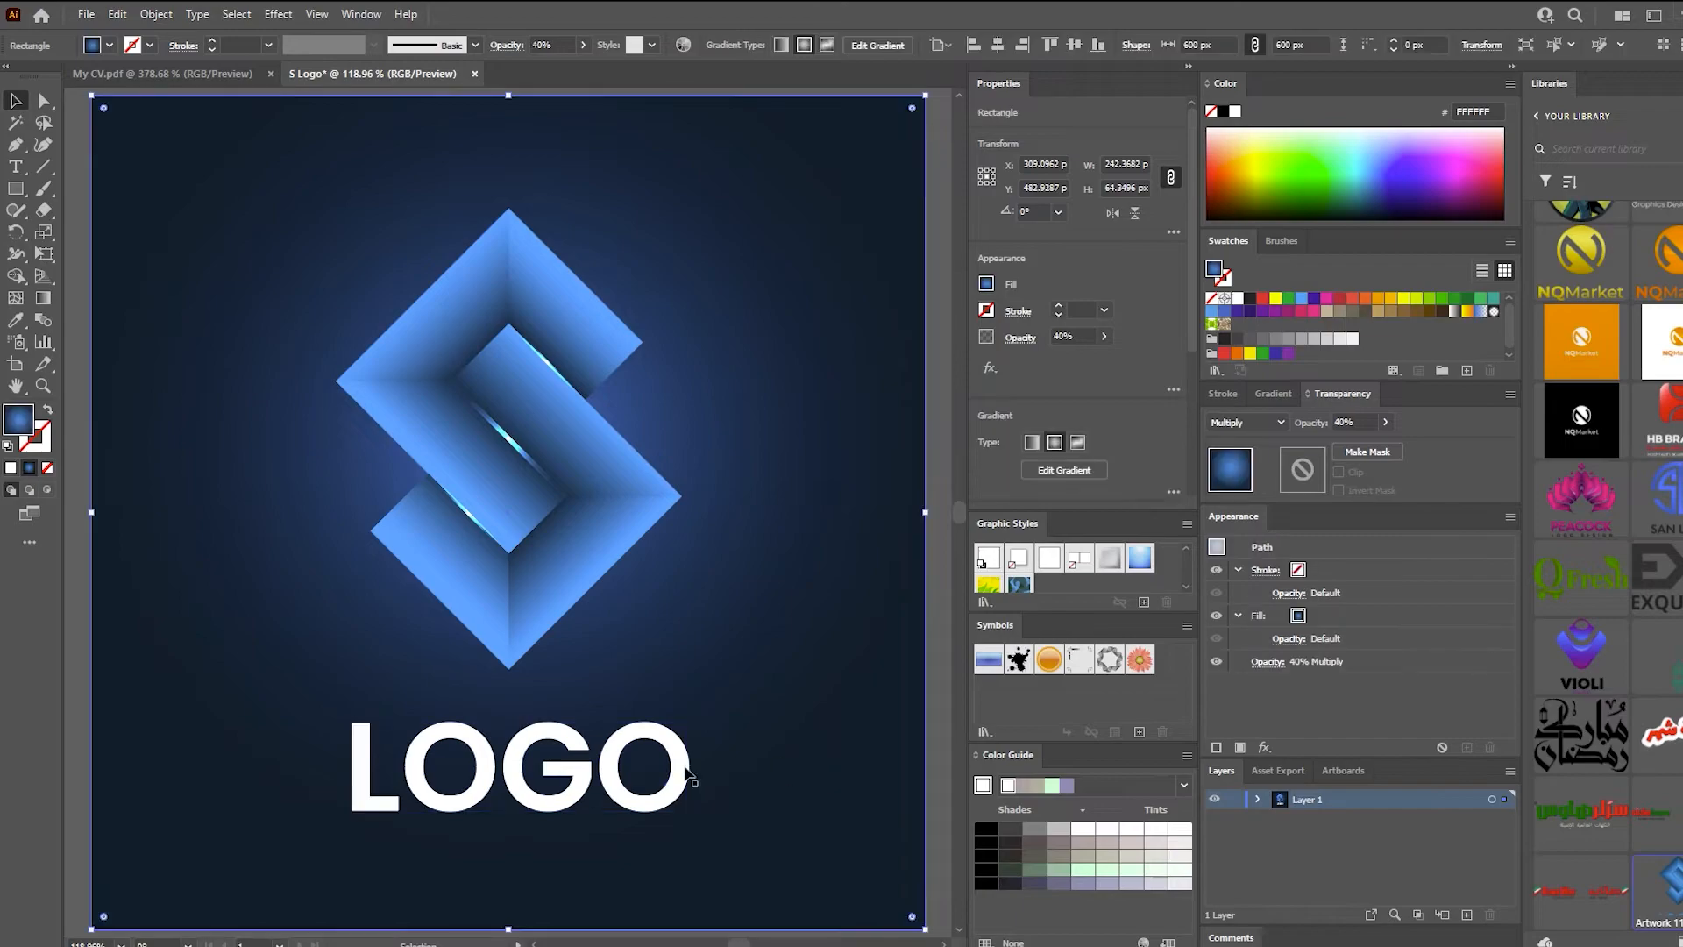
Fill the expanded LOGO letters with the blue gradient sampled from the S emblem
click(612, 763)
click(16, 320)
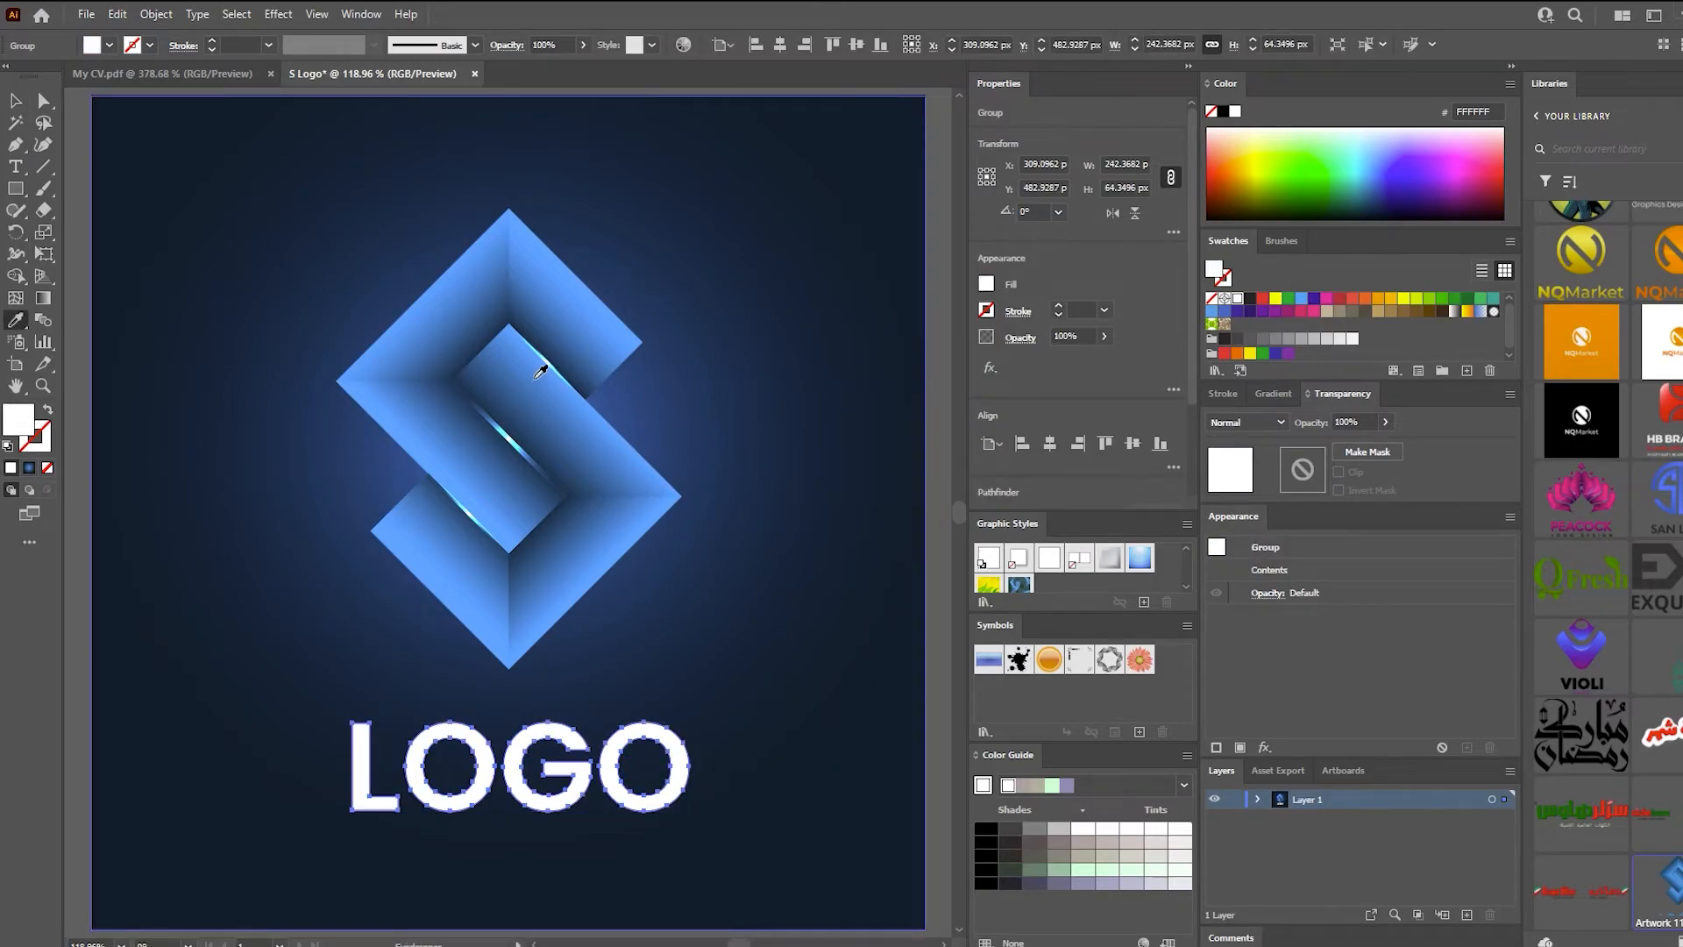
click(541, 372)
Redirect the LOGO letters' gradient vertically from light blue at the top to dark below, and fine-tune its upper colour stops
click(43, 298)
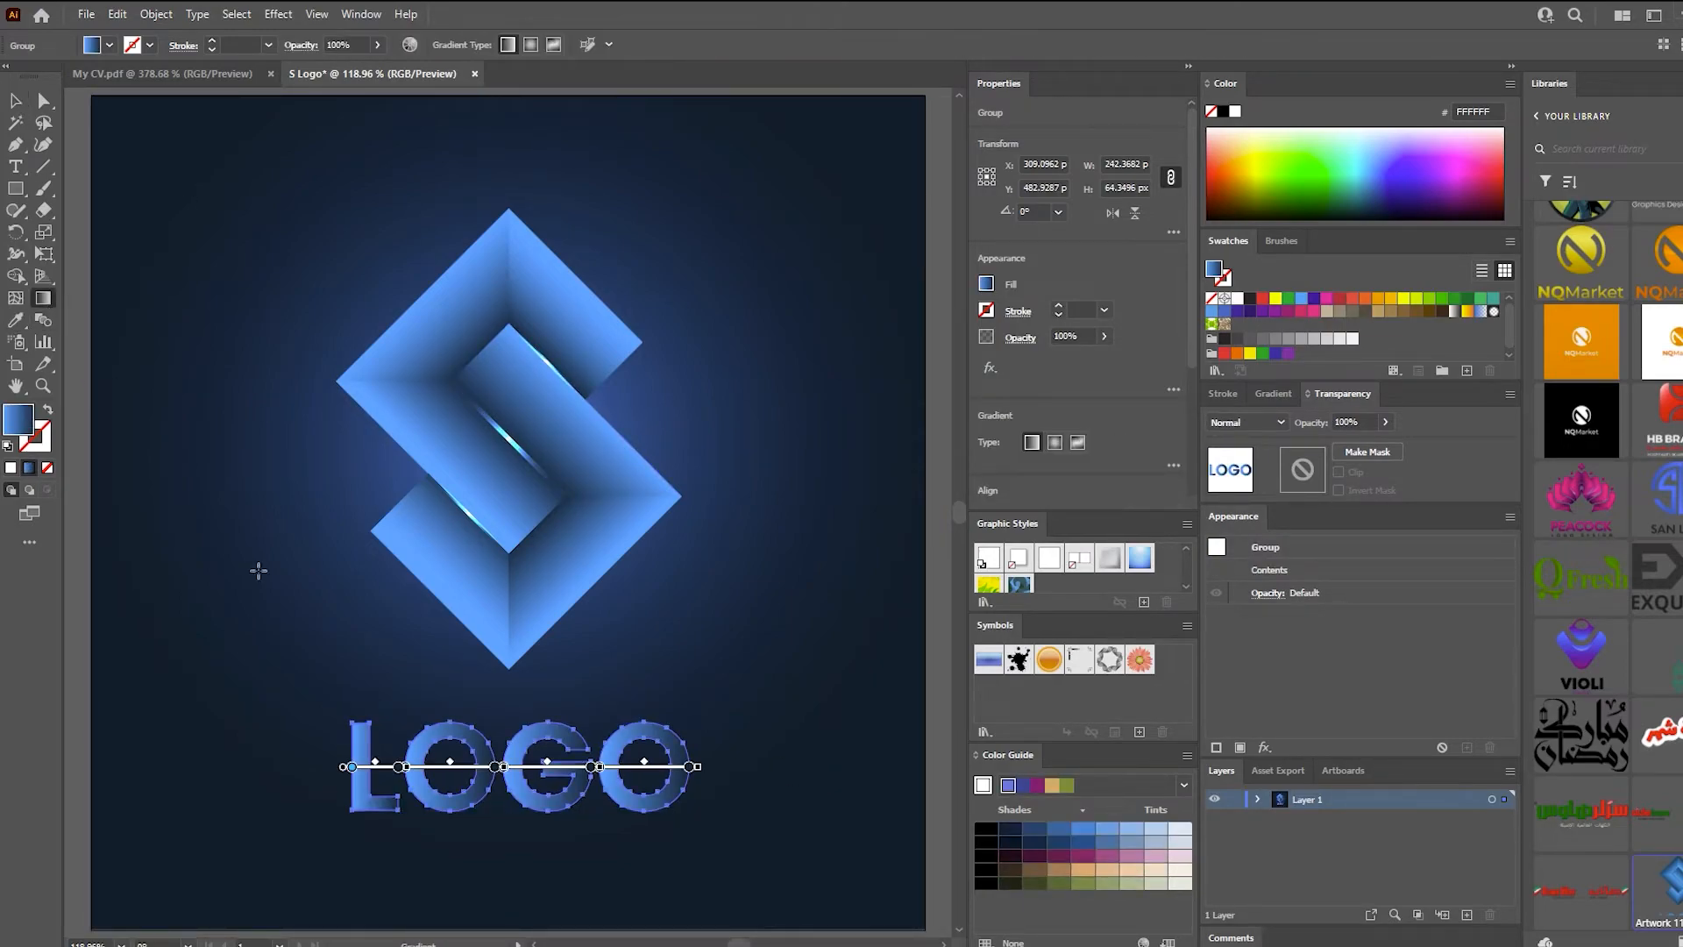
mouse_move(524, 689)
mouse_down()
mouse_move(523, 840)
mouse_move(505, 876)
mouse_up()
click(547, 732)
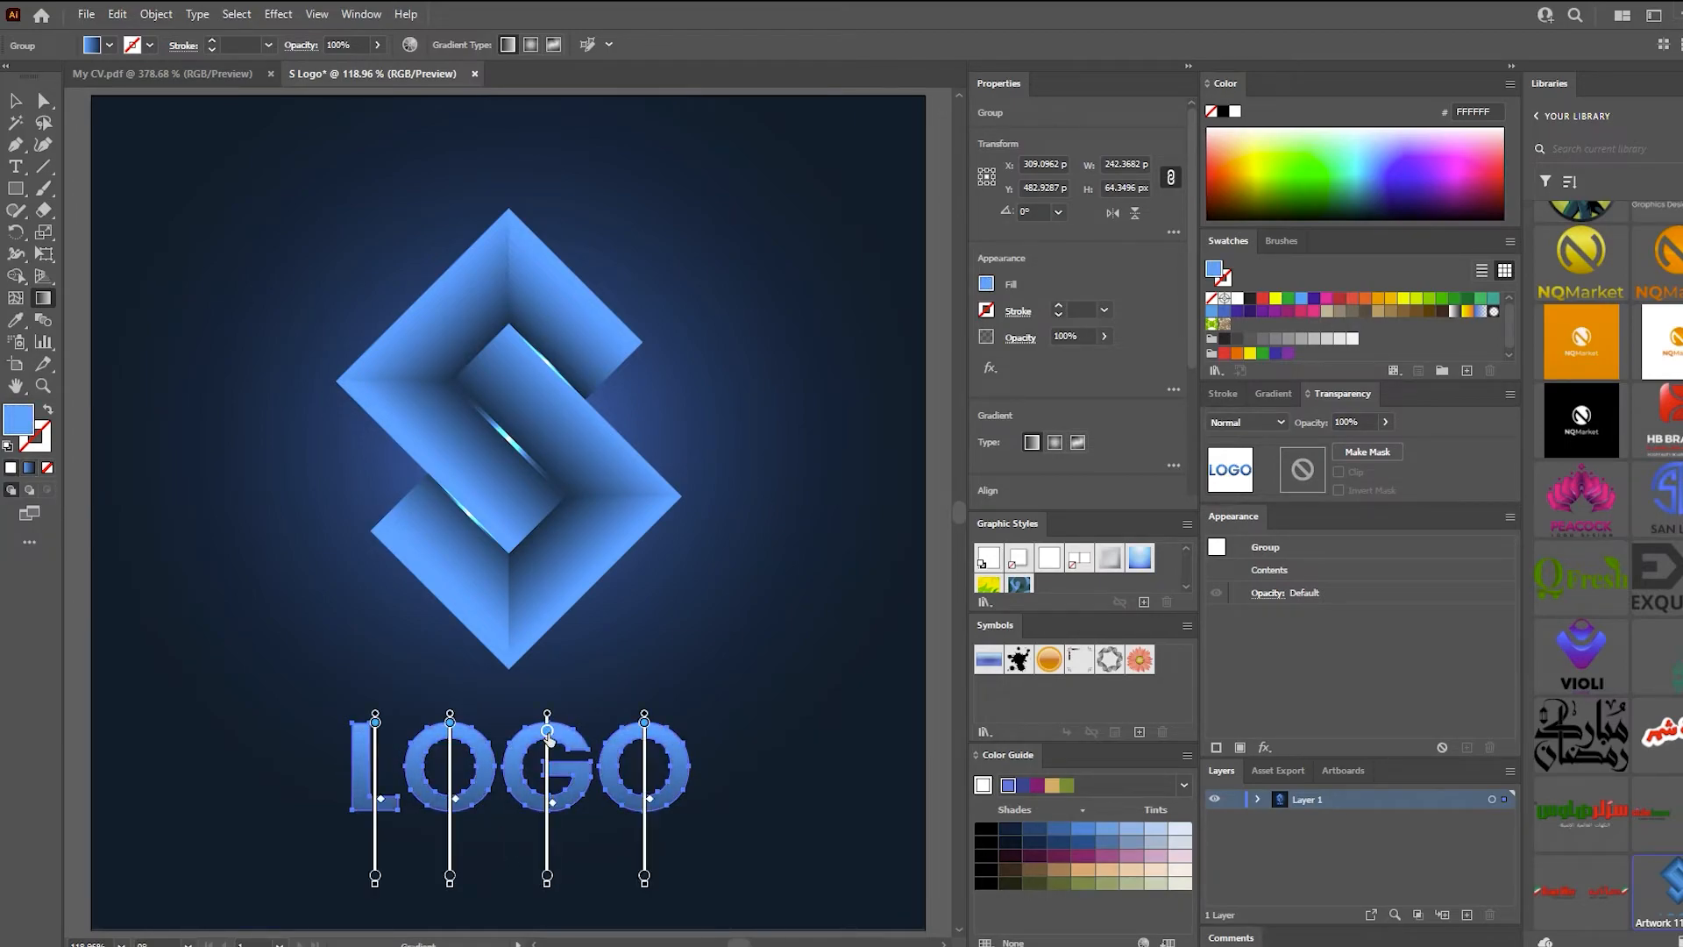
click(449, 732)
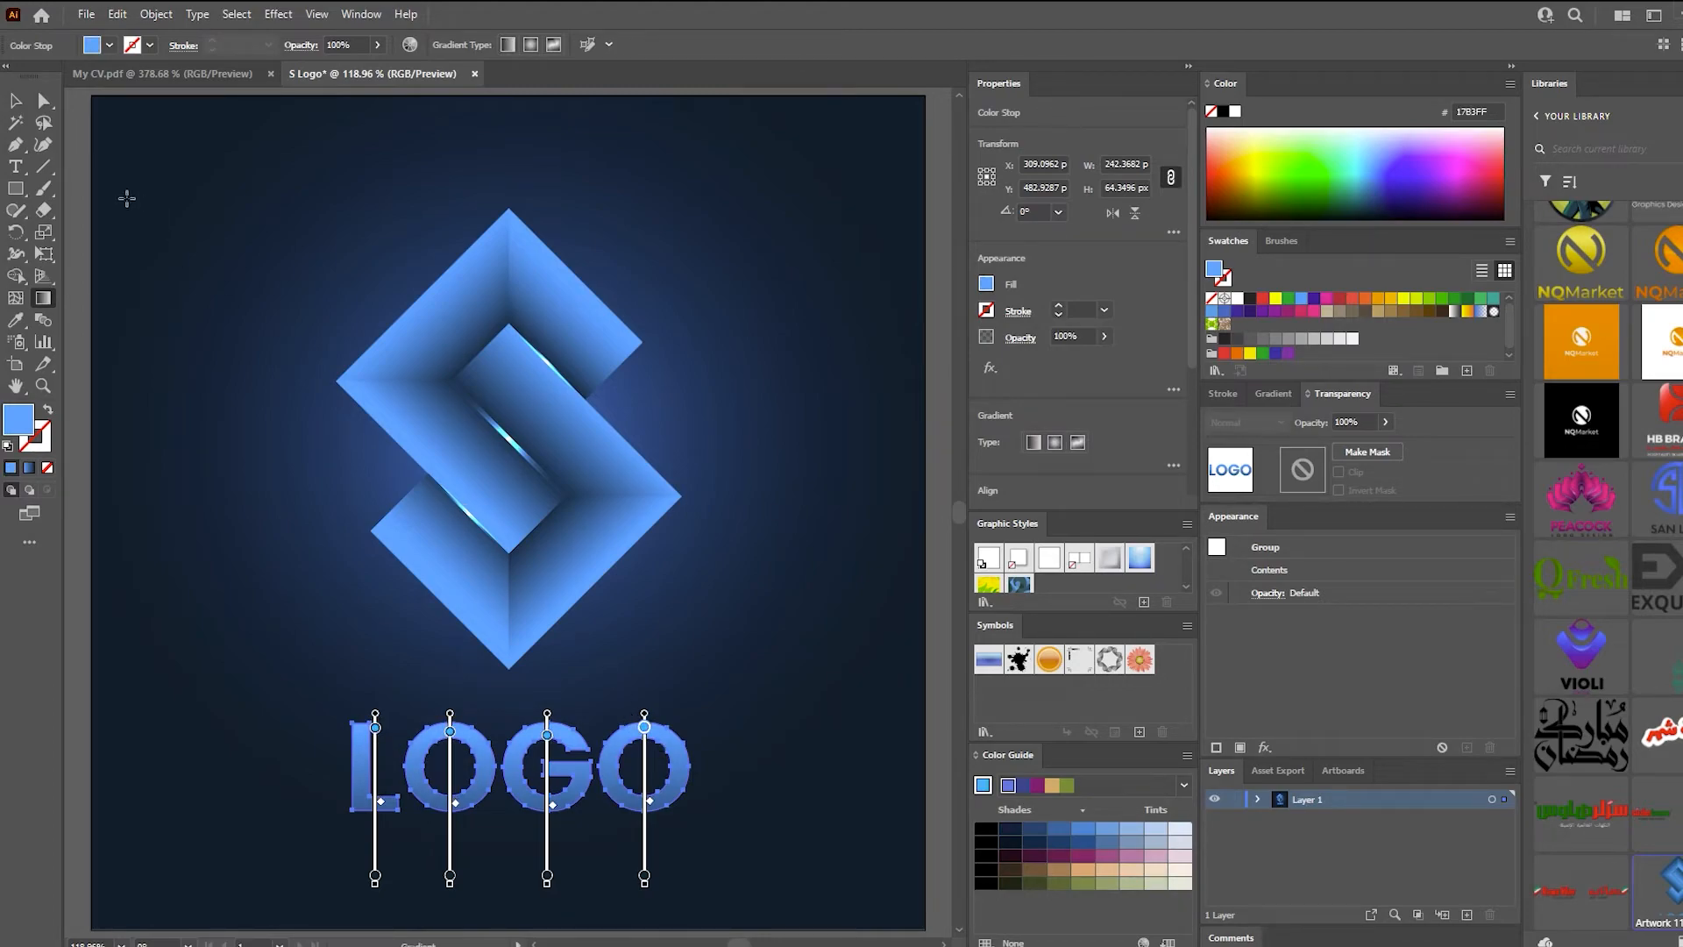
key(v)
click(162, 215)
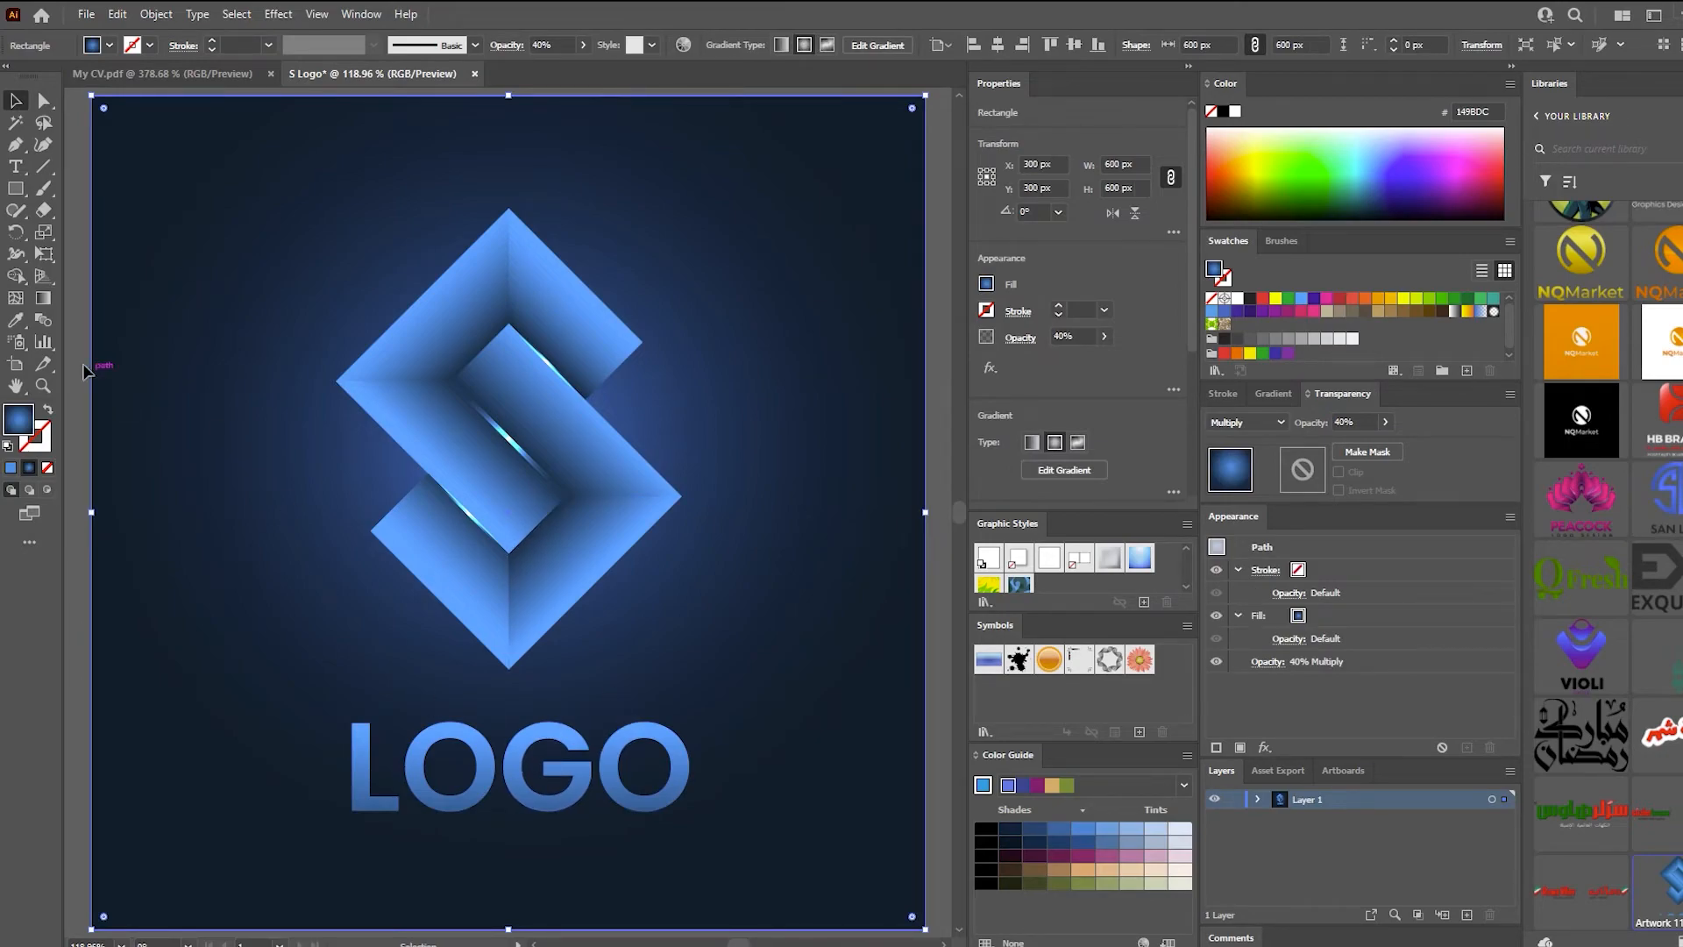
click(85, 273)
Set new type to 21 pt with 600 tracking
click(16, 166)
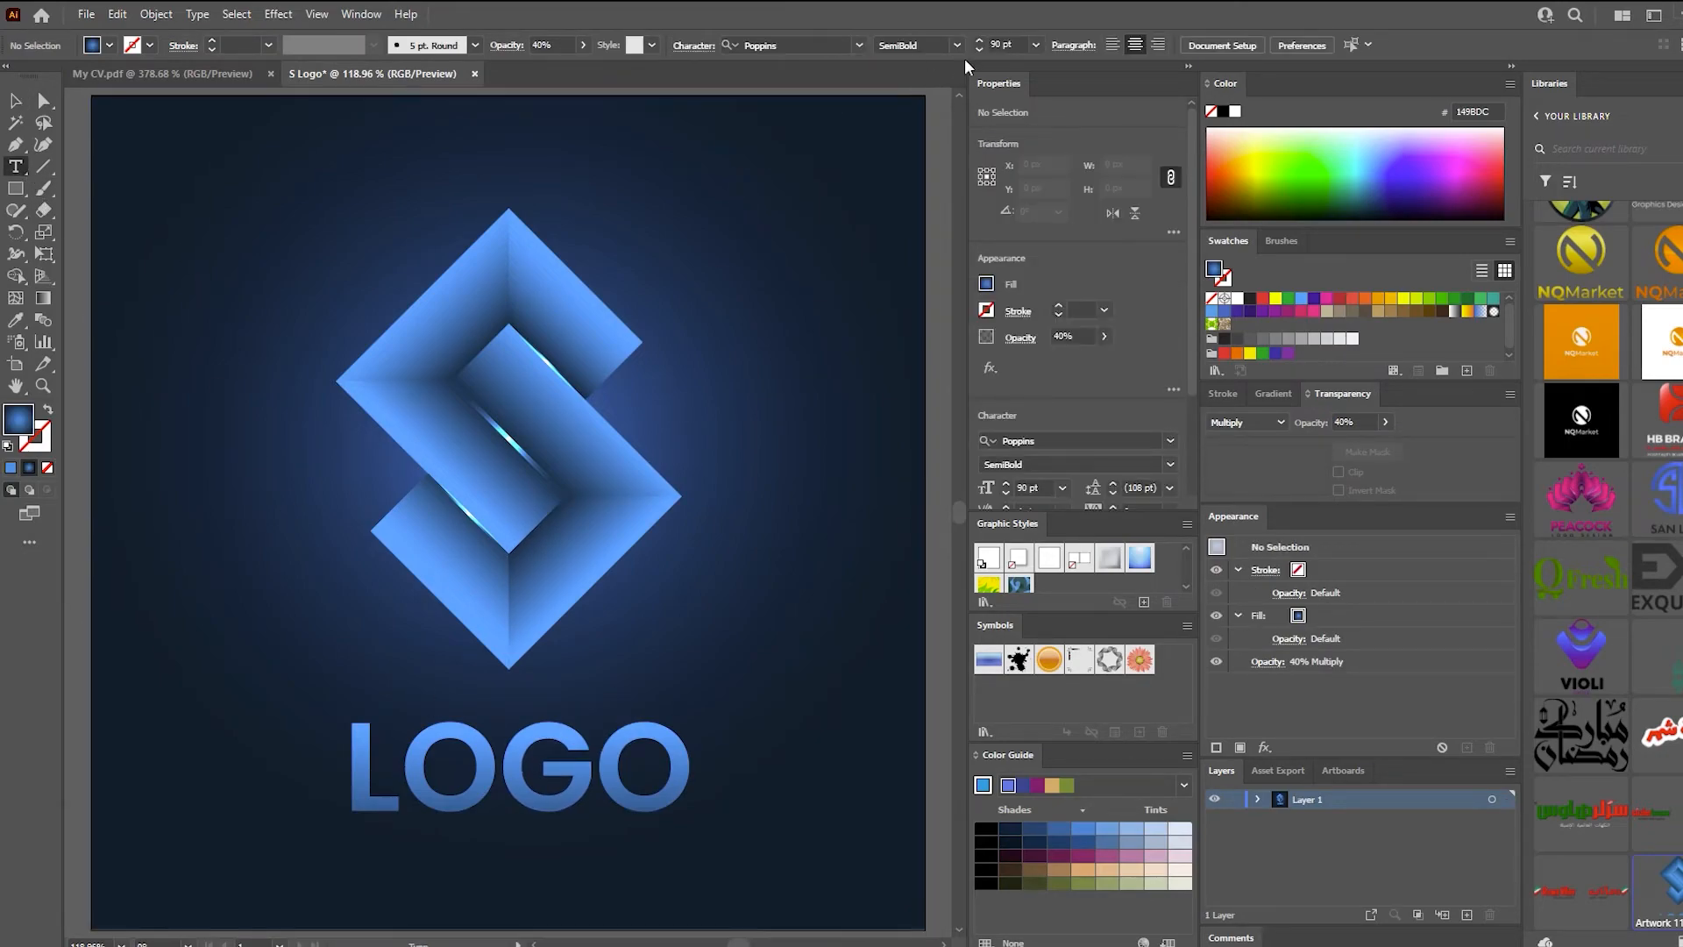
click(1036, 44)
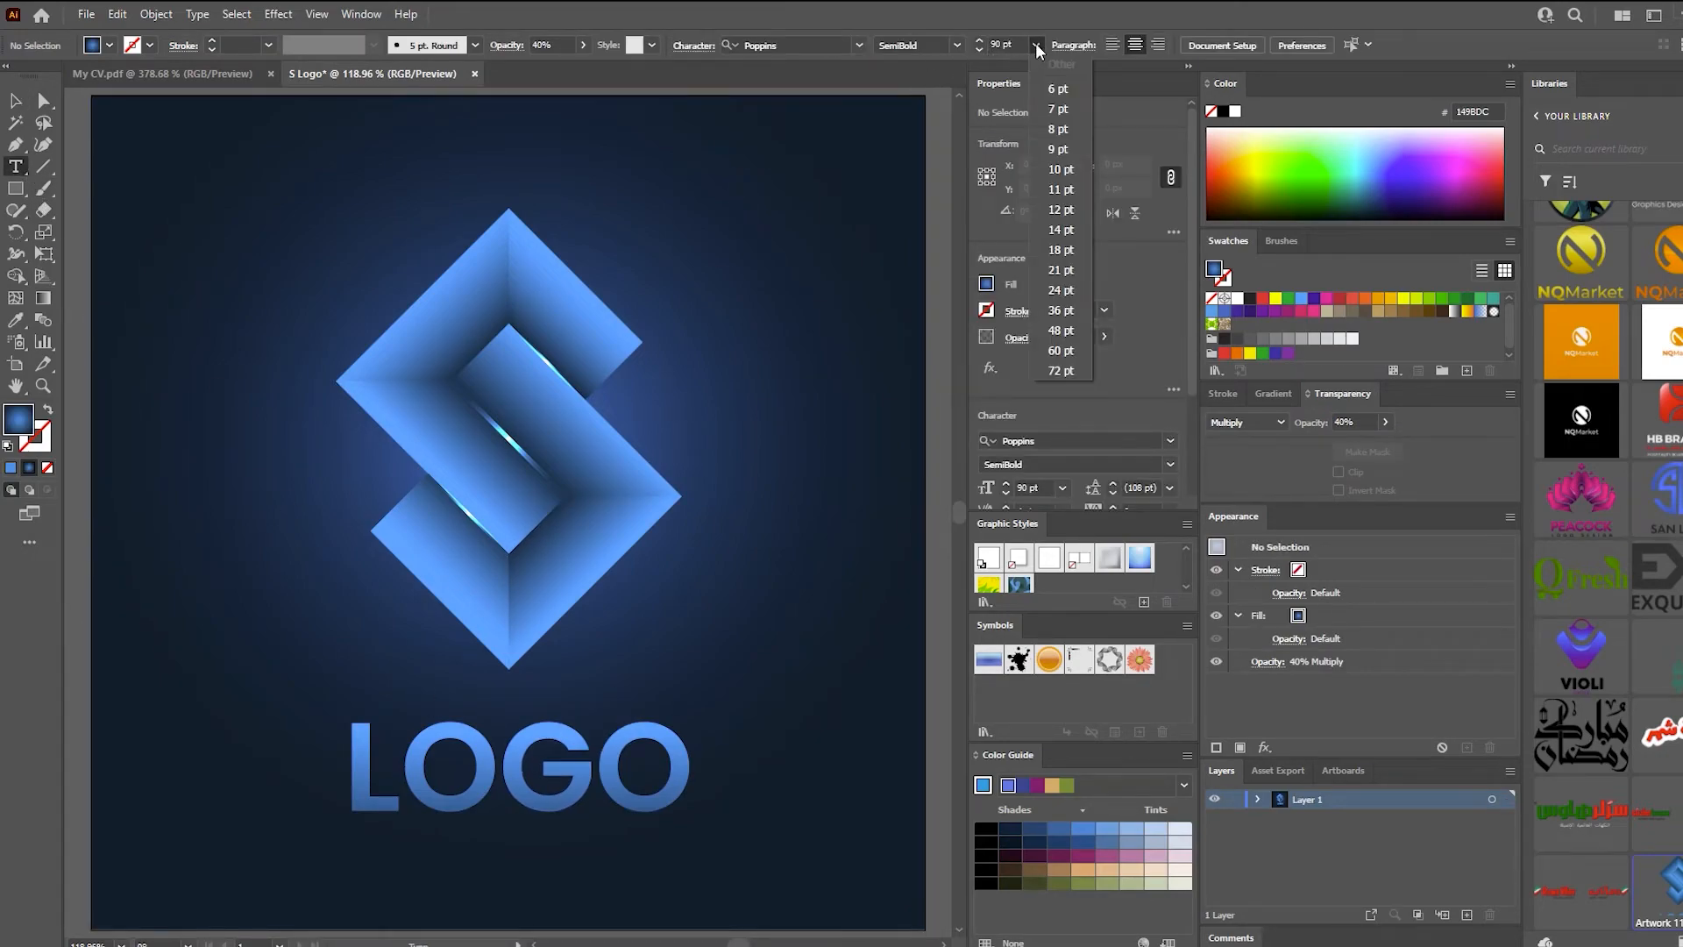
click(1062, 270)
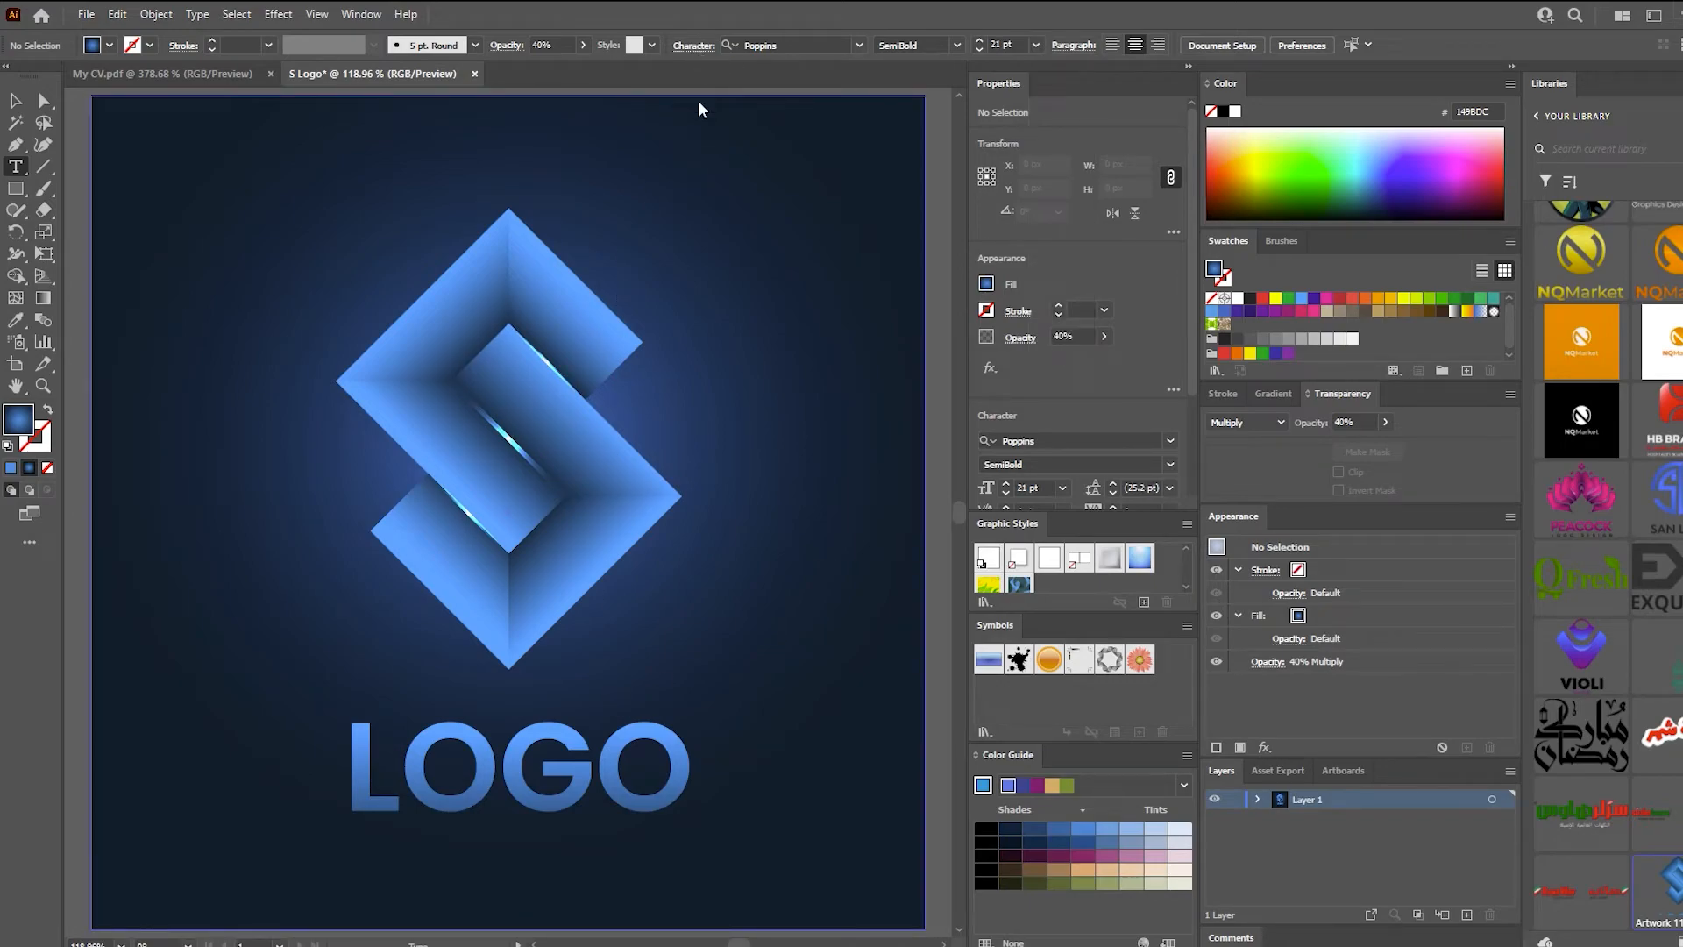
click(694, 45)
click(696, 156)
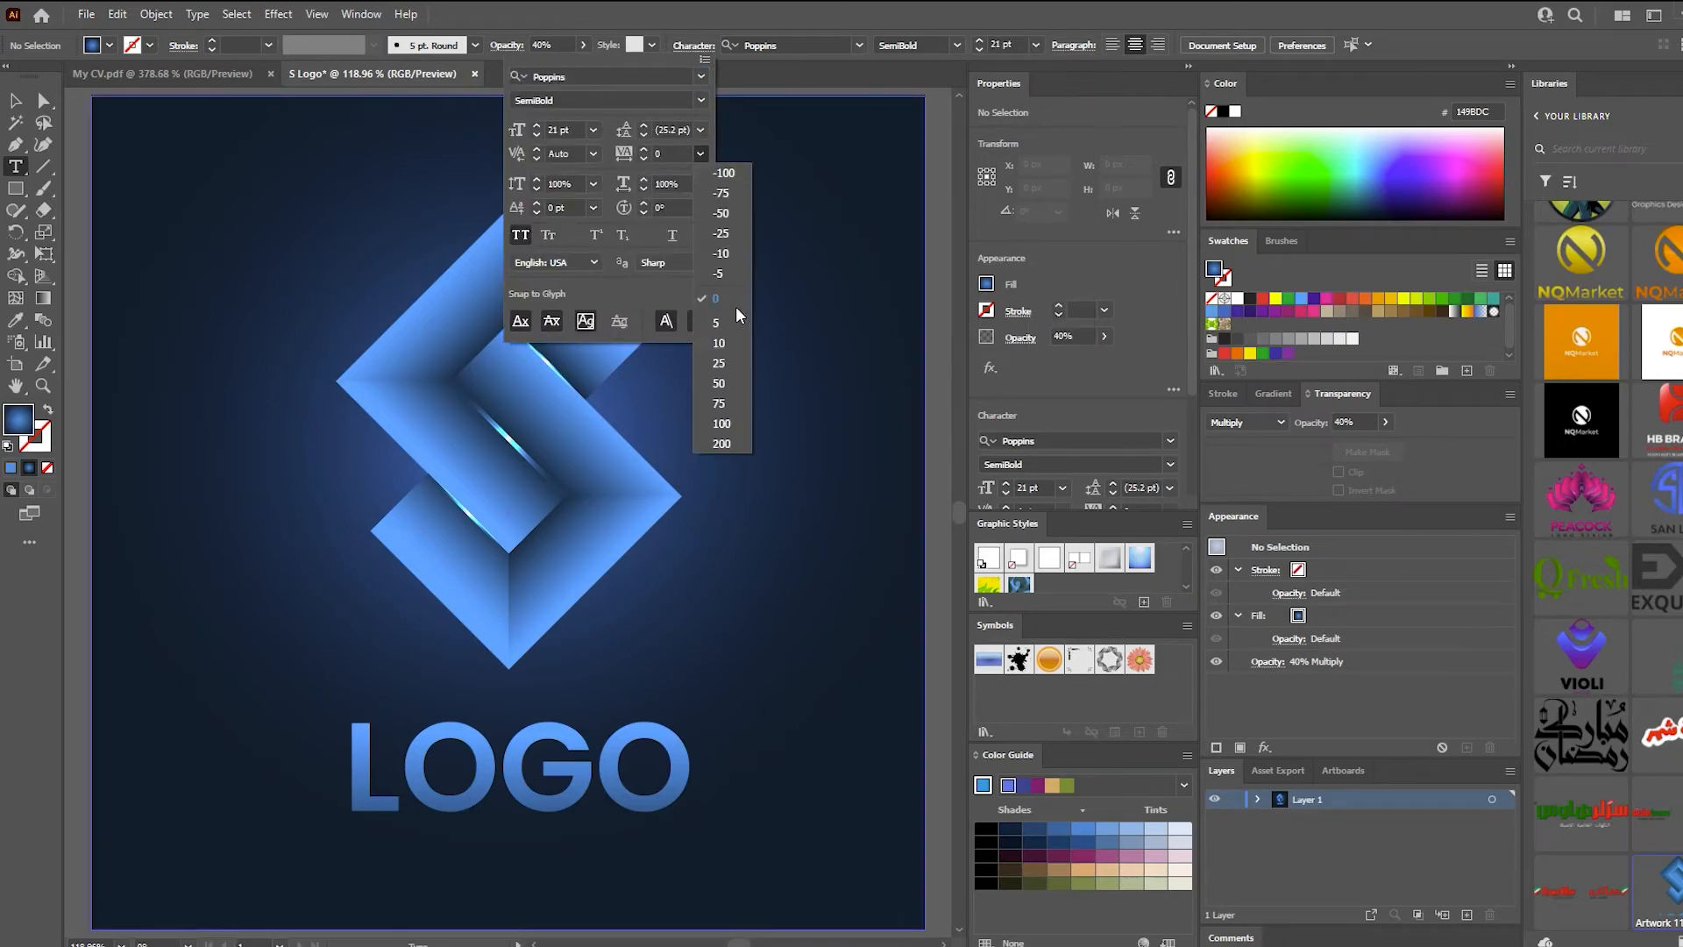
click(731, 423)
click(662, 153)
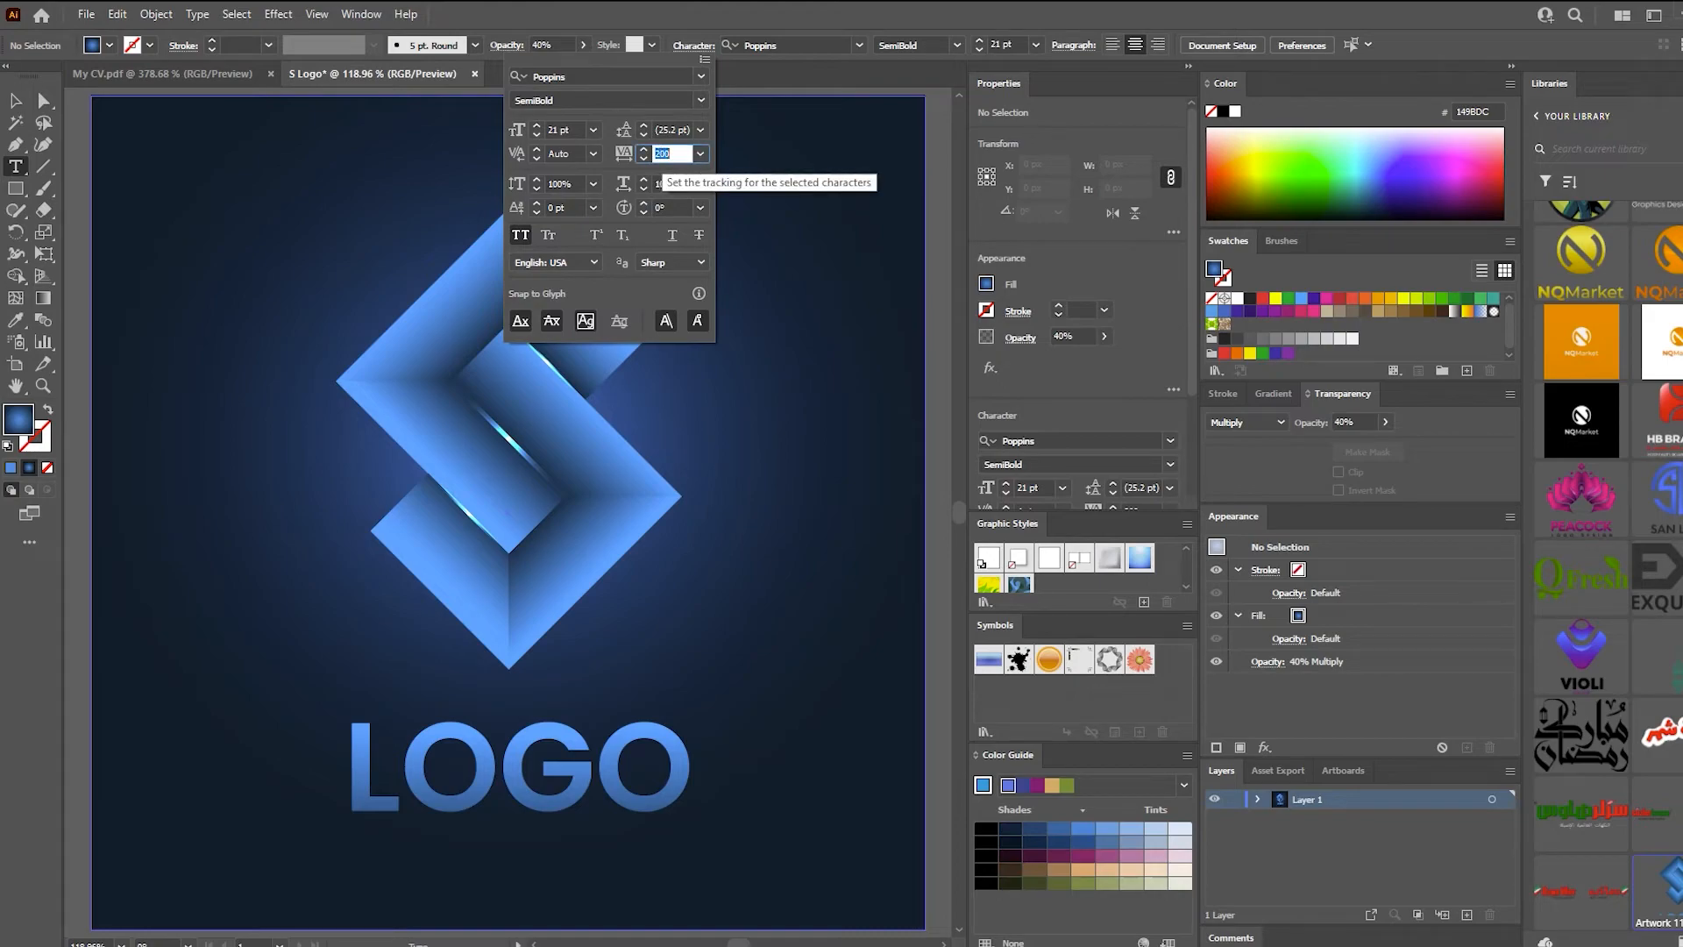
click(561, 156)
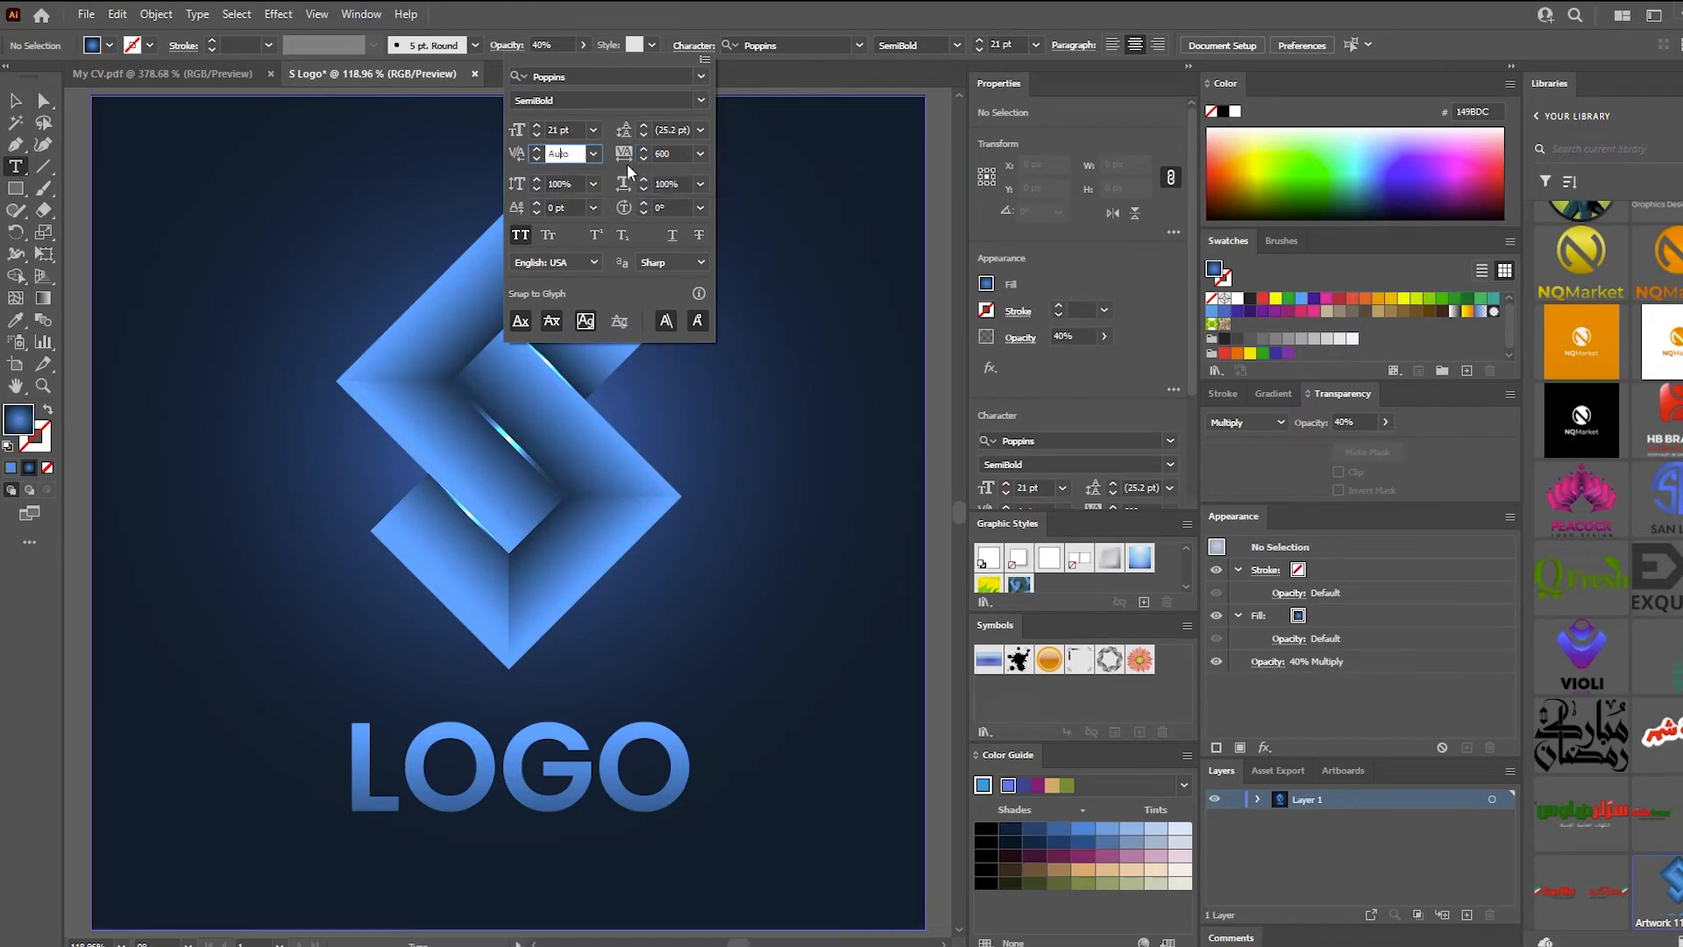
click(512, 840)
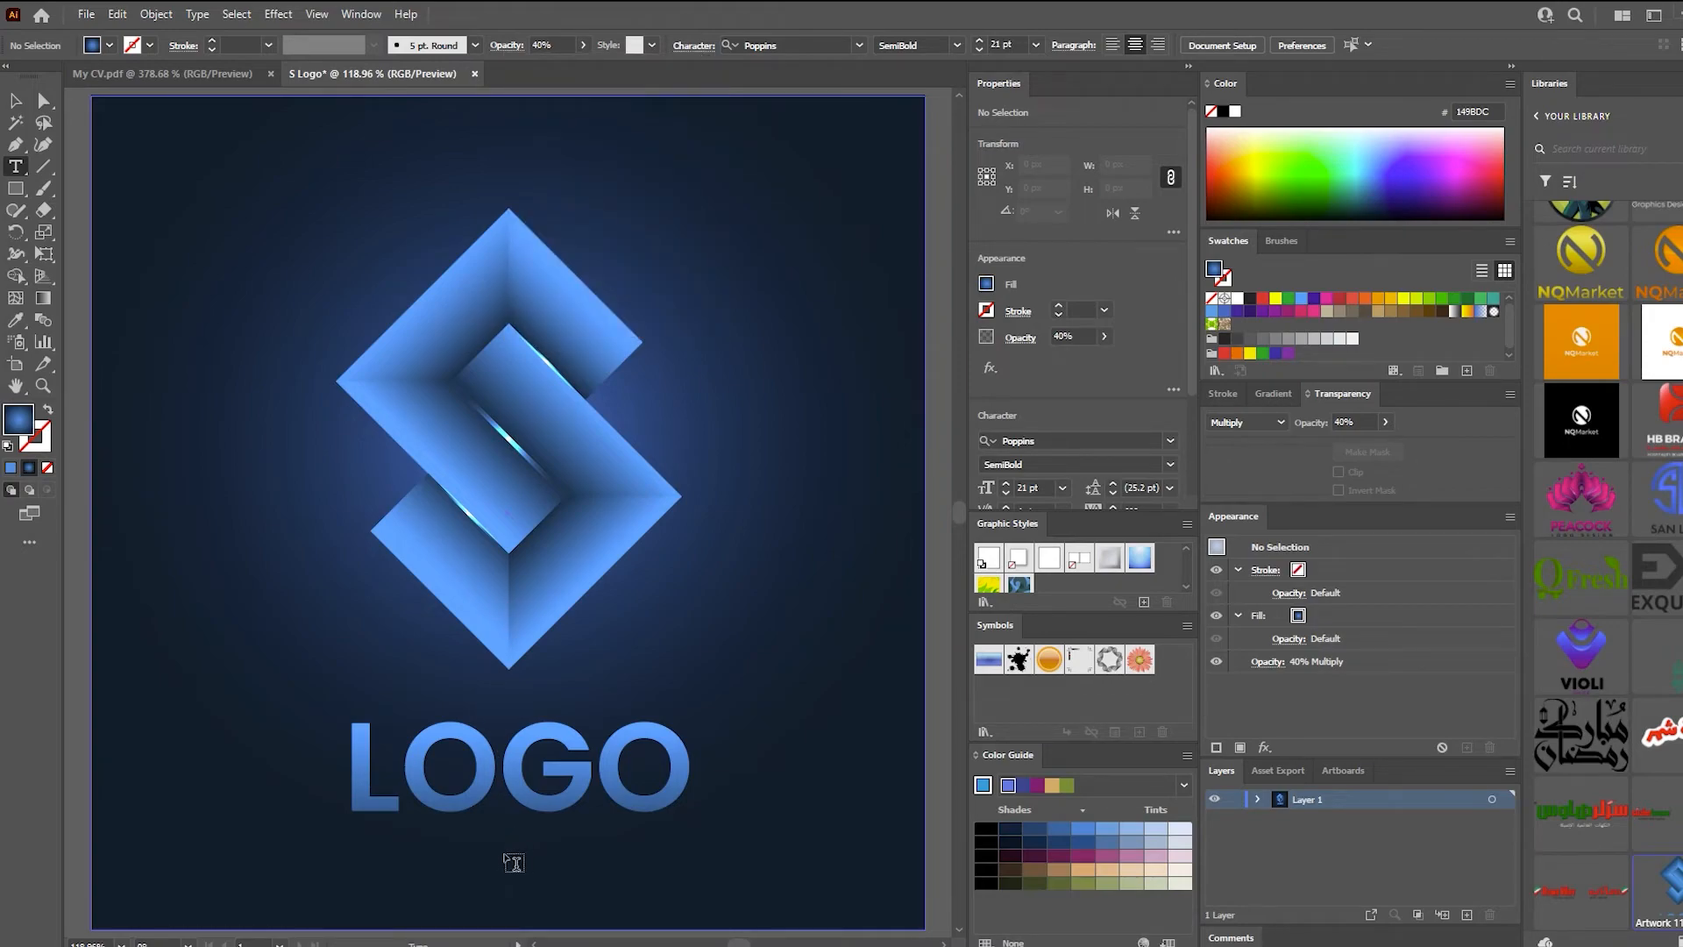
Place a placeholder text object centred below LOGO and fill it with white (FFFFFF)
click(508, 855)
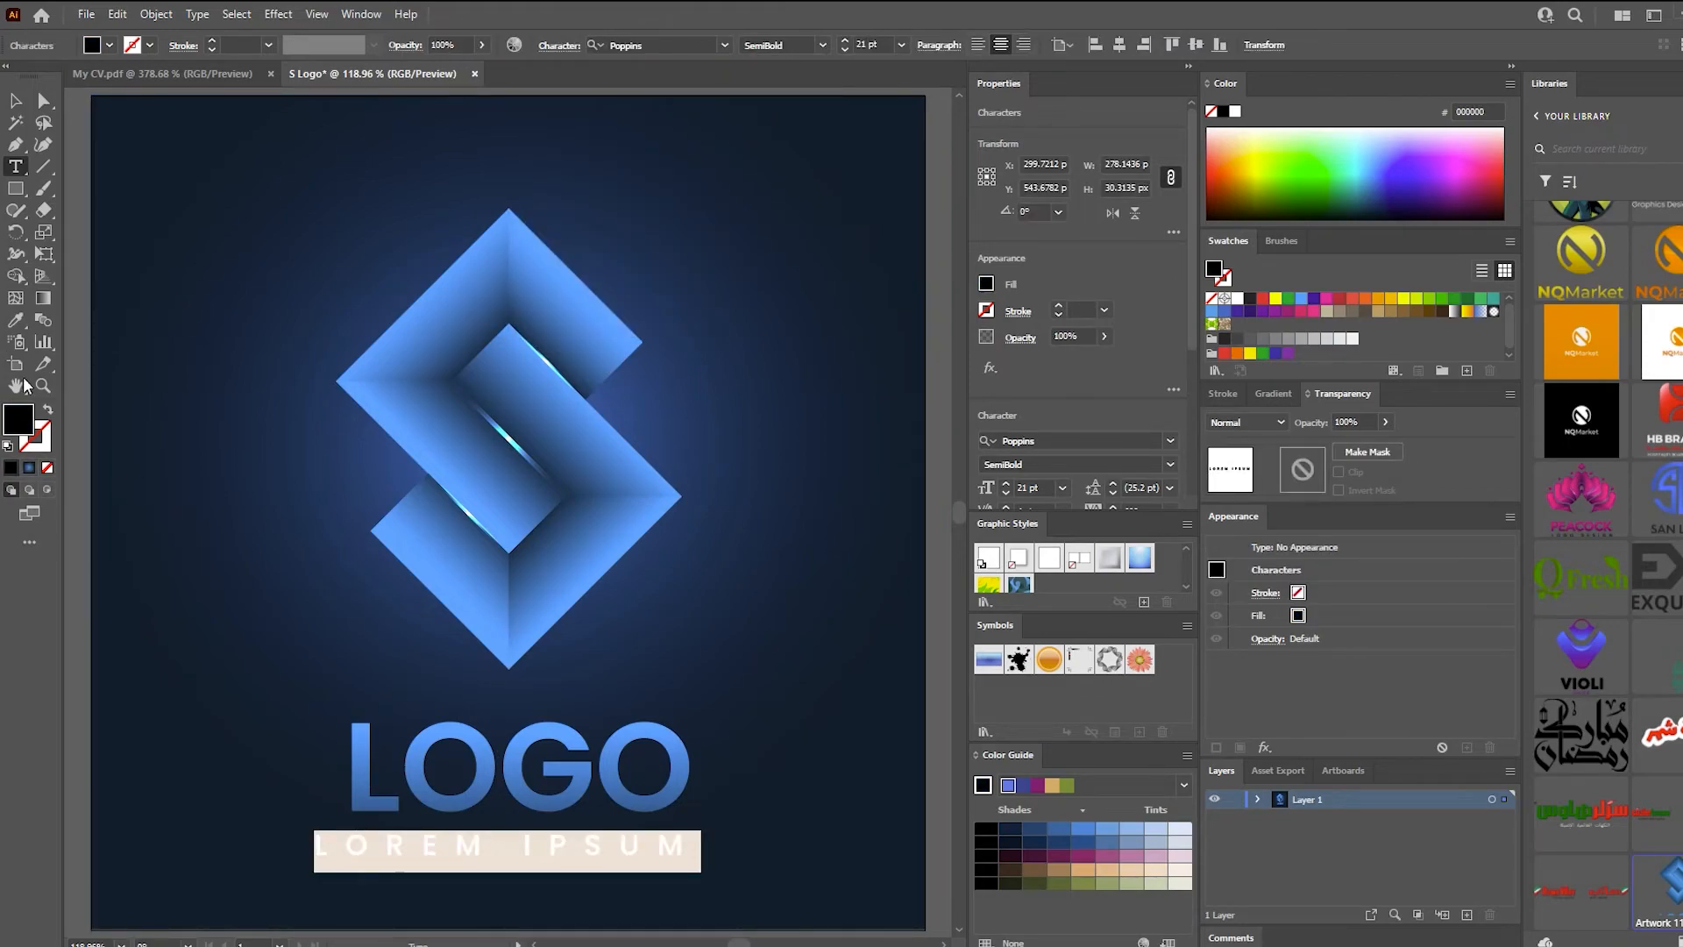
double_click(35, 435)
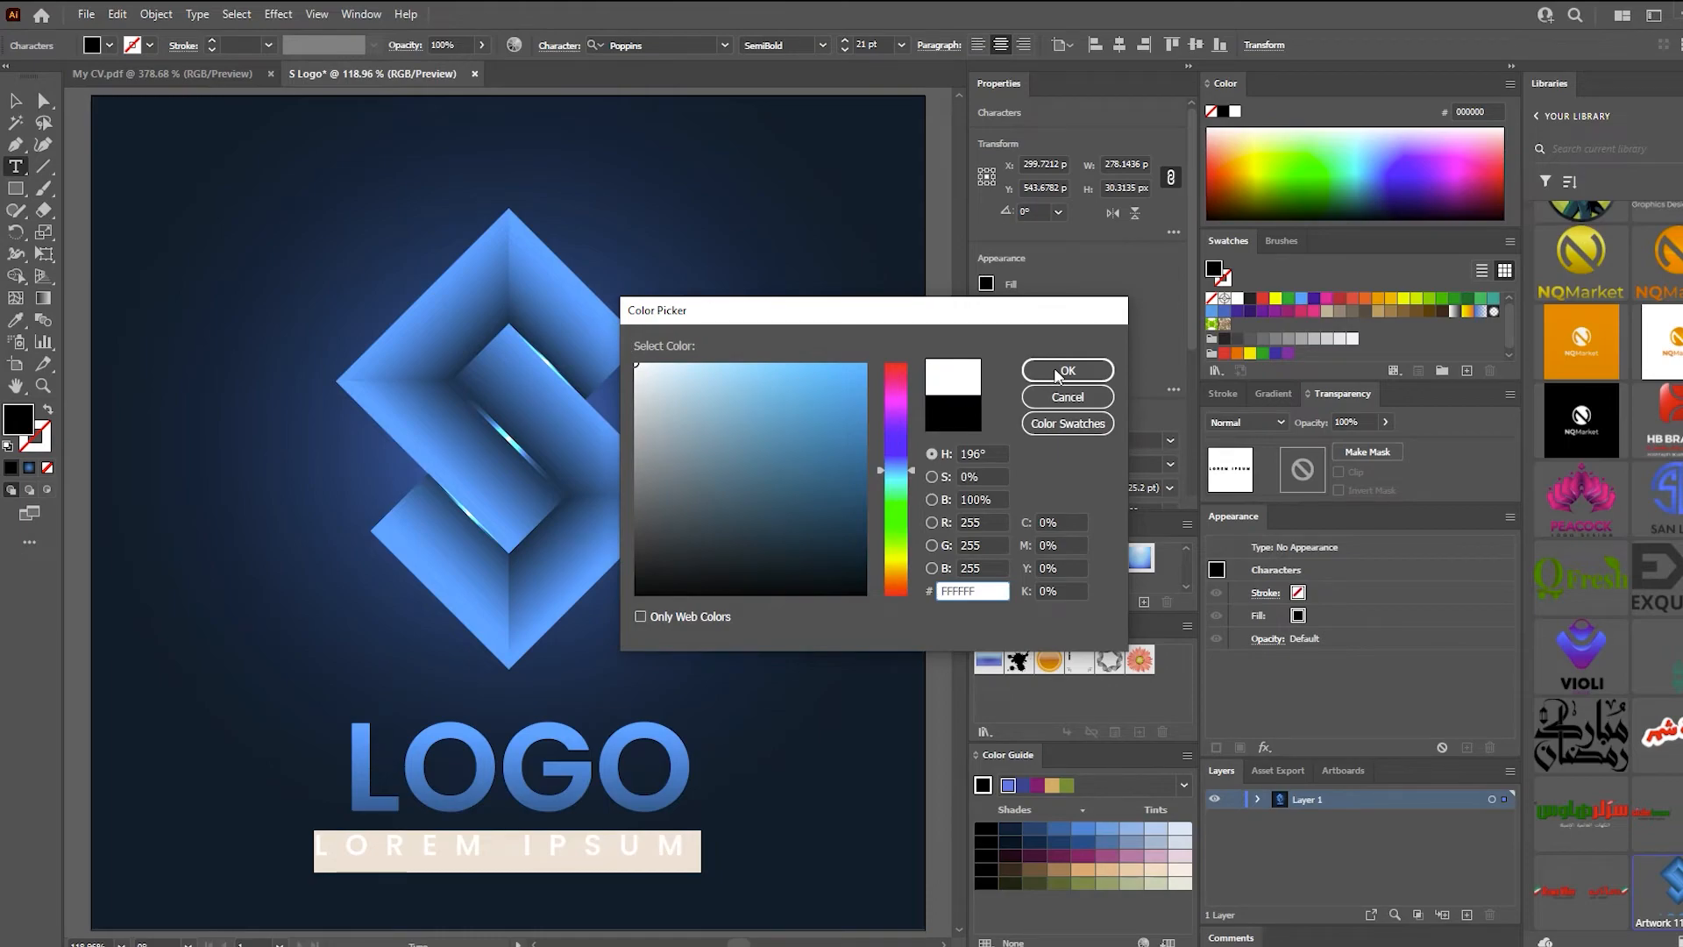
click(1058, 375)
Replace the placeholder text with DESIGN and set its font style to Regular
triple_click(514, 845)
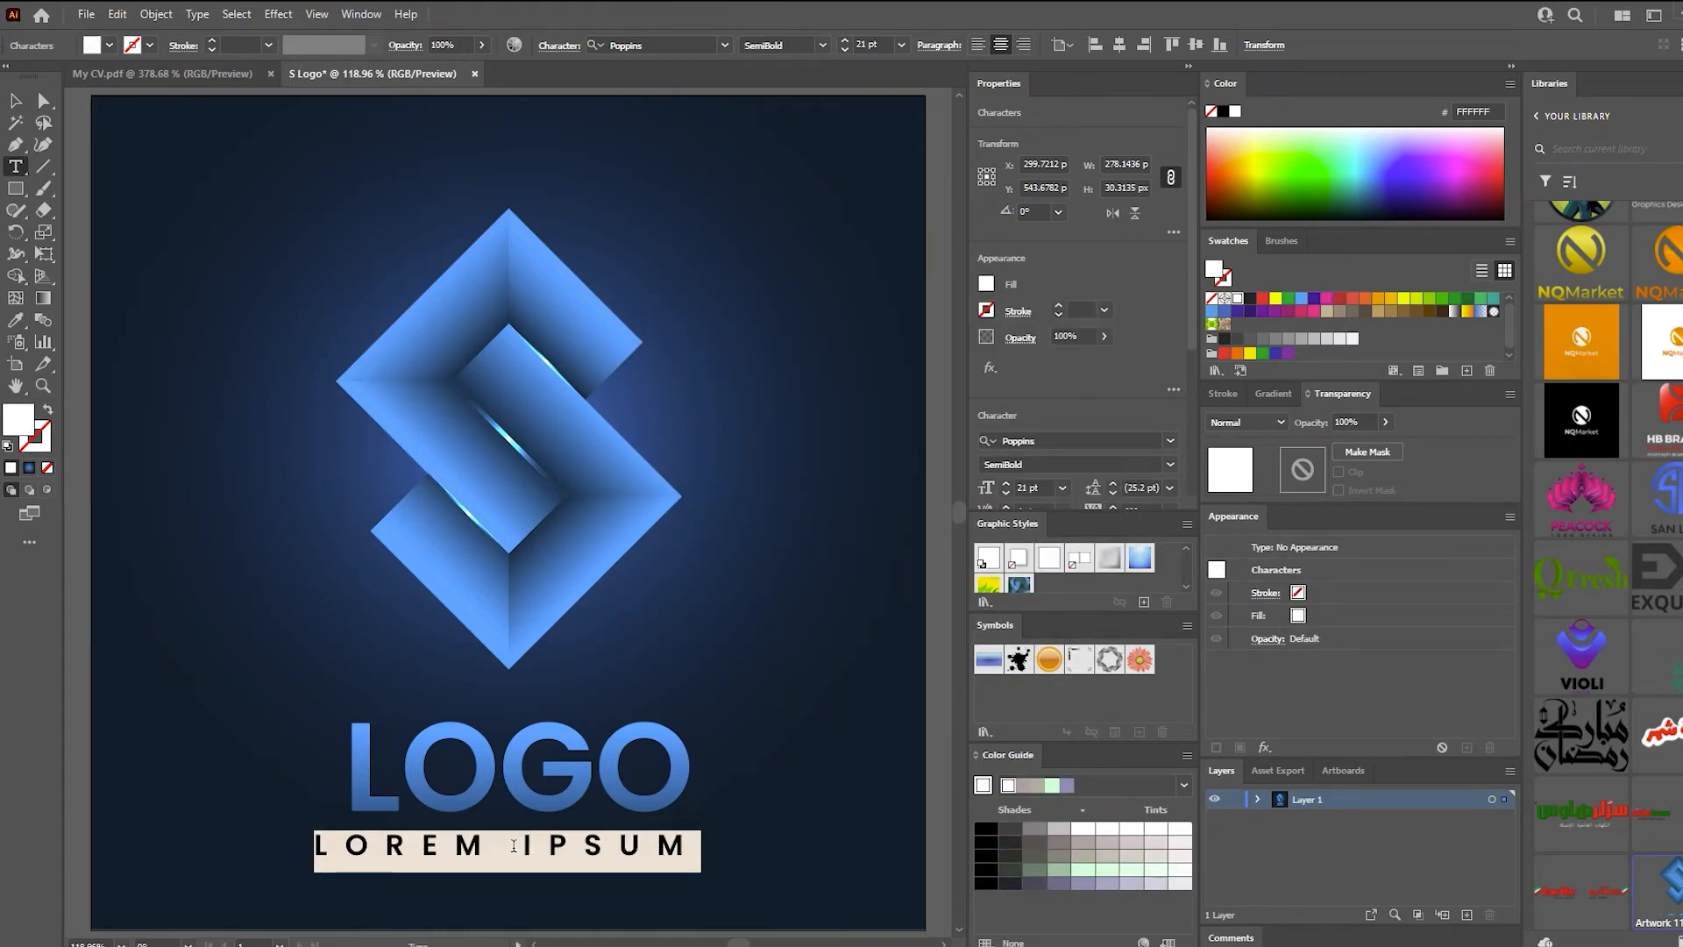
text(DES)
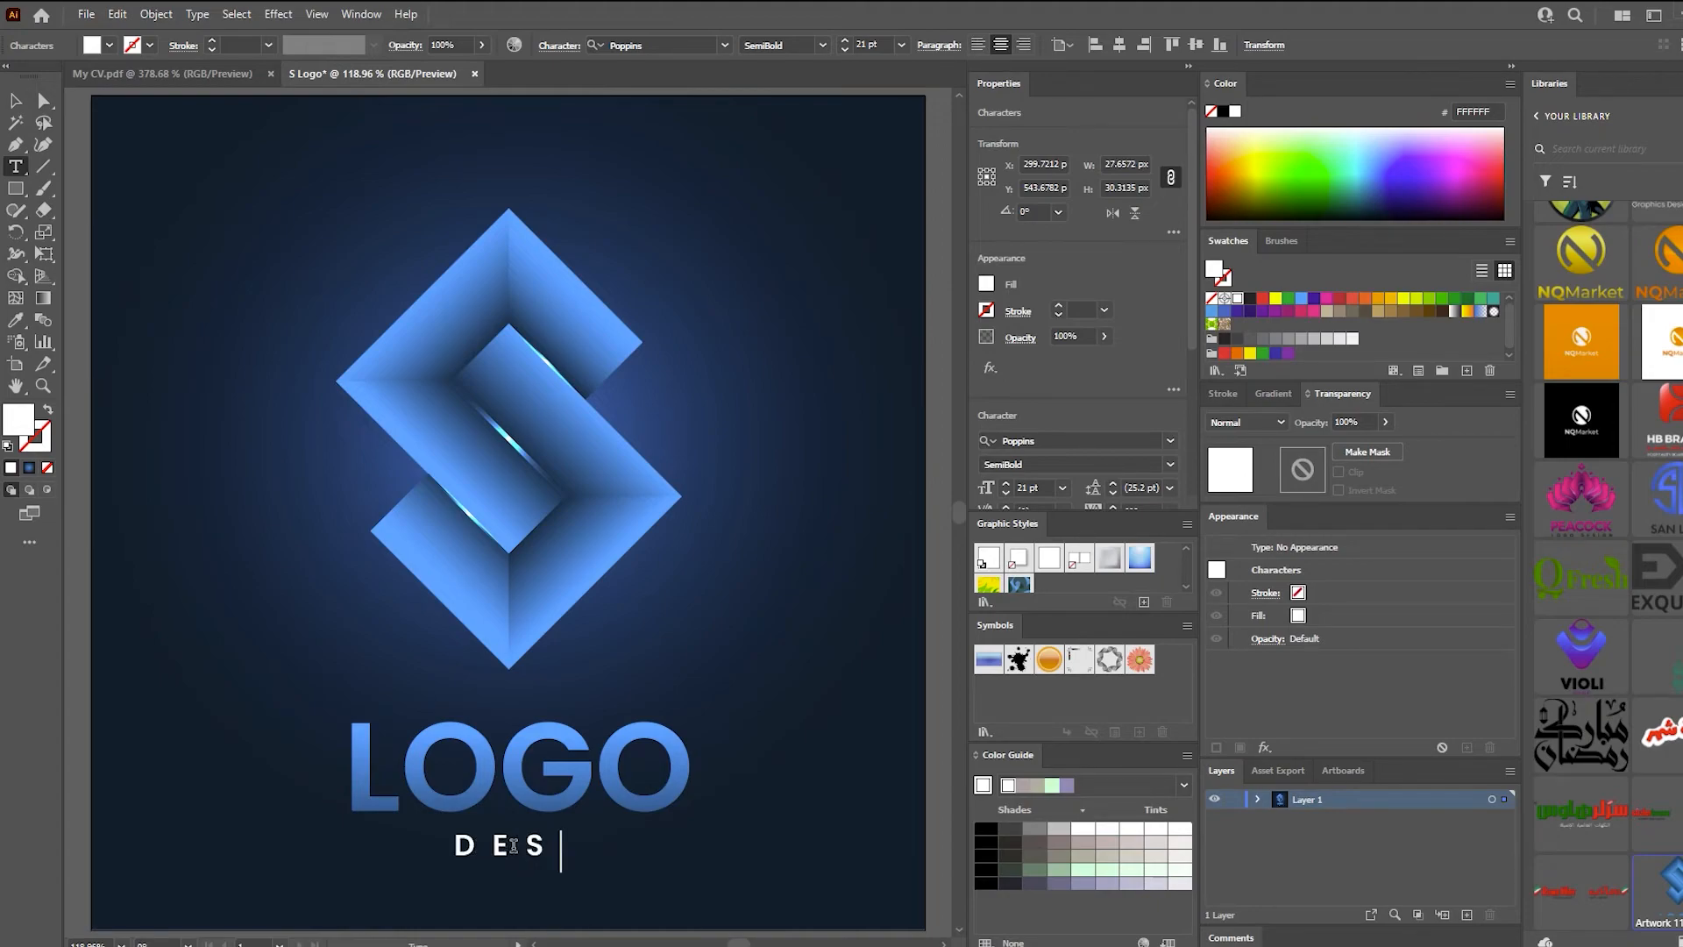
text(IGN)
click(16, 101)
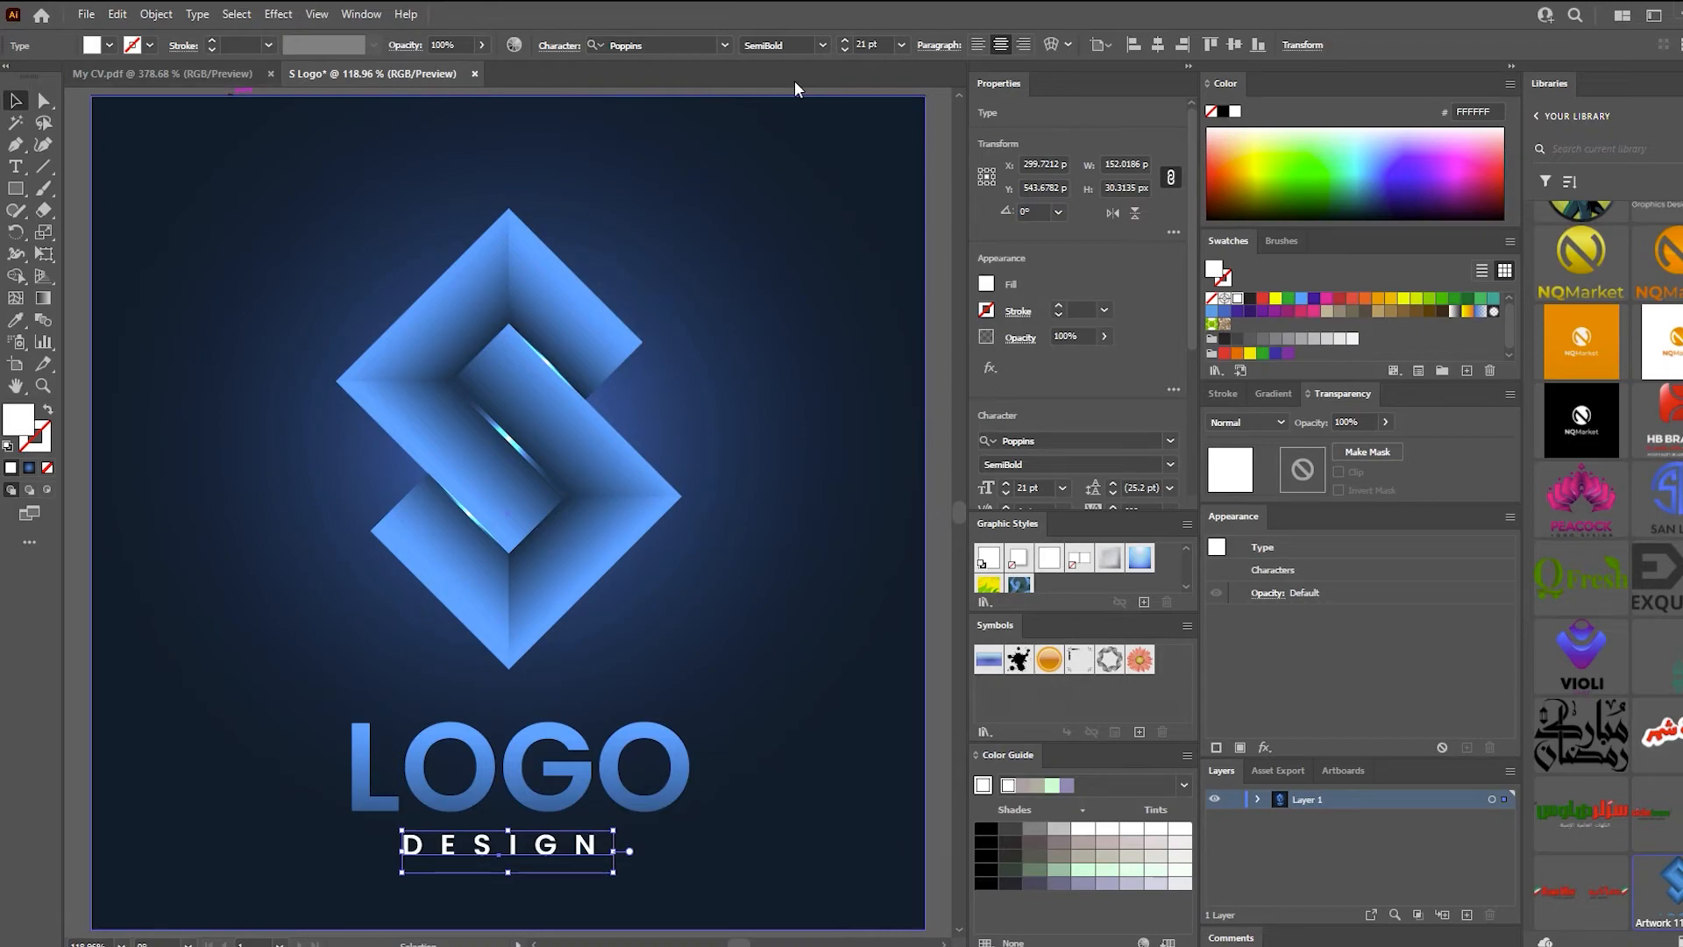
click(822, 43)
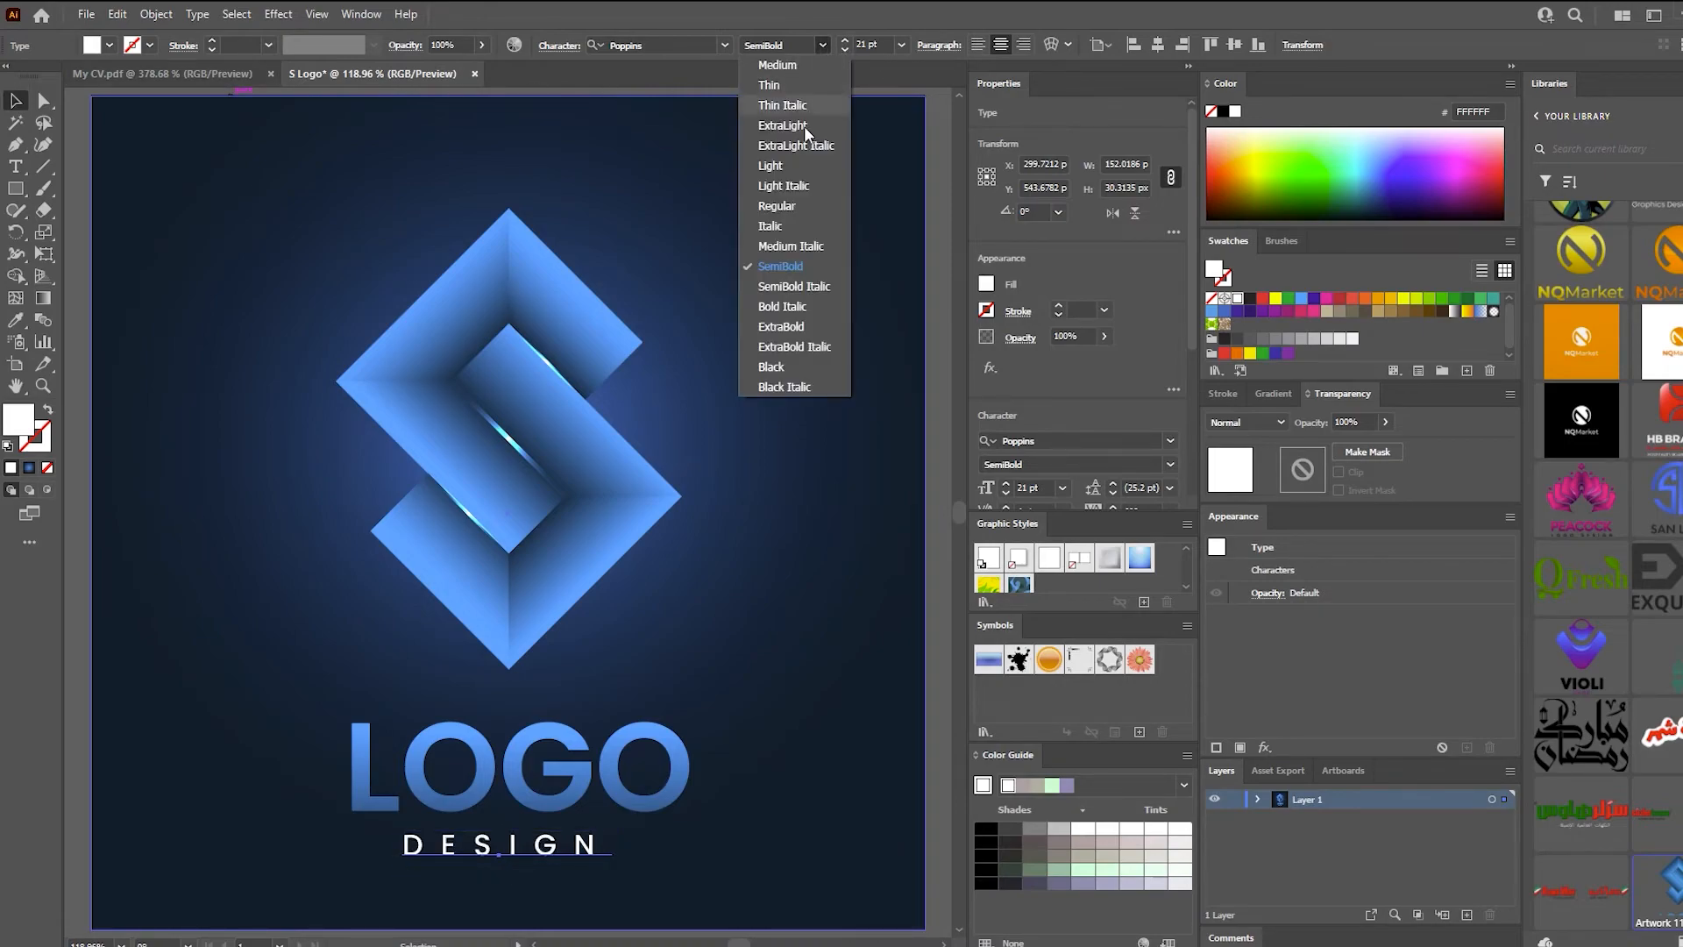
click(787, 207)
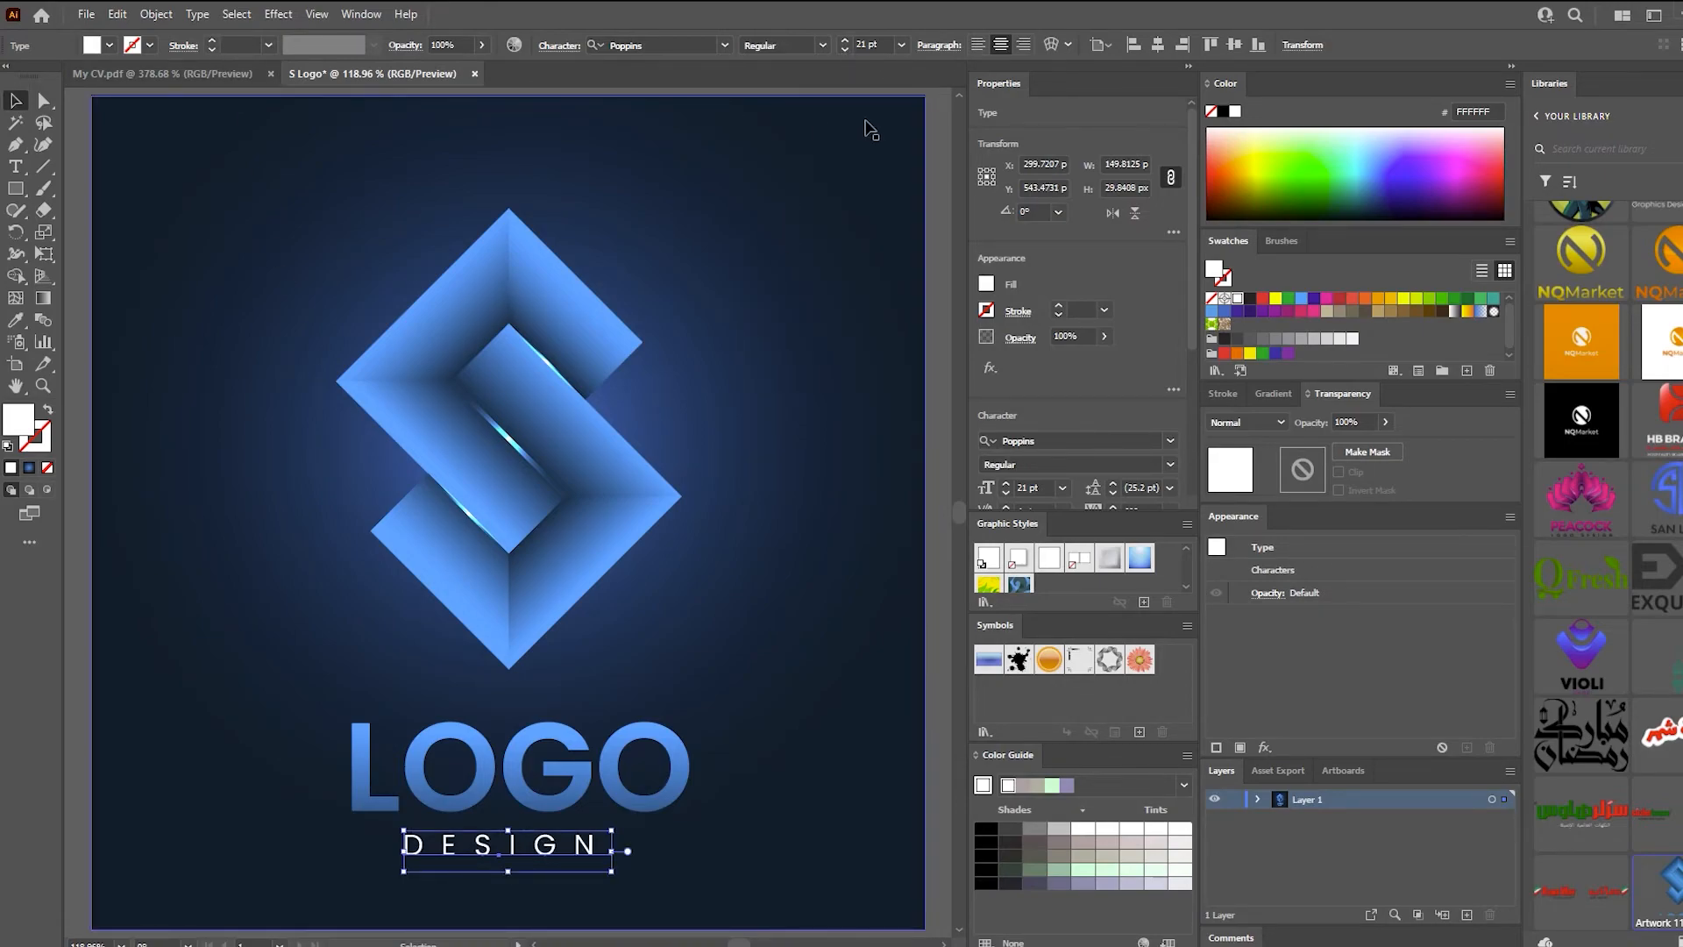
Expand the DESIGN text's object and fill into editable shapes
click(157, 14)
click(184, 232)
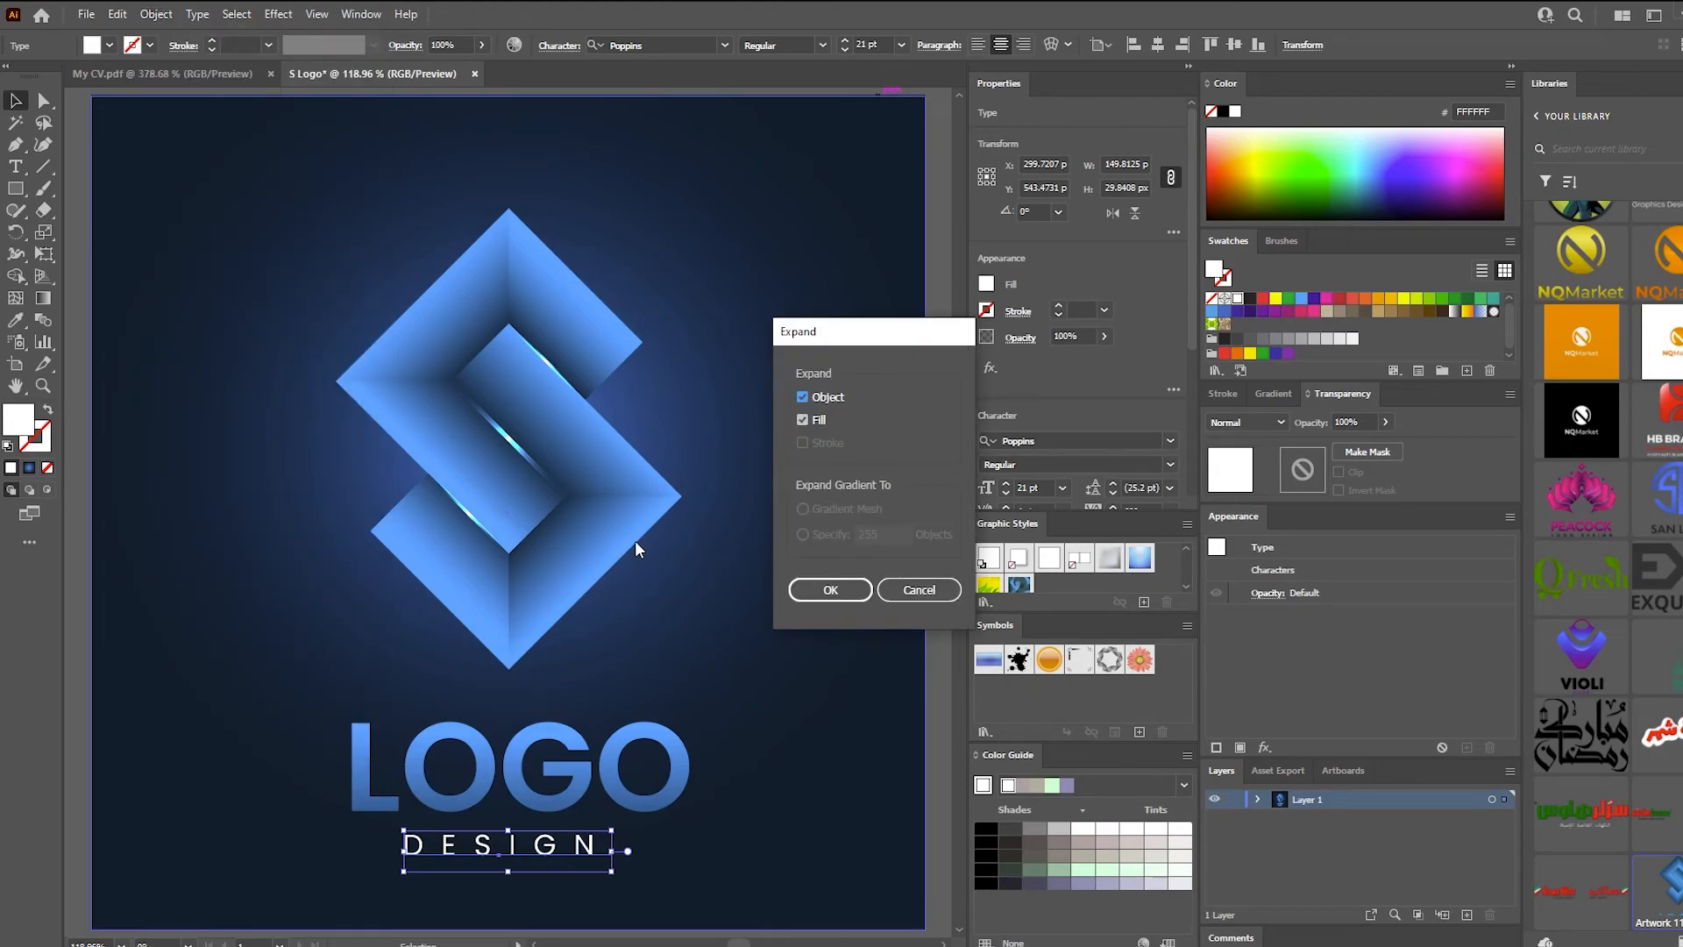
click(829, 590)
Enlarge DESIGN to about 243 px wide to match LOGO's width, and move both words slightly upward together
drag(543, 849, 689, 890)
shift+click(674, 808)
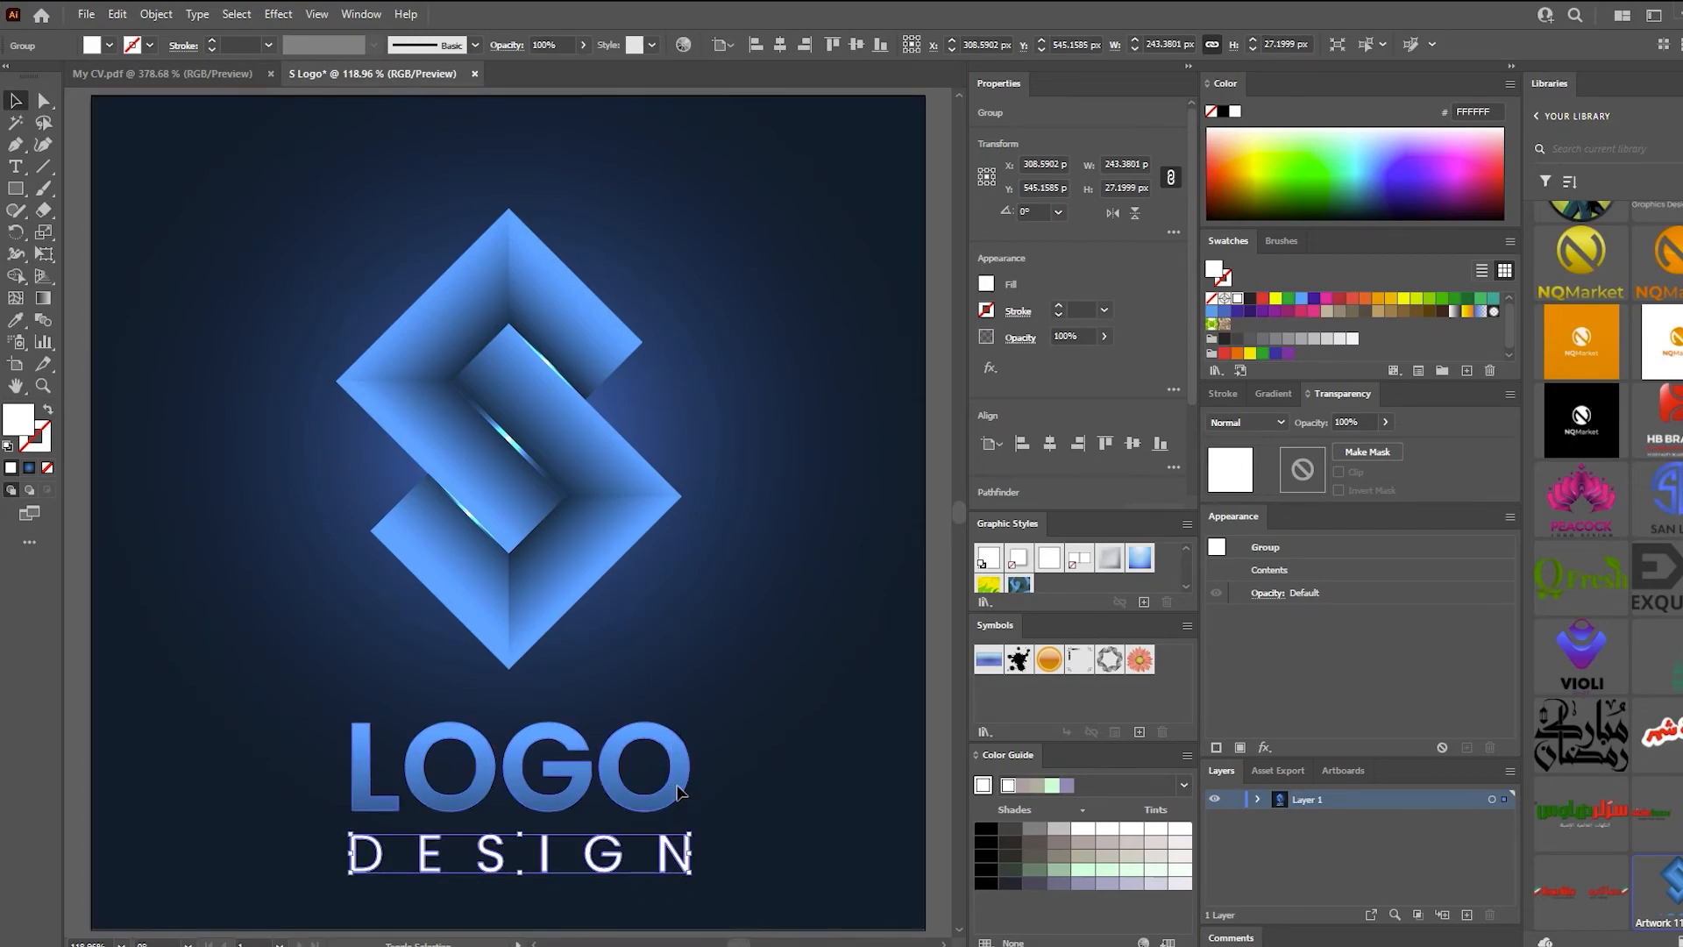
drag(670, 801, 667, 798)
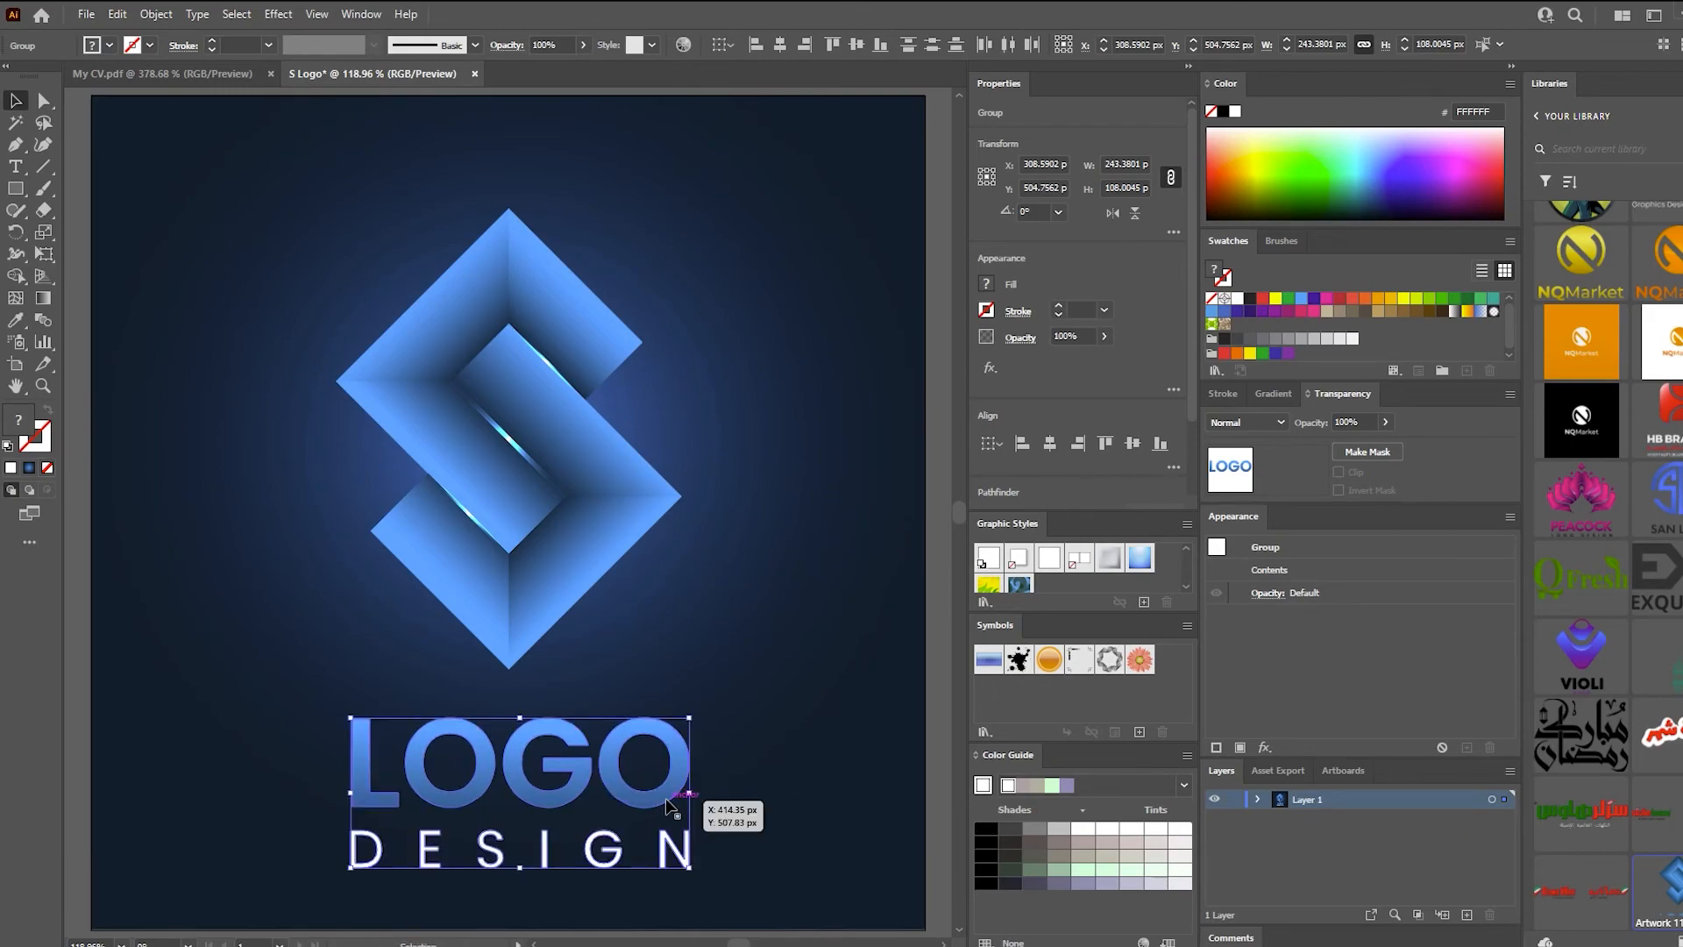
click(794, 833)
Centre LOGO and DESIGN horizontally on the artboard and group the two words
click(684, 786)
click(779, 43)
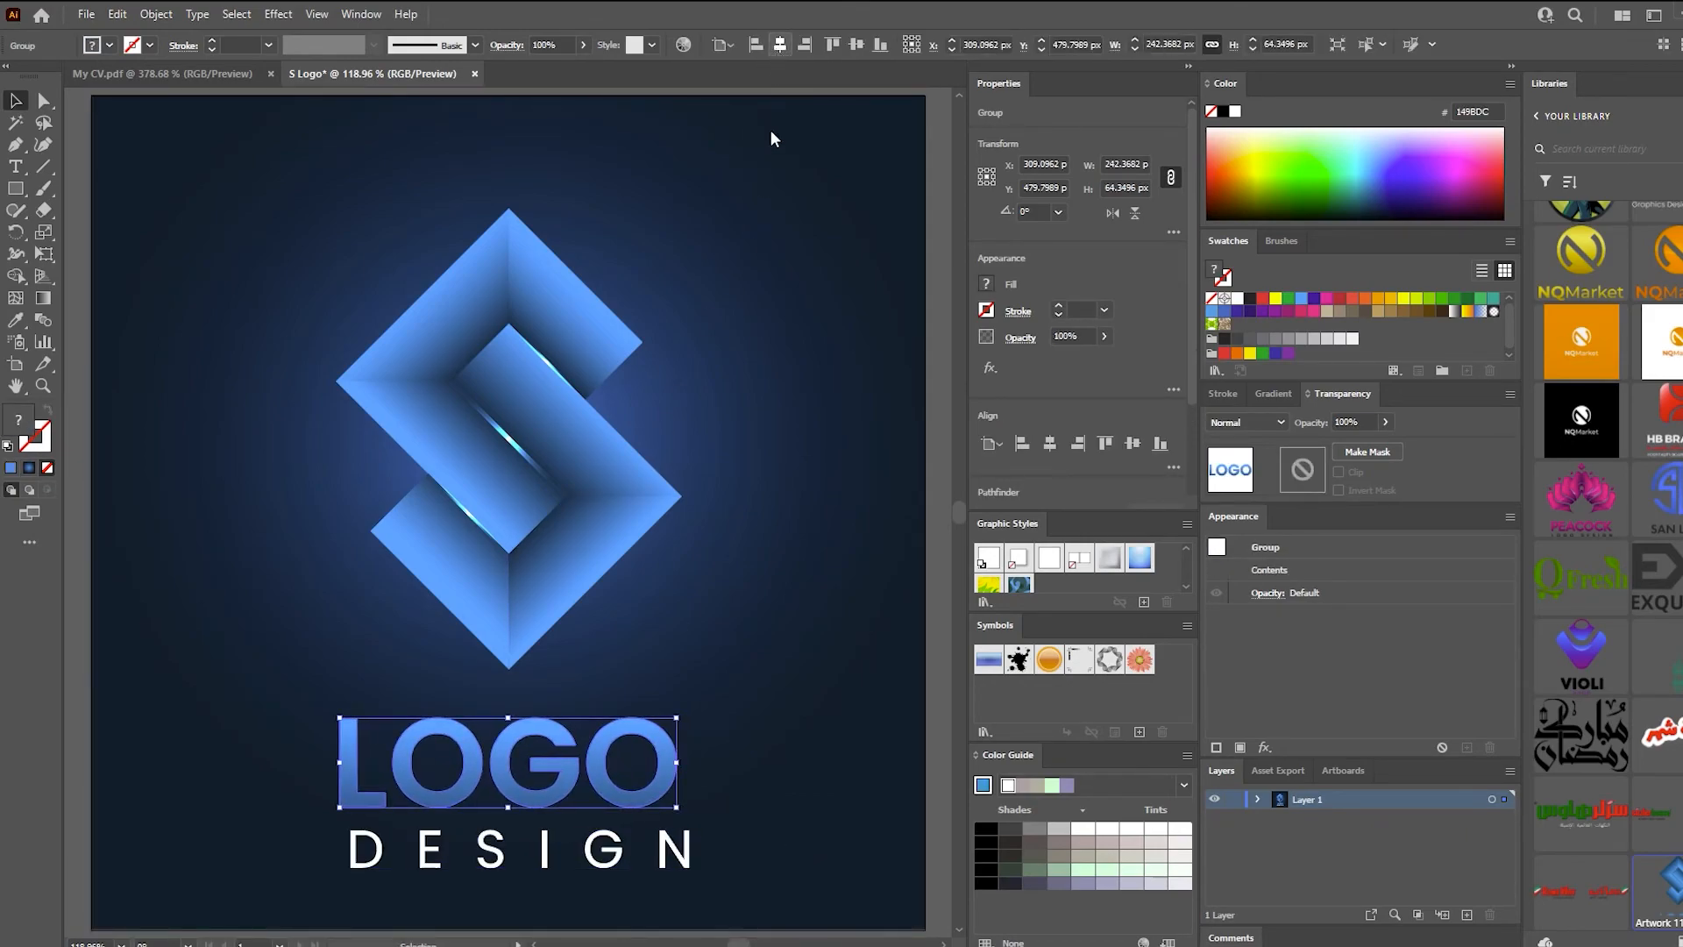
click(616, 846)
click(779, 44)
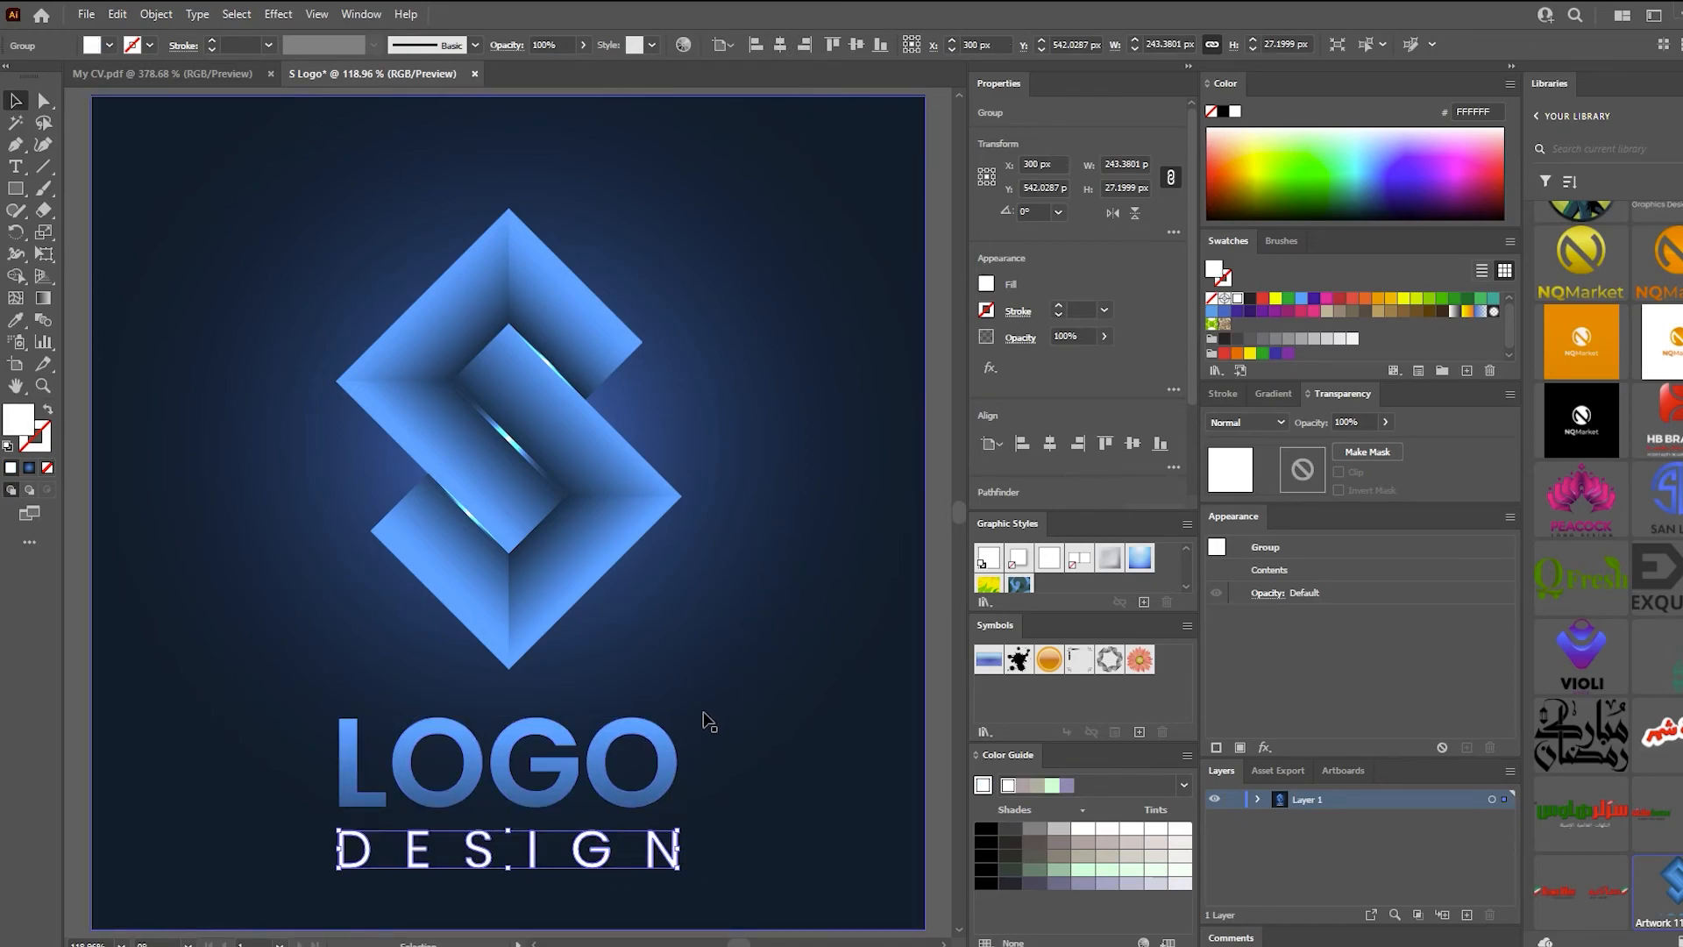
shift+click(675, 779)
right_click(714, 496)
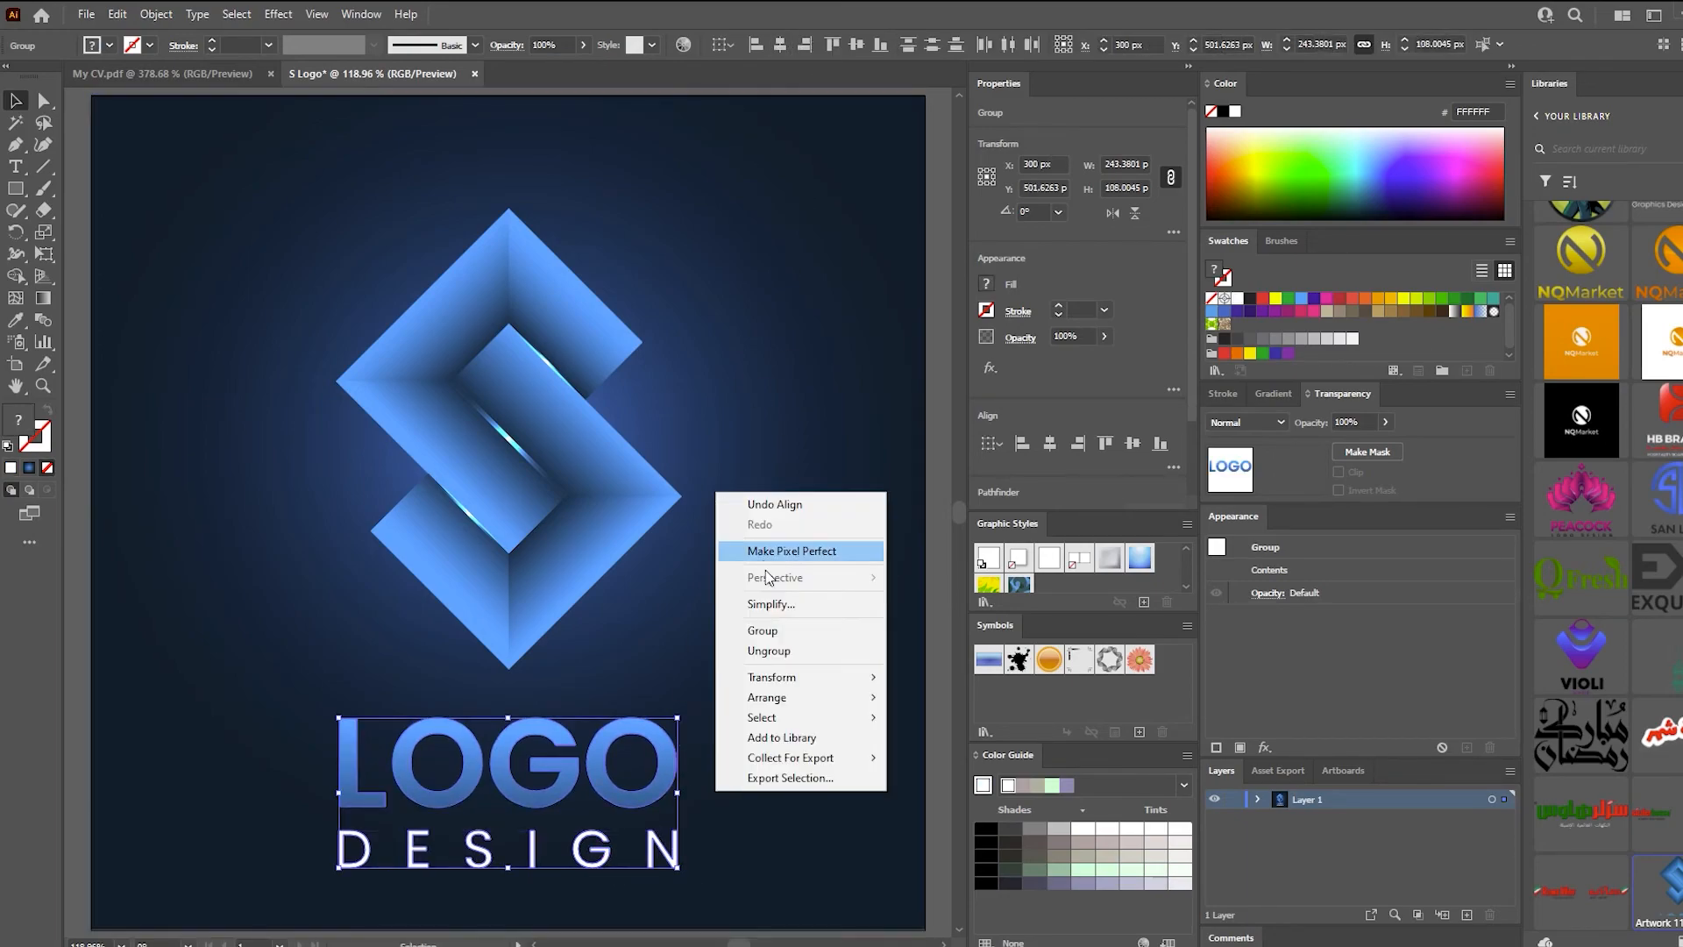
click(768, 631)
Centre the S emblem horizontally on the artboard and scale it down slightly about its centre
click(602, 529)
click(782, 47)
click(940, 313)
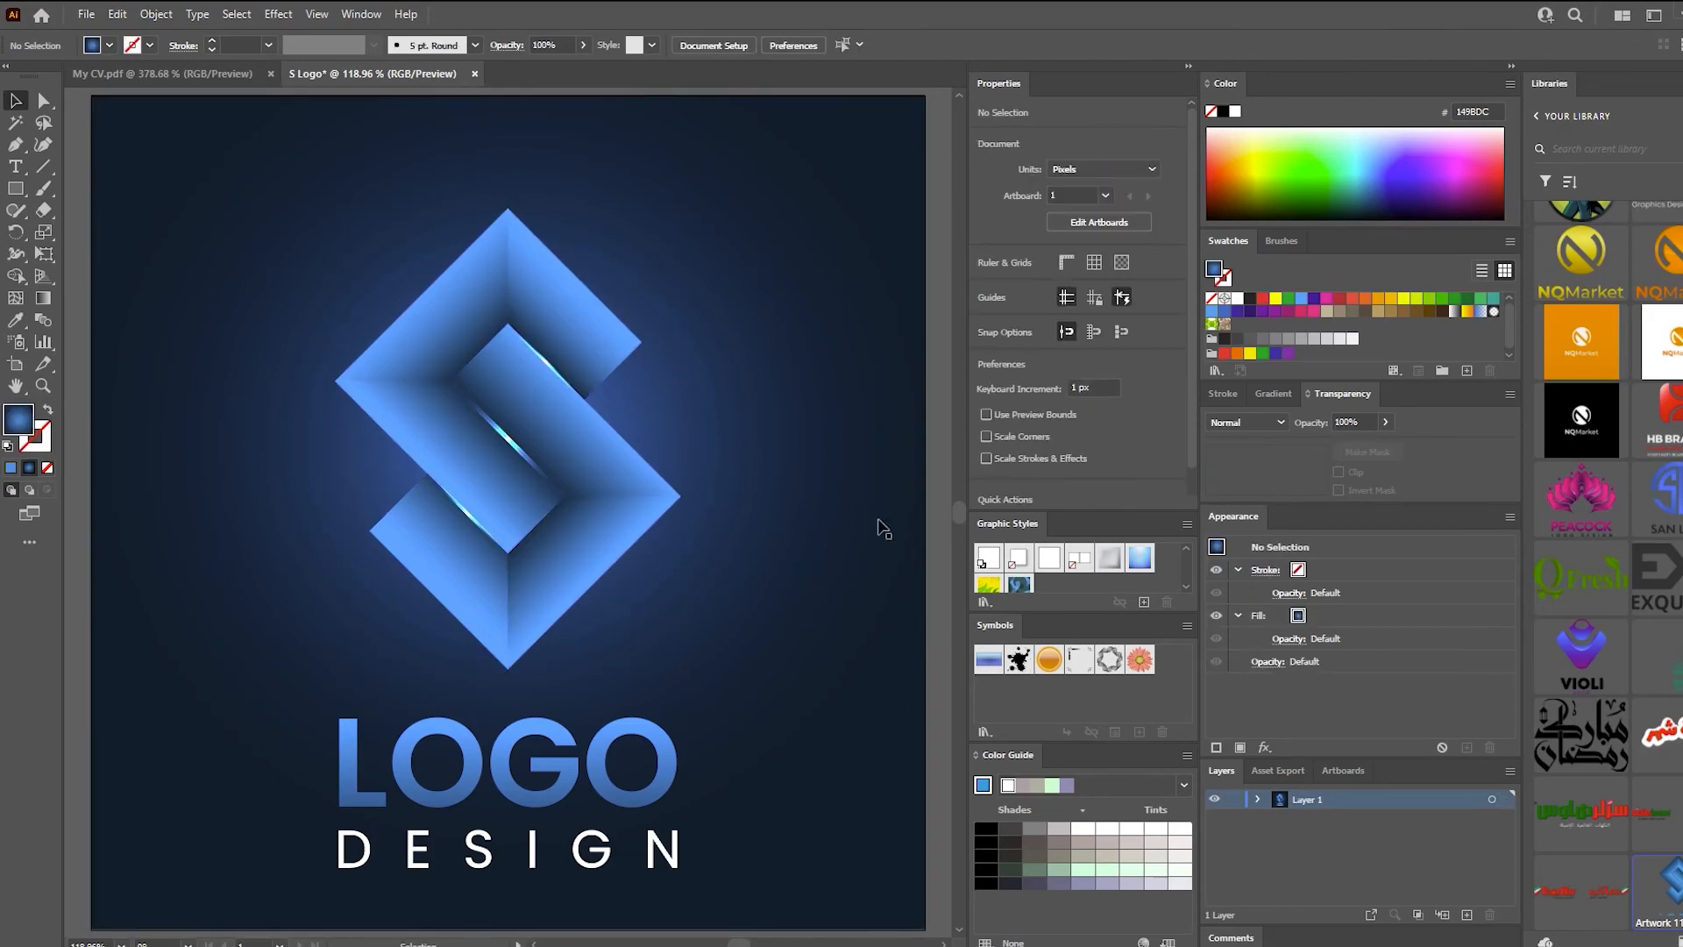
click(645, 492)
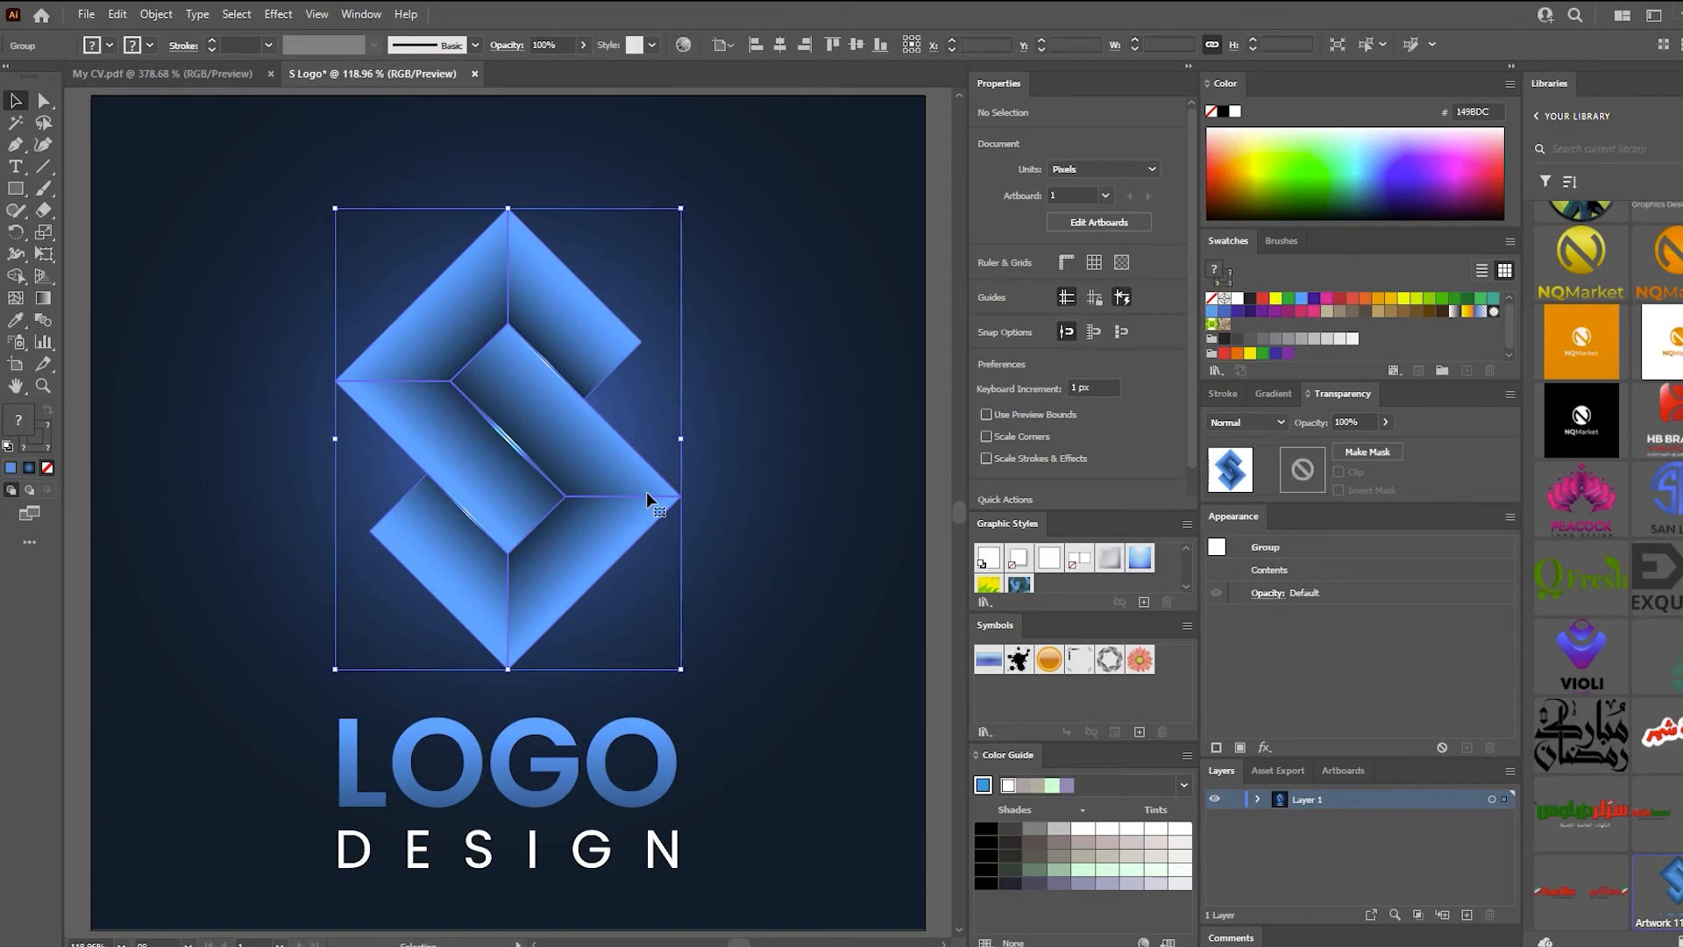
click(667, 614)
click(513, 581)
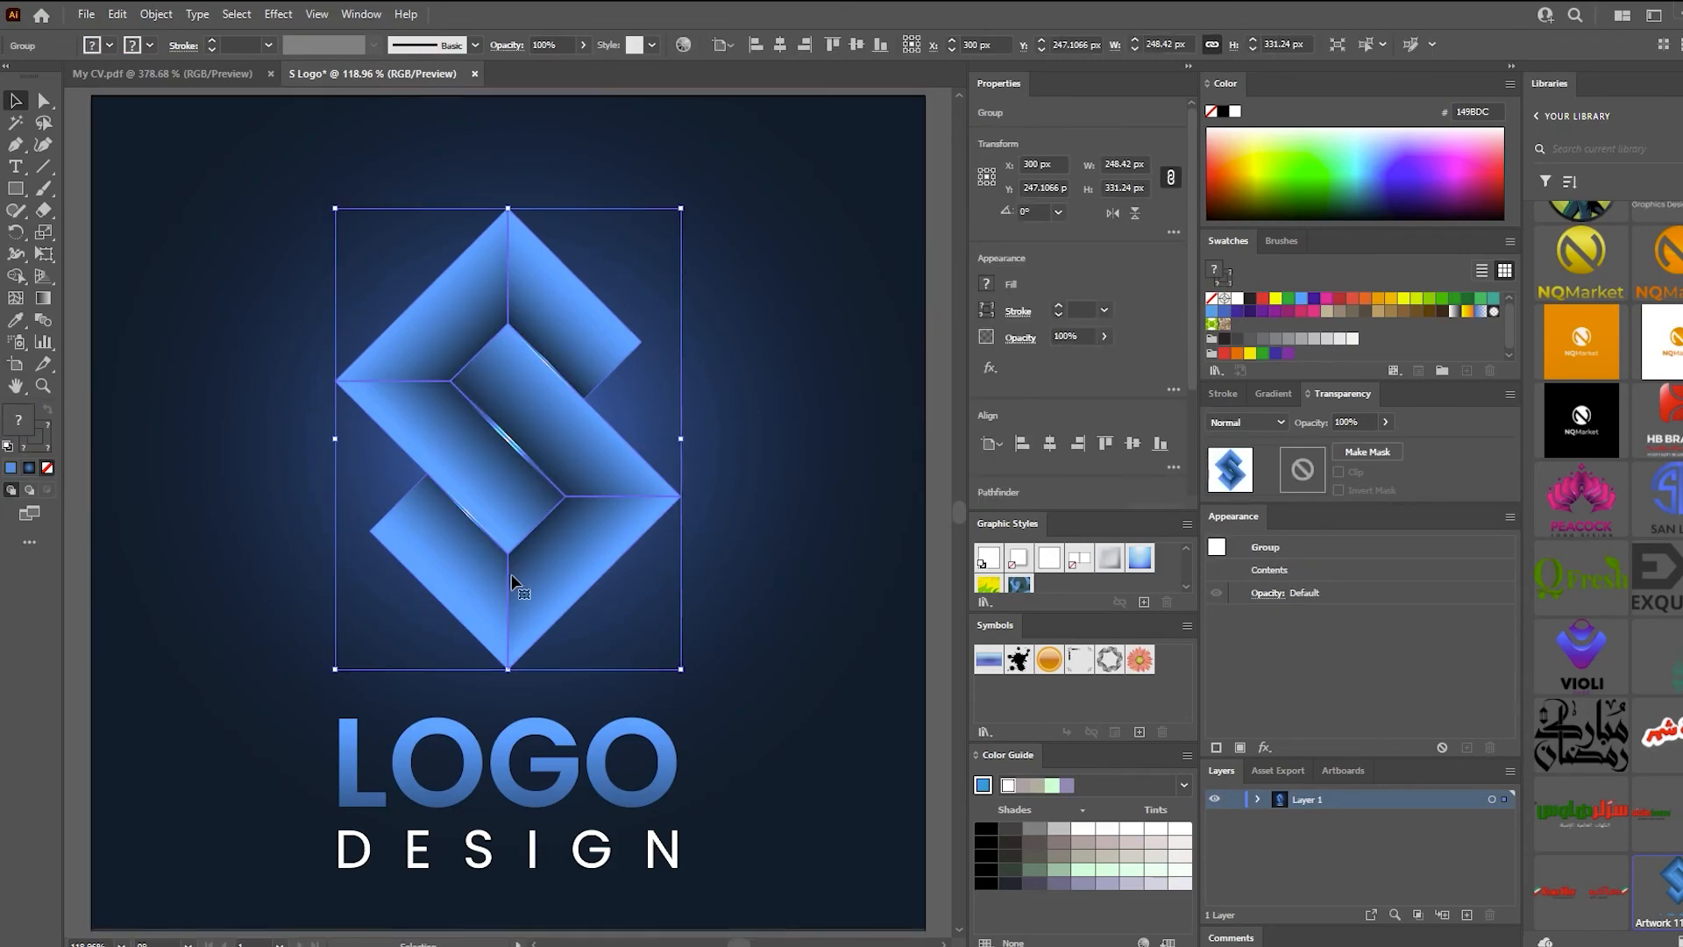
drag(507, 668, 526, 638)
Scale the LOGO DESIGN text group down to match the S emblem's width and move it up closer to the emblem
click(531, 733)
drag(552, 786, 552, 769)
drag(513, 851, 515, 831)
click(935, 548)
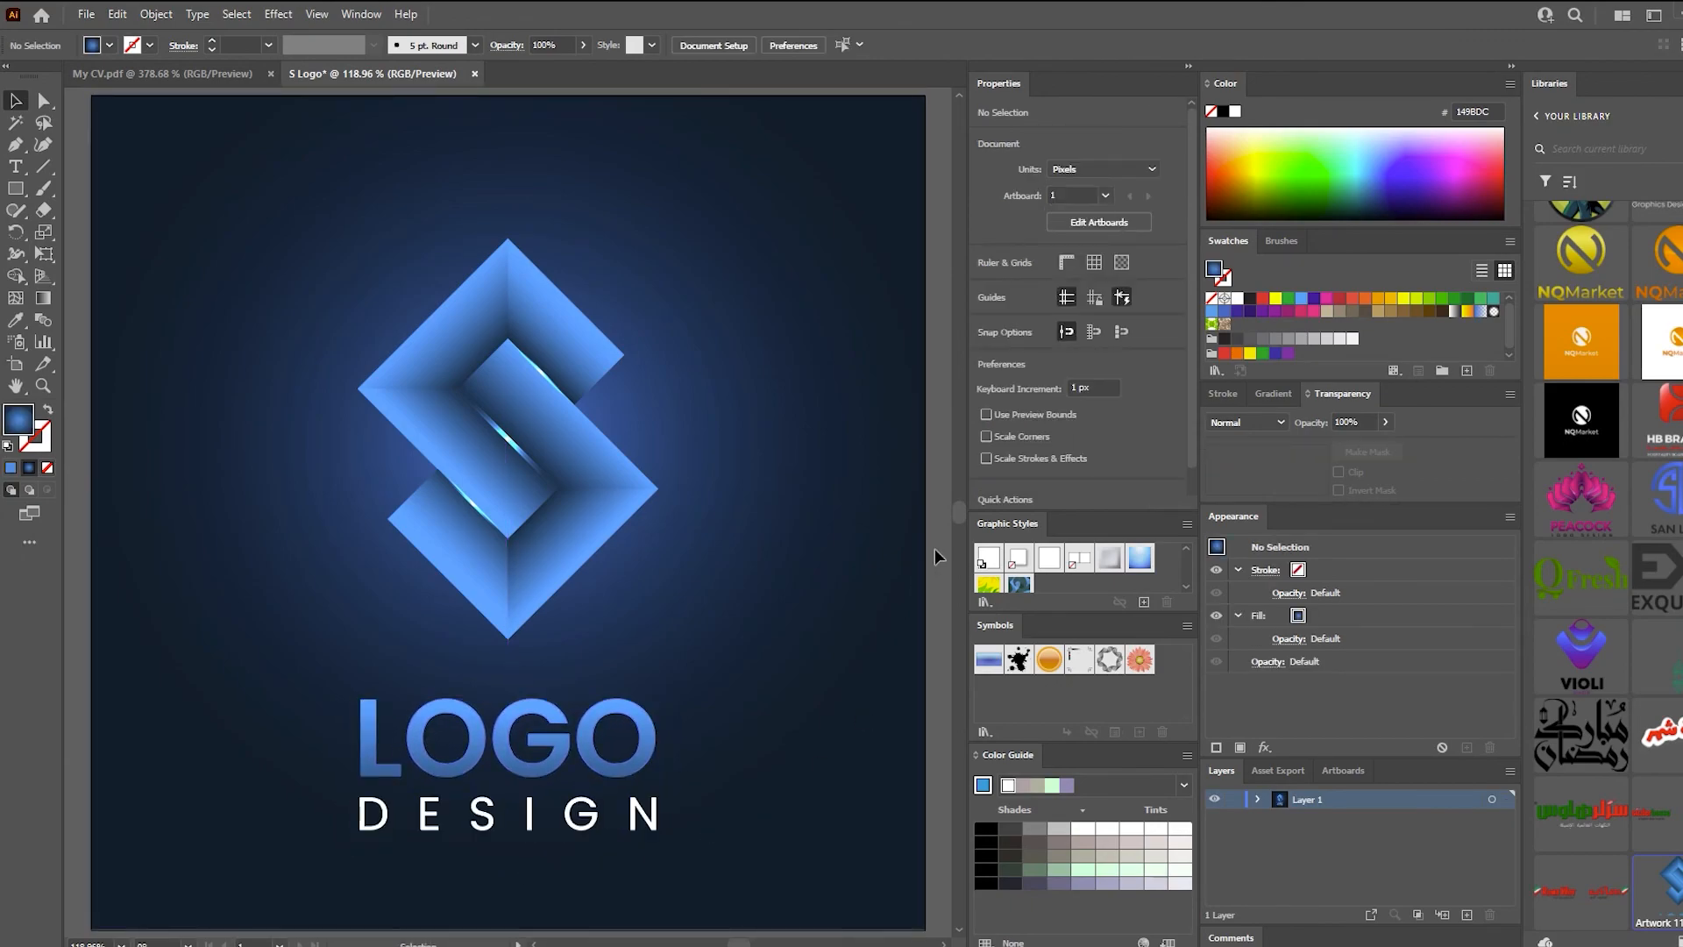
click(42, 385)
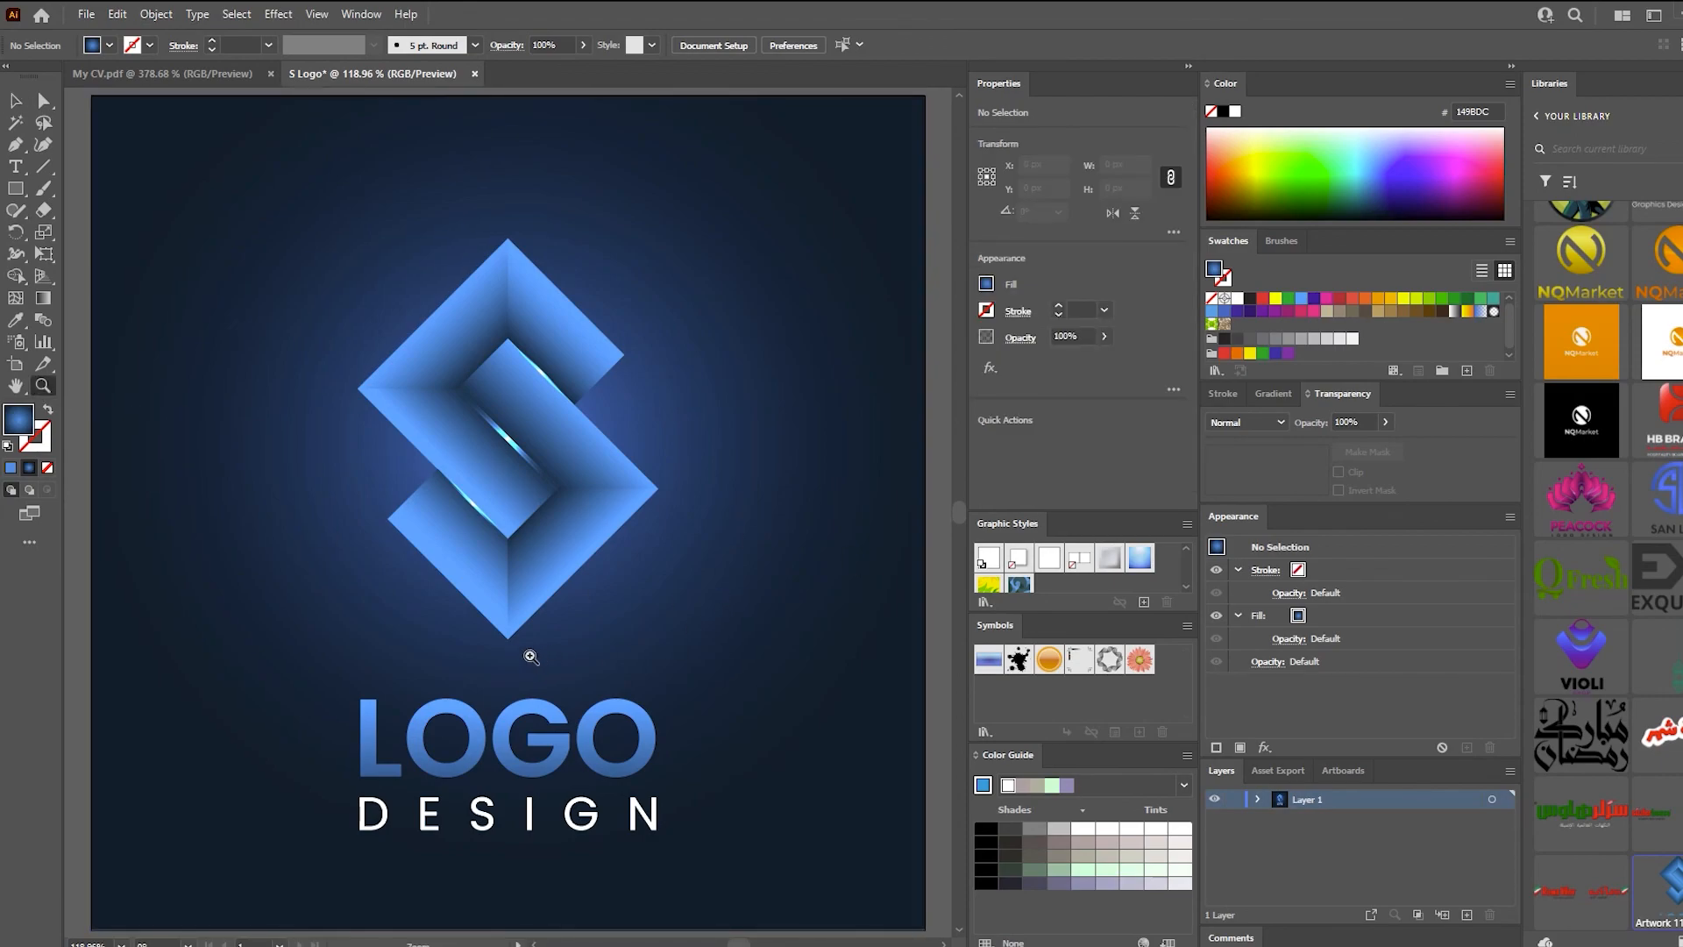